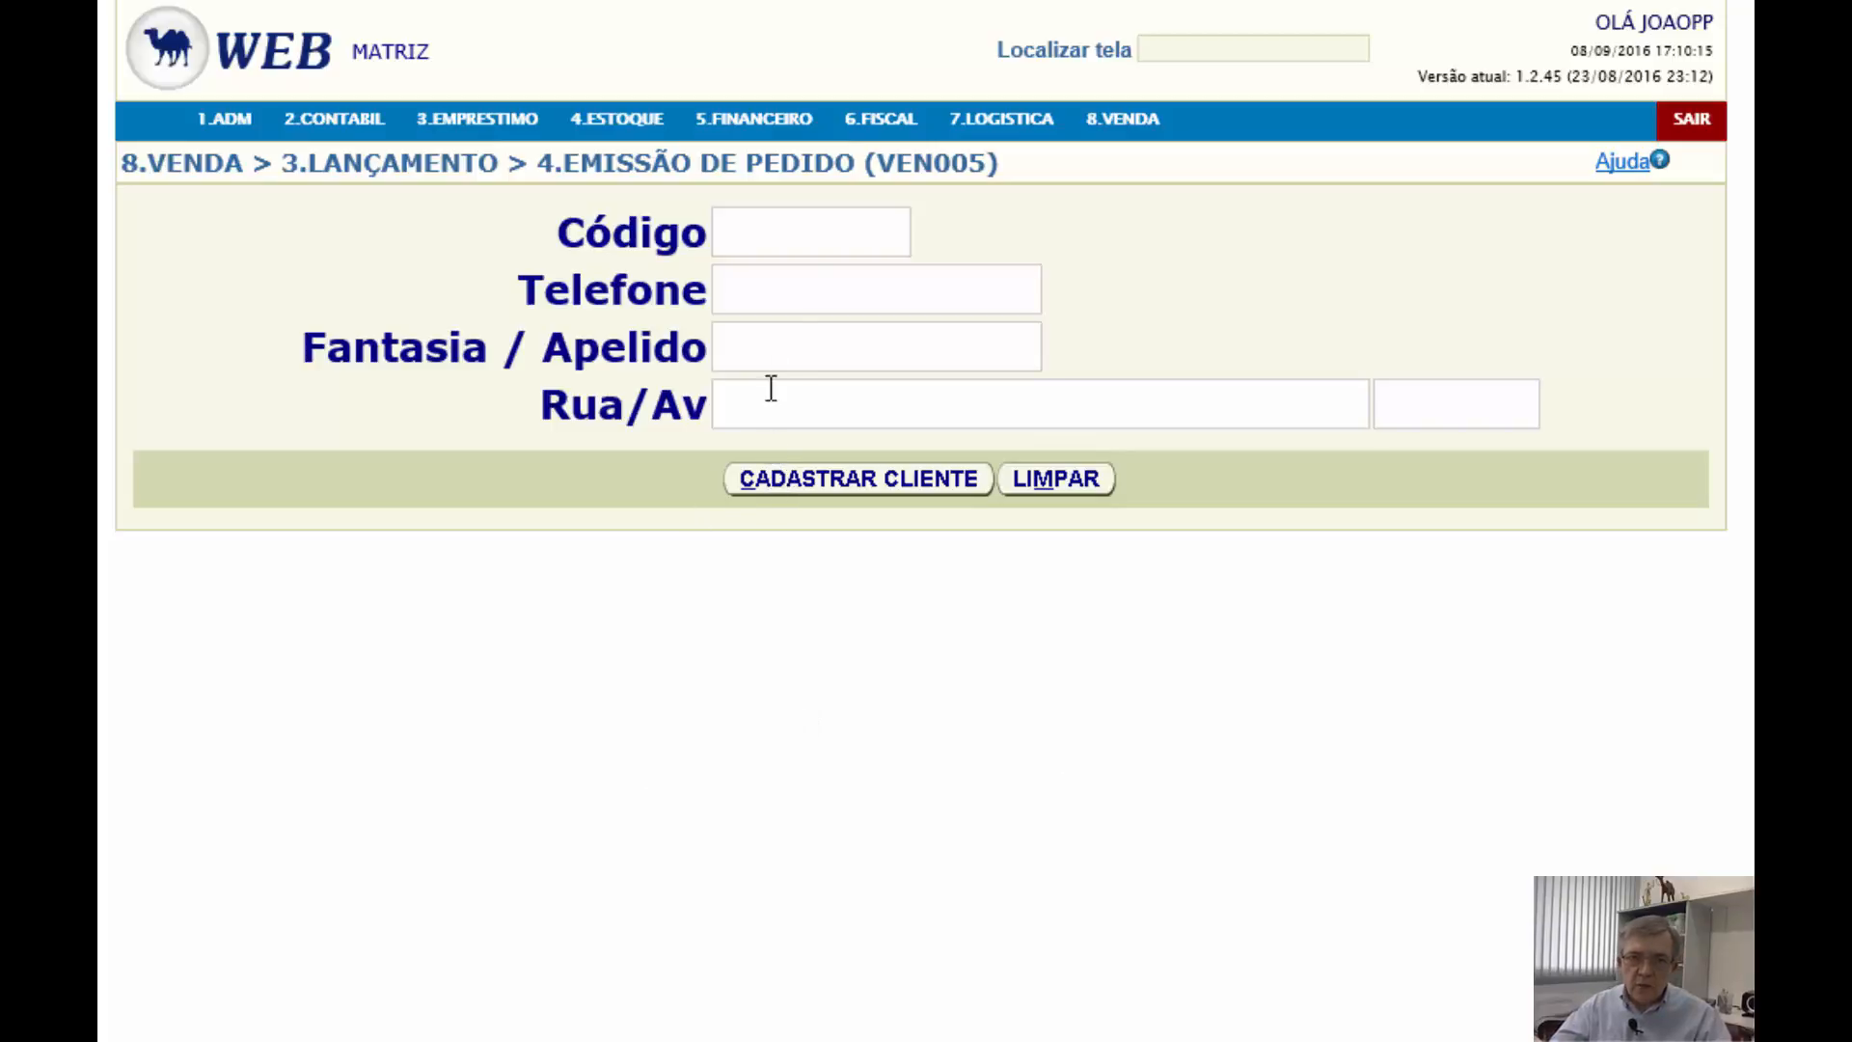
# Open the order issuing screen, Emissão de Pedido, from the sales module's Lançamento entries
pyautogui.moveTo(1143, 126)
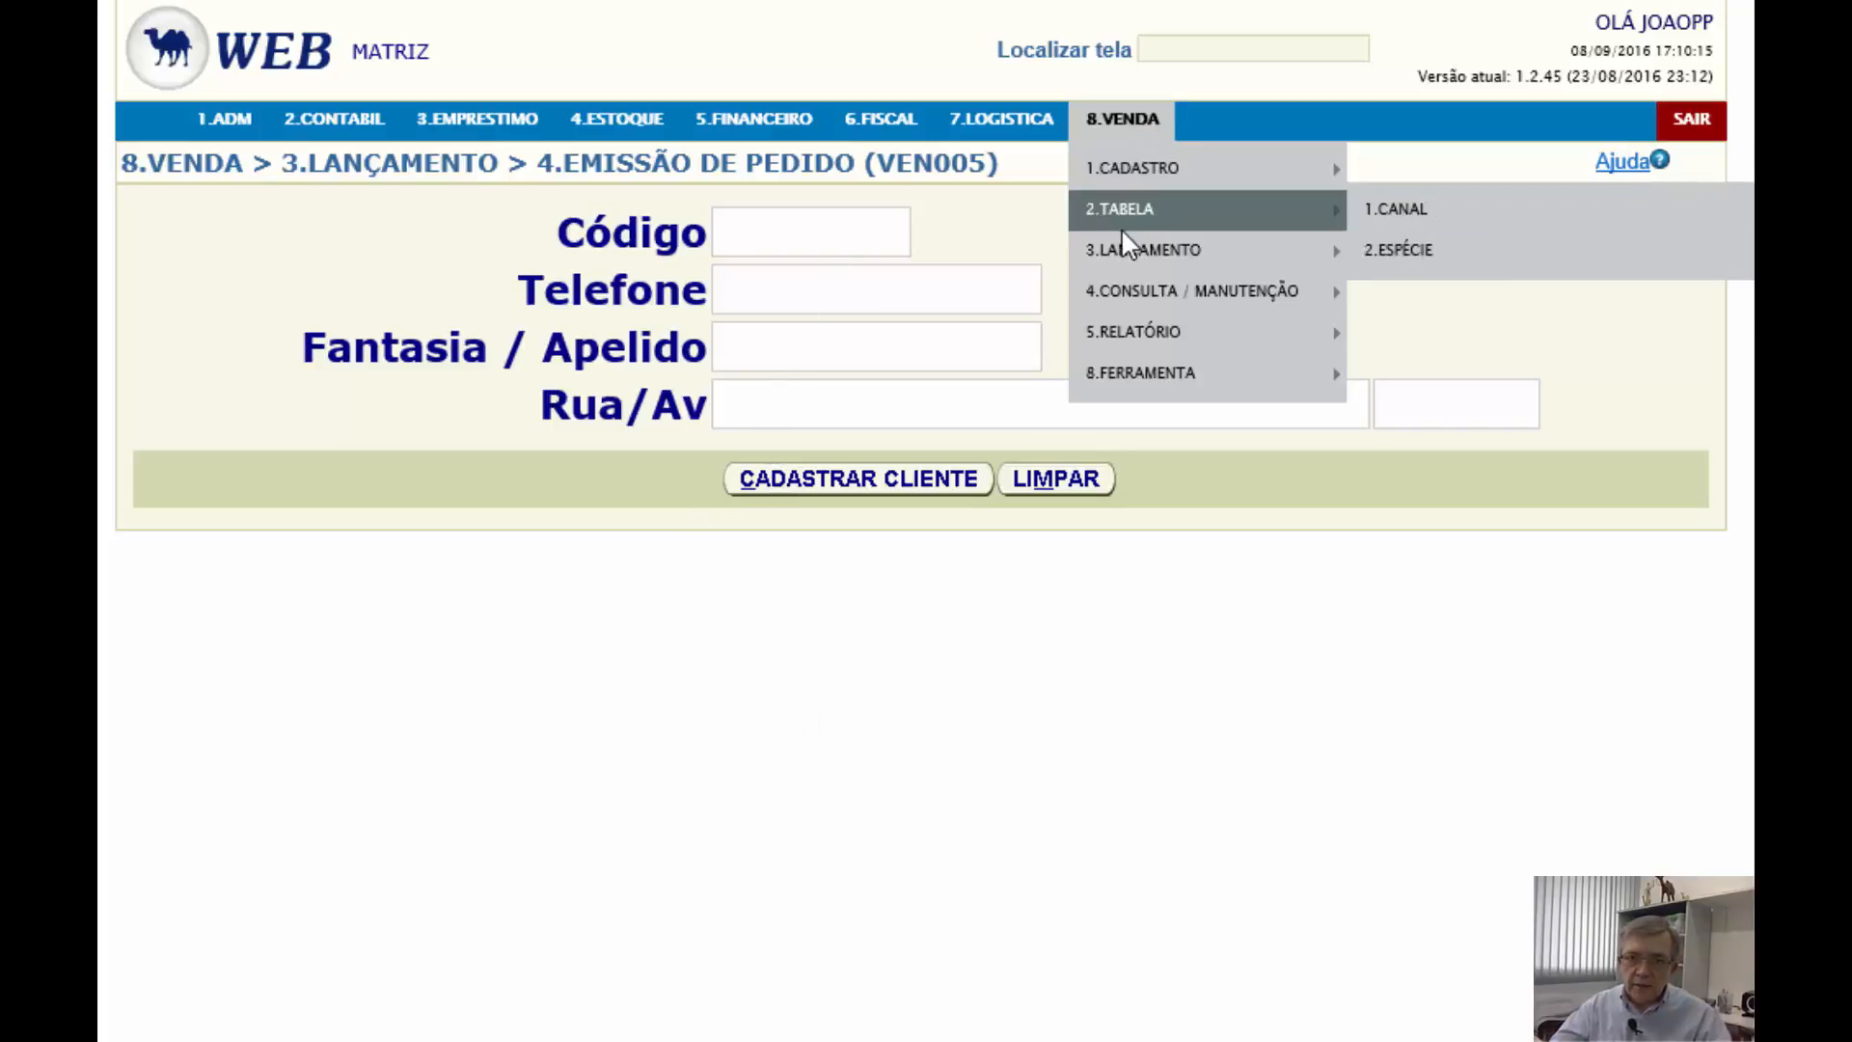
pyautogui.moveTo(1123, 246)
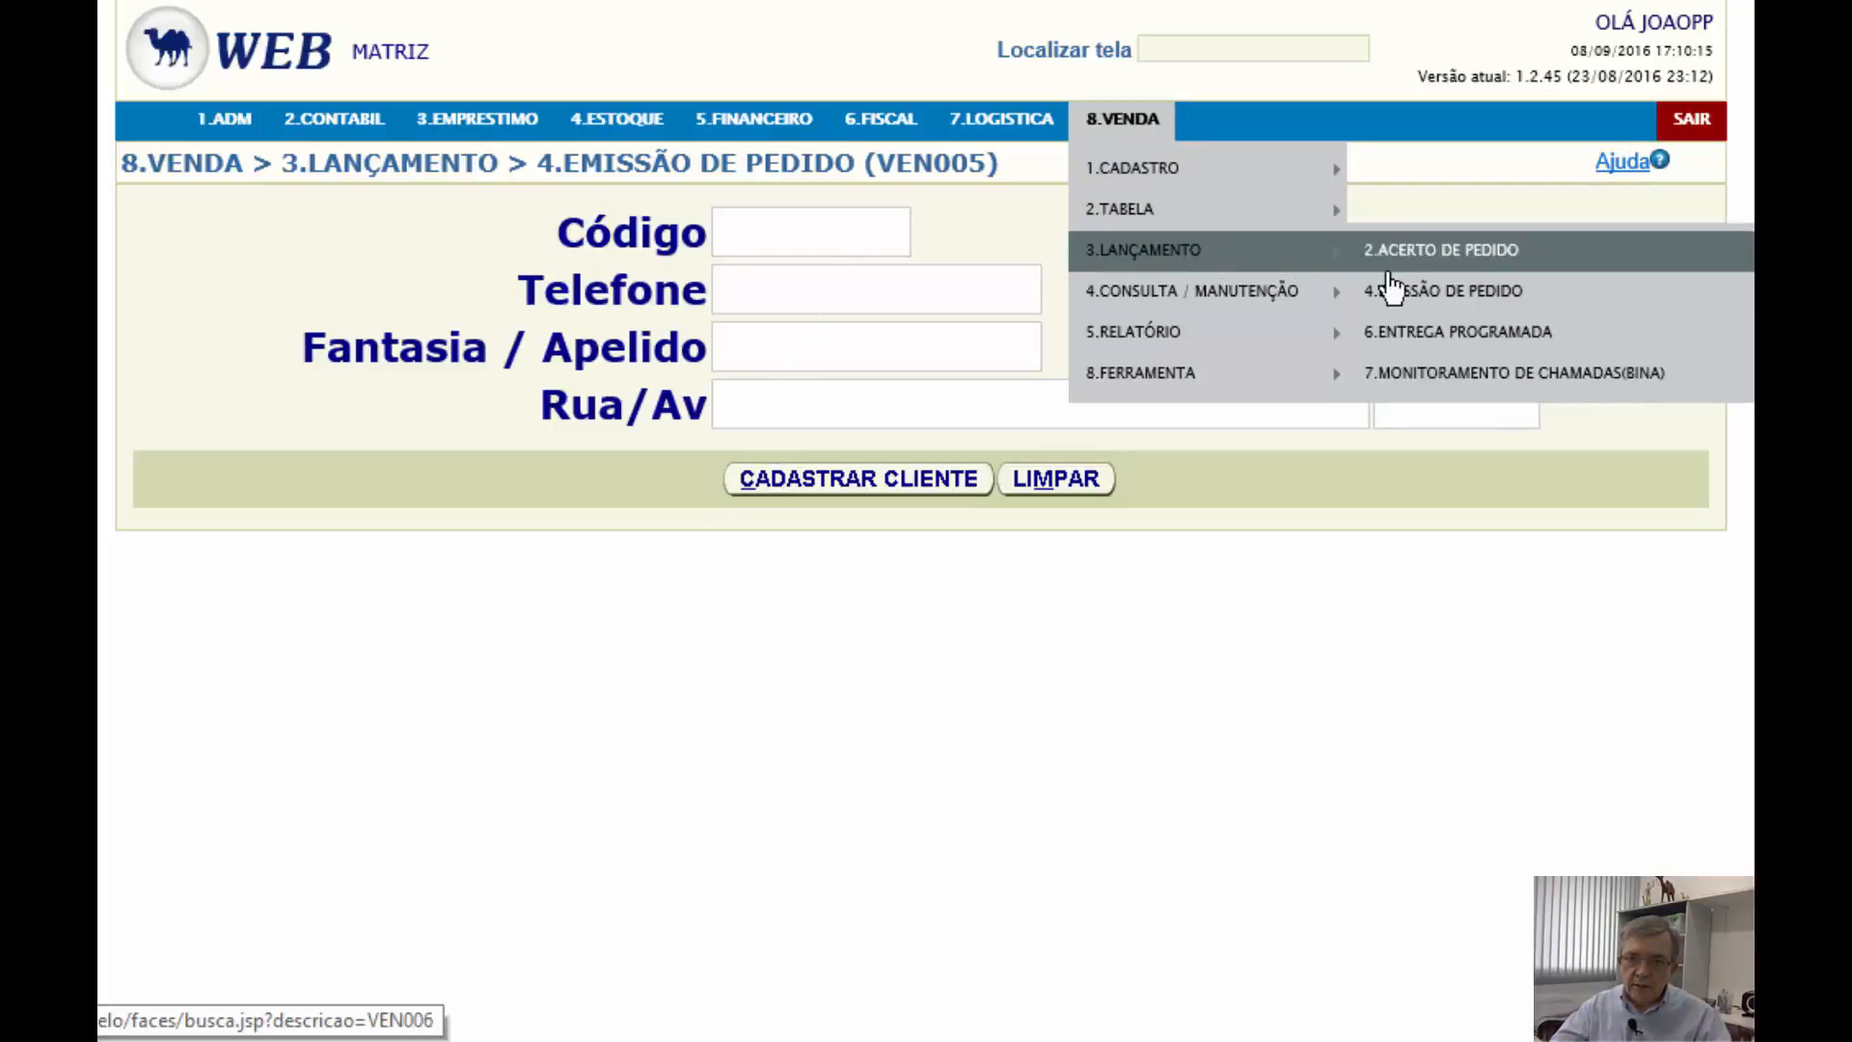
pyautogui.click(1407, 307)
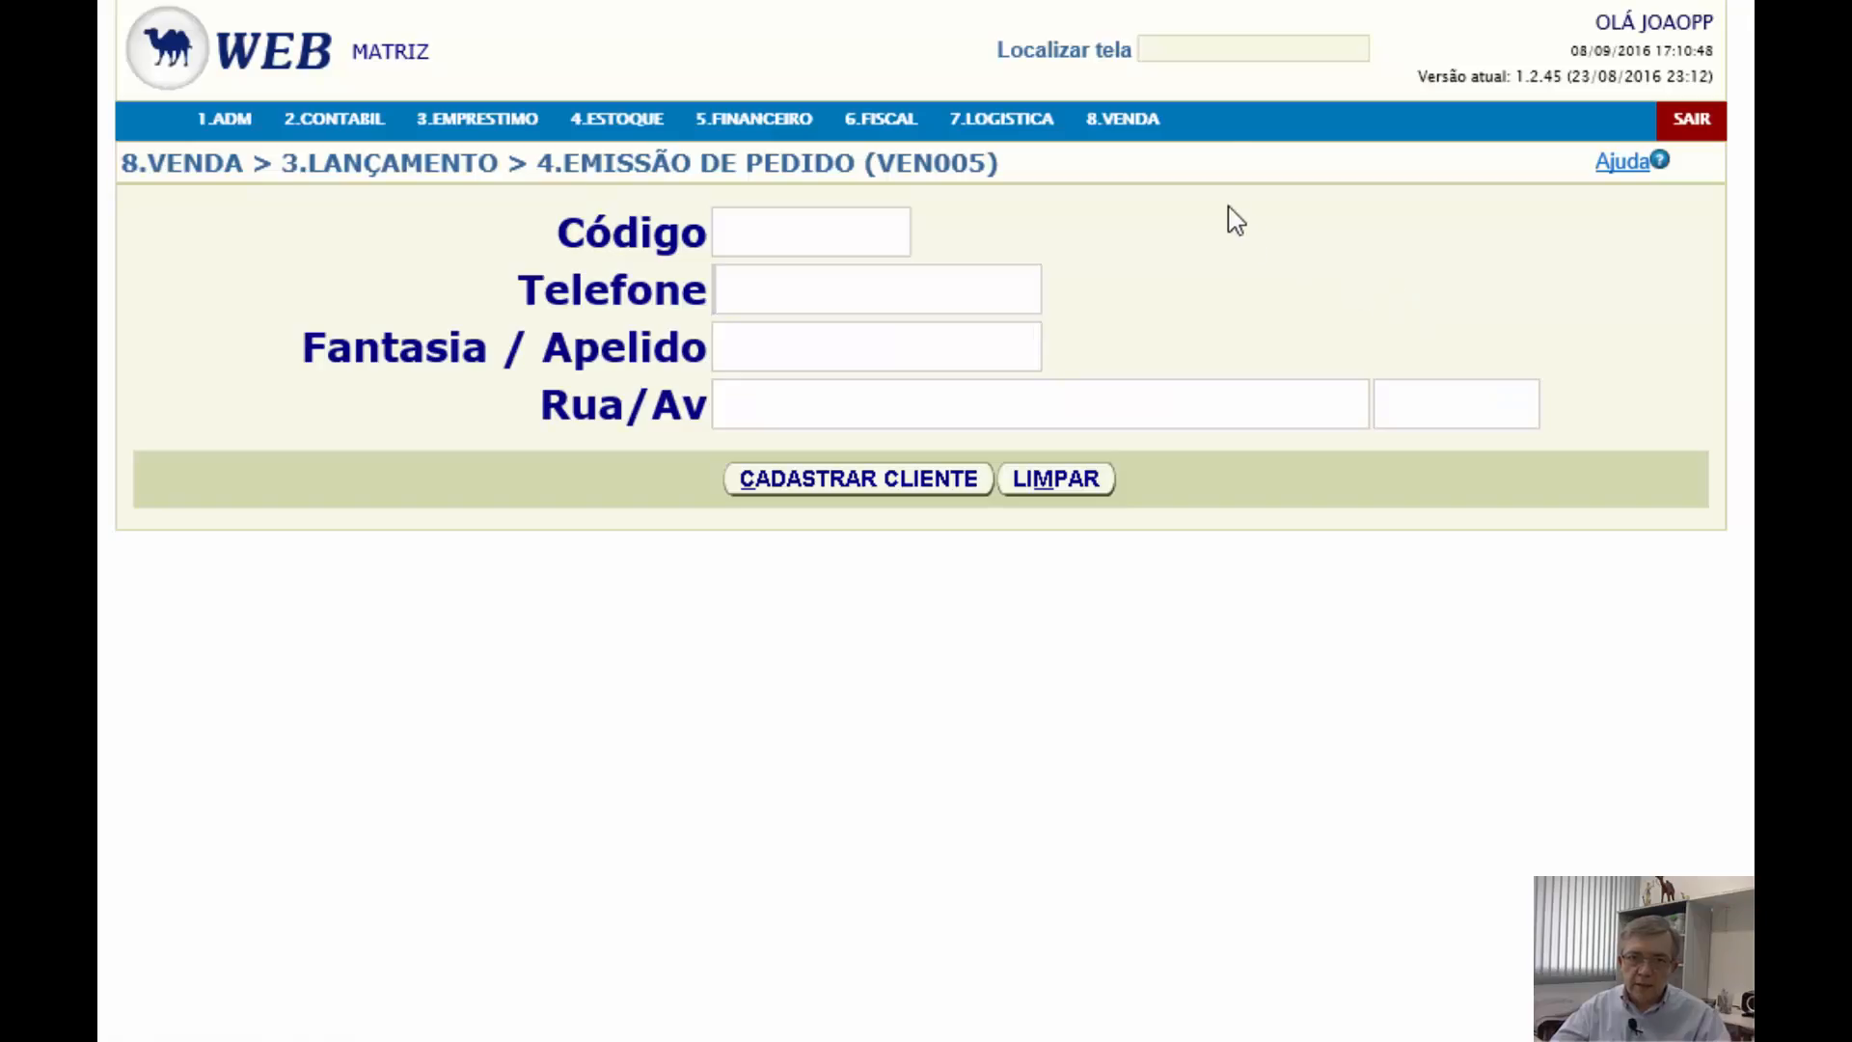
# Open the order issuing screen directly by its screen code 834
pyautogui.click(1240, 56)
pyautogui.write('834')
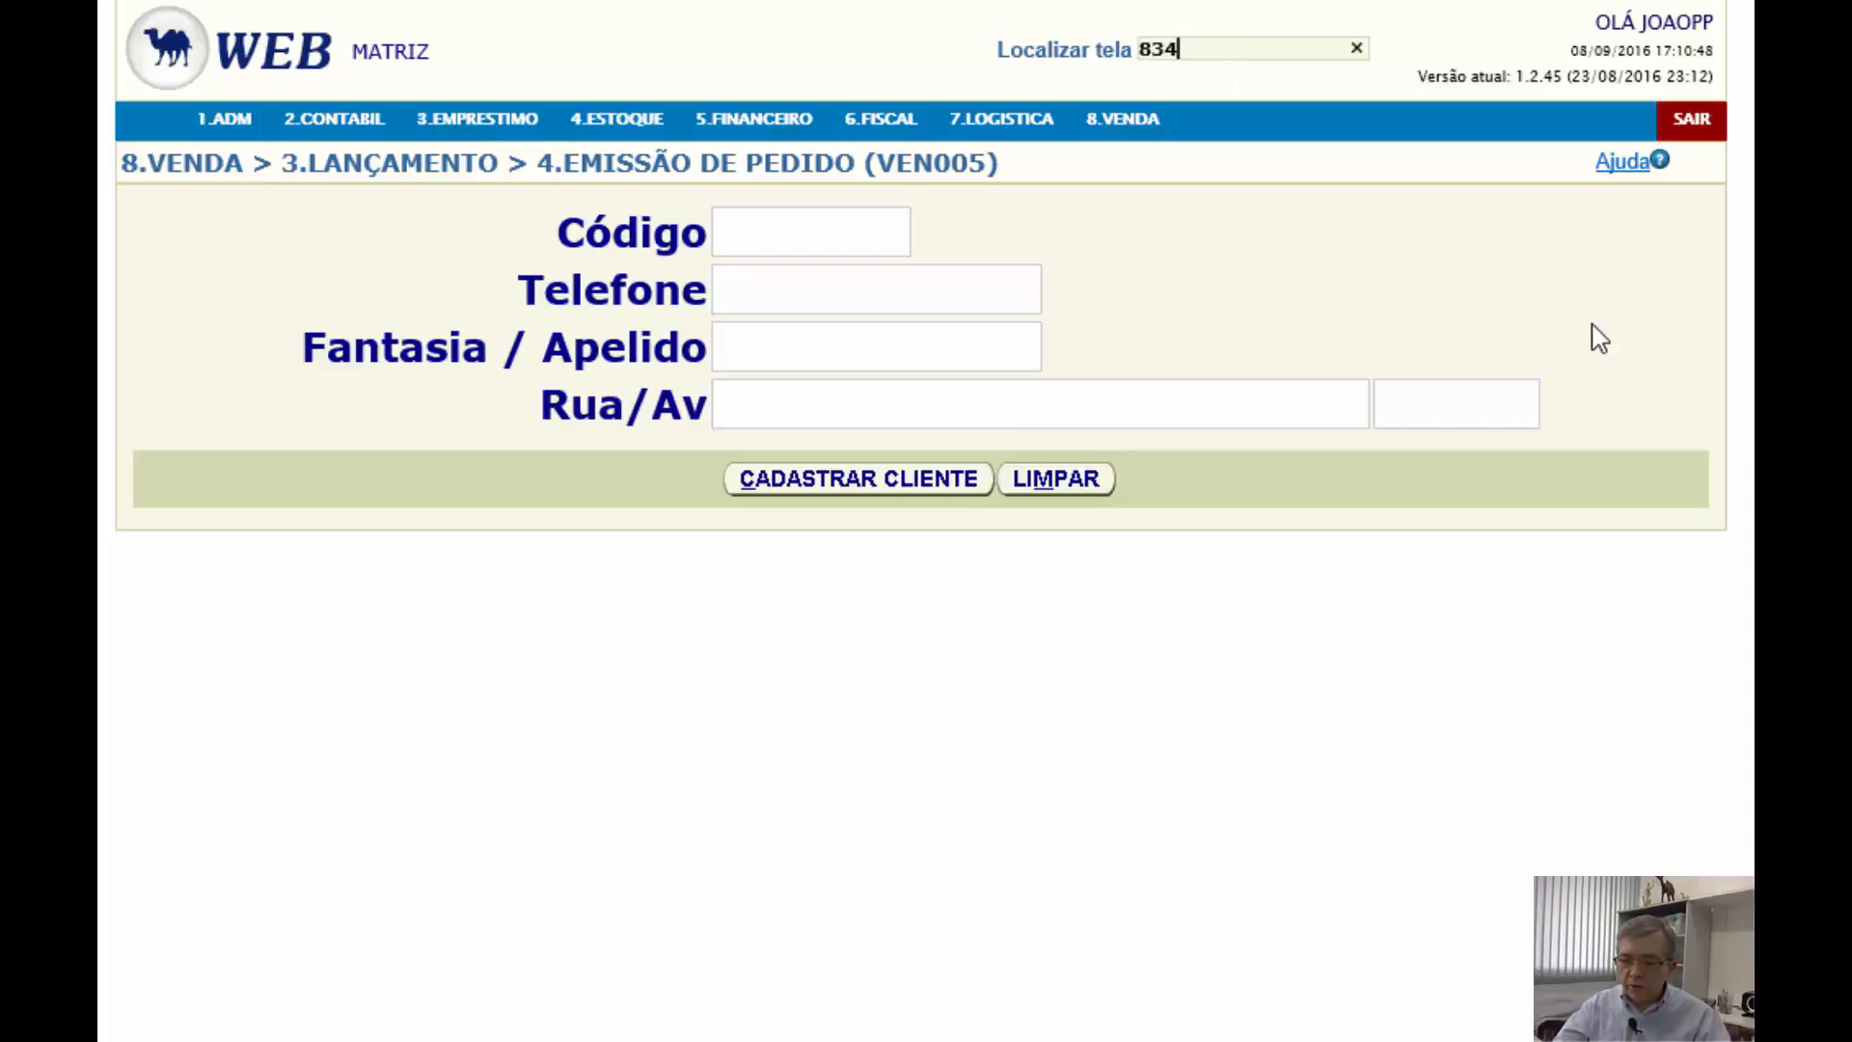
pyautogui.press('Return')
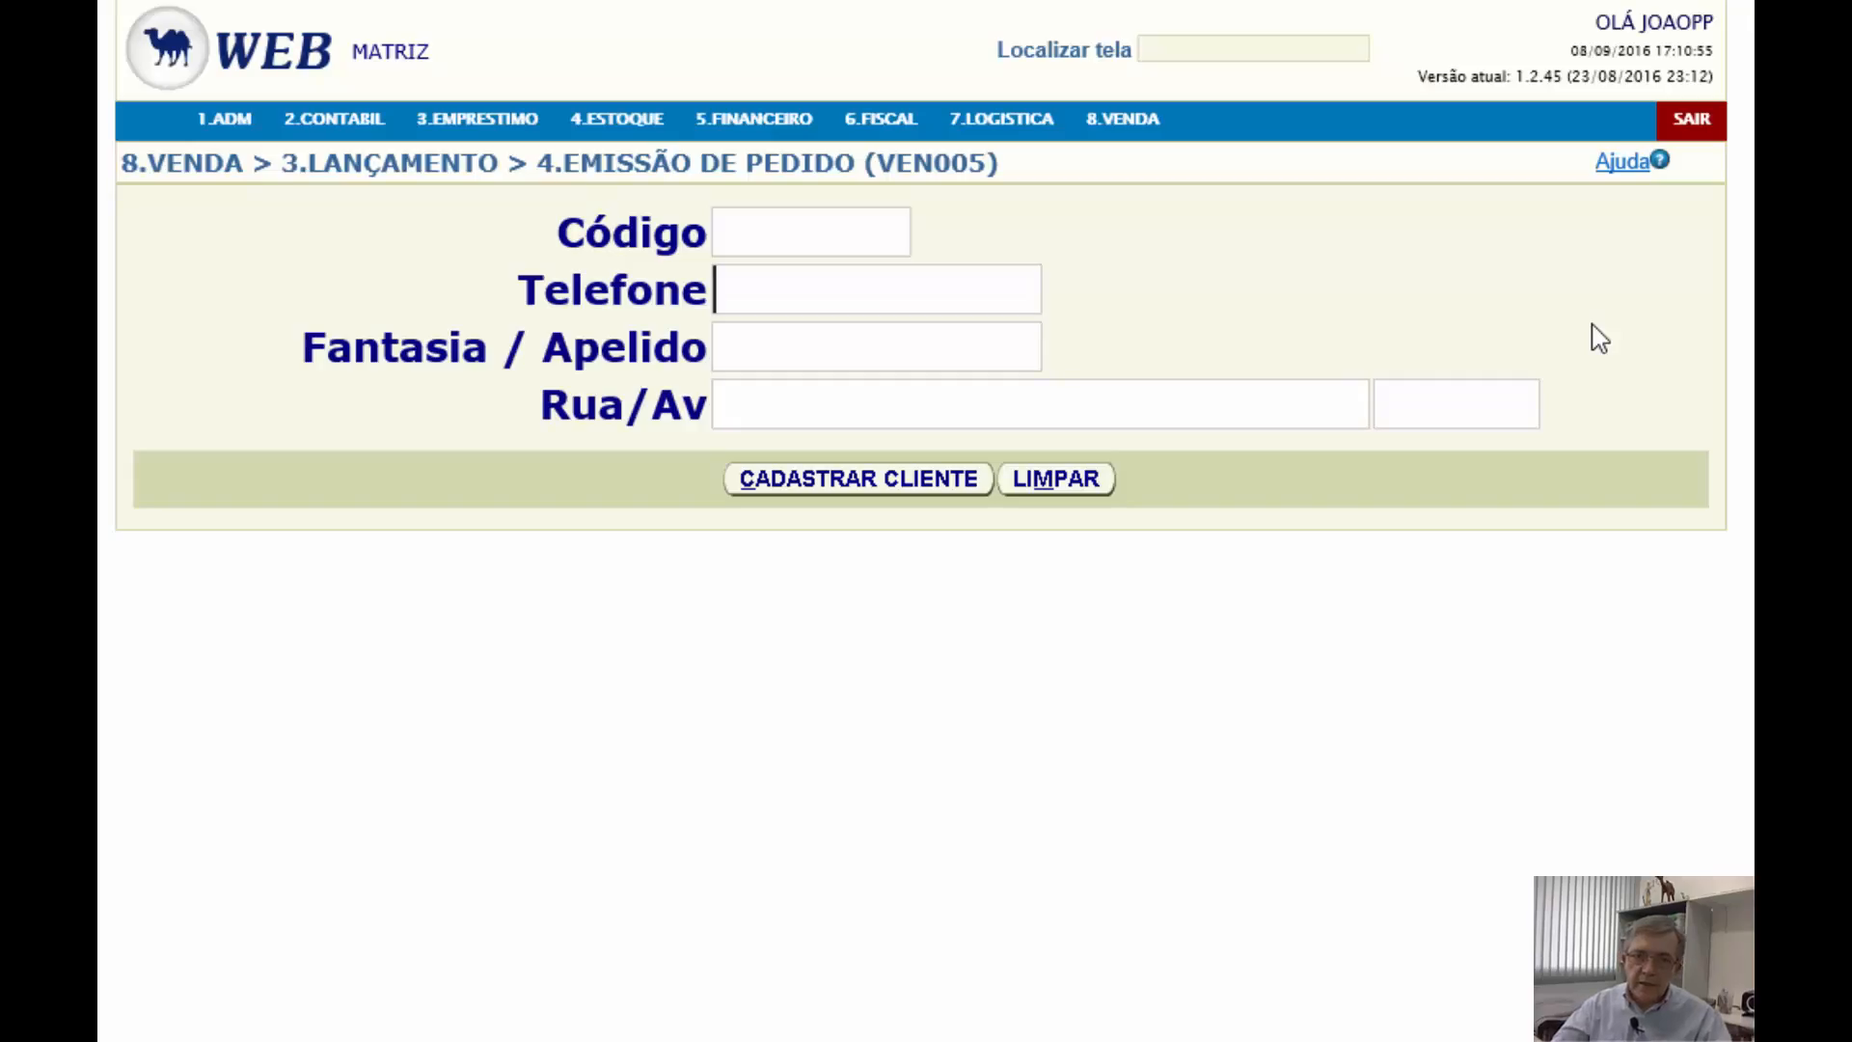
# Search the system's screens for PEDIDO and open 4.EMISSÃO DE PEDIDO from the results
pyautogui.click(1344, 48)
pyautogui.write('PE')
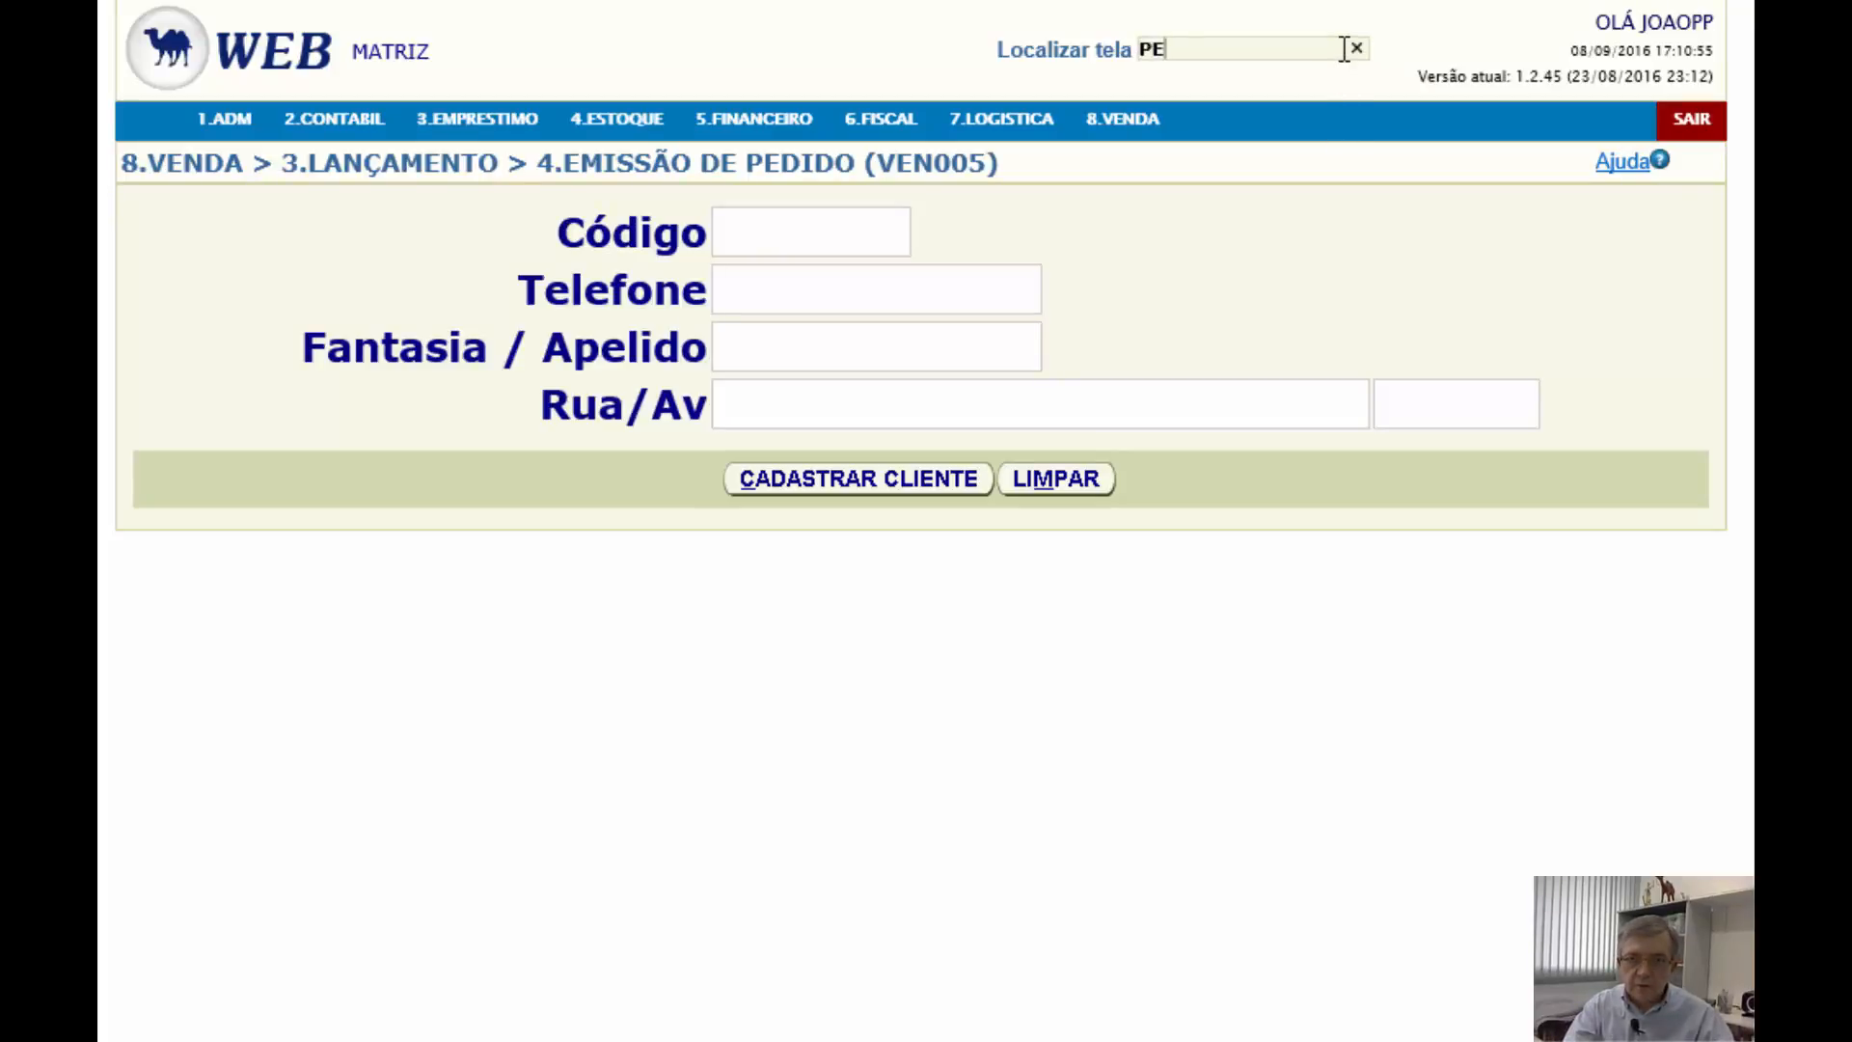
pyautogui.write('DIDO')
pyautogui.press('Return')
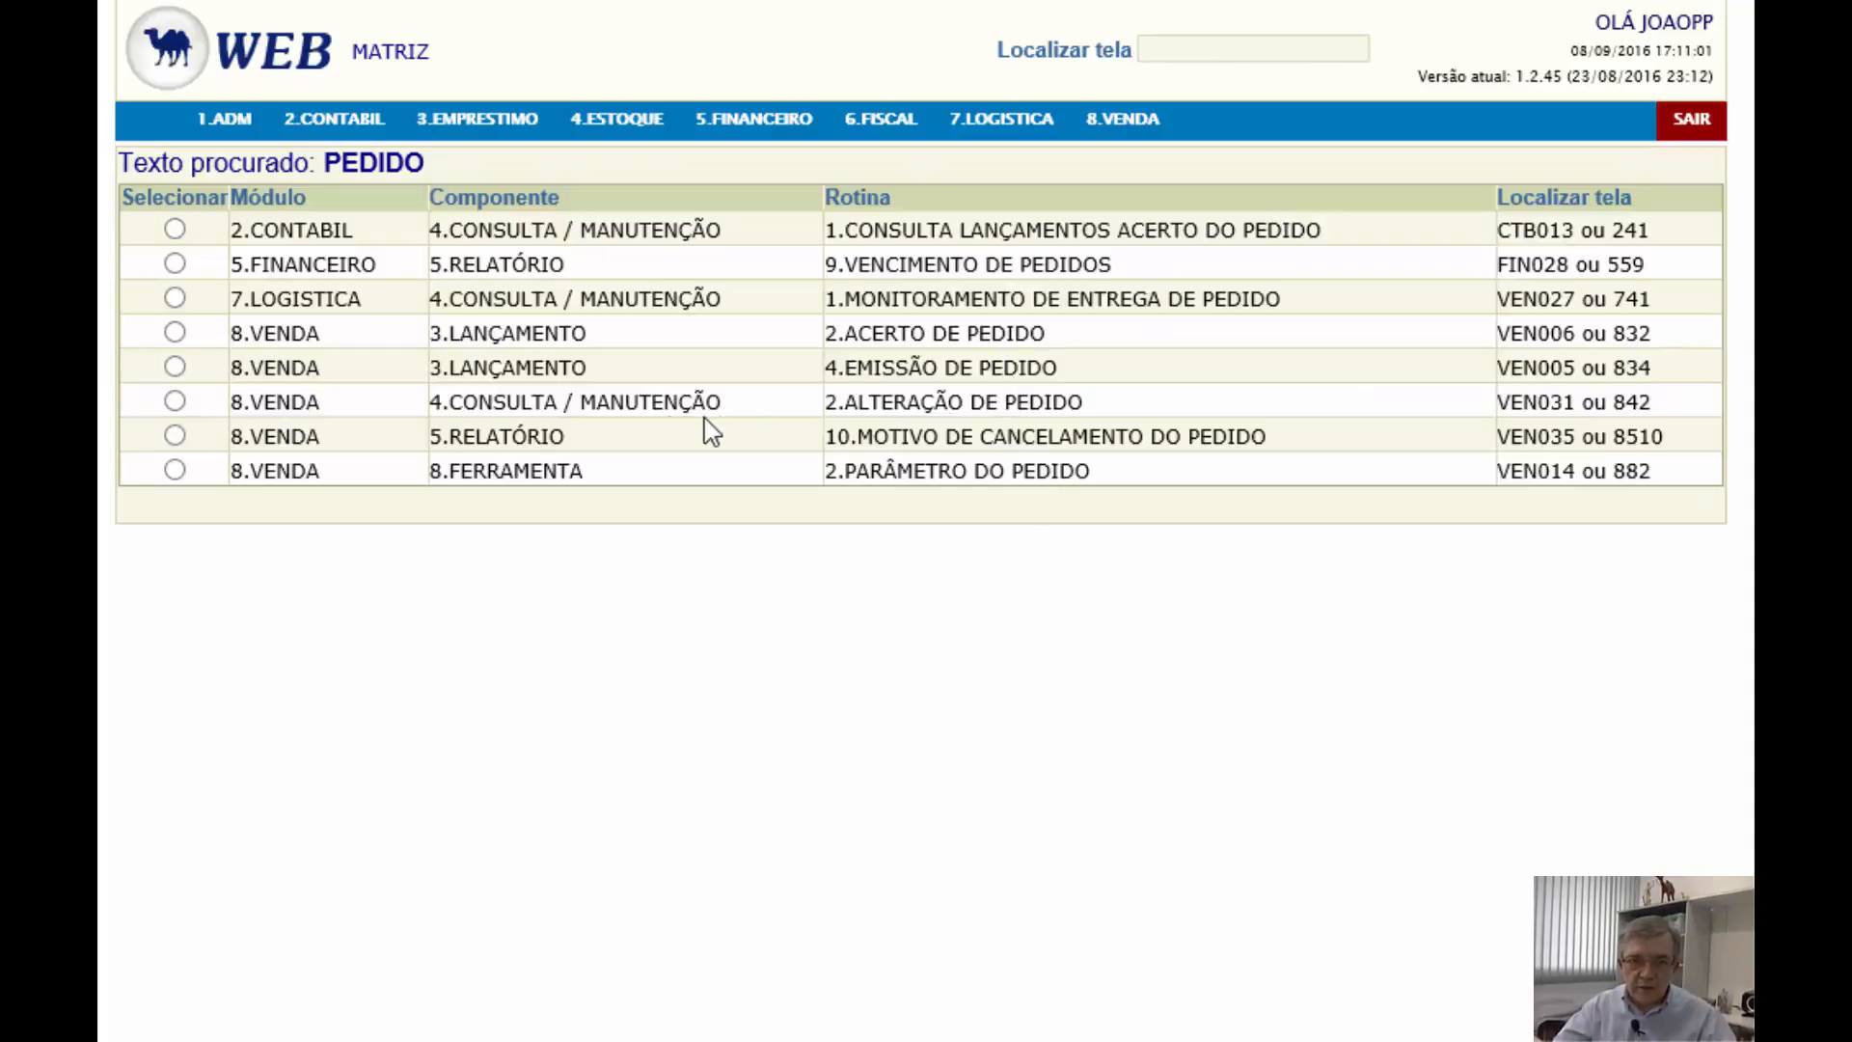
pyautogui.click(174, 367)
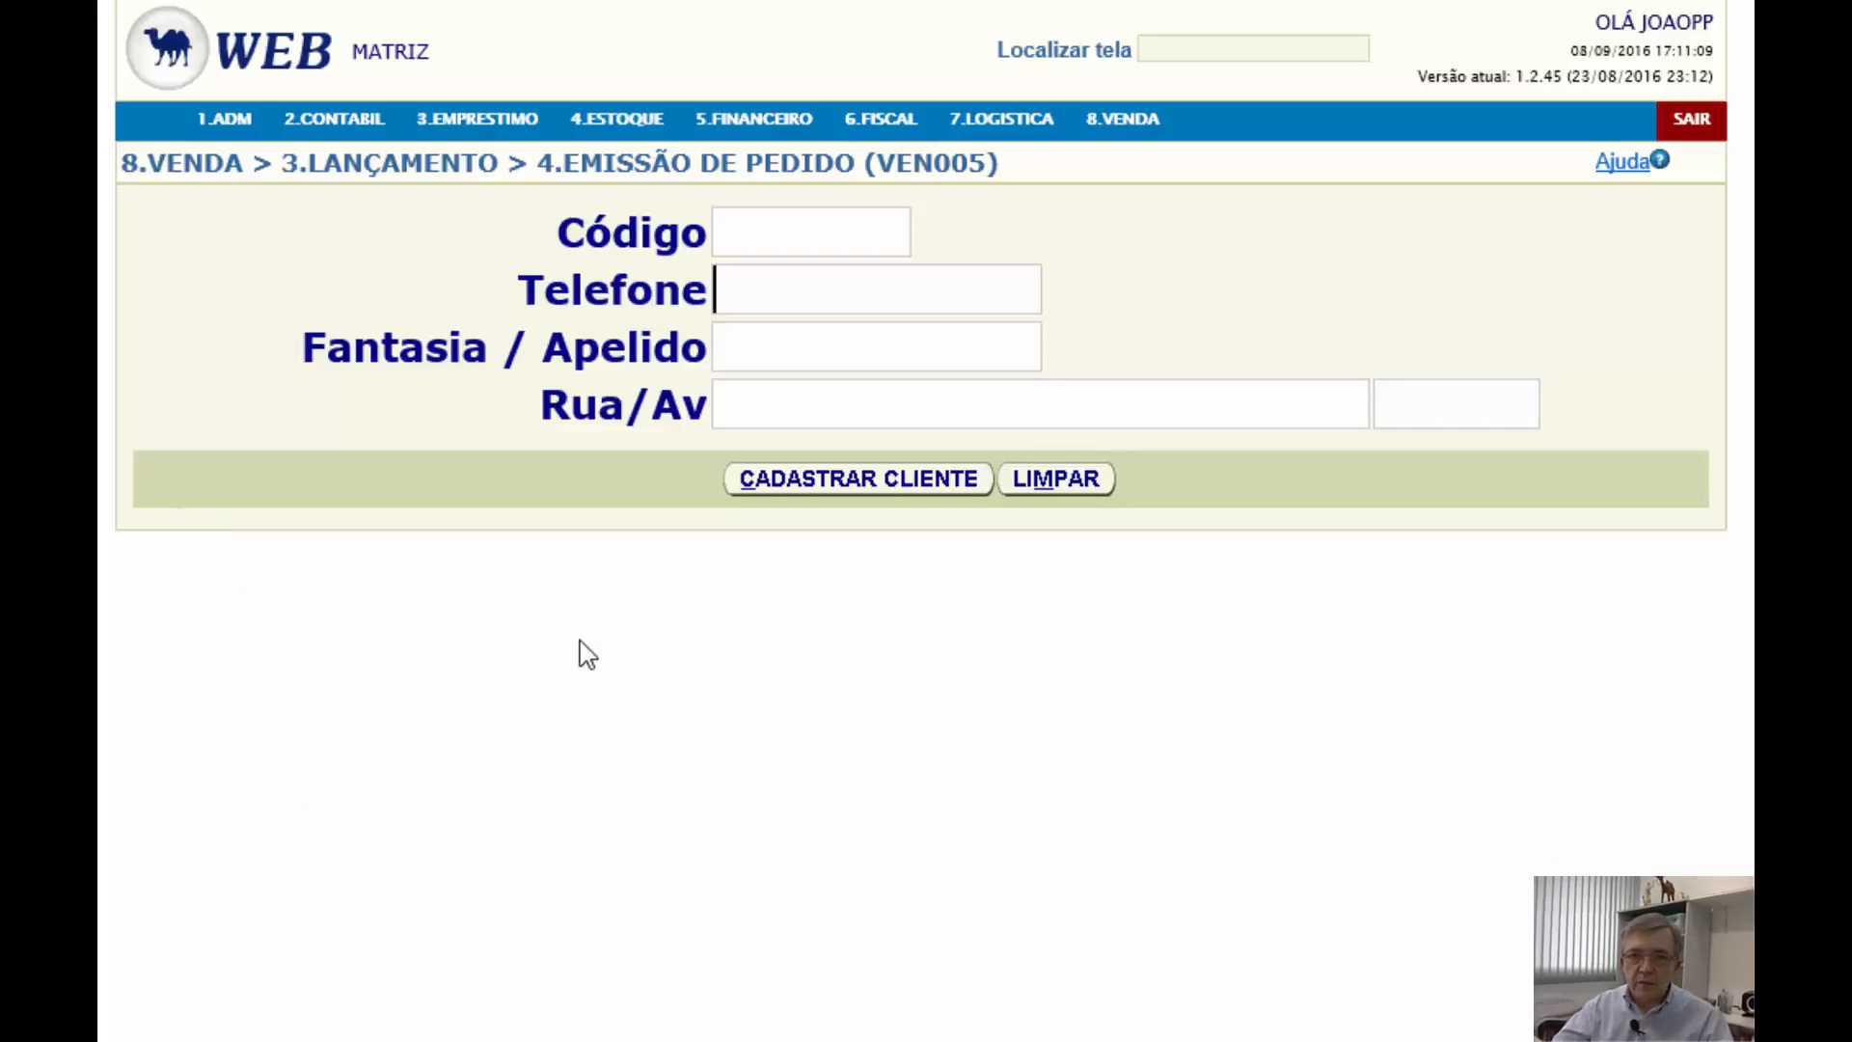
pyautogui.moveTo(1139, 133)
pyautogui.moveTo(1136, 179)
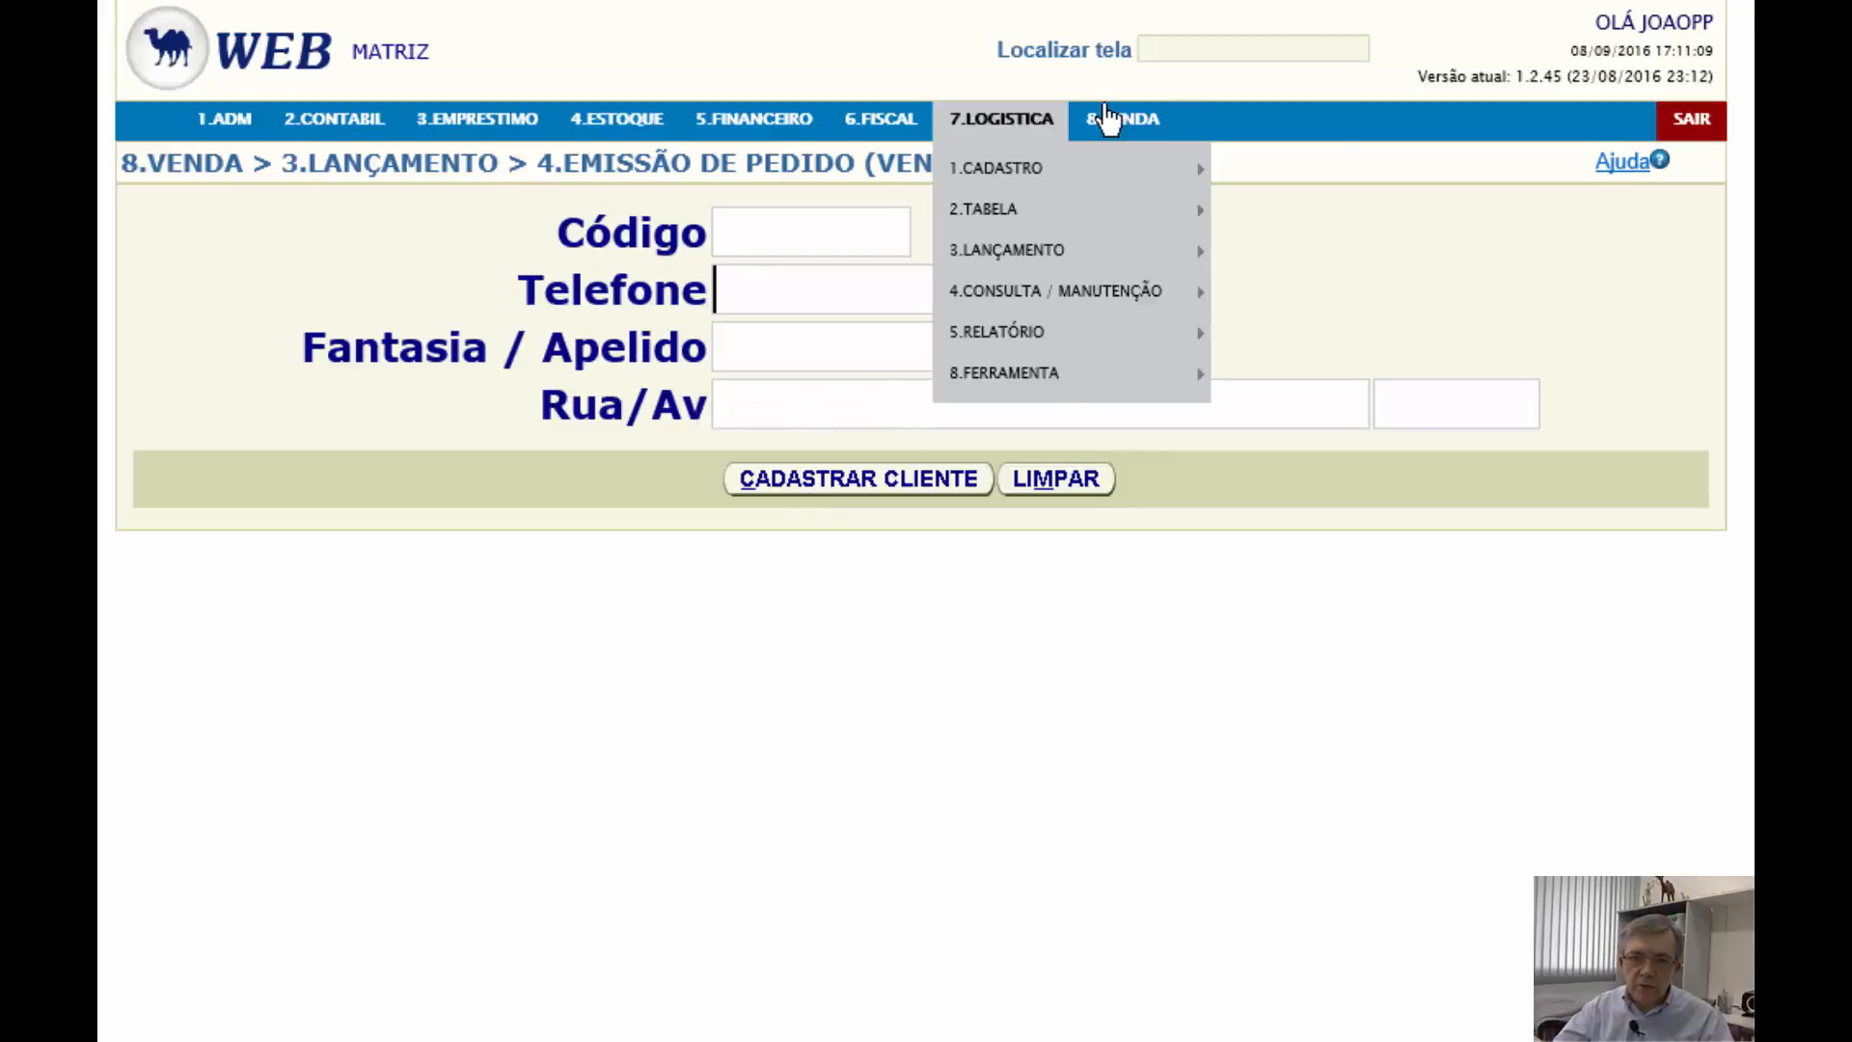
pyautogui.moveTo(1282, 172)
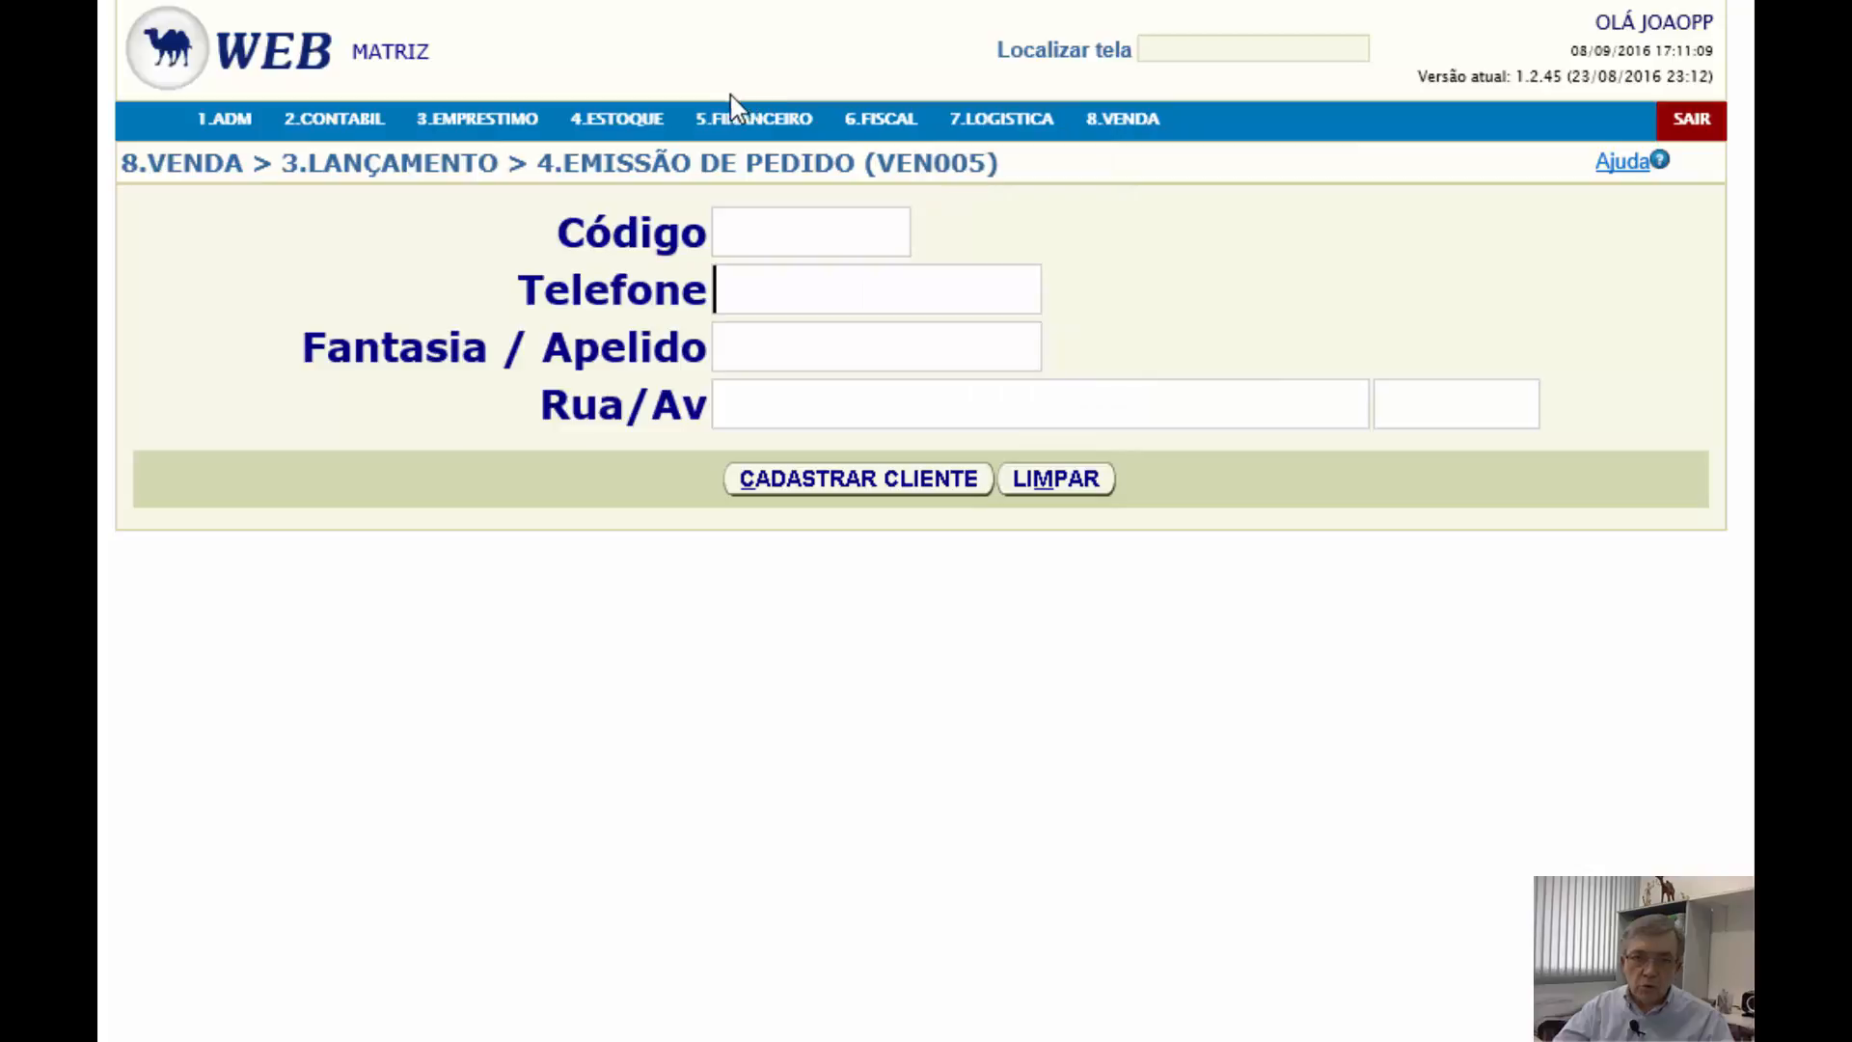
pyautogui.moveTo(622, 140)
pyautogui.moveTo(674, 175)
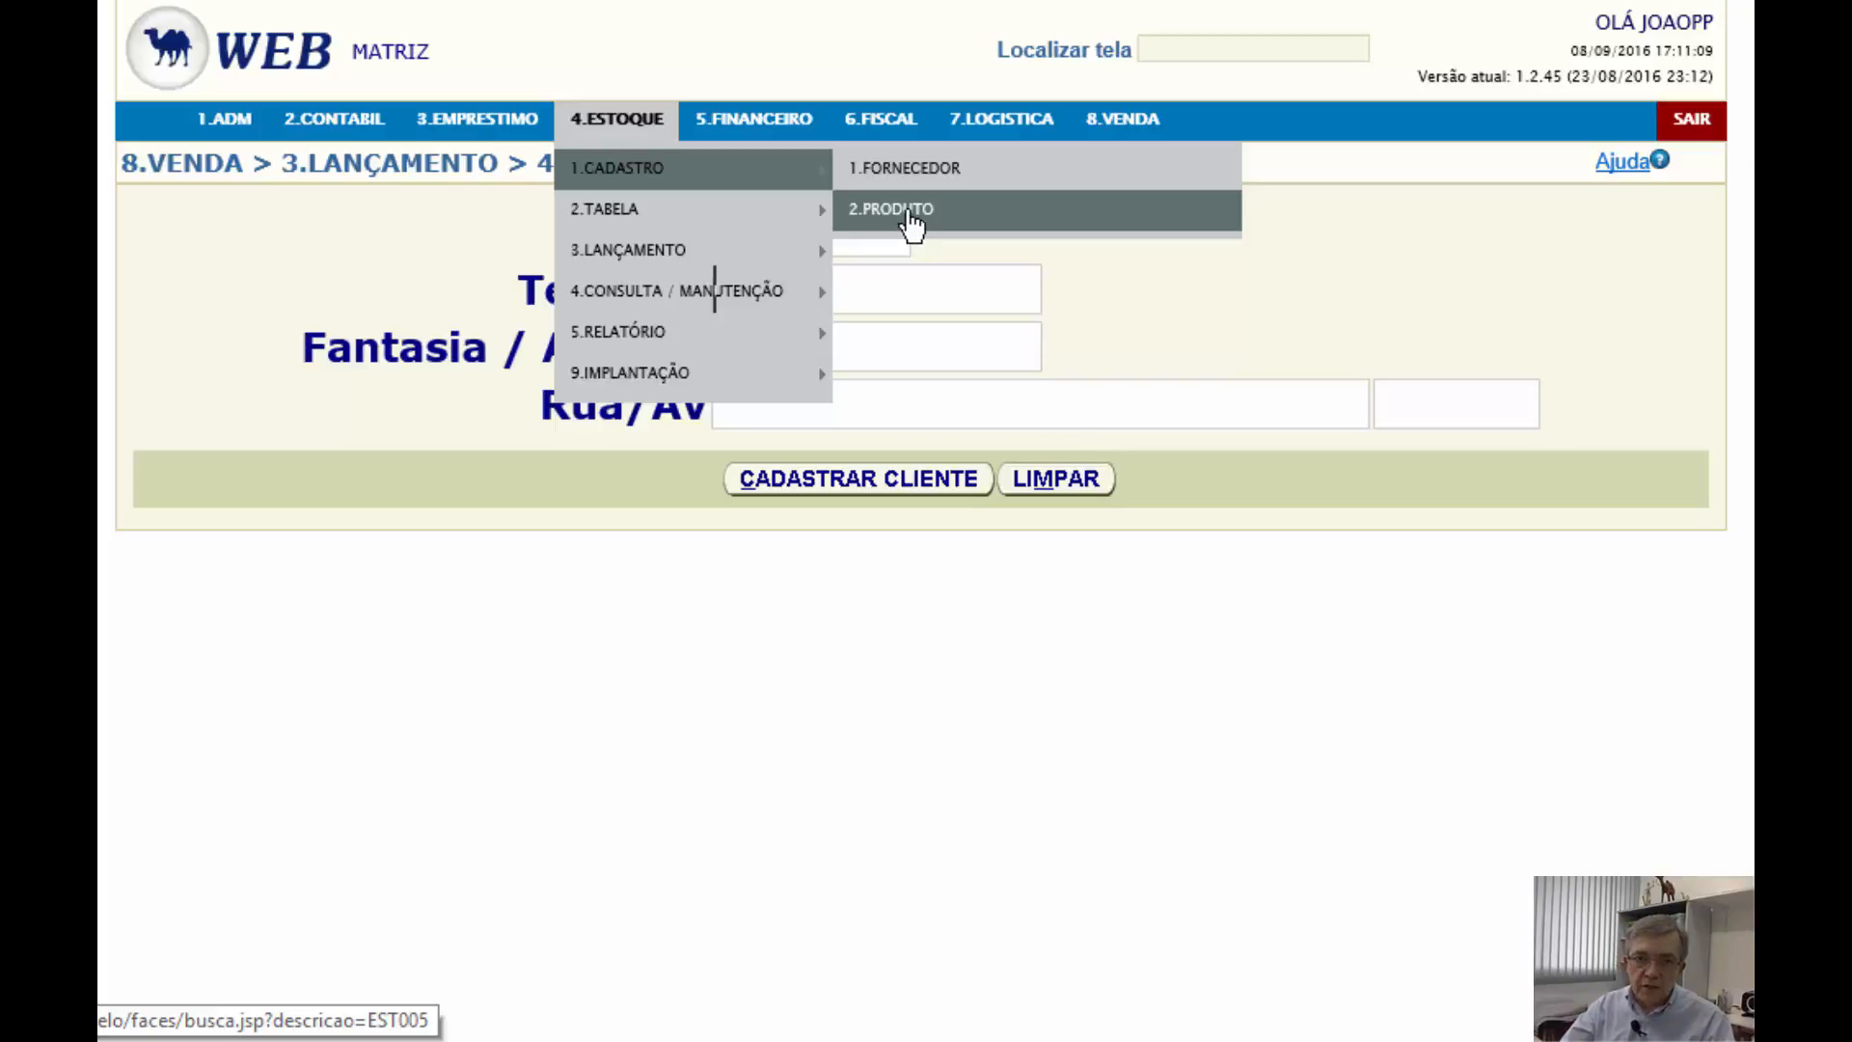
pyautogui.moveTo(1116, 136)
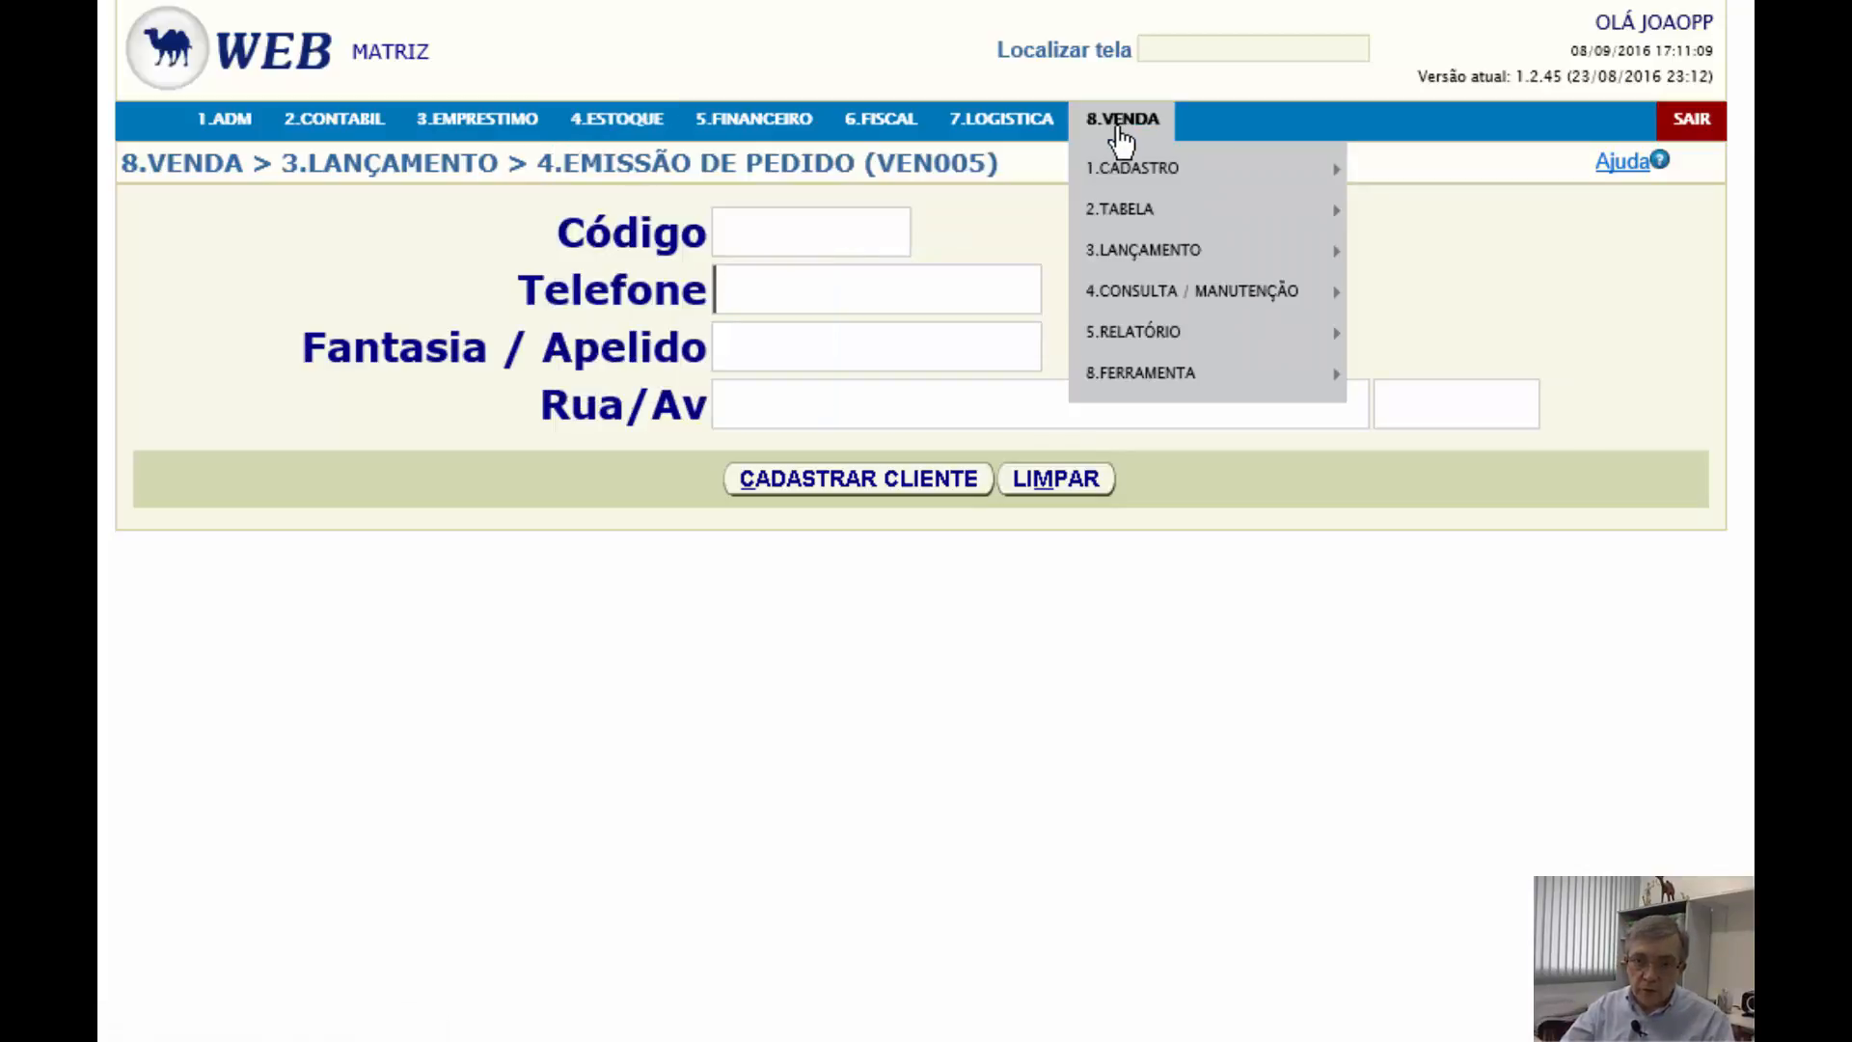
pyautogui.moveTo(1133, 173)
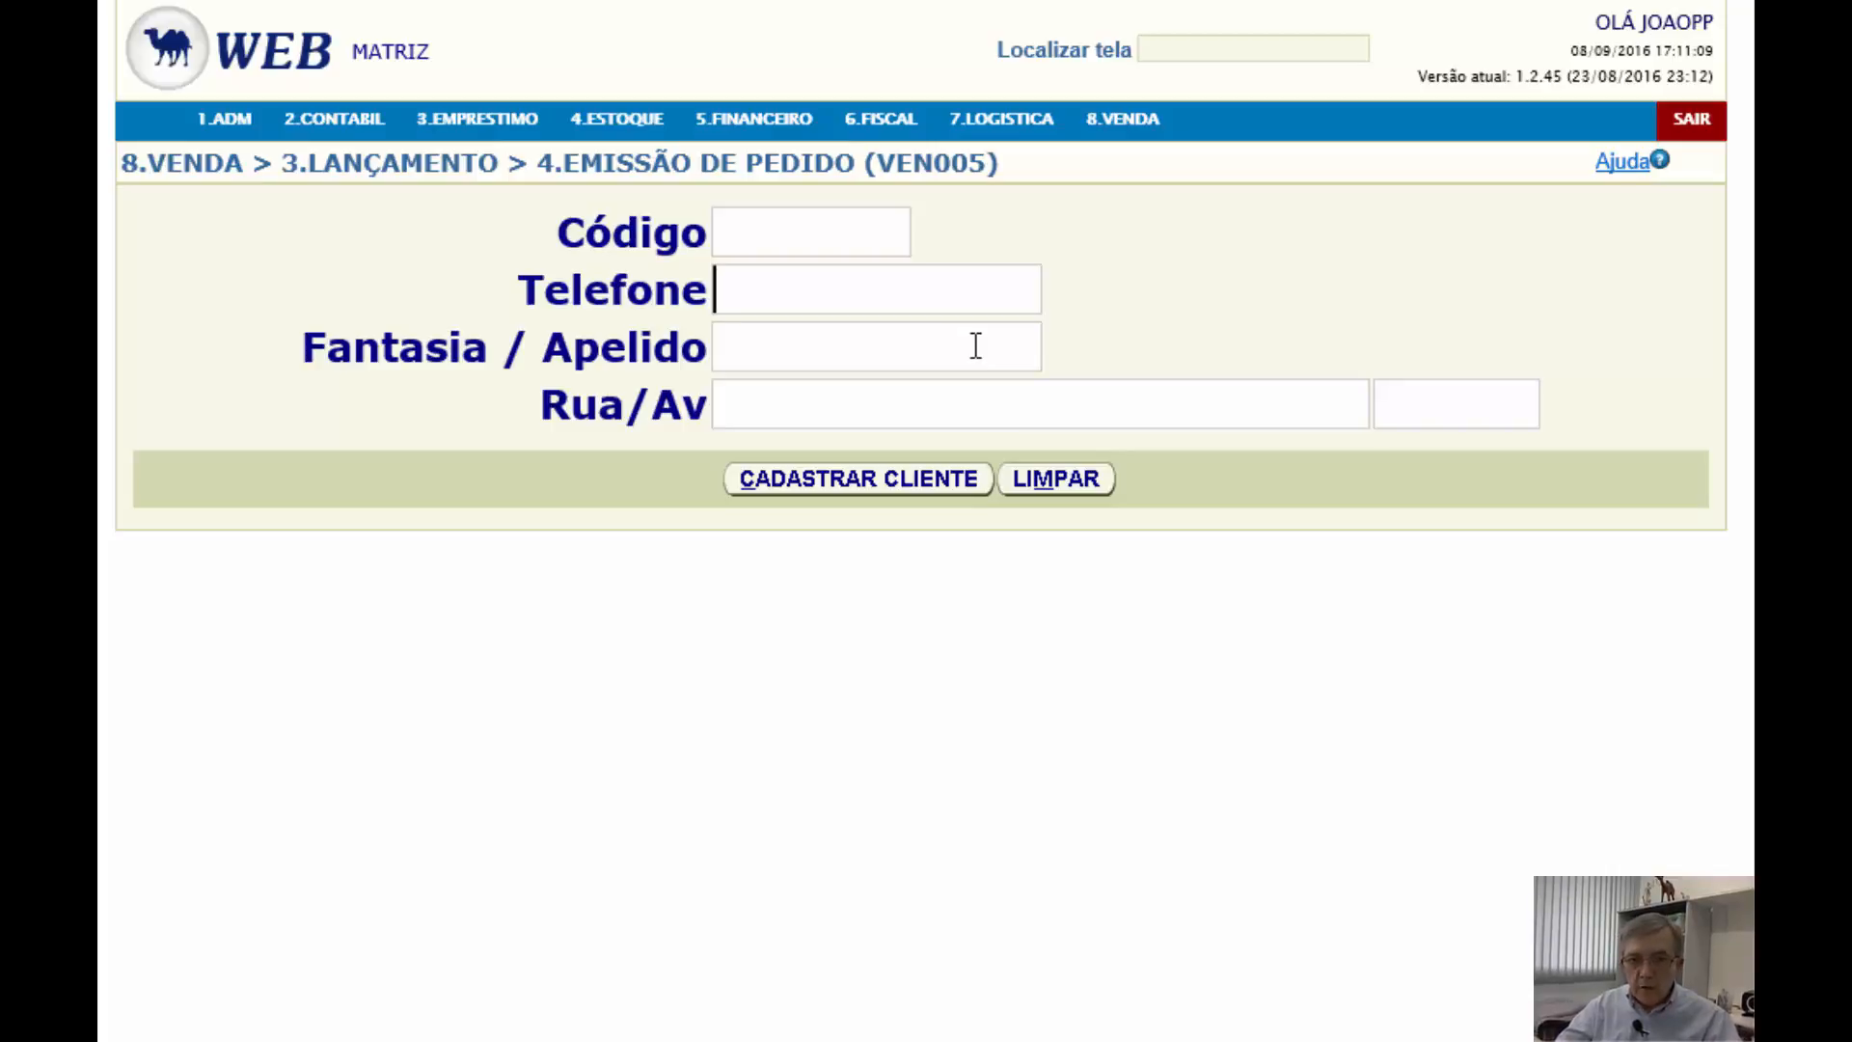
# Look up the customer by telephone number and open the record with the trade name ATACADAO
pyautogui.write('3336')
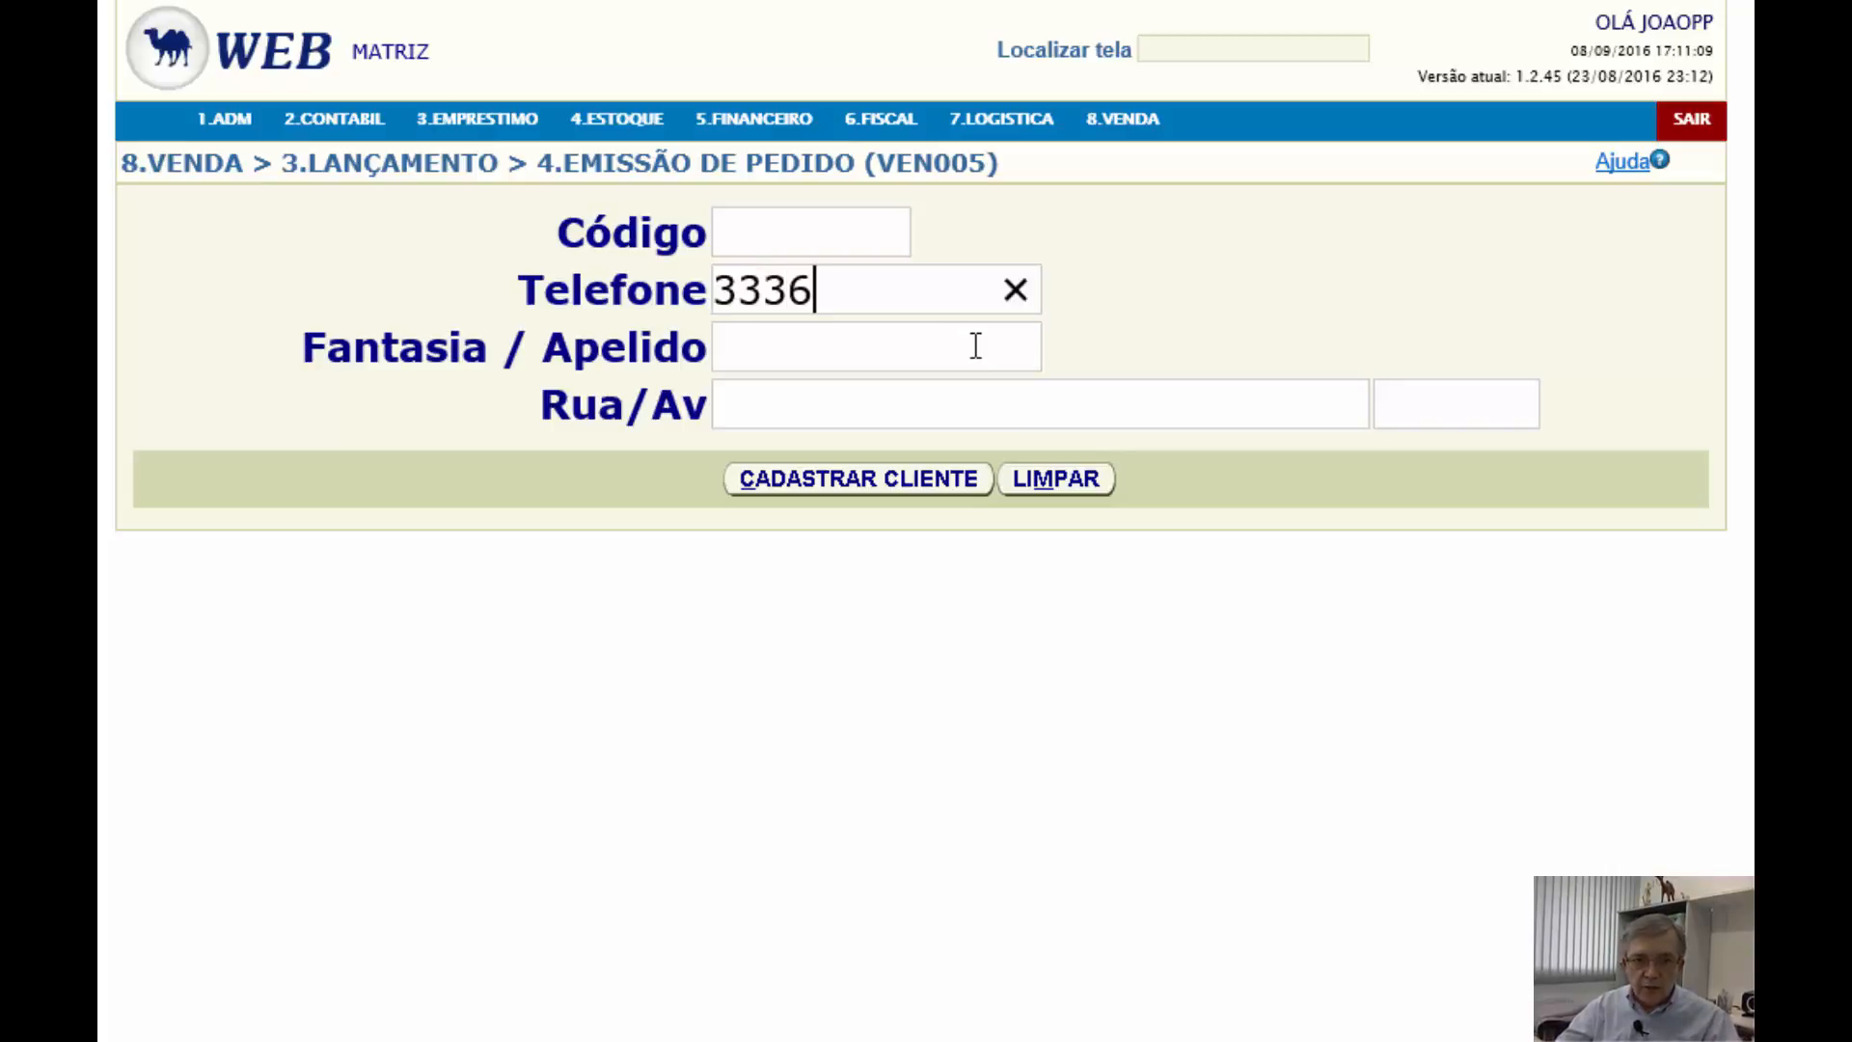
pyautogui.write('6262')
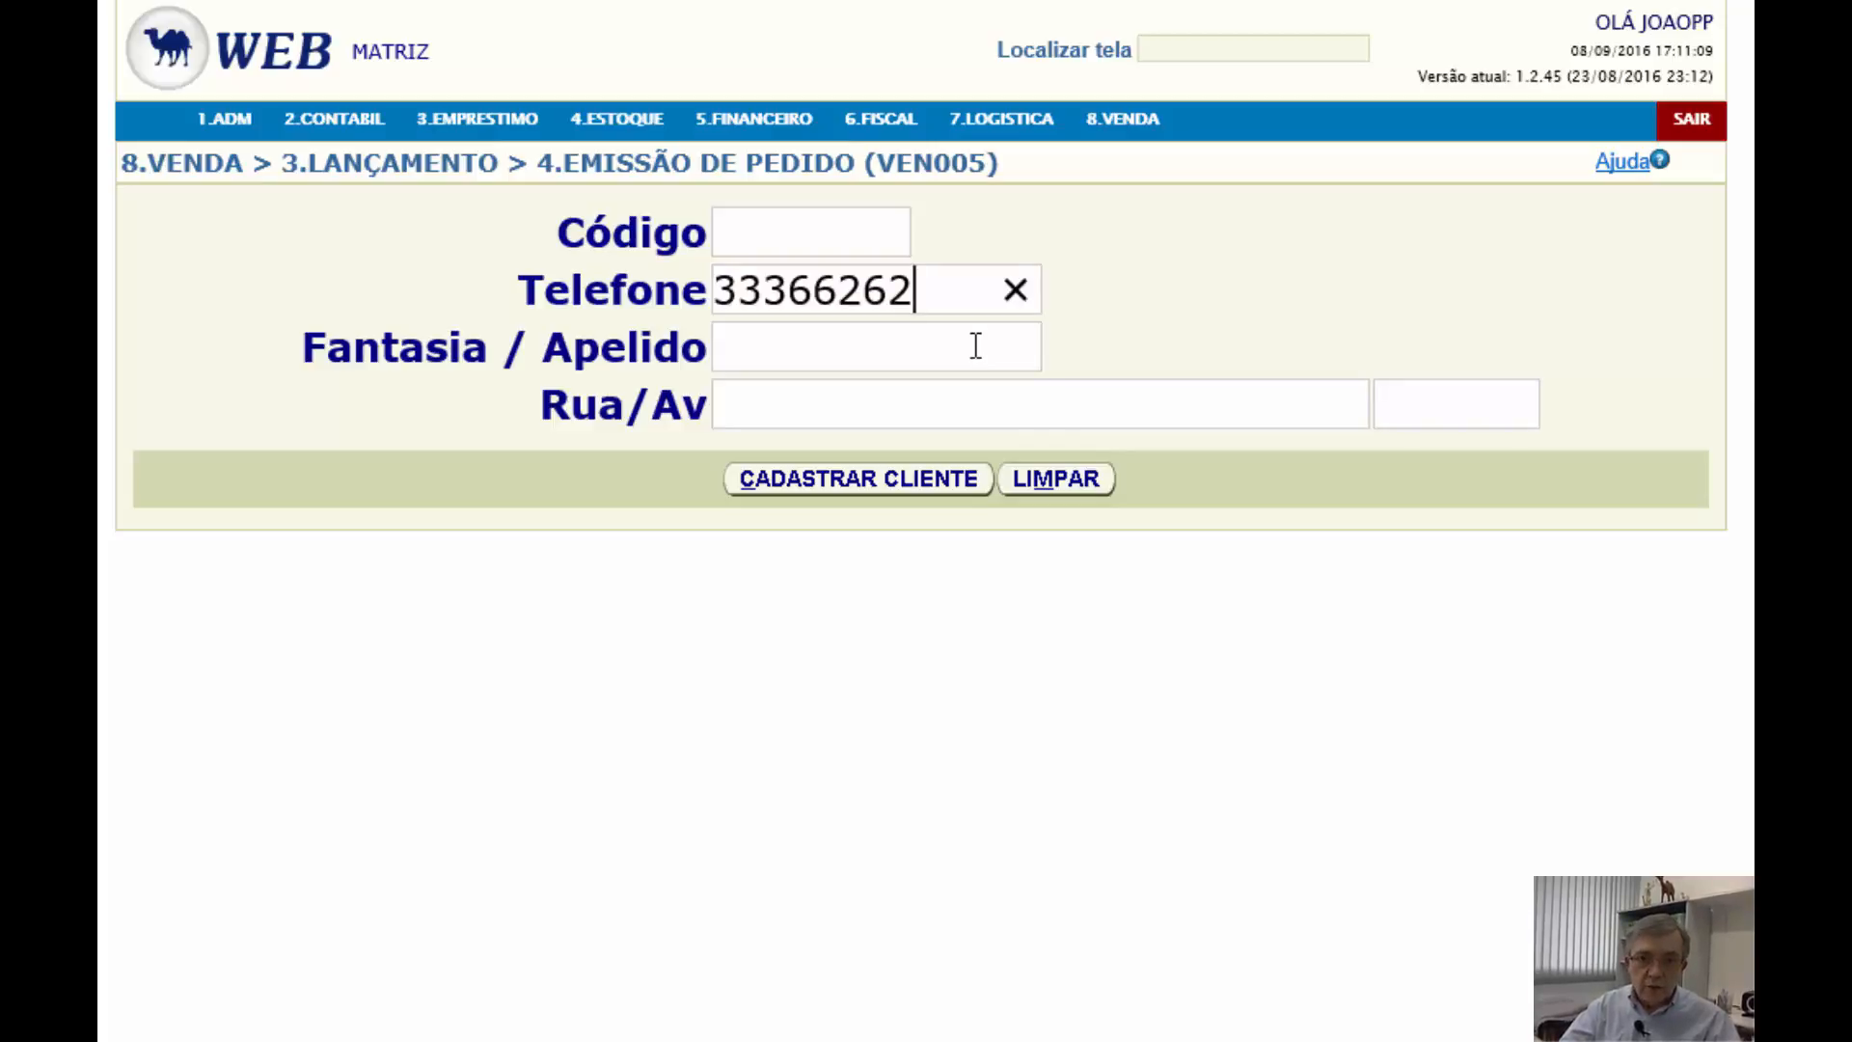
pyautogui.press('Return')
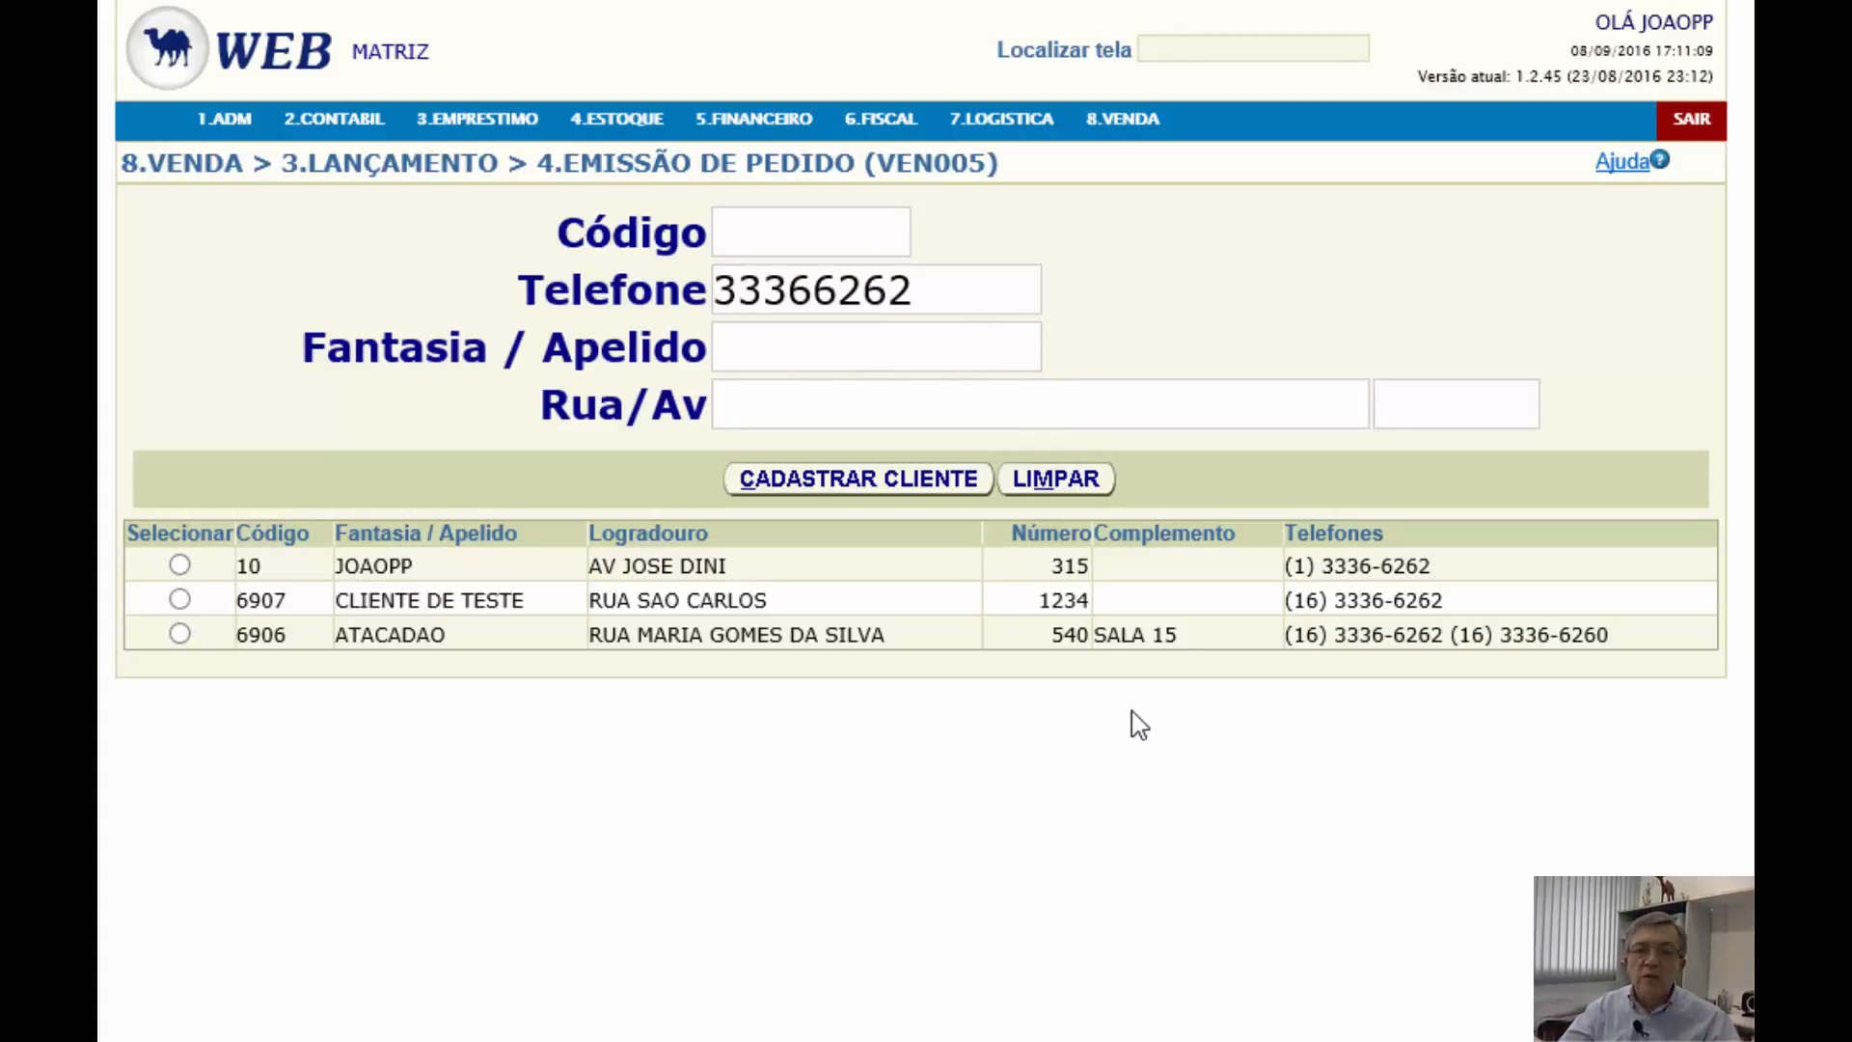
pyautogui.click(1225, 614)
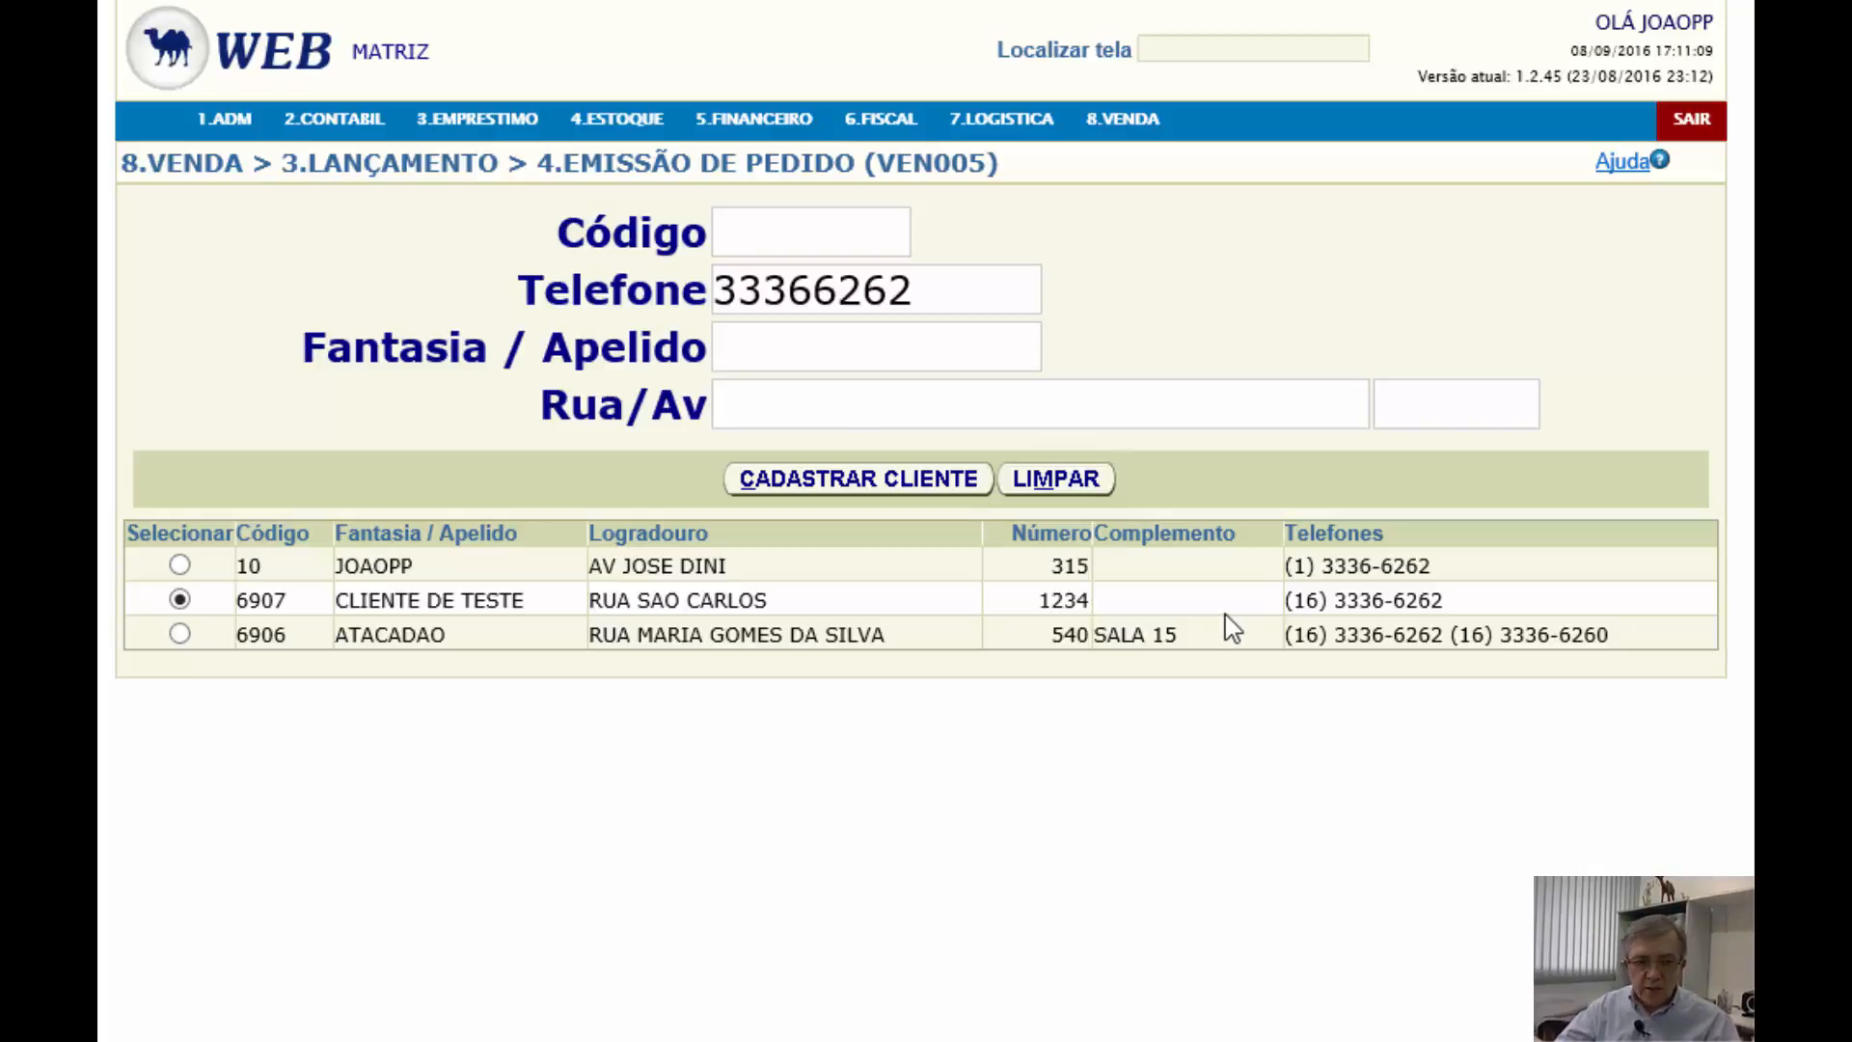
pyautogui.click(1225, 617)
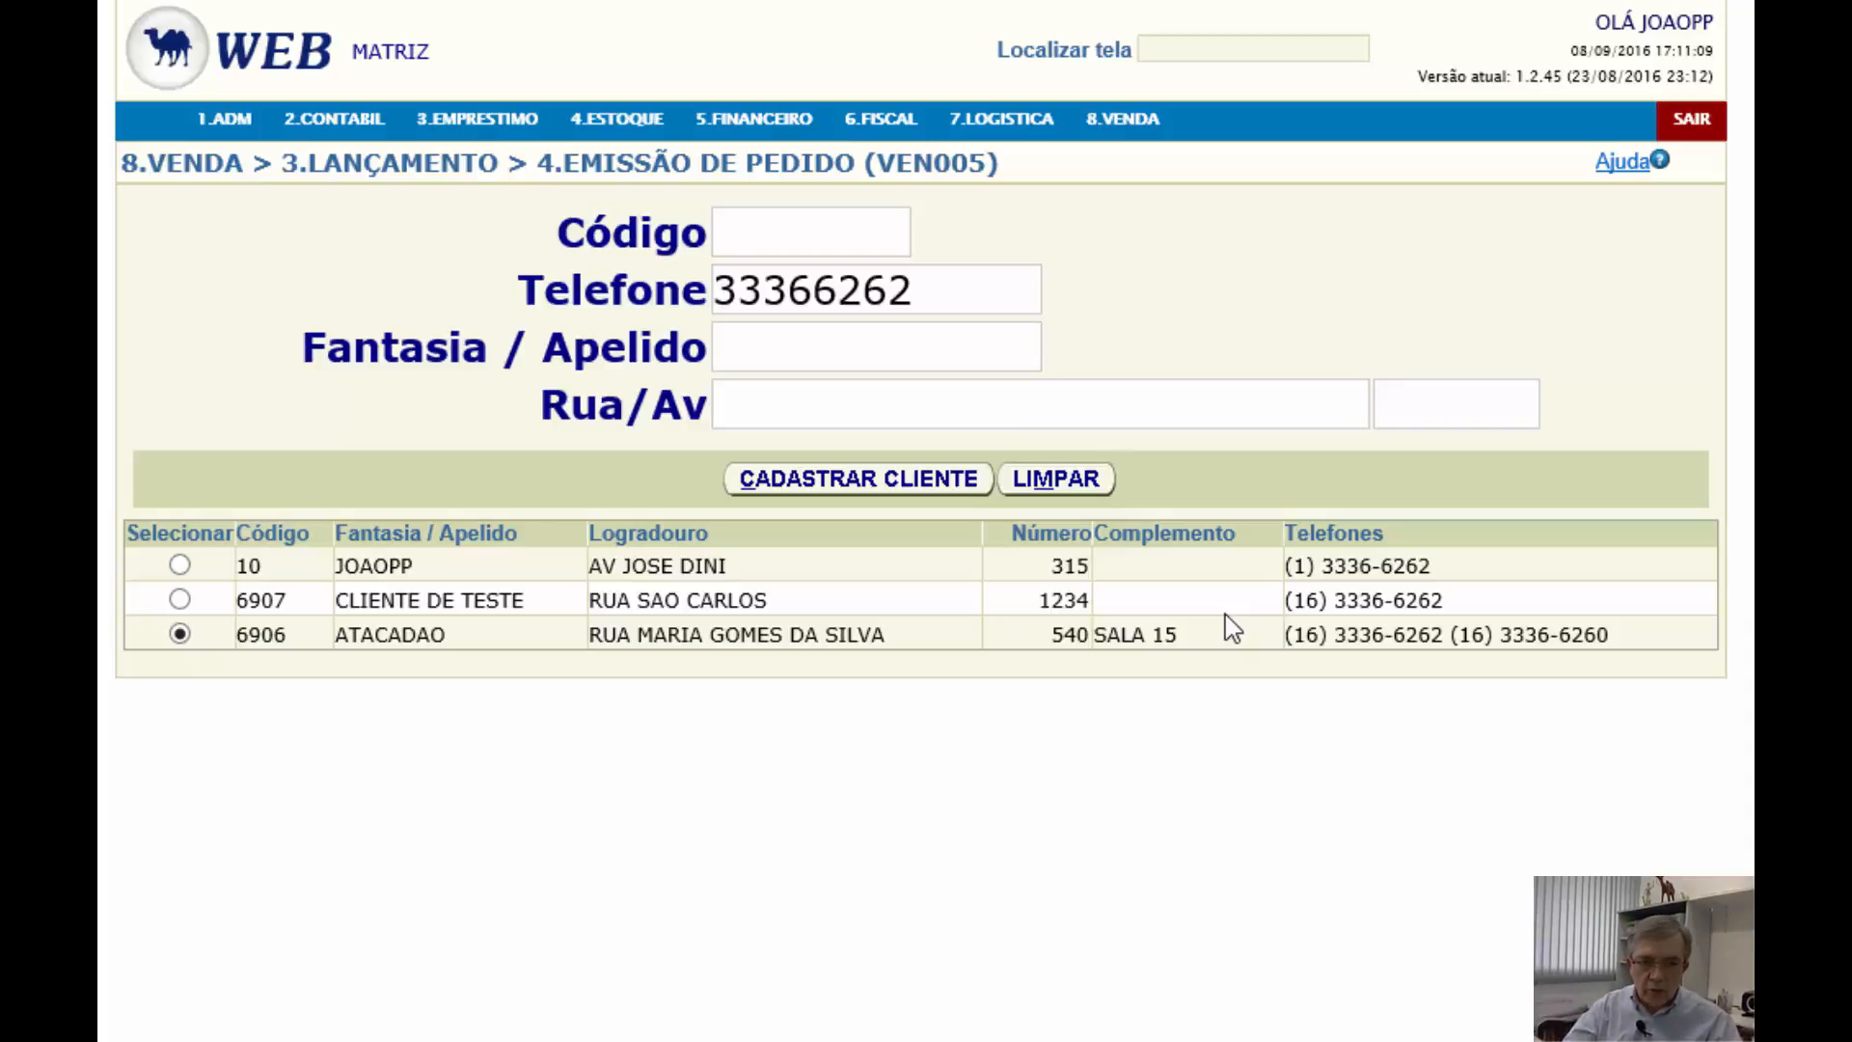
pyautogui.click(1232, 629)
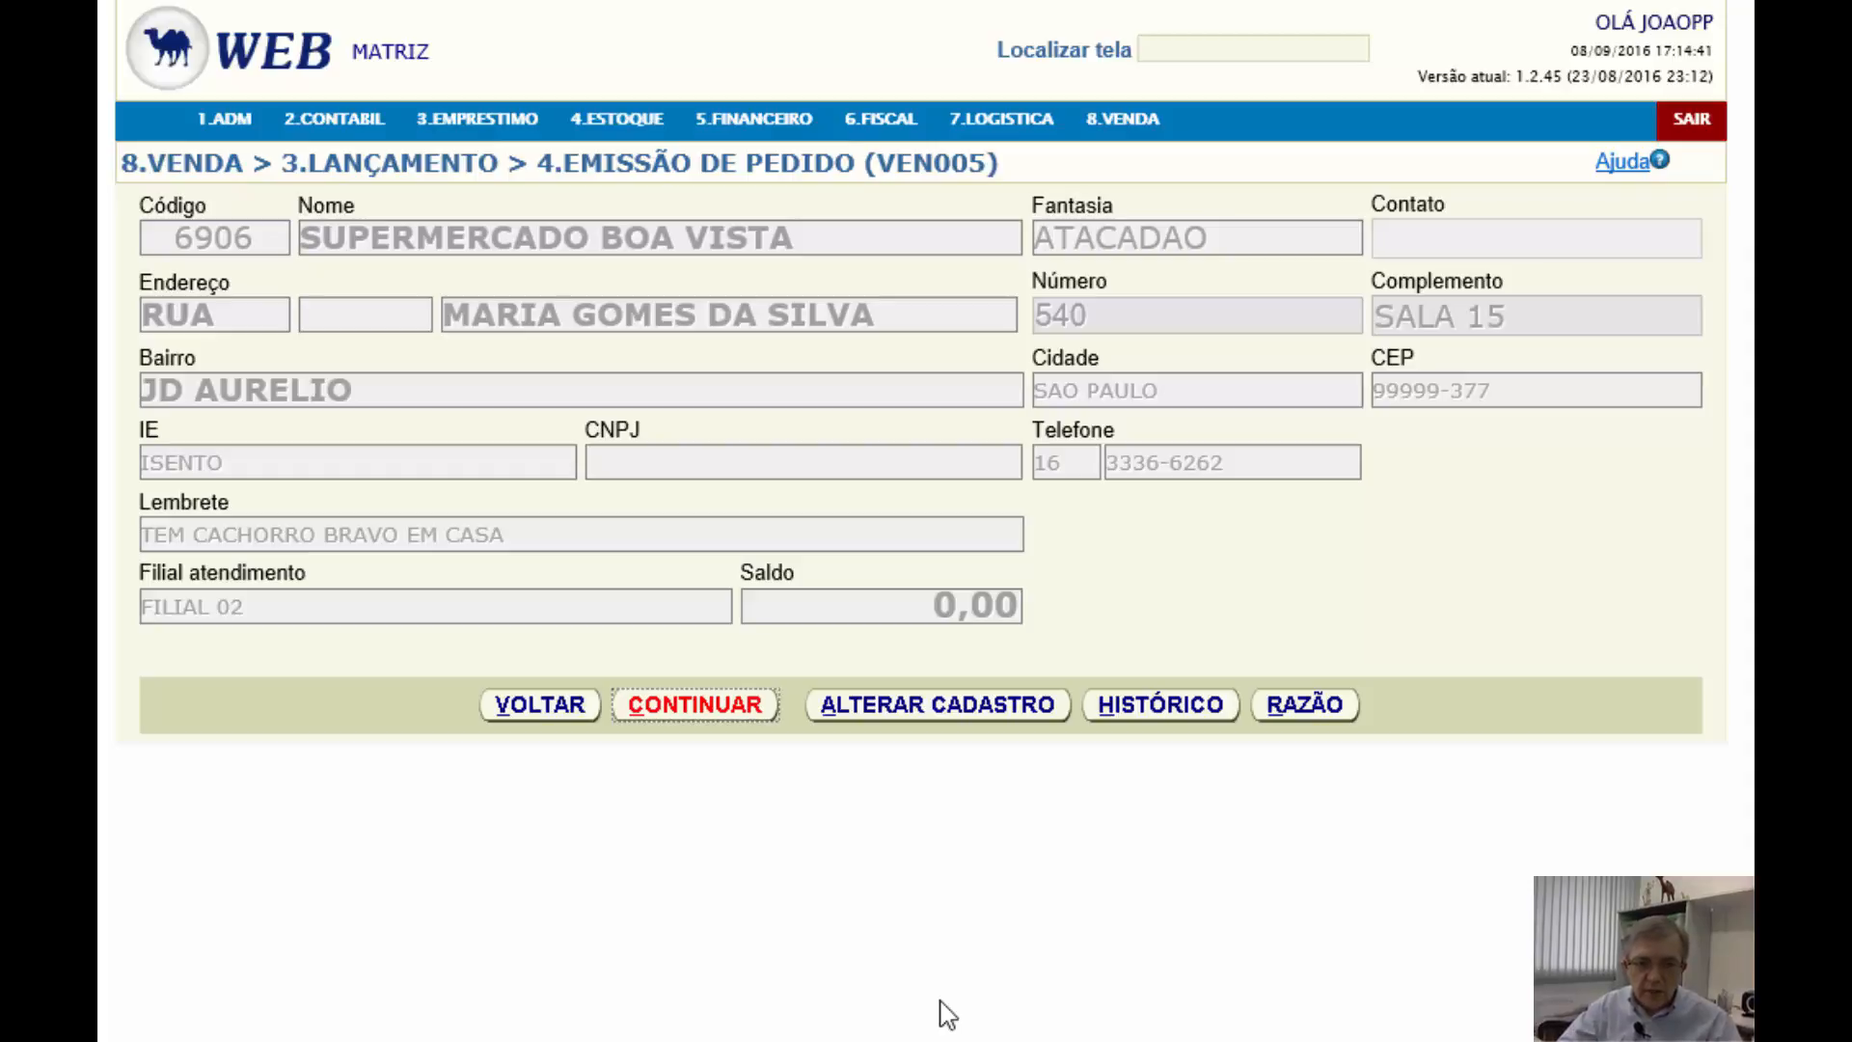
# Continue to the order form for this customer and add one unit of product 13, BOTIJÃO 13KG GLP
pyautogui.press('Return')
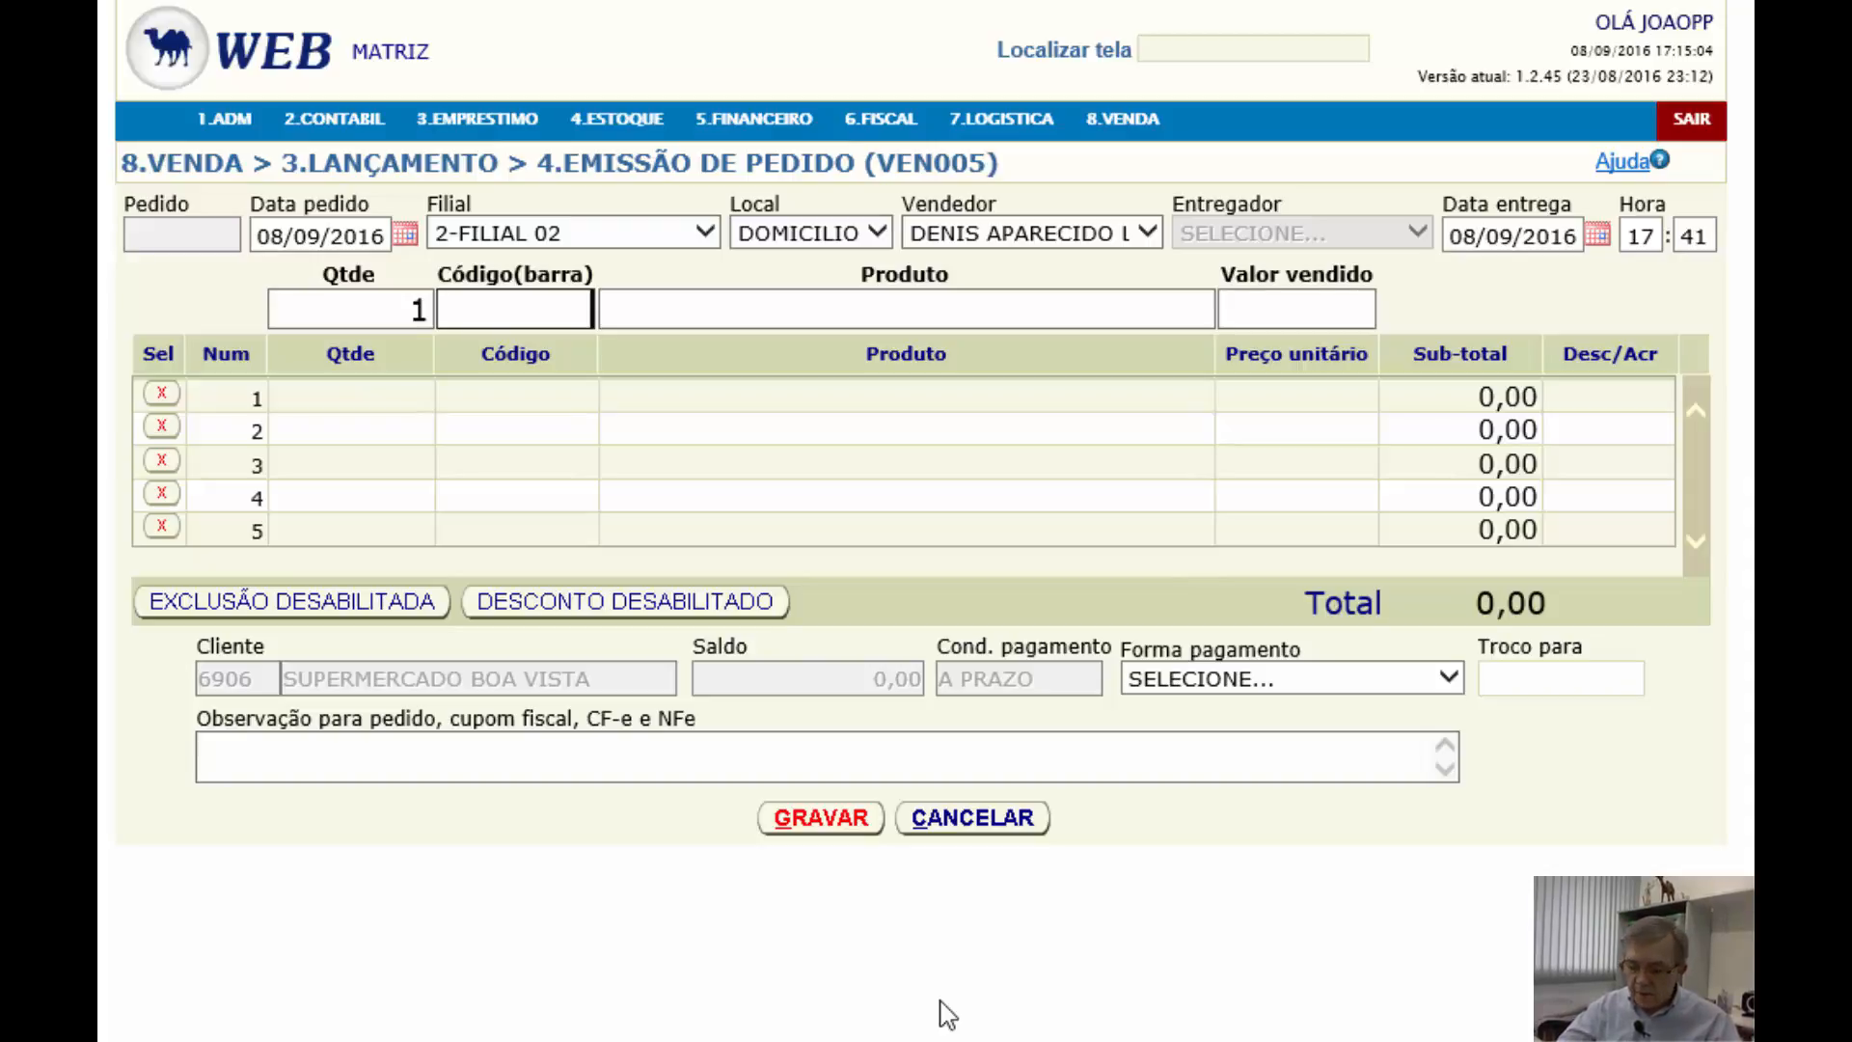
pyautogui.press('Return')
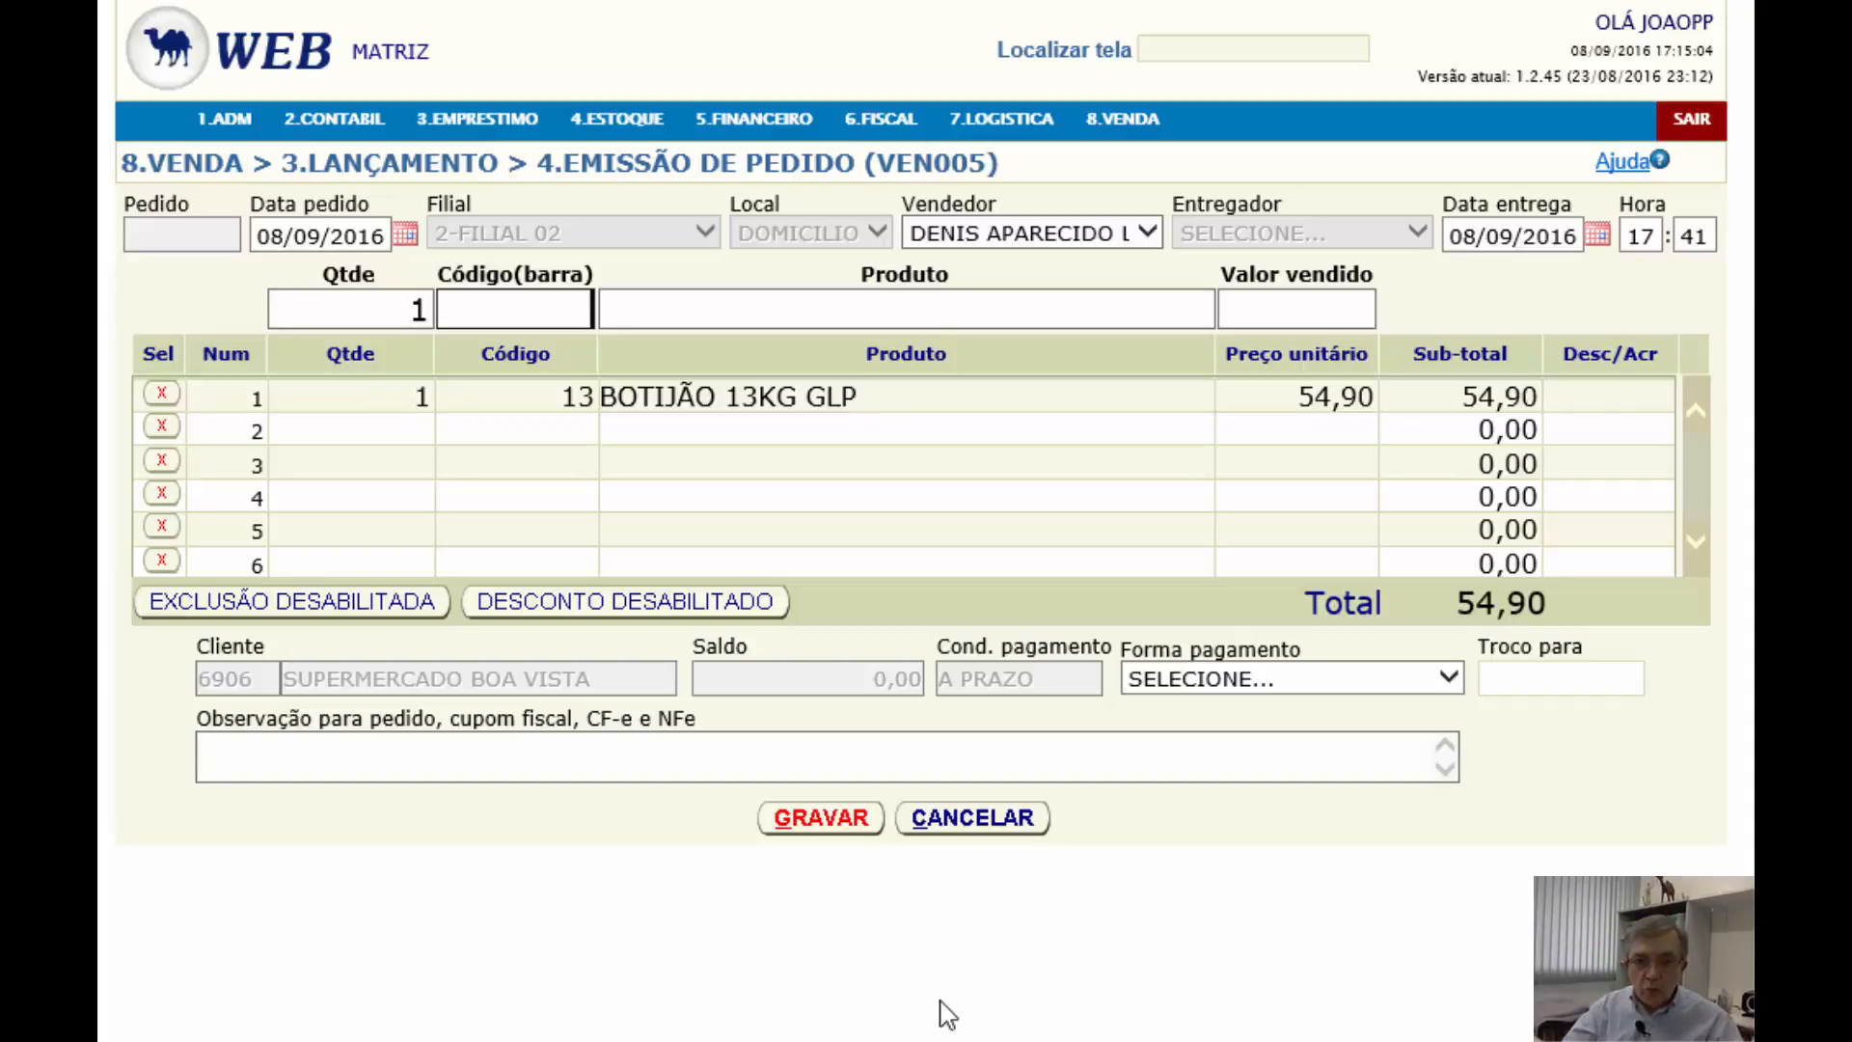
pyautogui.press('Return')
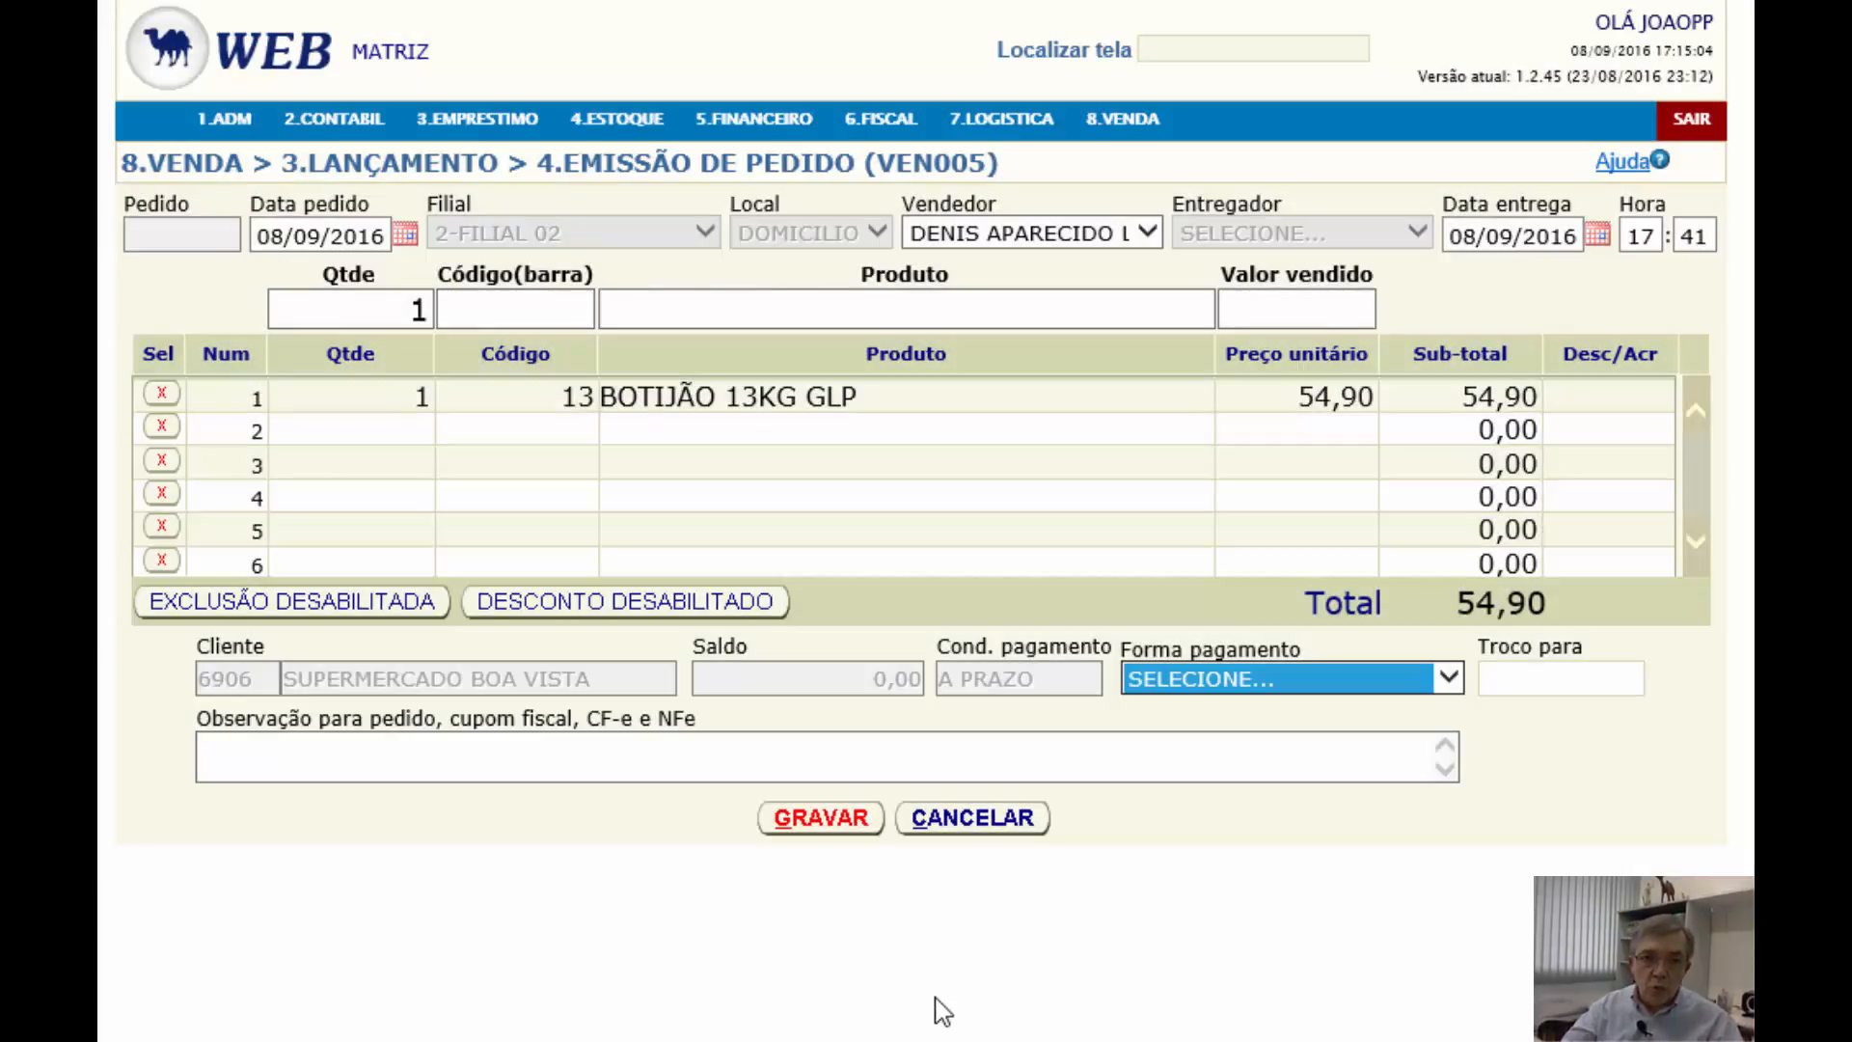
pyautogui.click(557, 300)
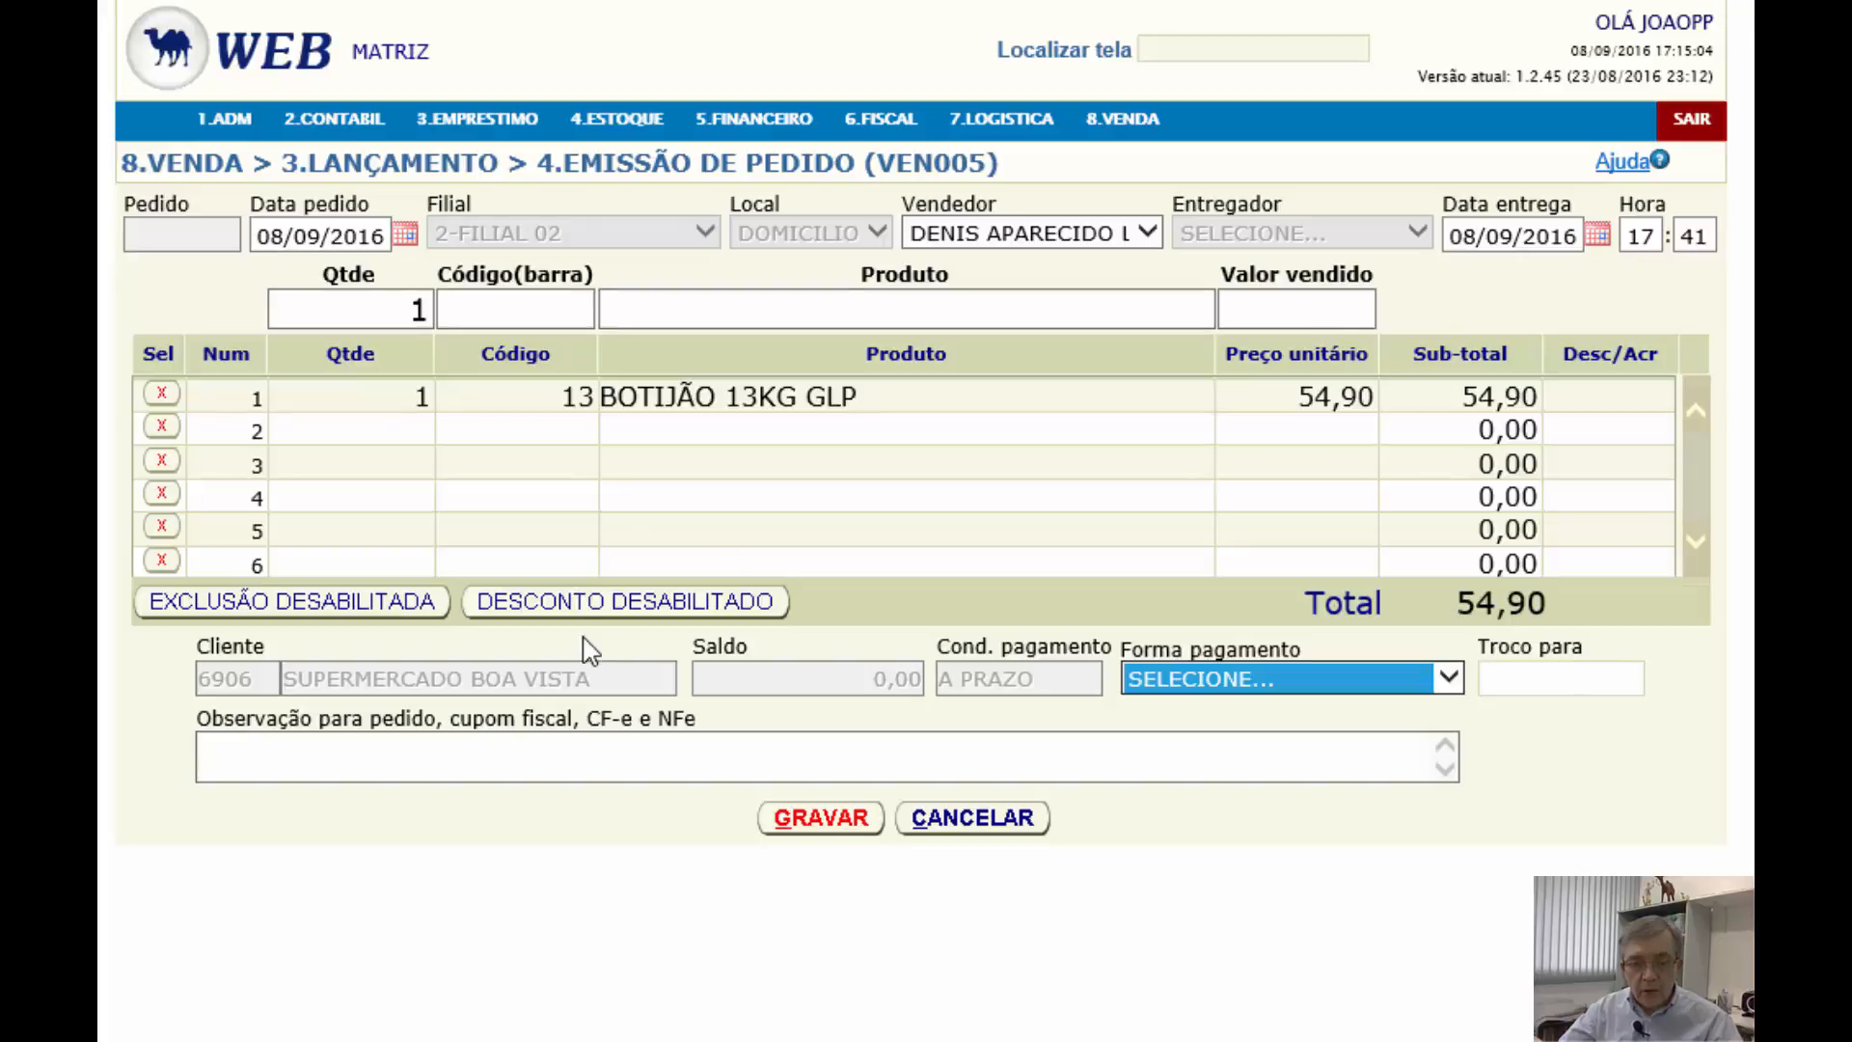
pyautogui.click(557, 315)
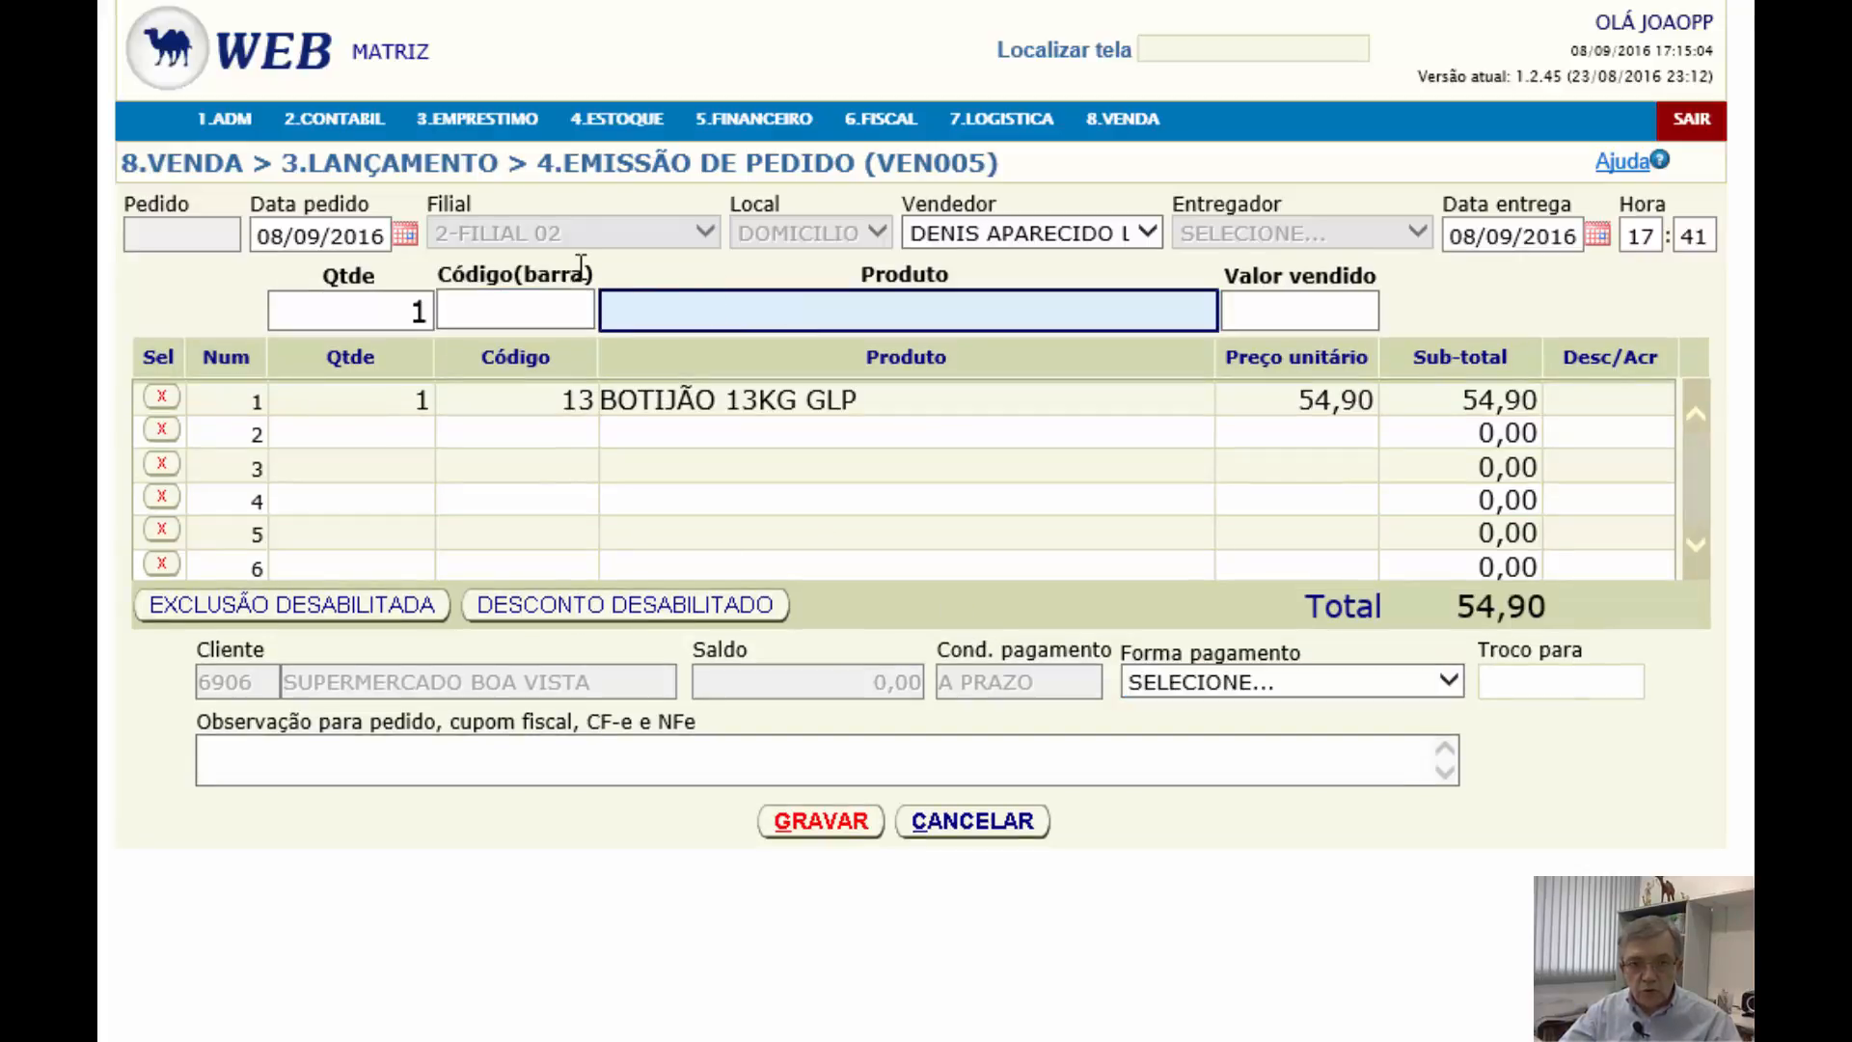
# Set the order's payment method to 1 - DINHEIRO and the amount to give change for to 60,00
pyautogui.click(1242, 685)
pyautogui.click(1243, 710)
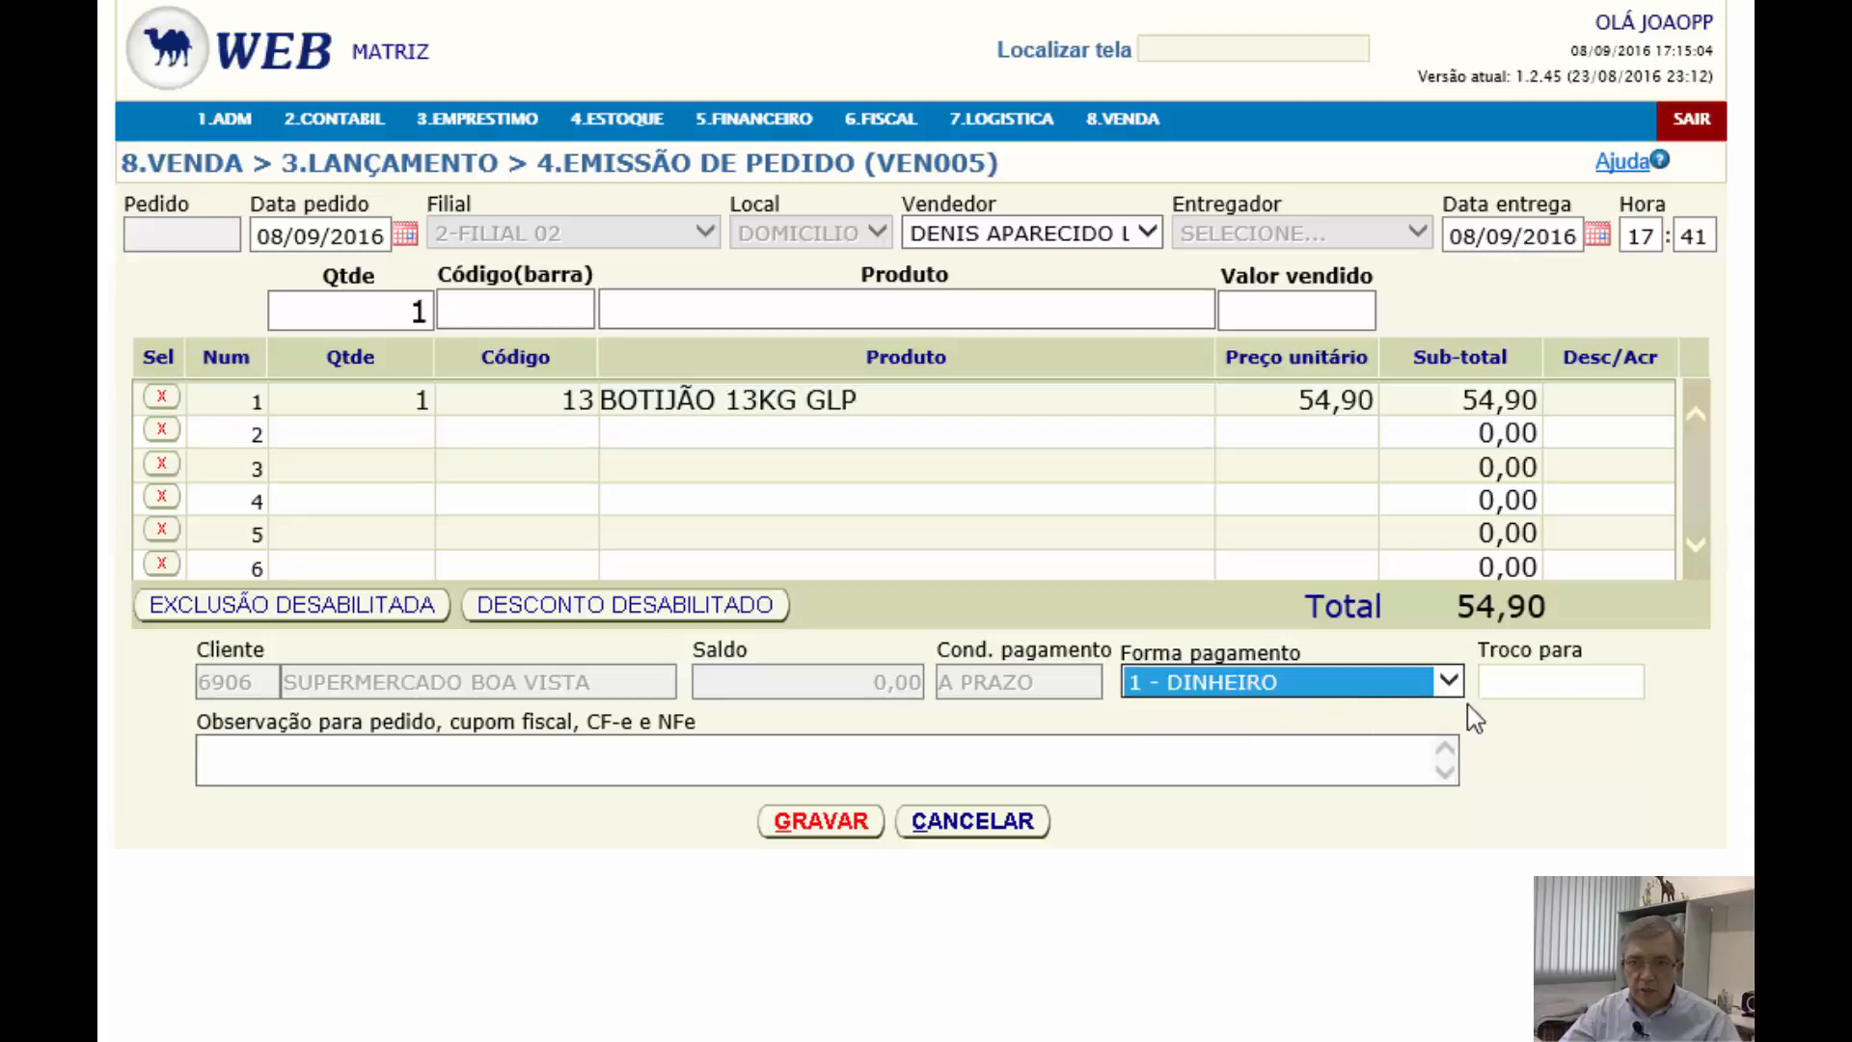
pyautogui.click(1561, 683)
pyautogui.write('60')
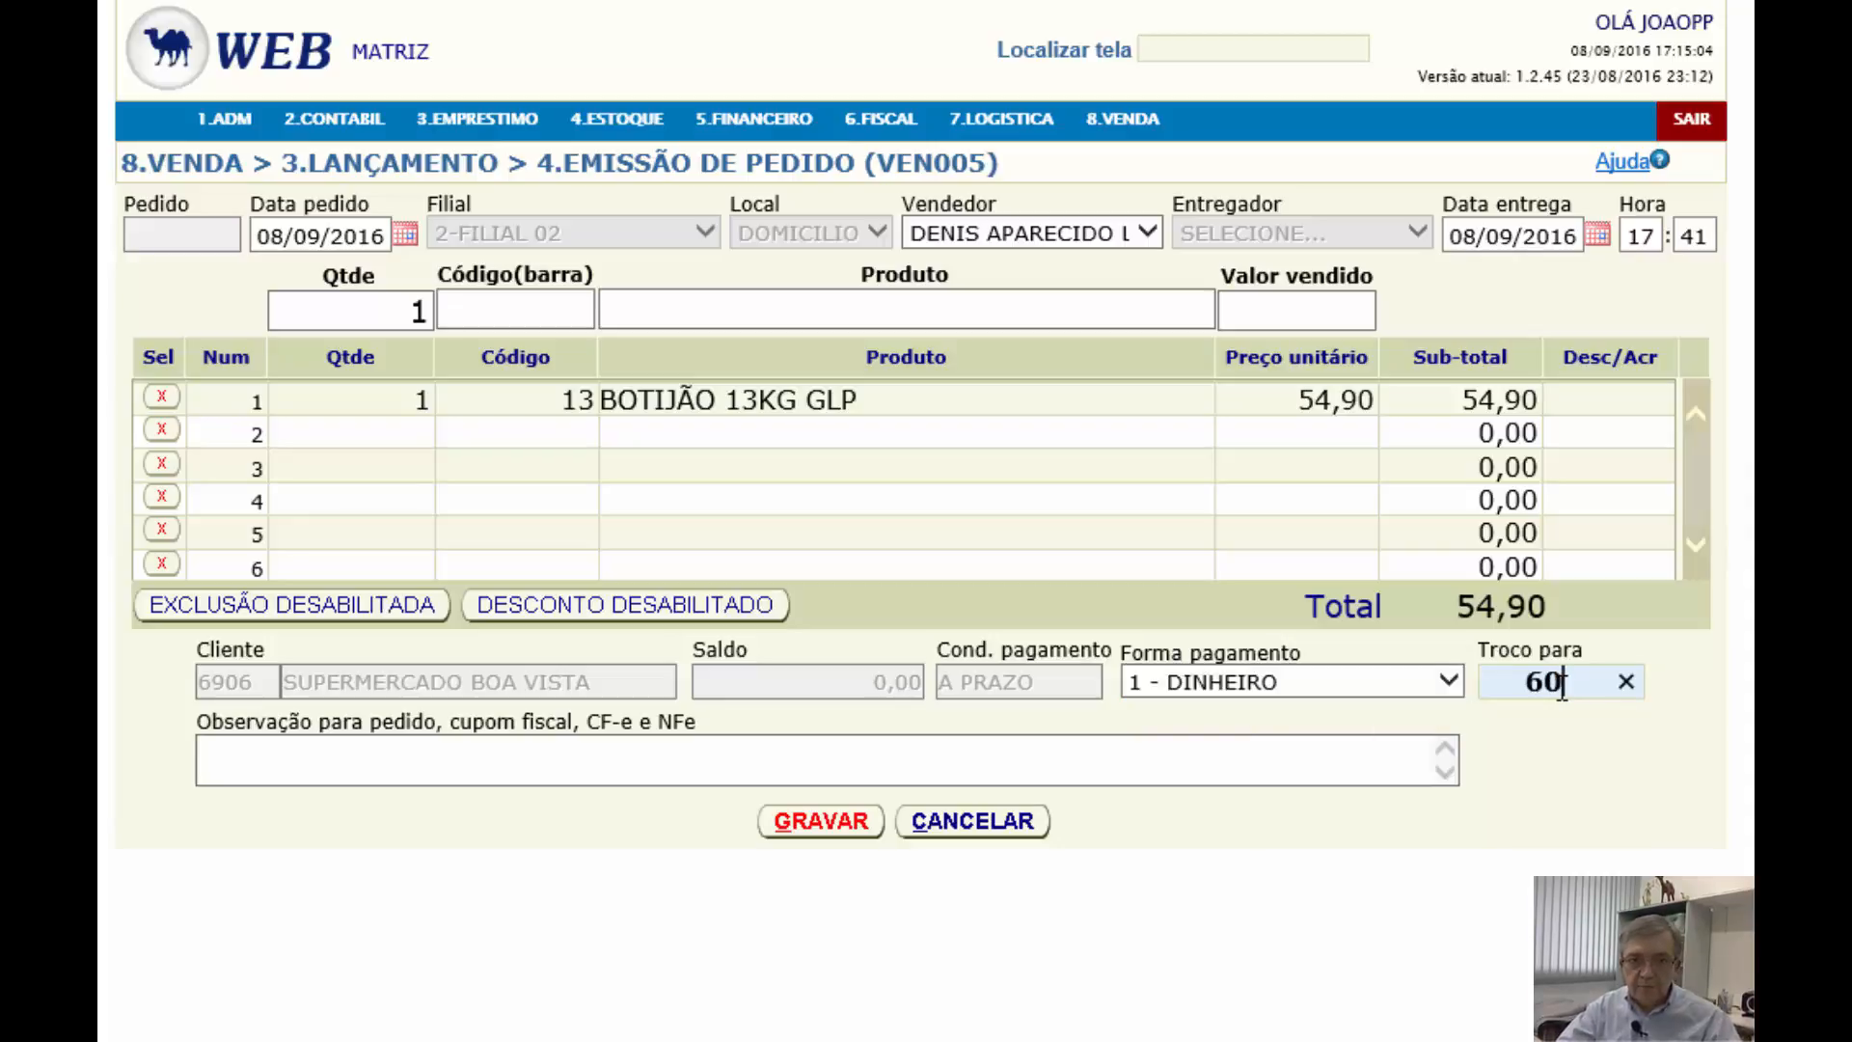
pyautogui.press('Tab')
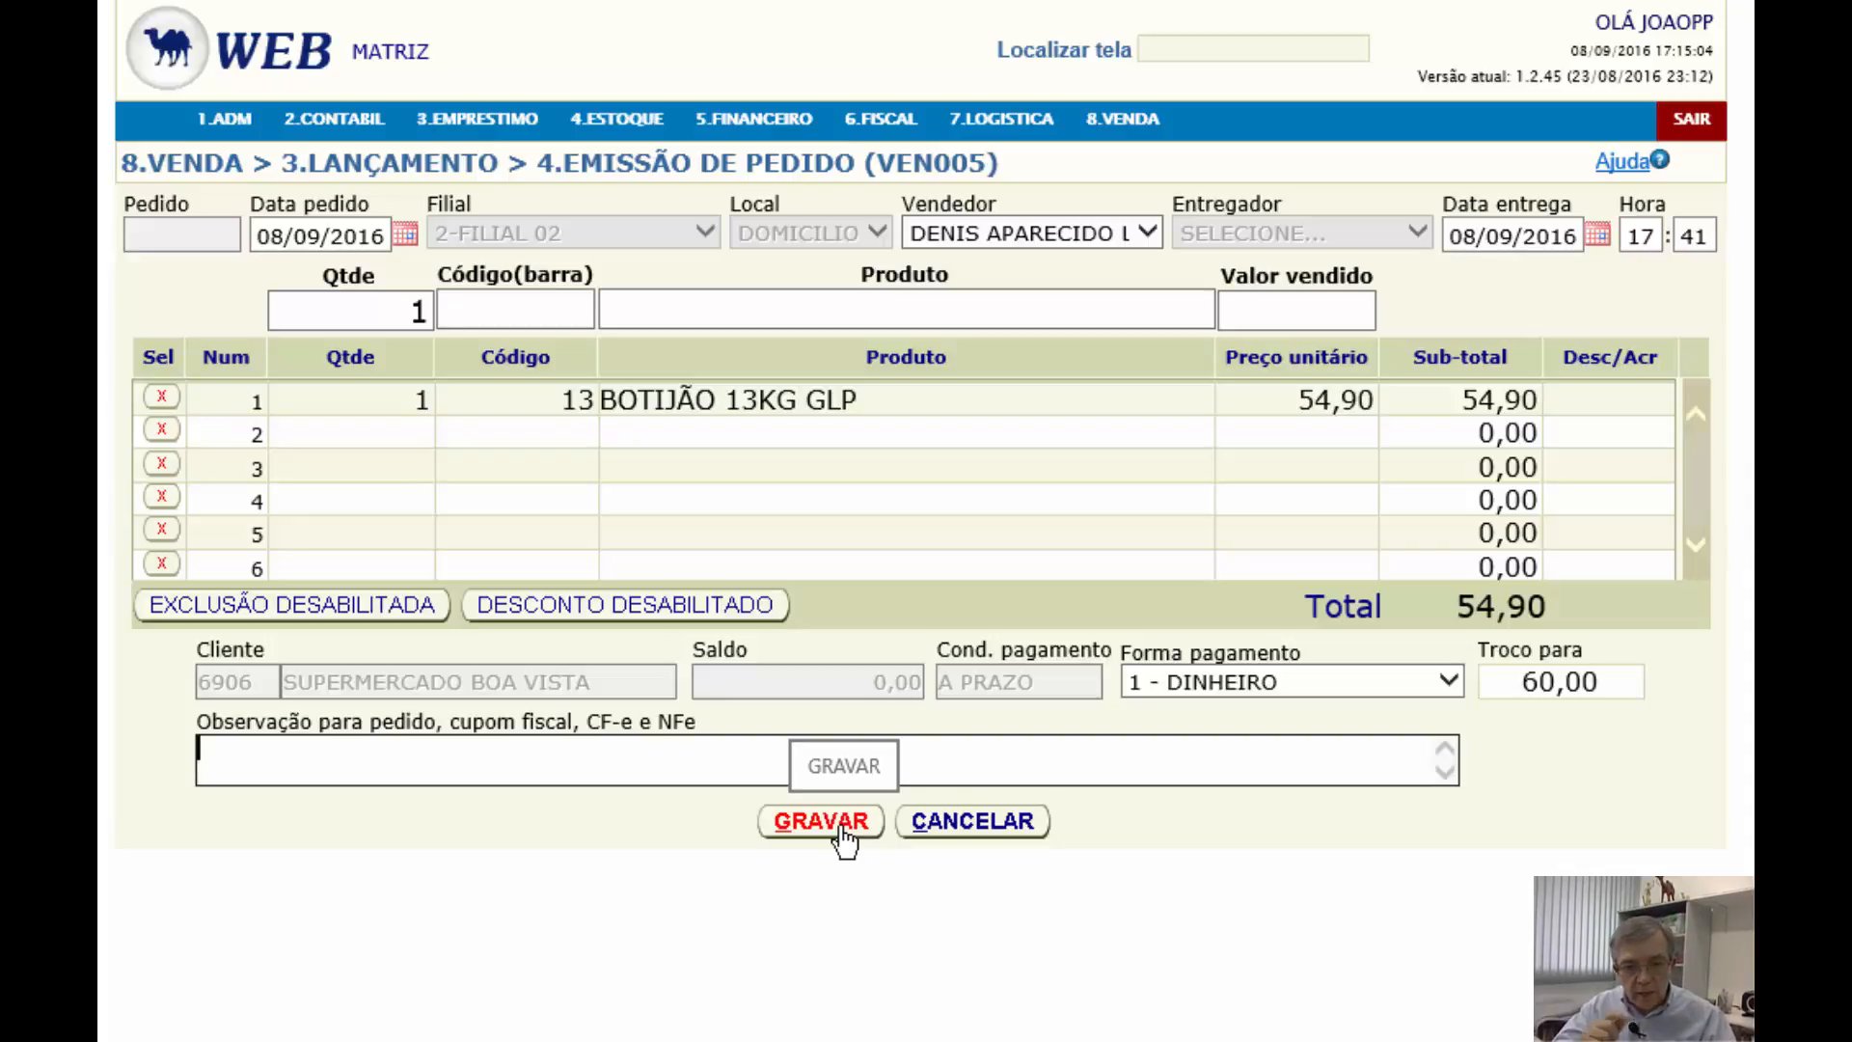
# Save the order and finalize it
pyautogui.click(840, 827)
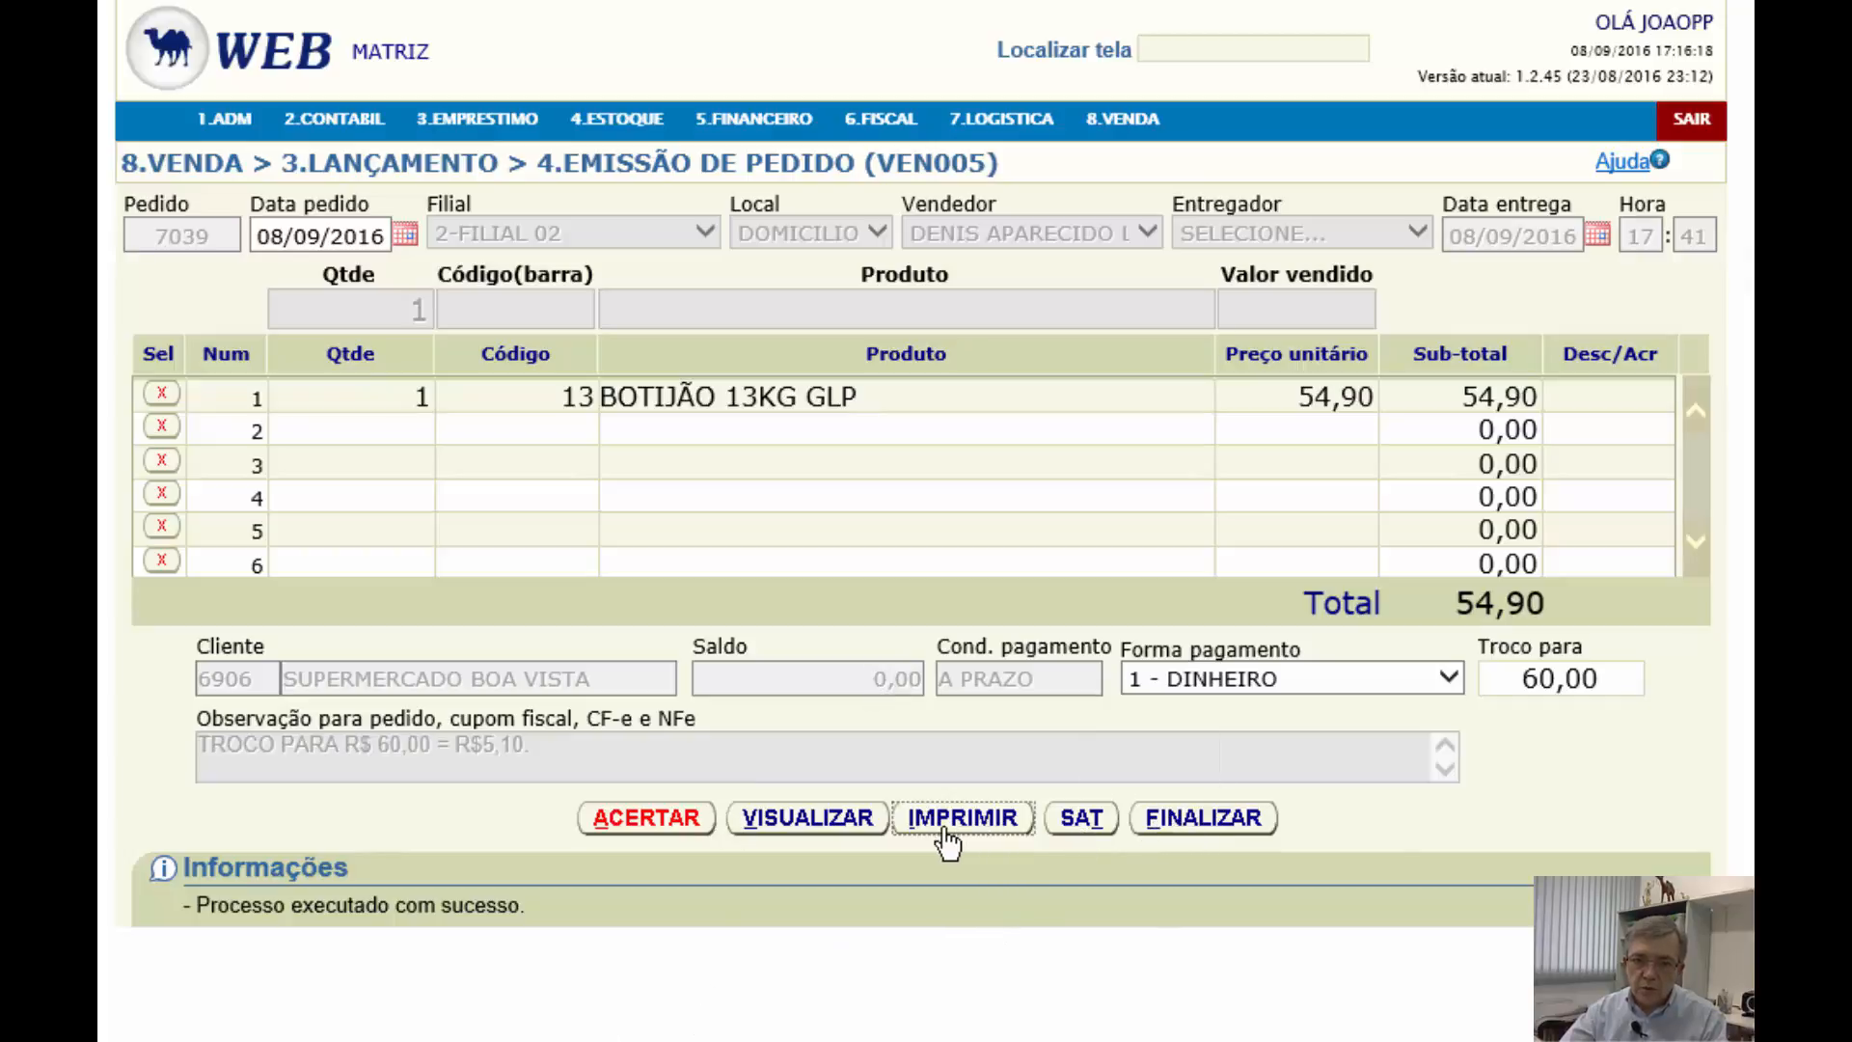
pyautogui.click(1179, 820)
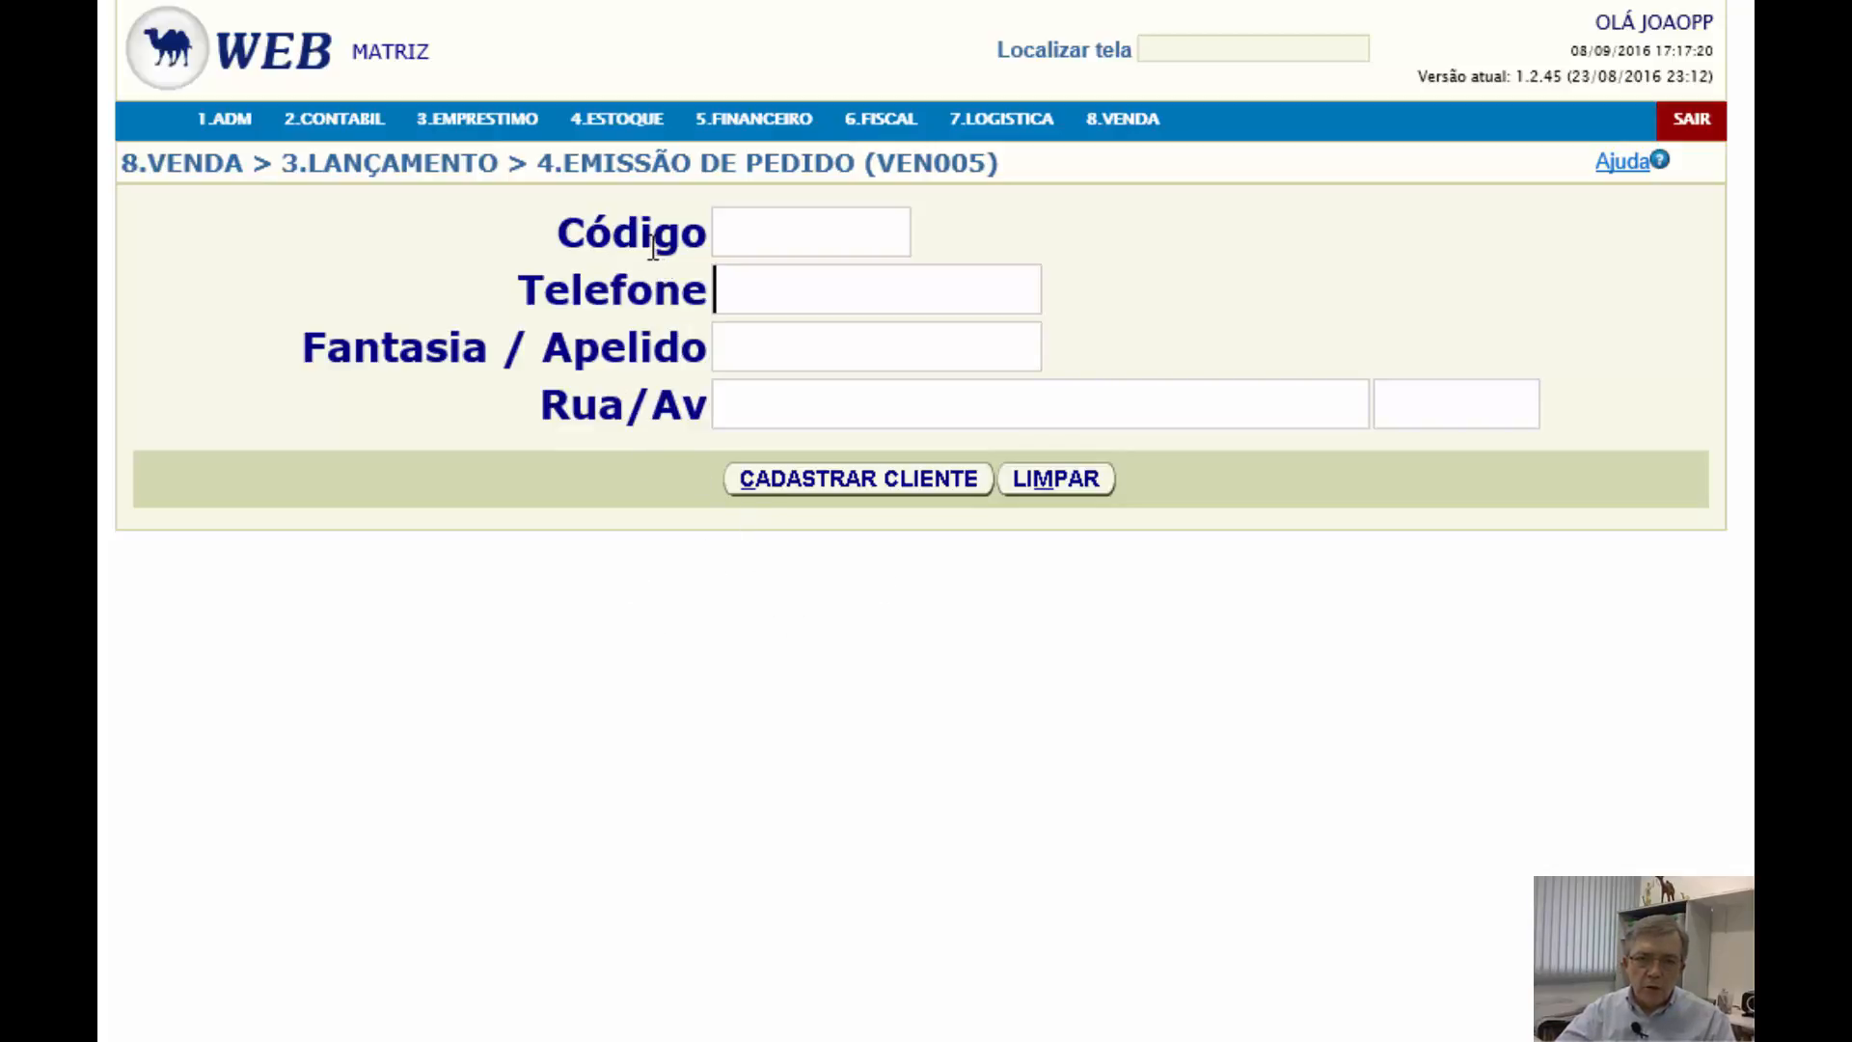
# Search the customers by the street name MARIA and look through the matching records
pyautogui.click(843, 235)
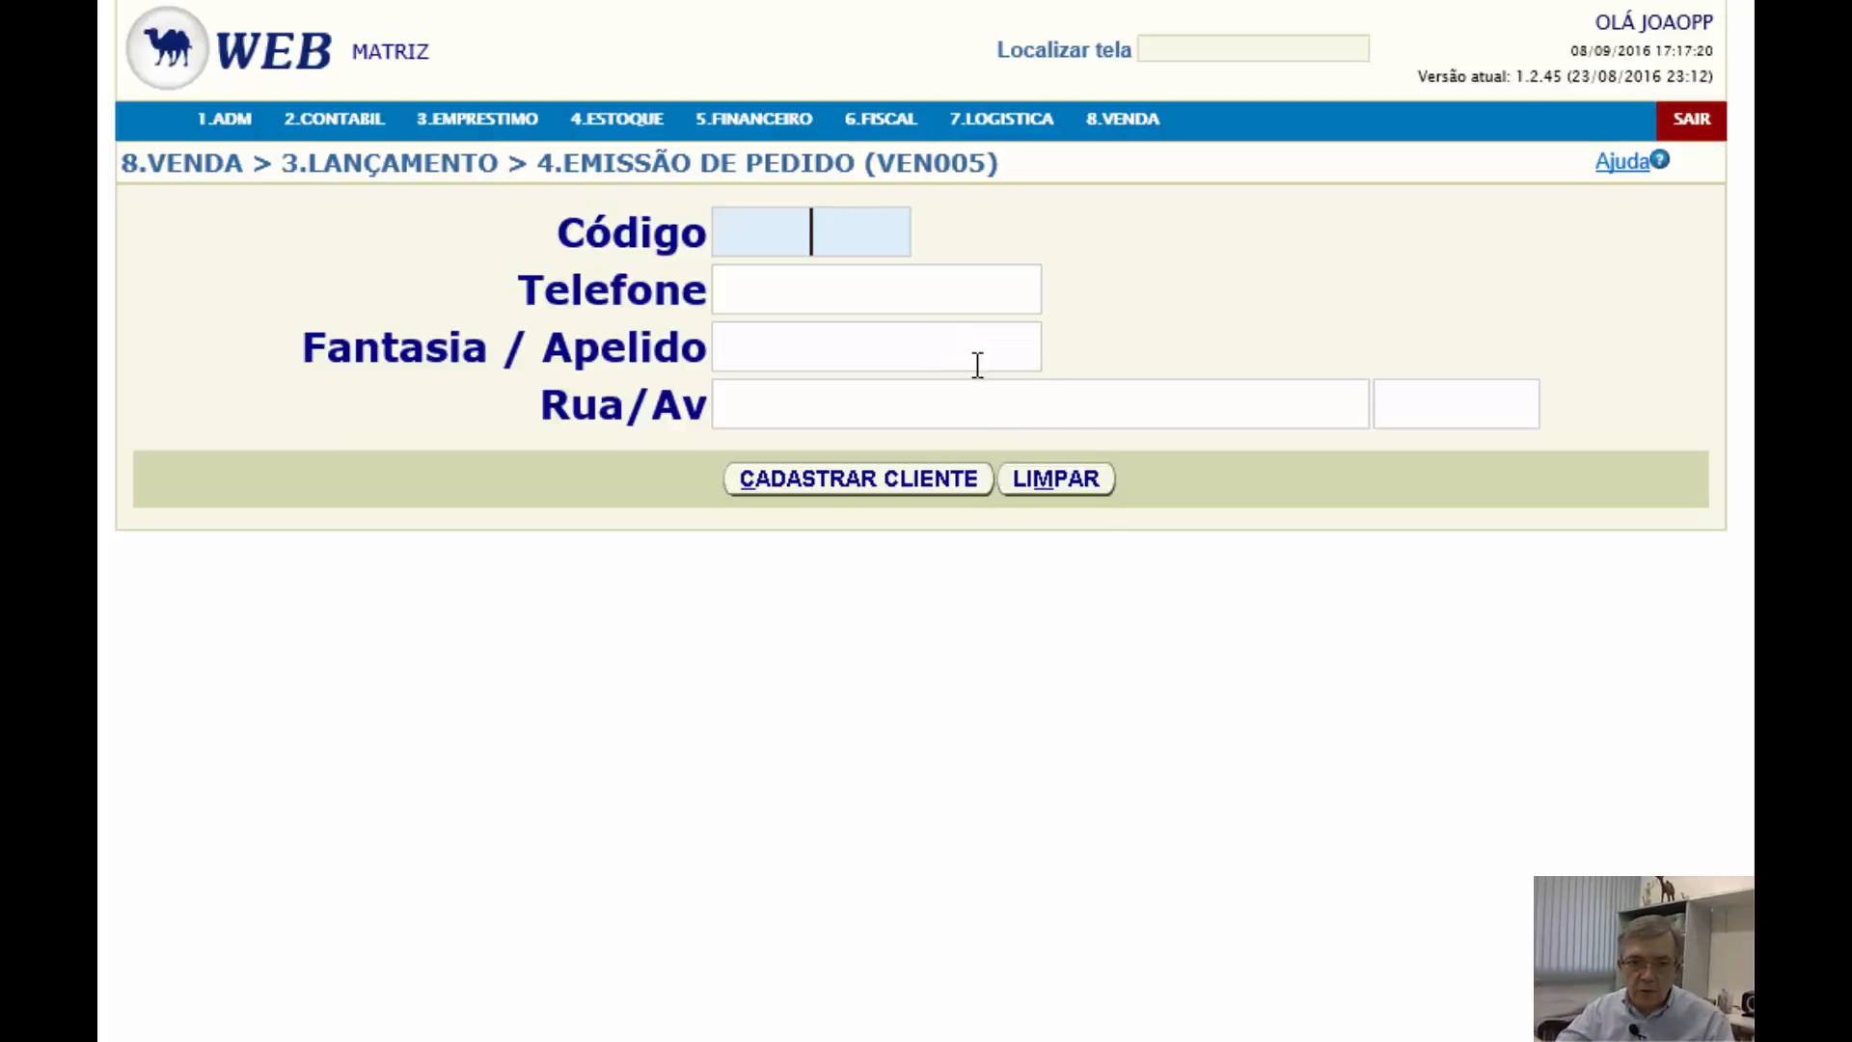
pyautogui.click(909, 414)
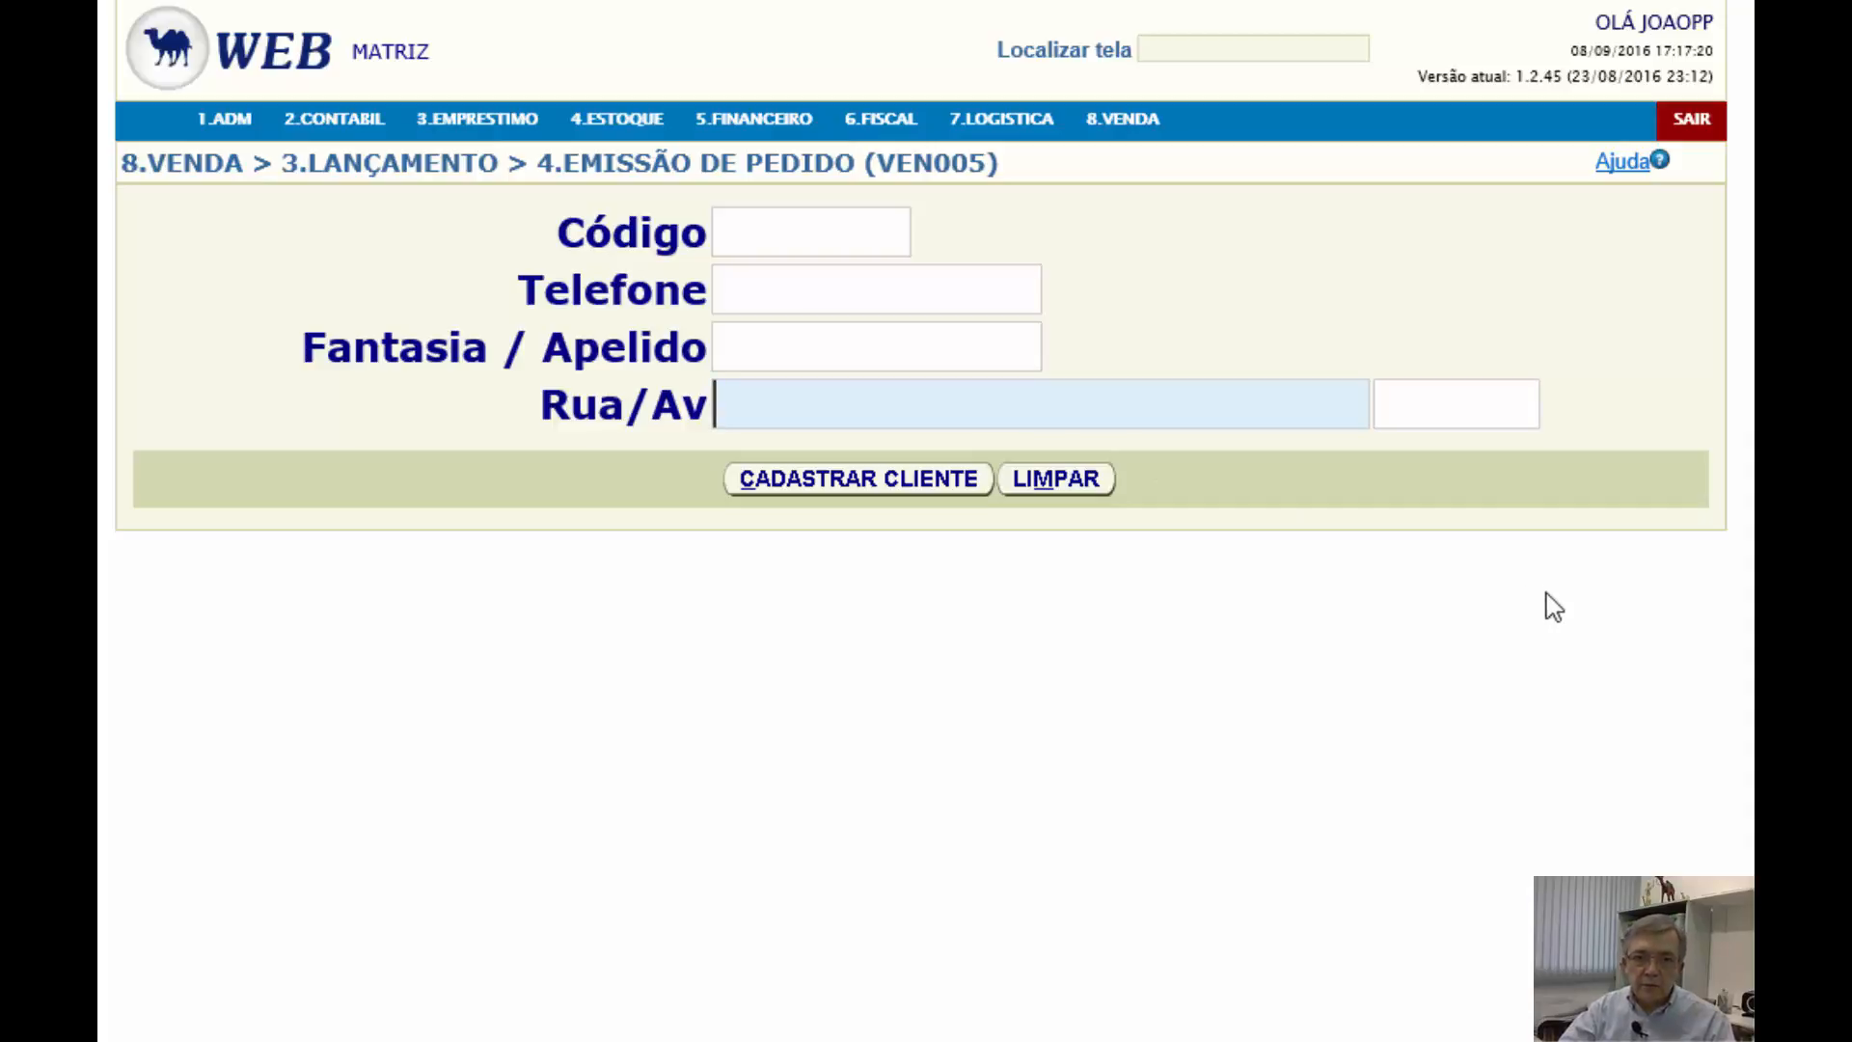
pyautogui.write('MARIA')
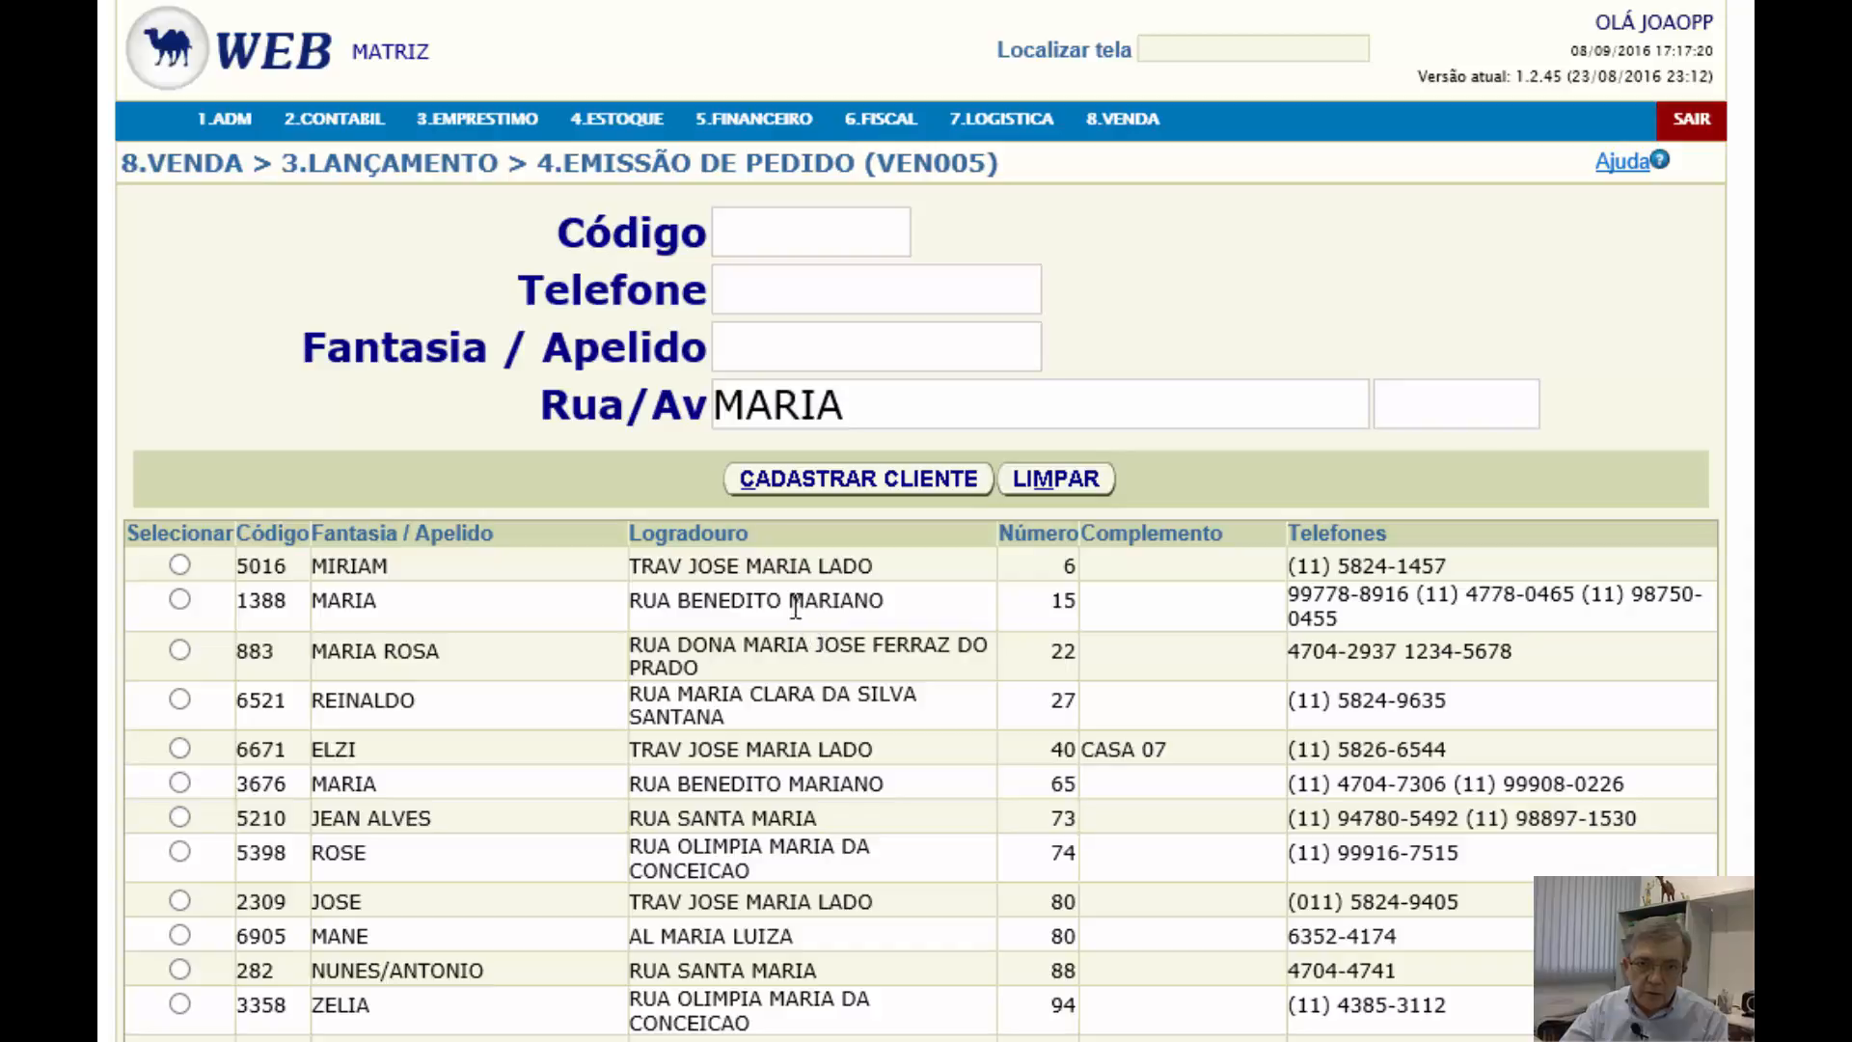
pyautogui.moveTo(789, 600); pyautogui.dragTo(856, 600)
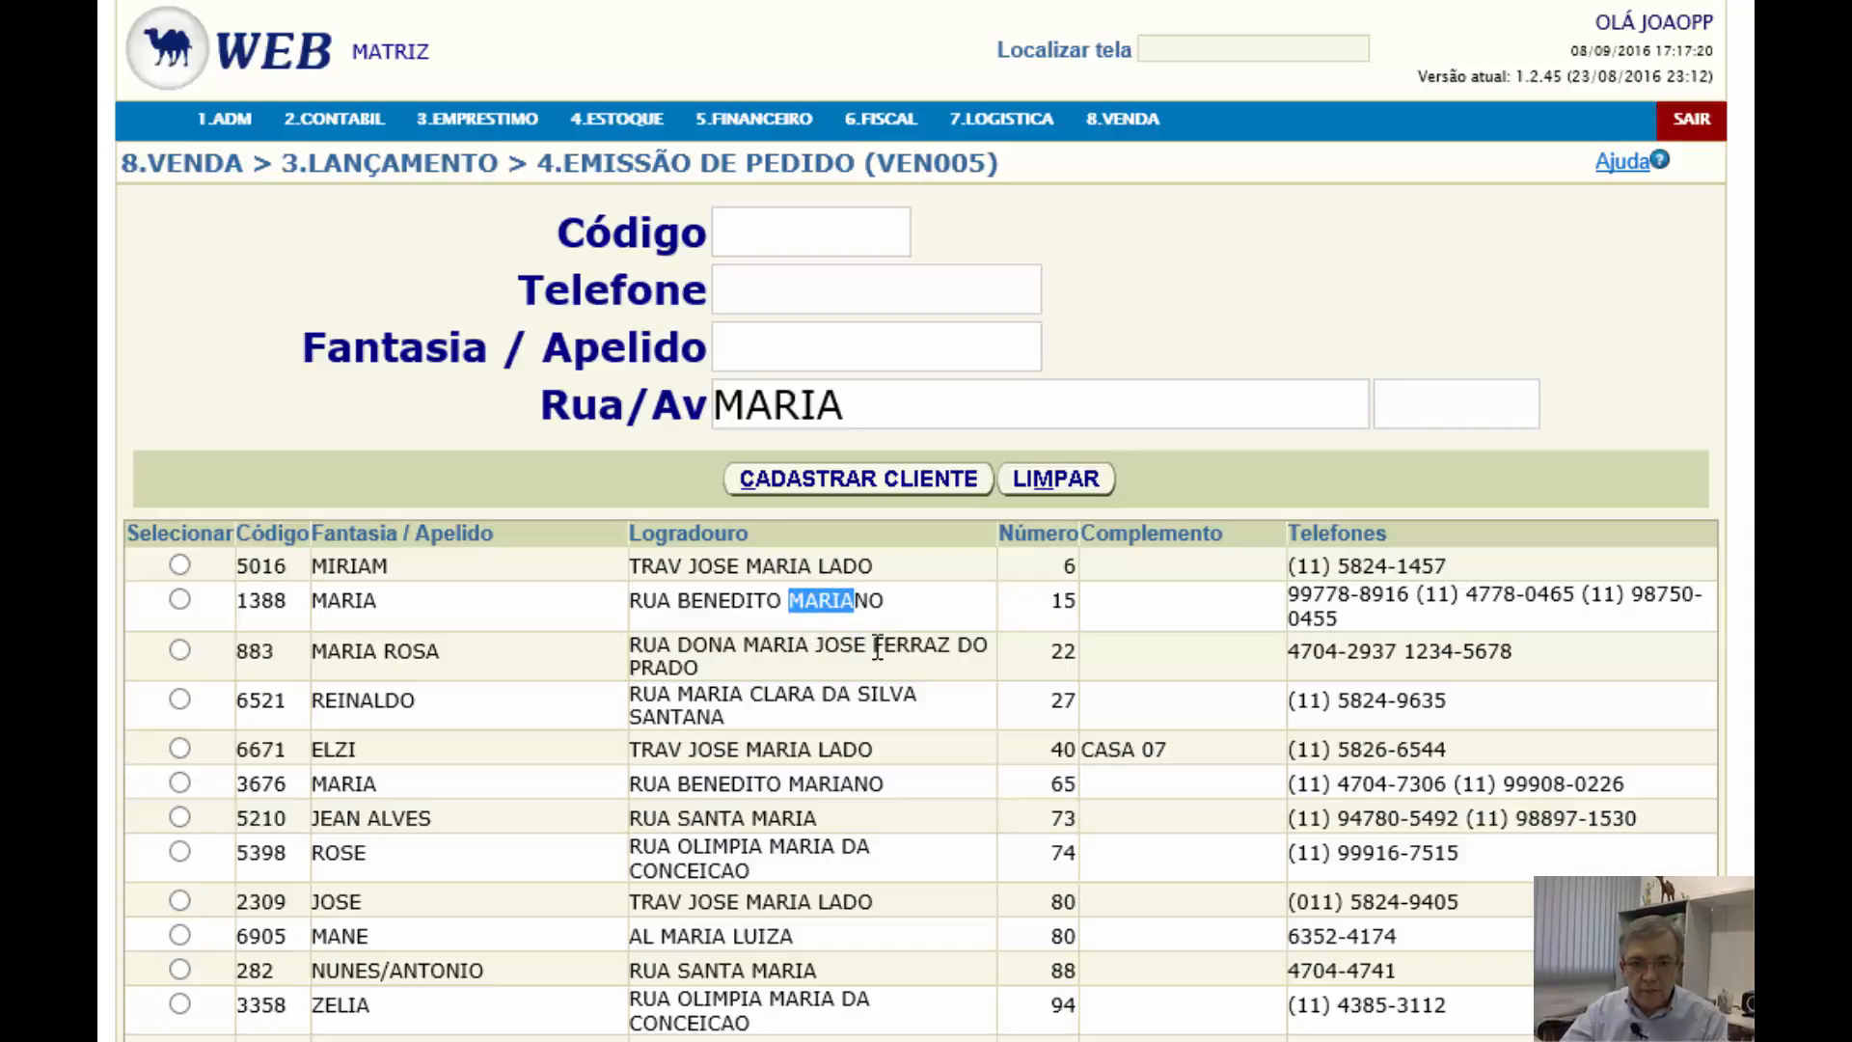
pyautogui.scroll(-10, 861, 622)
pyautogui.scroll(-8, 860, 609)
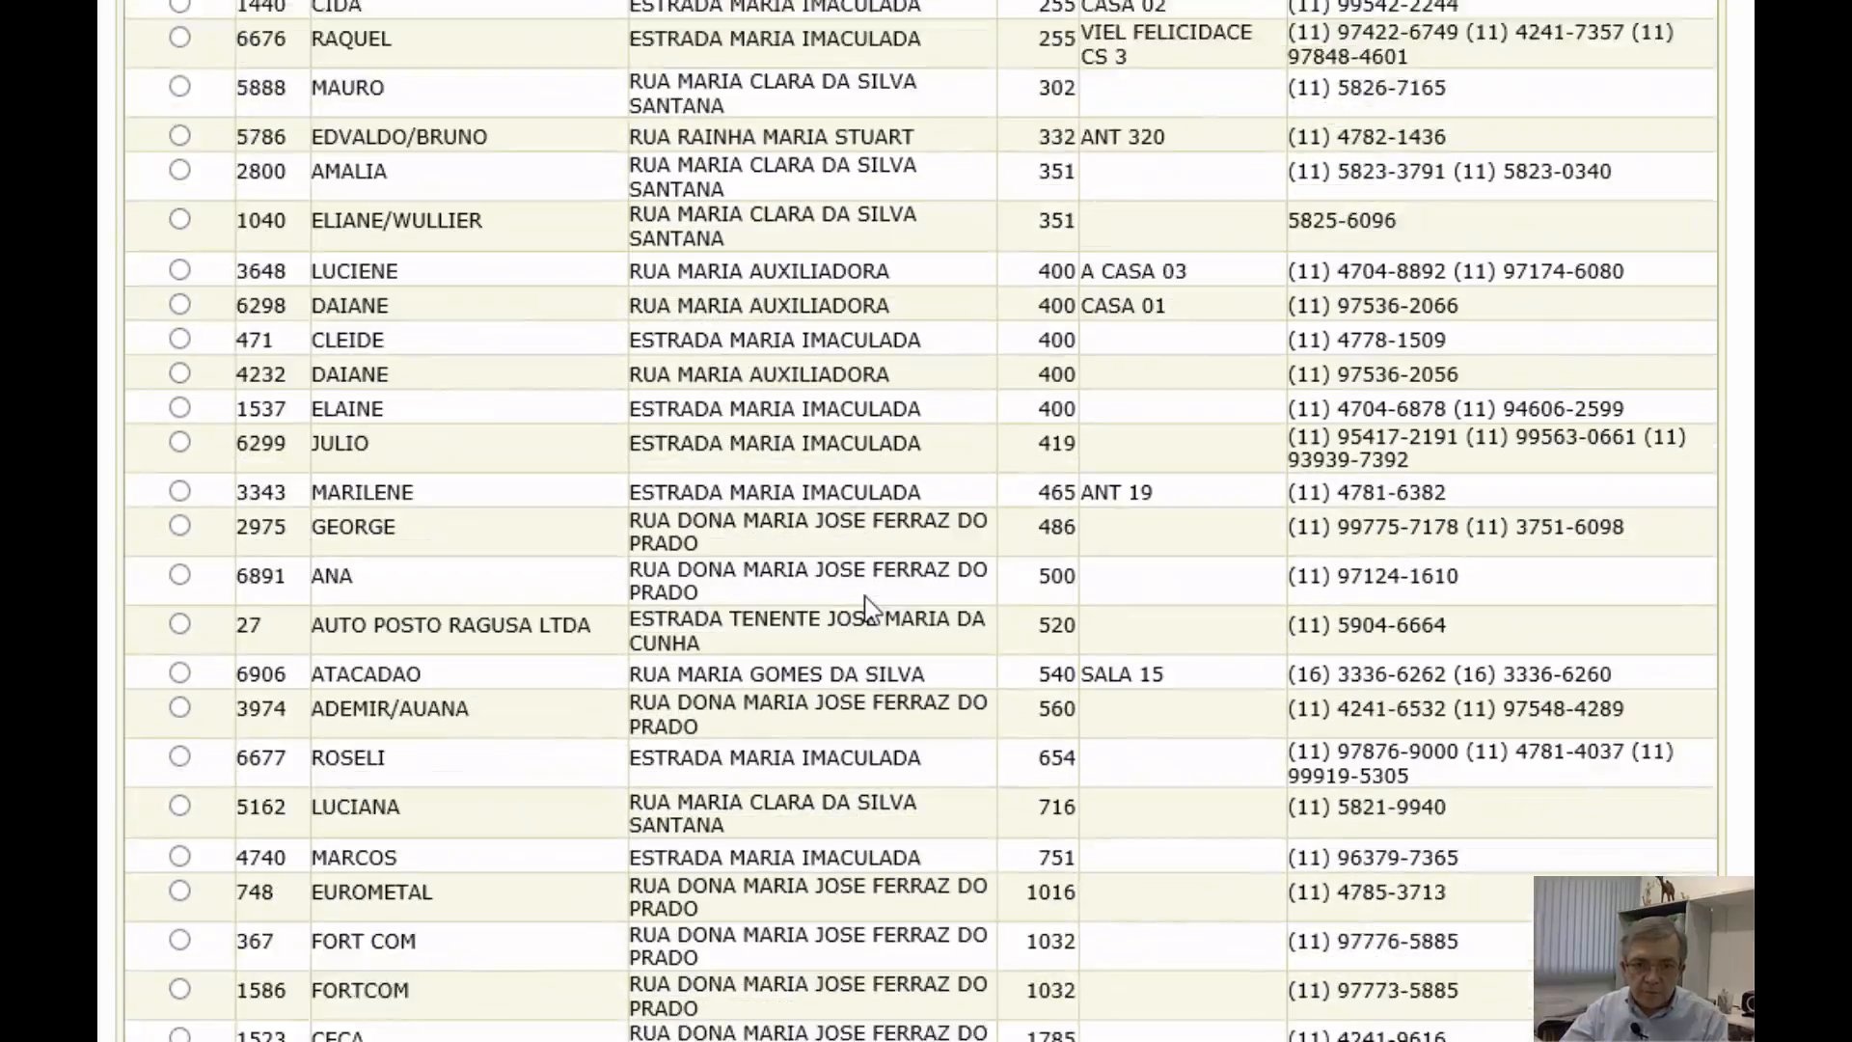
pyautogui.scroll(19, 866, 609)
pyautogui.scroll(-15, 863, 606)
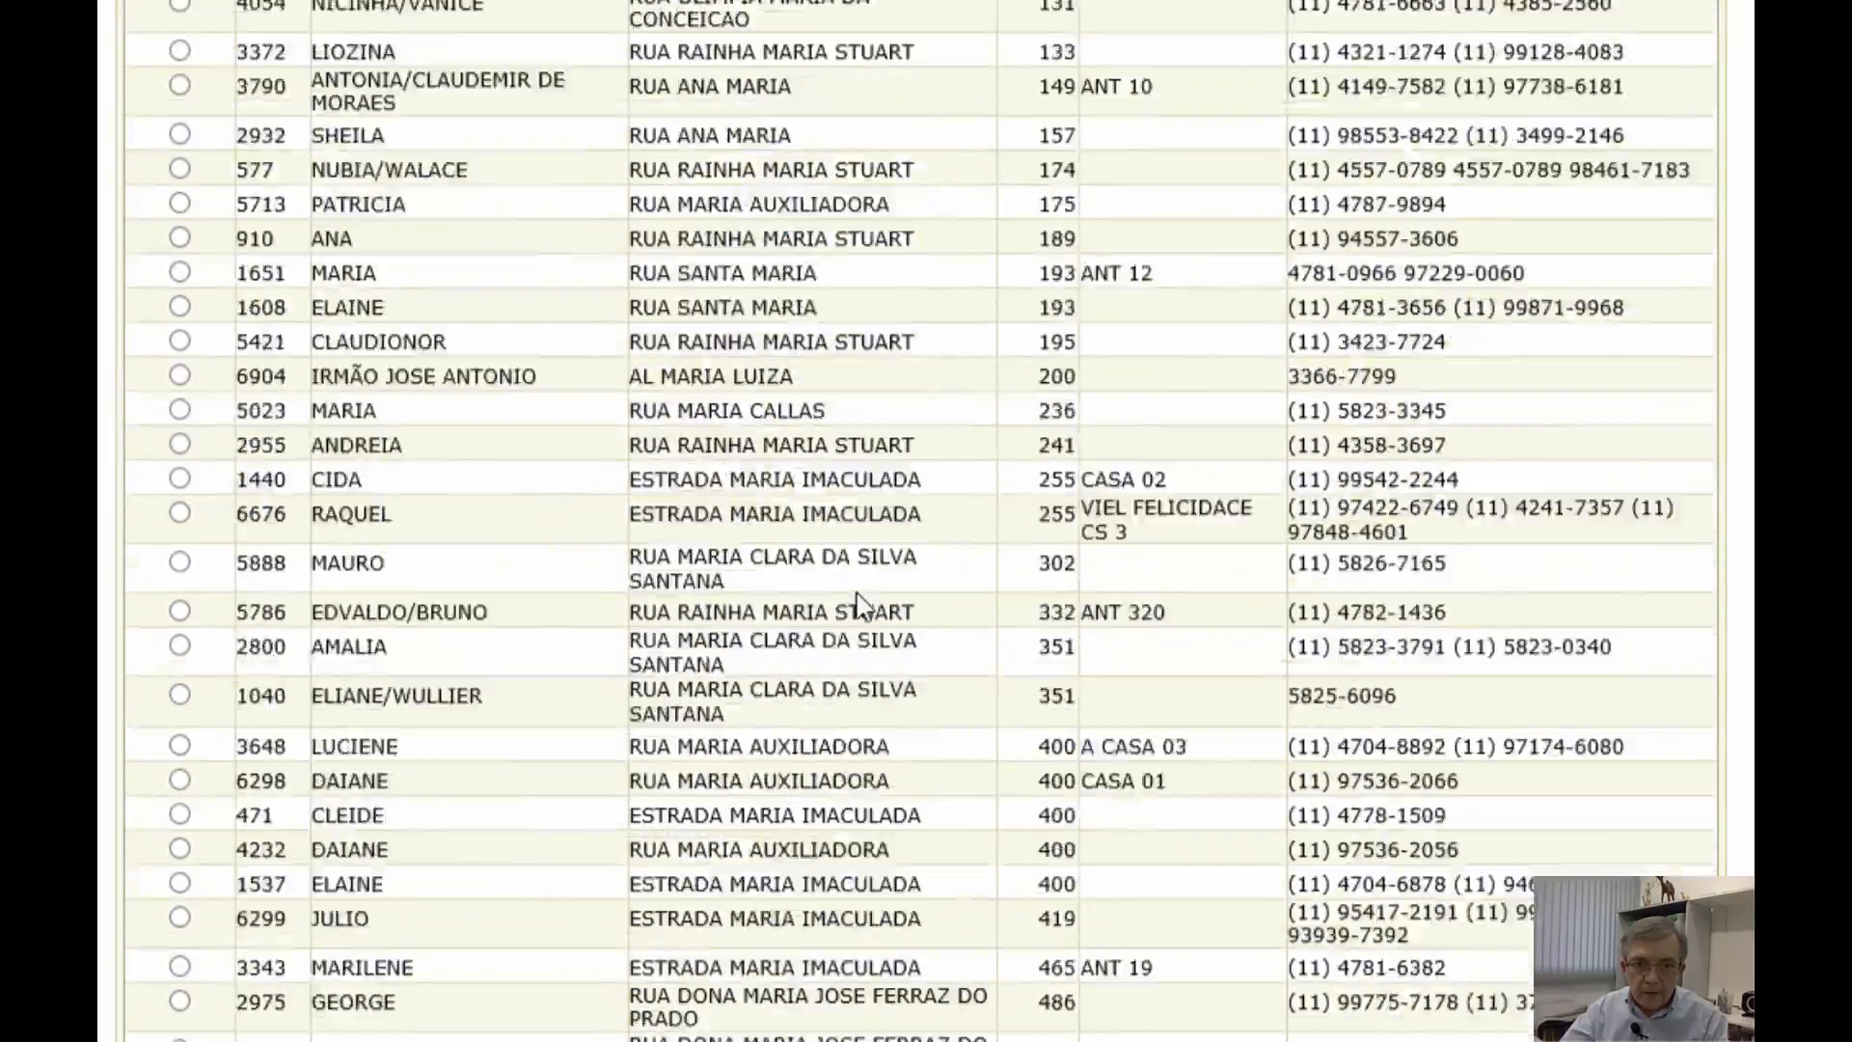
pyautogui.scroll(13, 868, 603)
pyautogui.scroll(3, 881, 645)
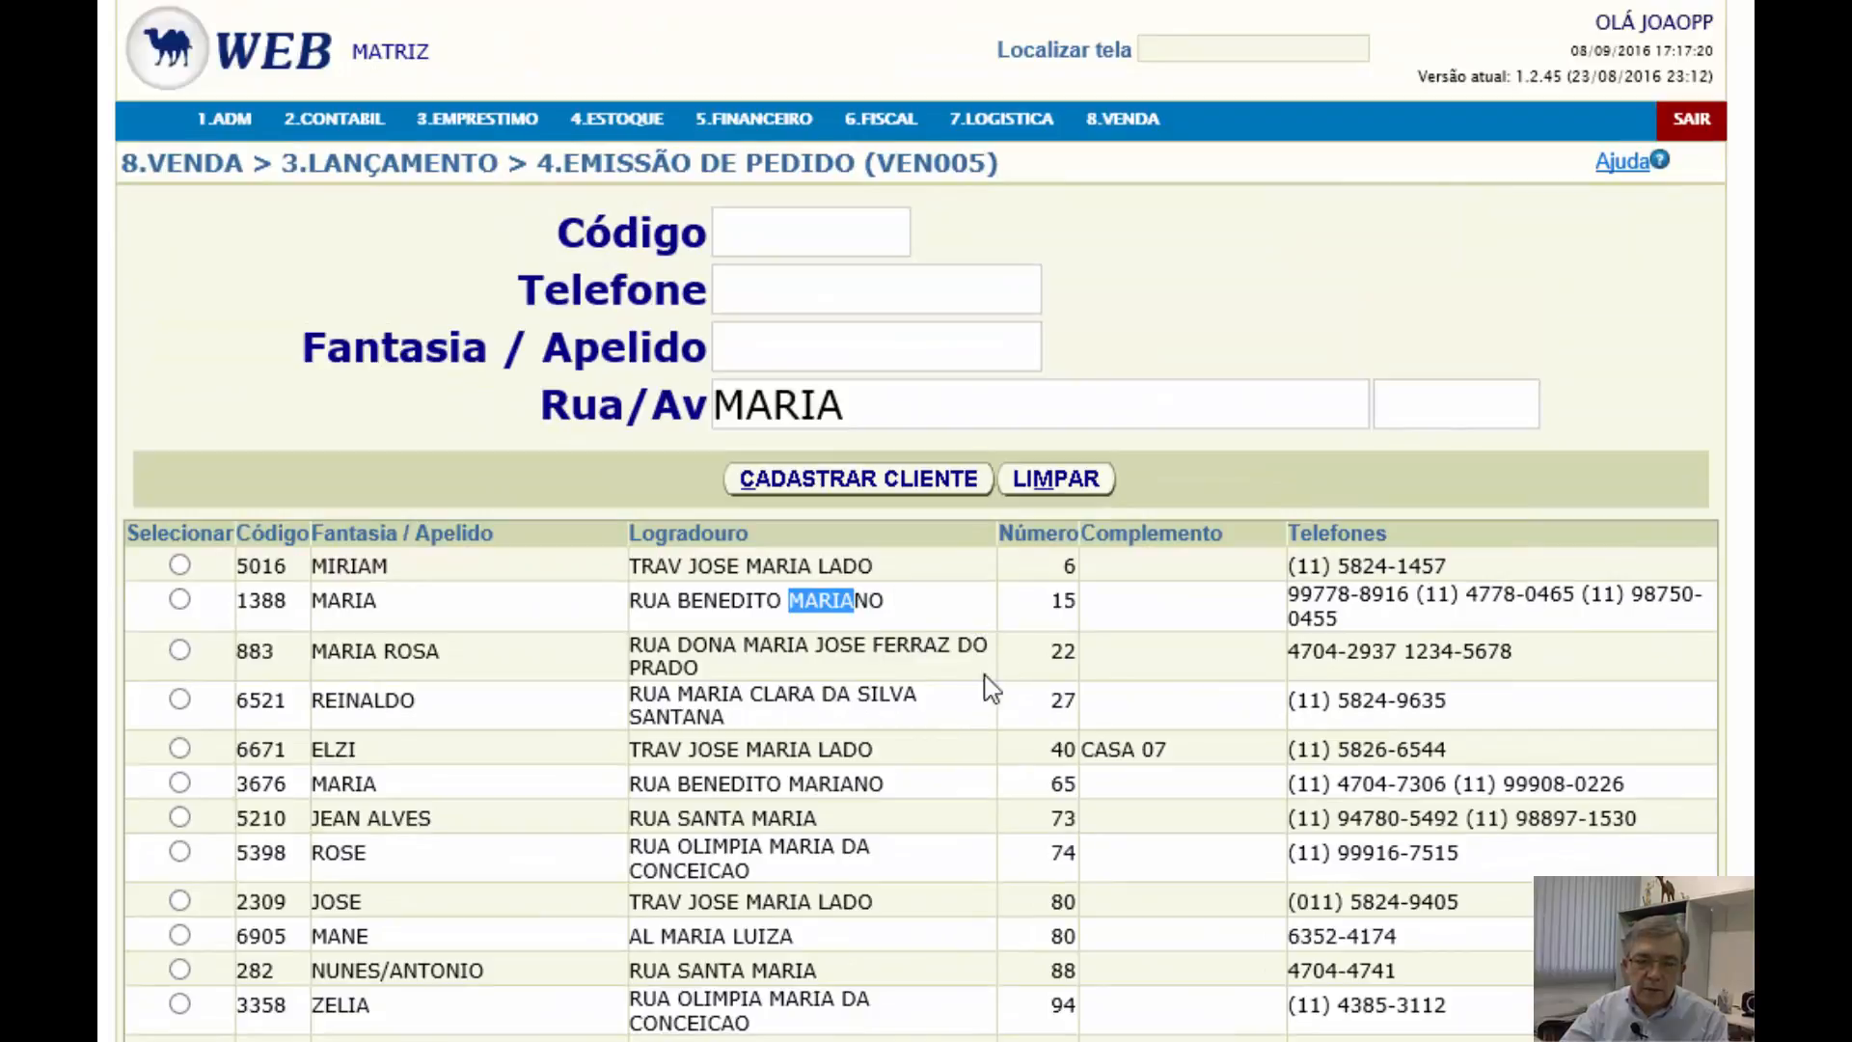
# Narrow the street search to MARIA L
pyautogui.click(1143, 422)
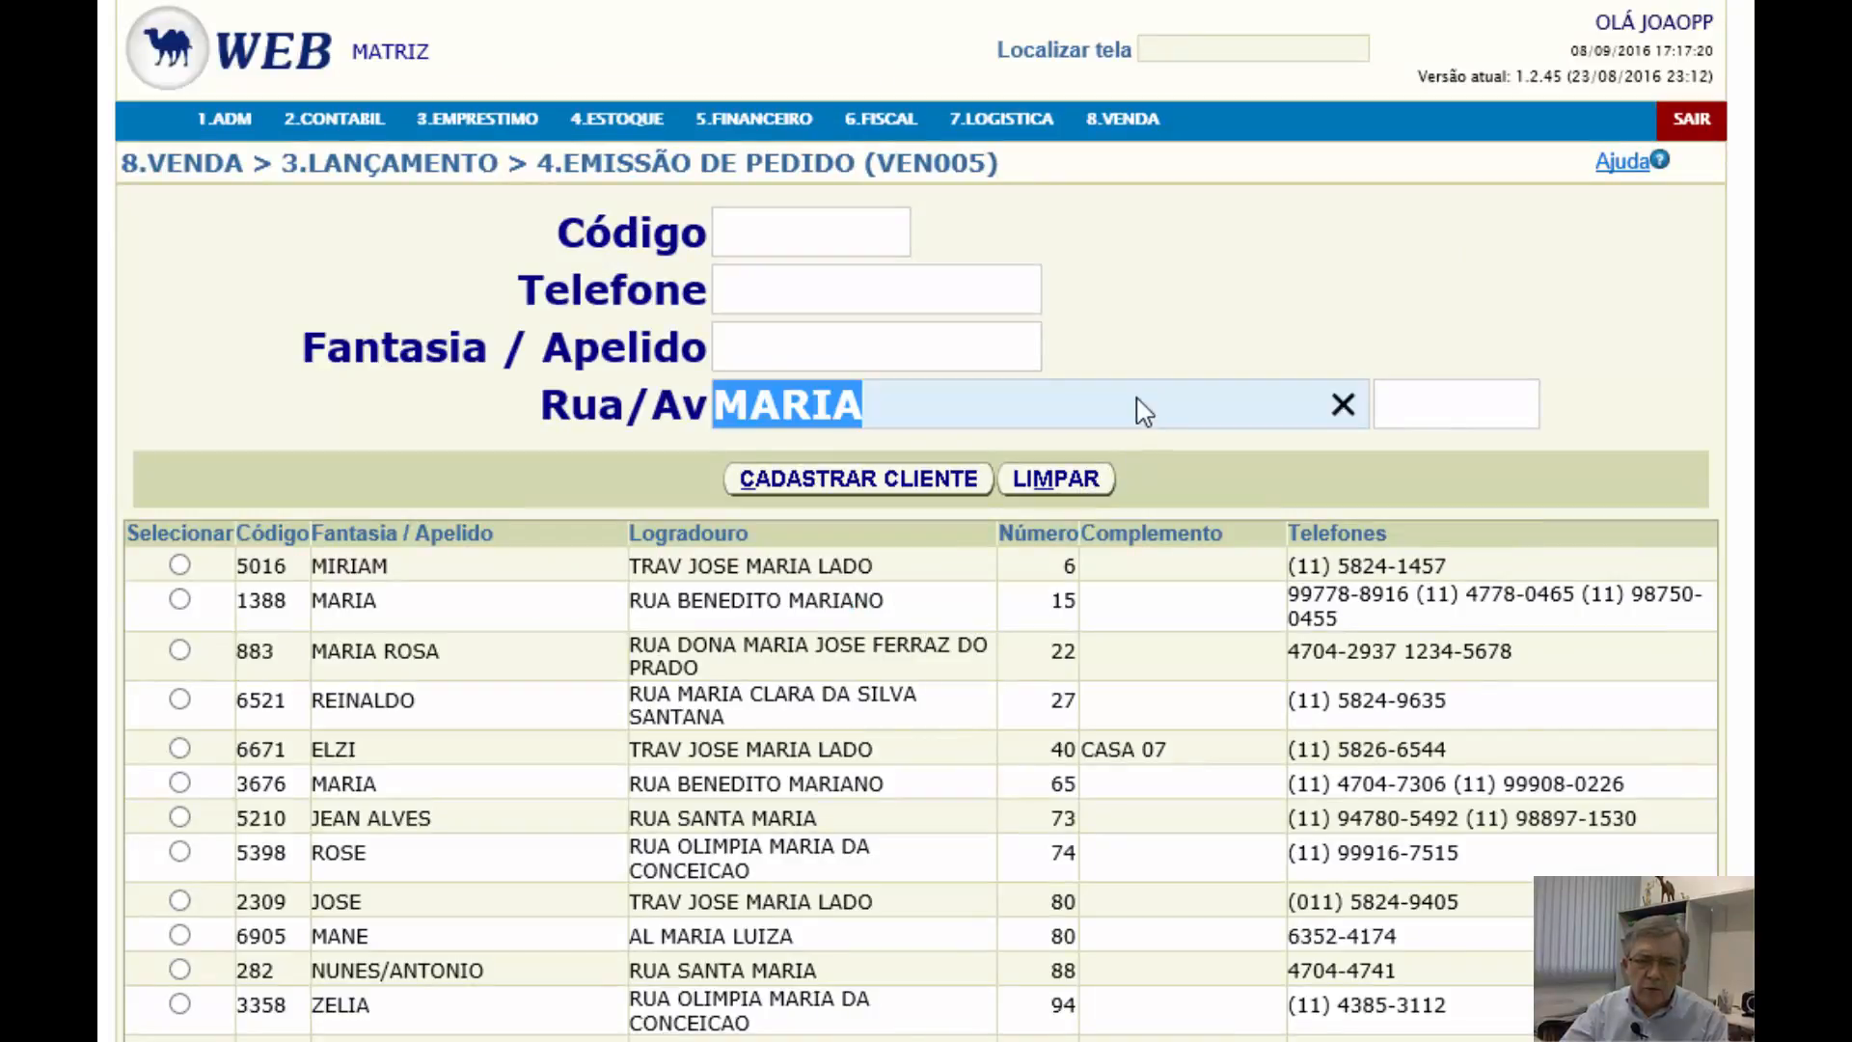
pyautogui.click(1146, 424)
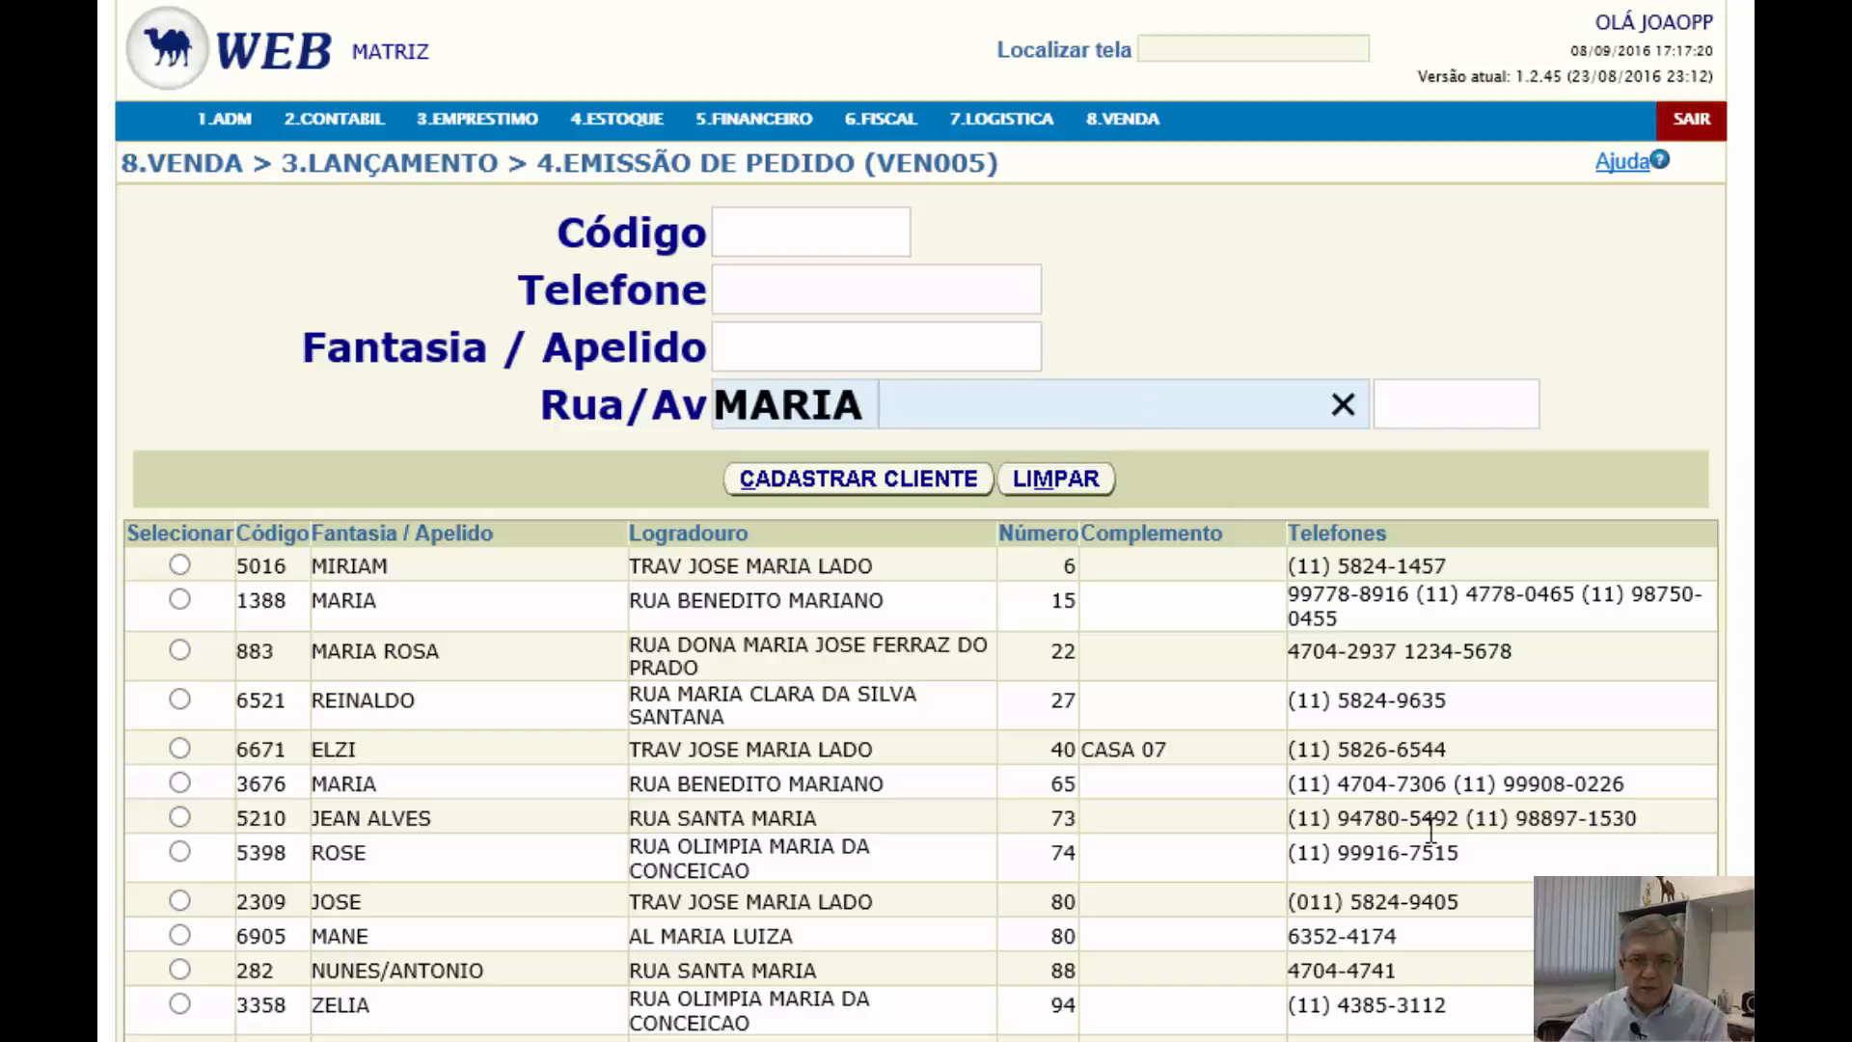
pyautogui.write('L')
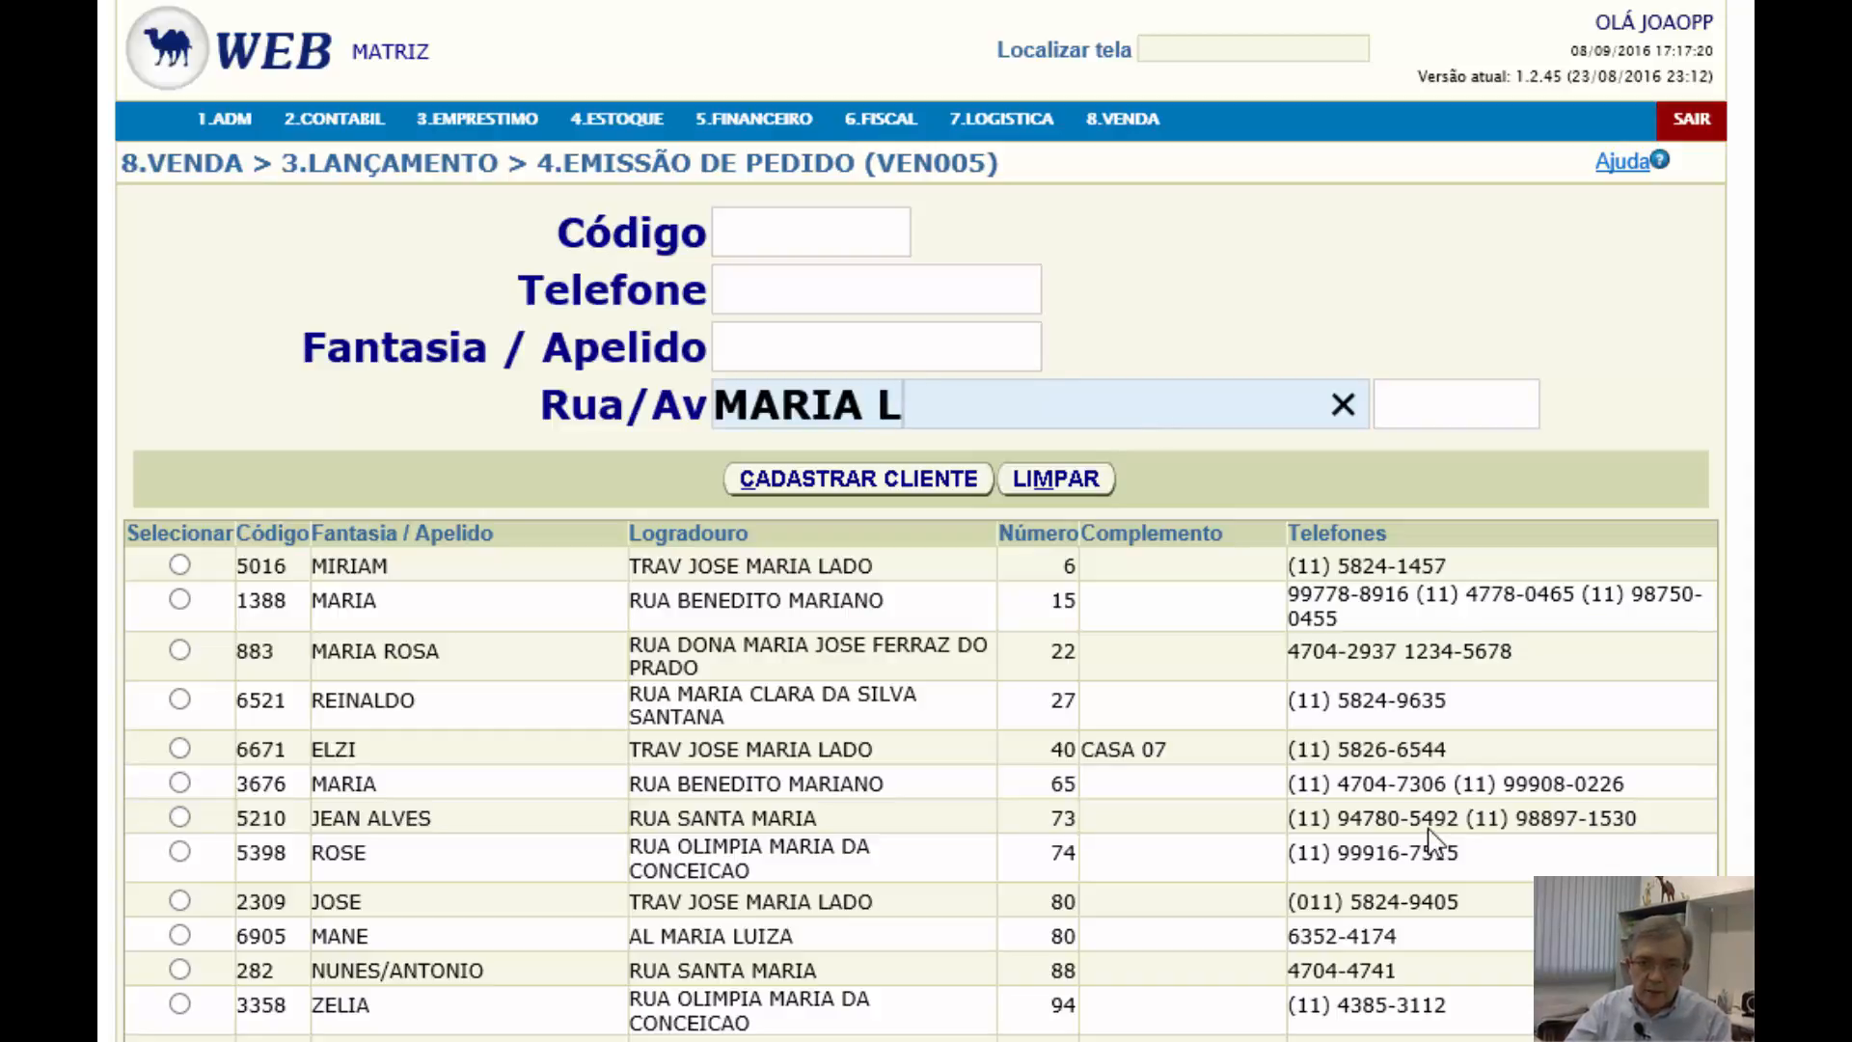
pyautogui.press('Return')
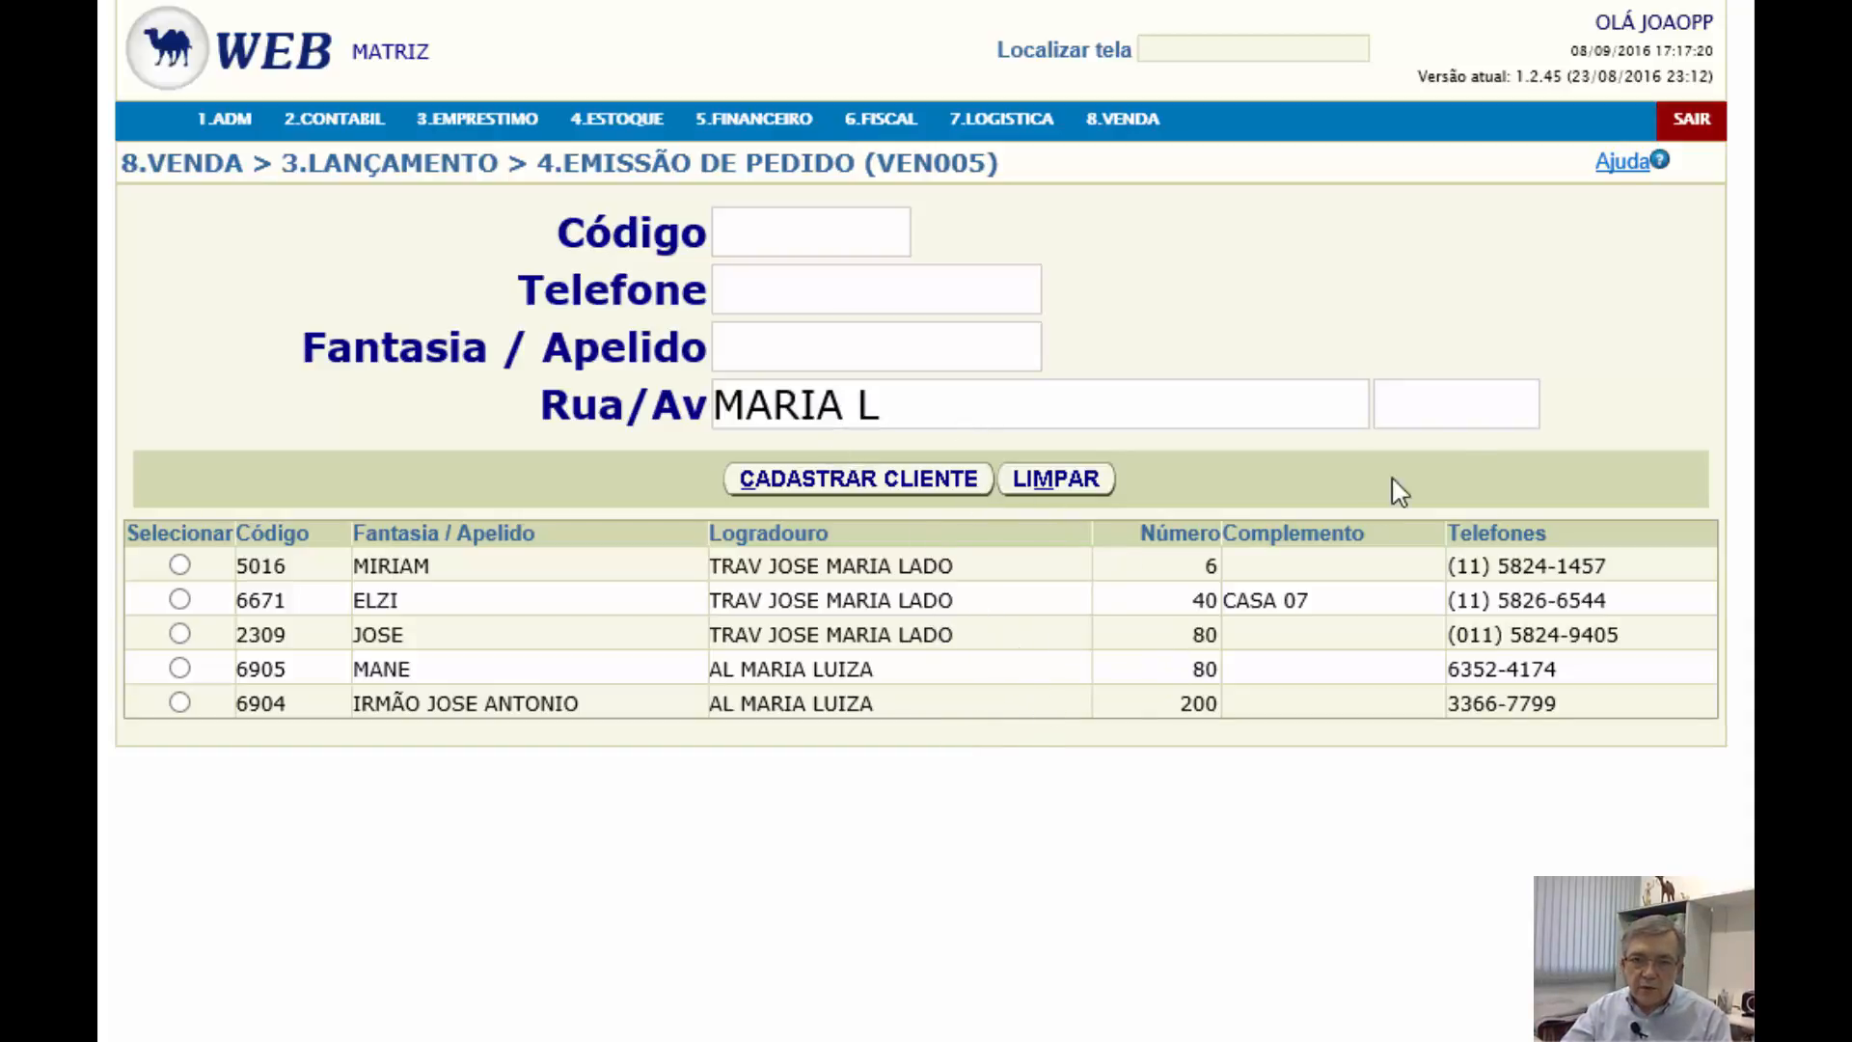
# Restrict the MARIA L street search to house number 80 and select the first customer in the results
pyautogui.click(1491, 401)
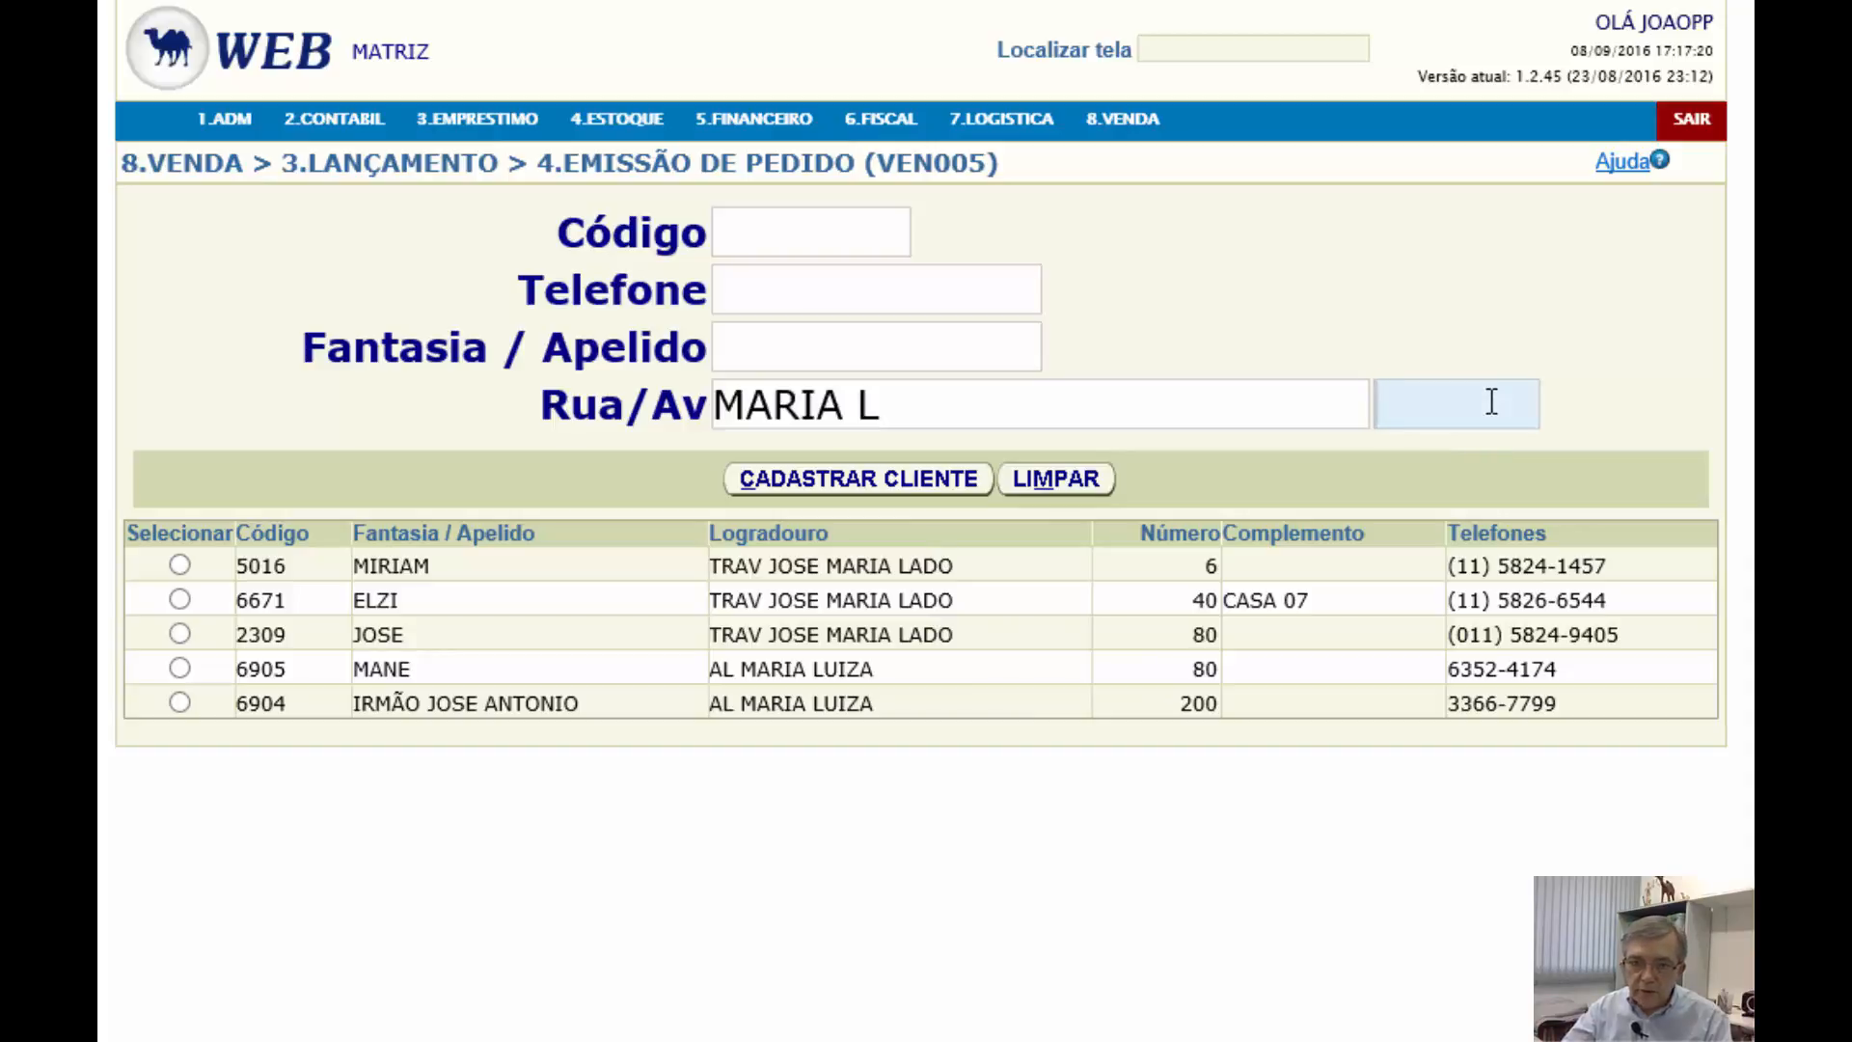
pyautogui.write('80')
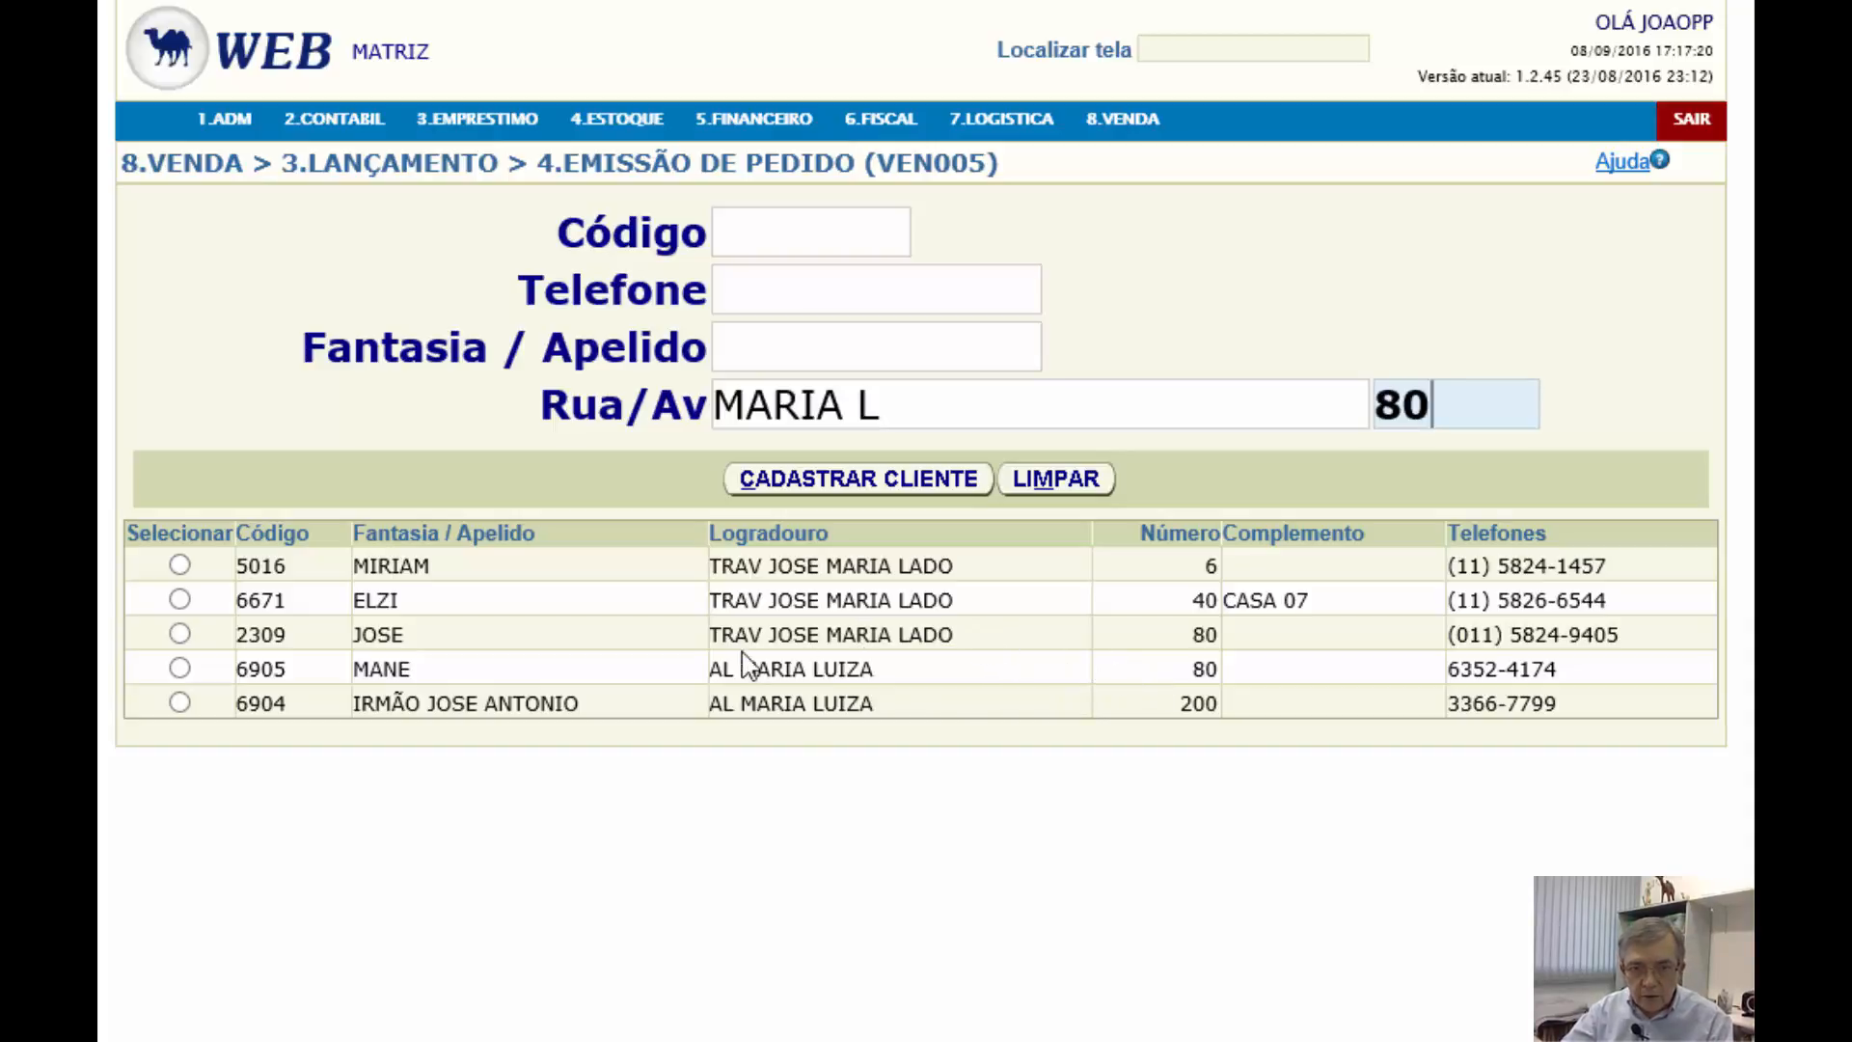
pyautogui.moveTo(713, 642); pyautogui.dragTo(924, 634)
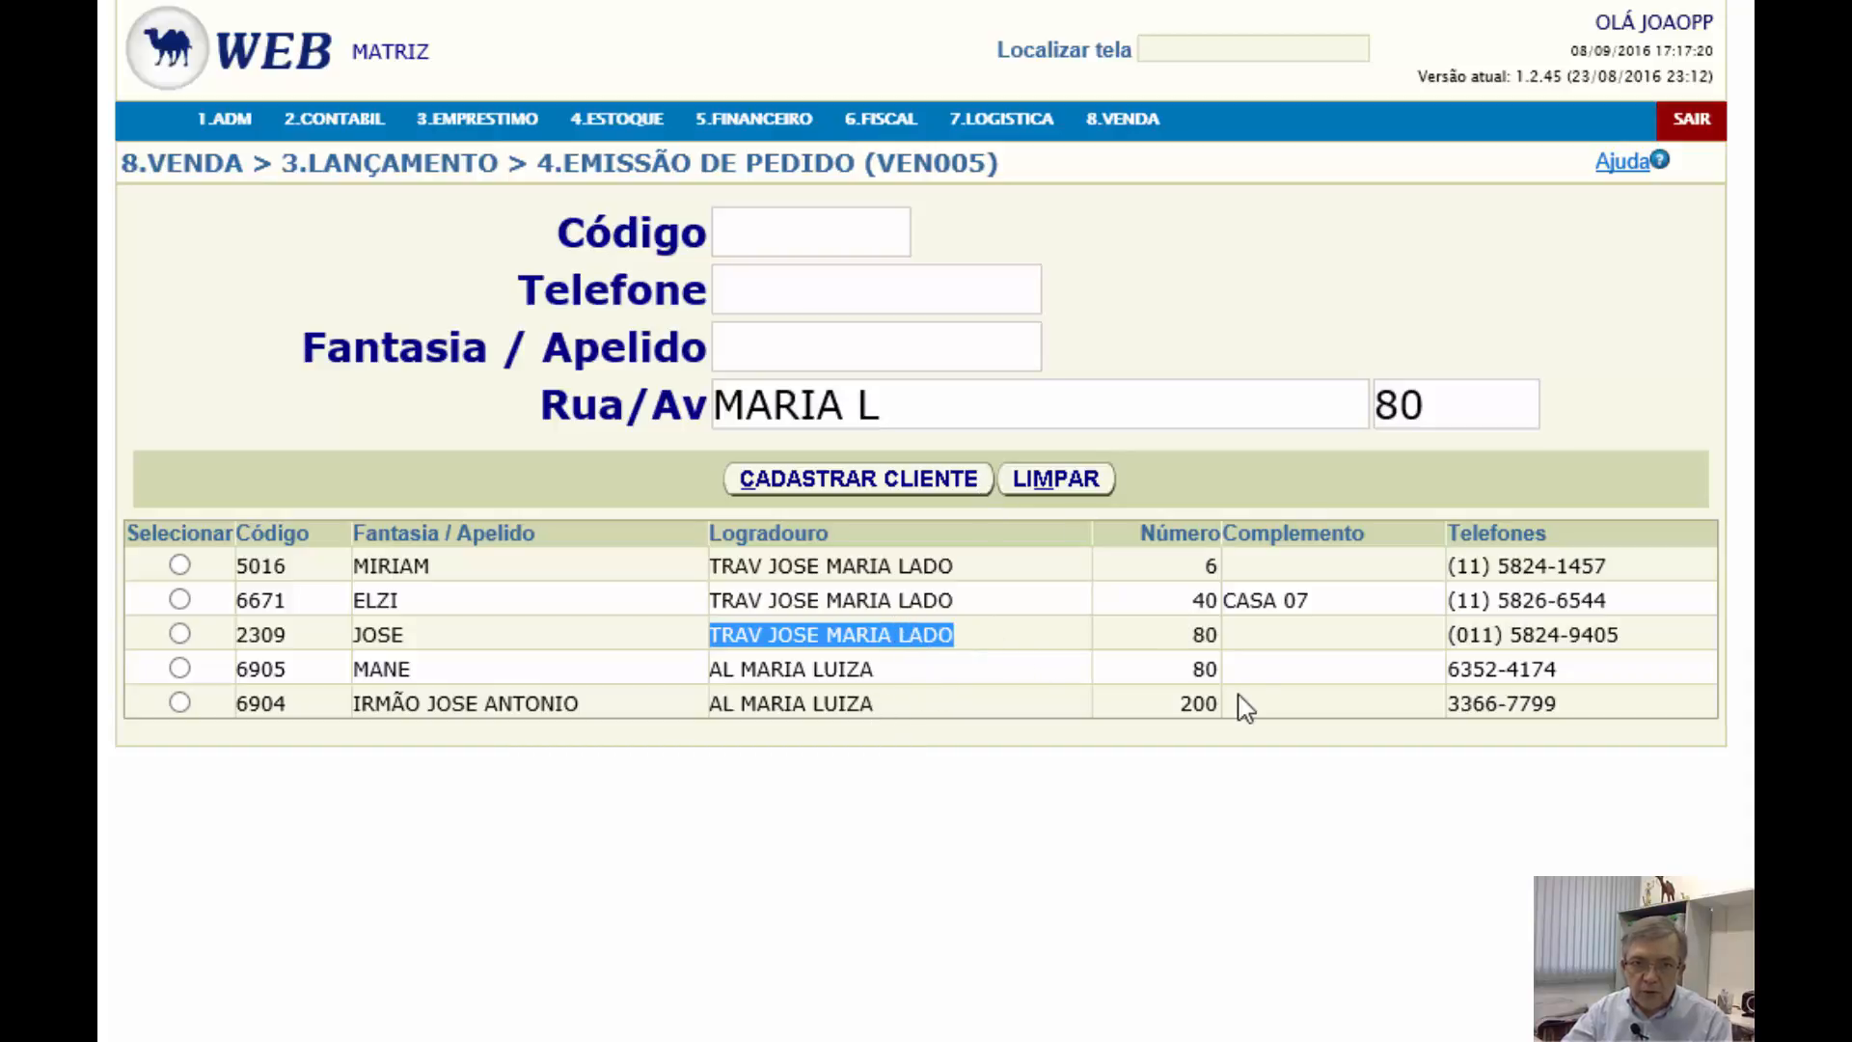
pyautogui.click(1493, 411)
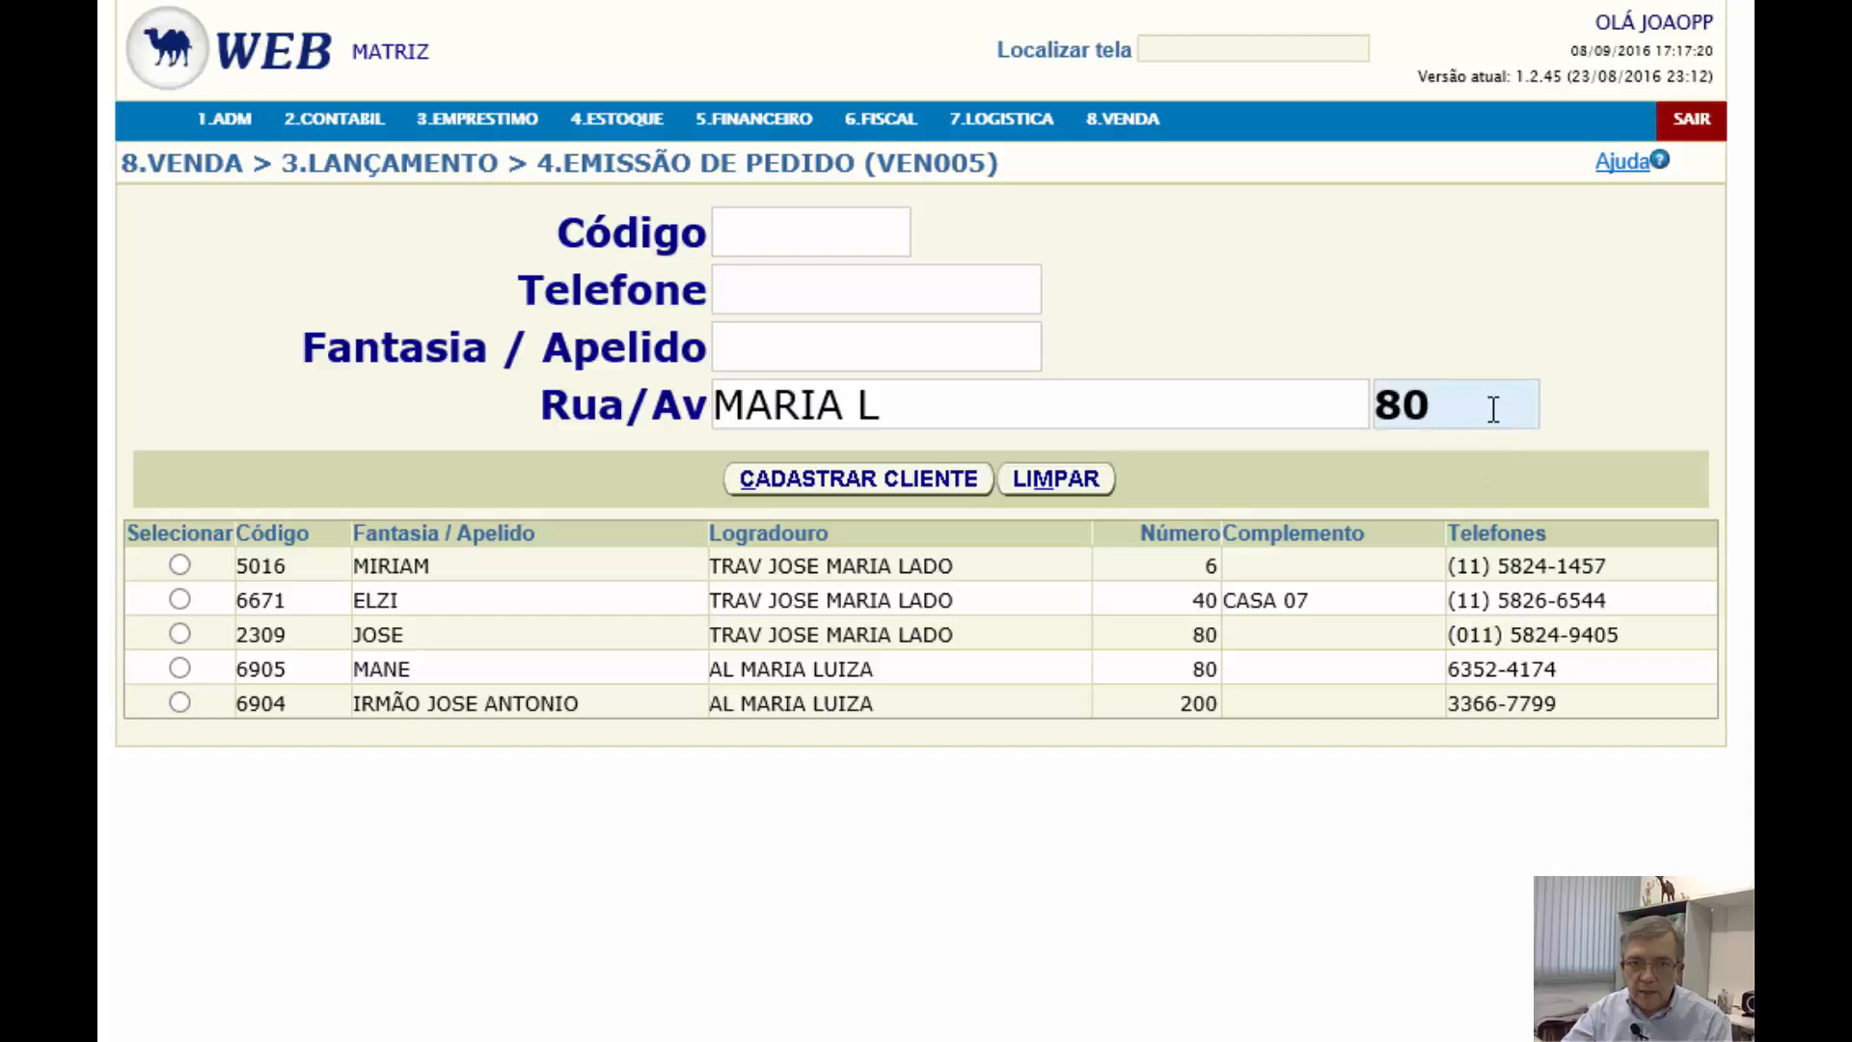
pyautogui.press('Return')
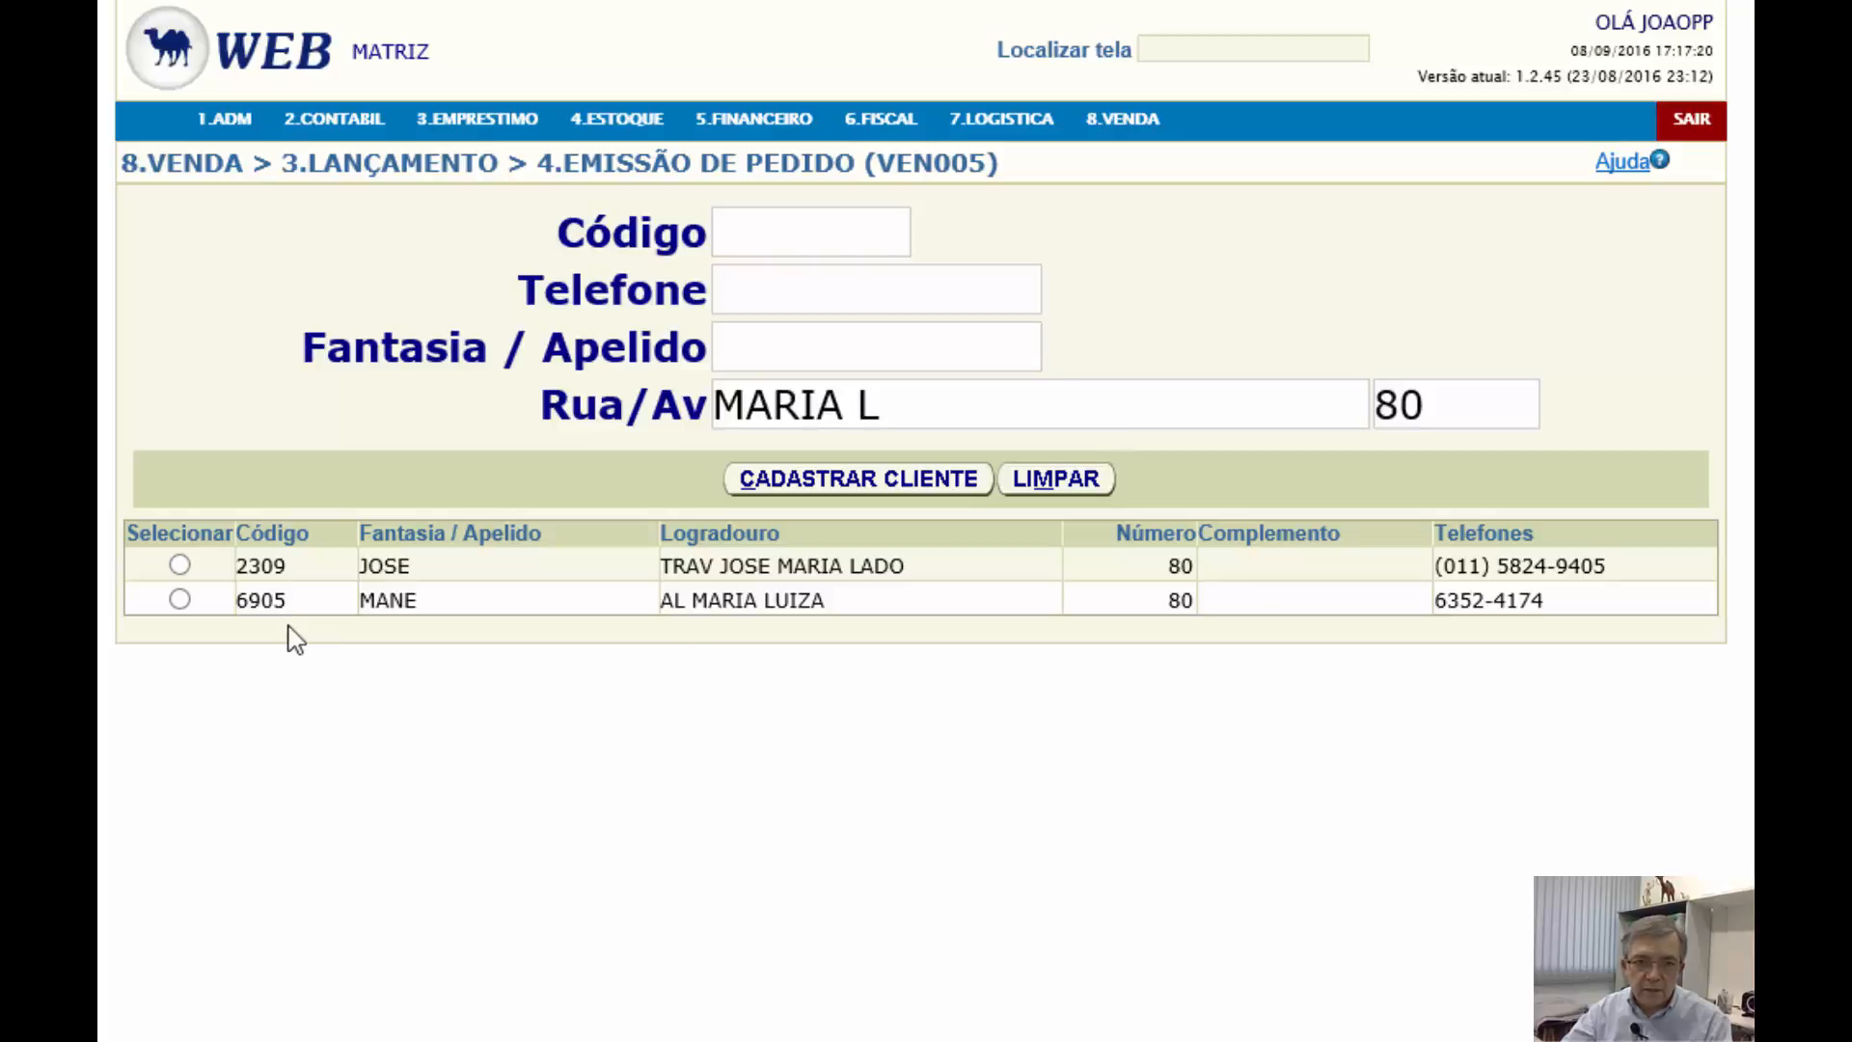
pyautogui.click(179, 599)
pyautogui.press('Up')
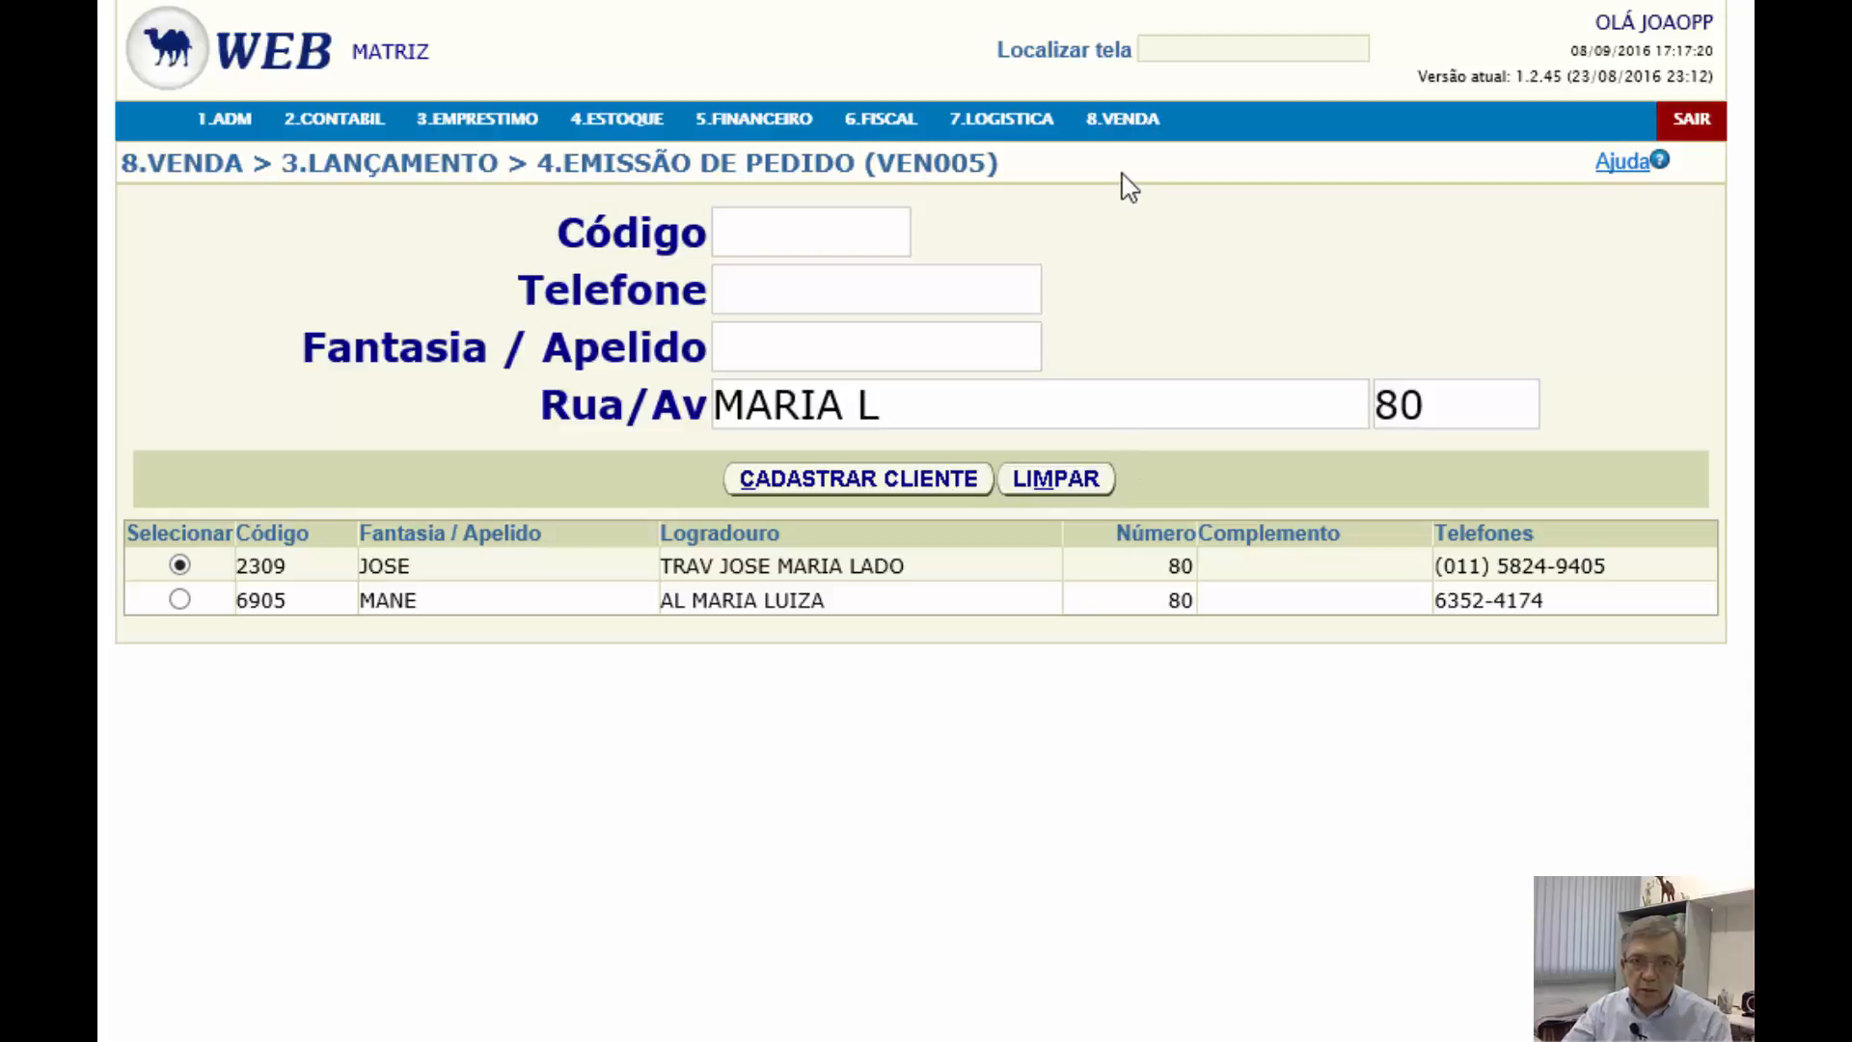
# Reload the EMISSÃO DE PEDIDO screen to start with an empty customer search
pyautogui.moveTo(1129, 143)
pyautogui.moveTo(1294, 252)
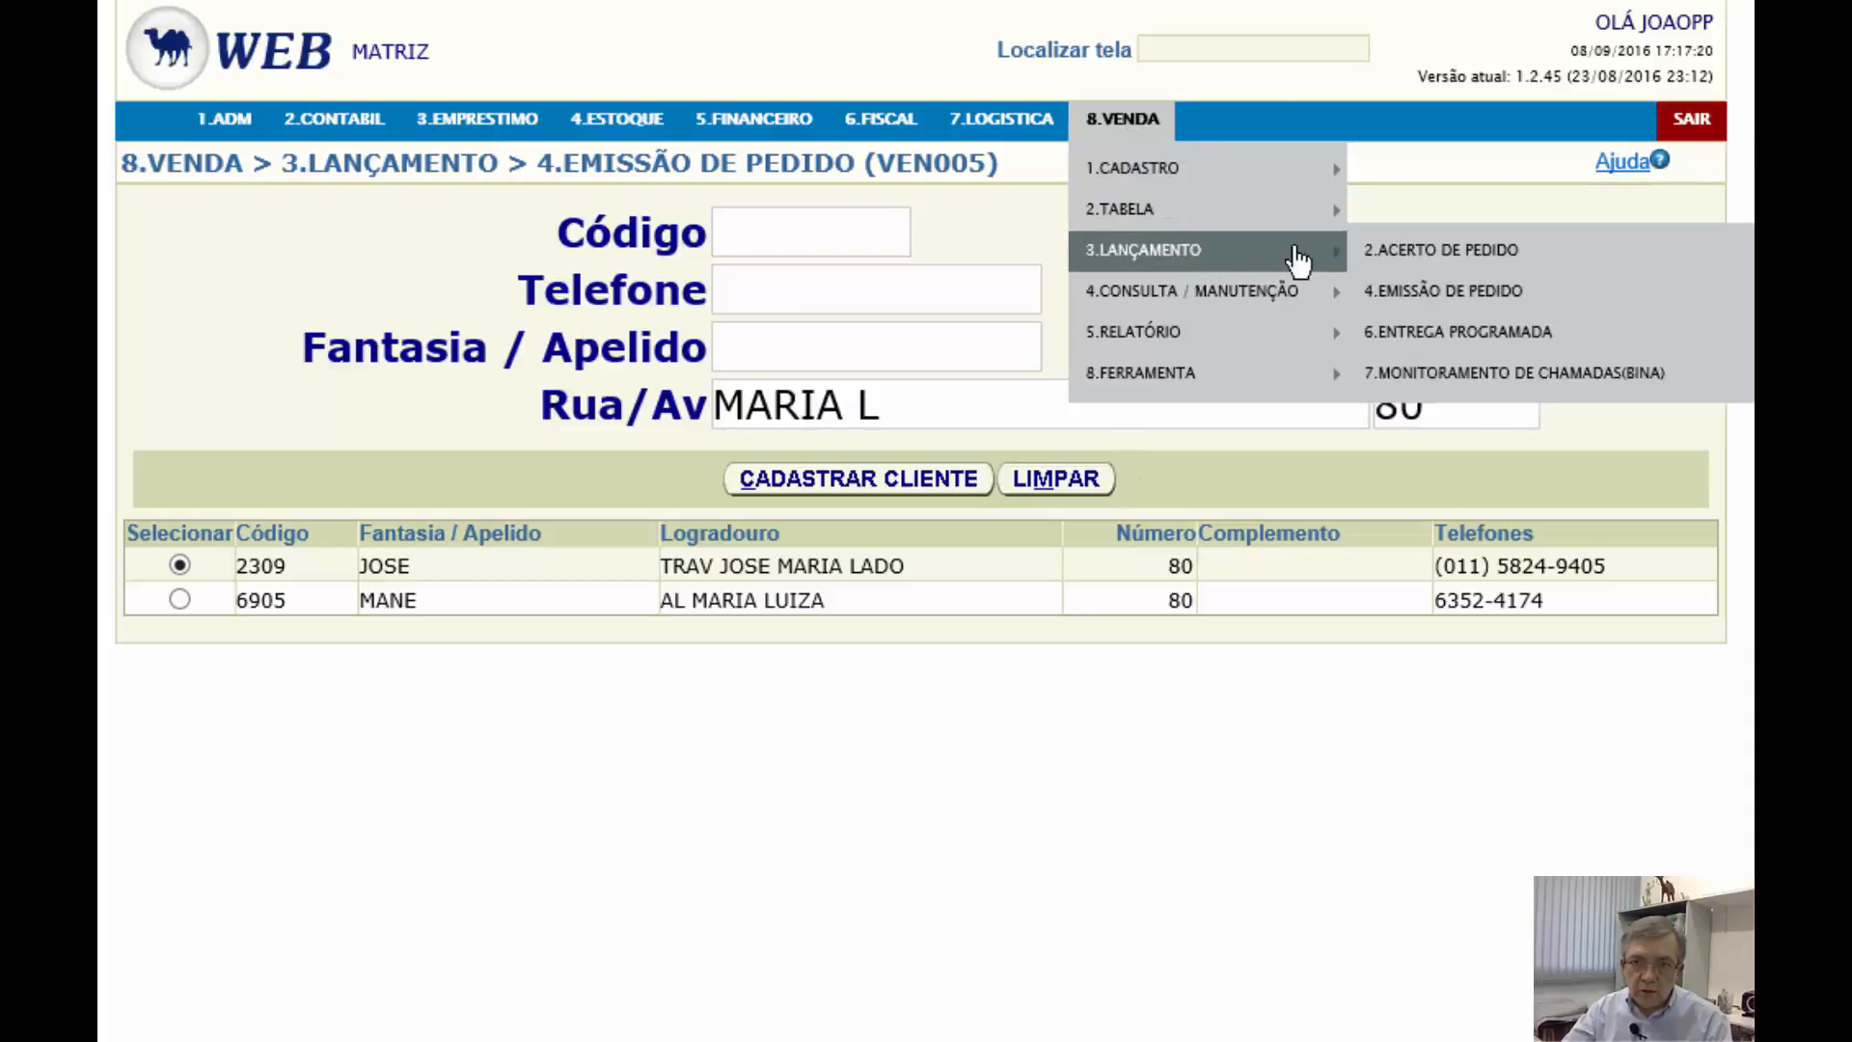
pyautogui.click(1409, 299)
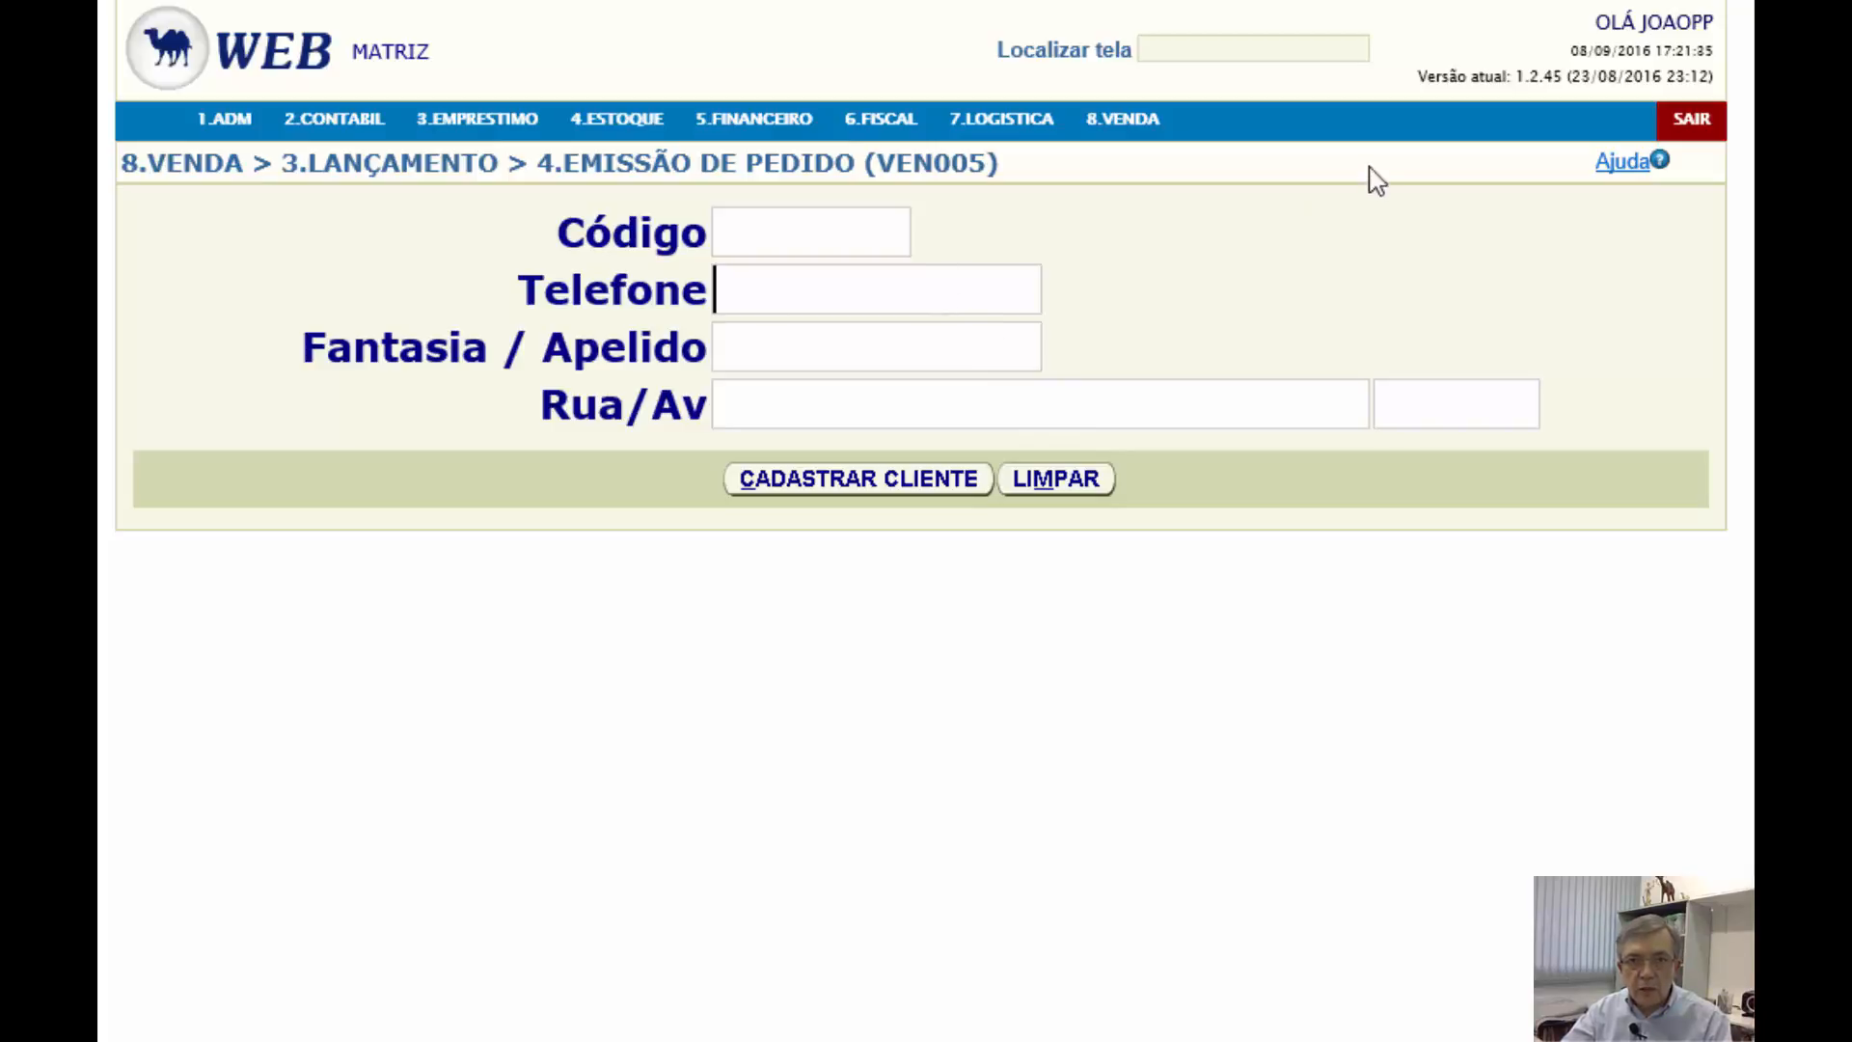
pyautogui.click(1124, 119)
pyautogui.moveTo(1180, 383)
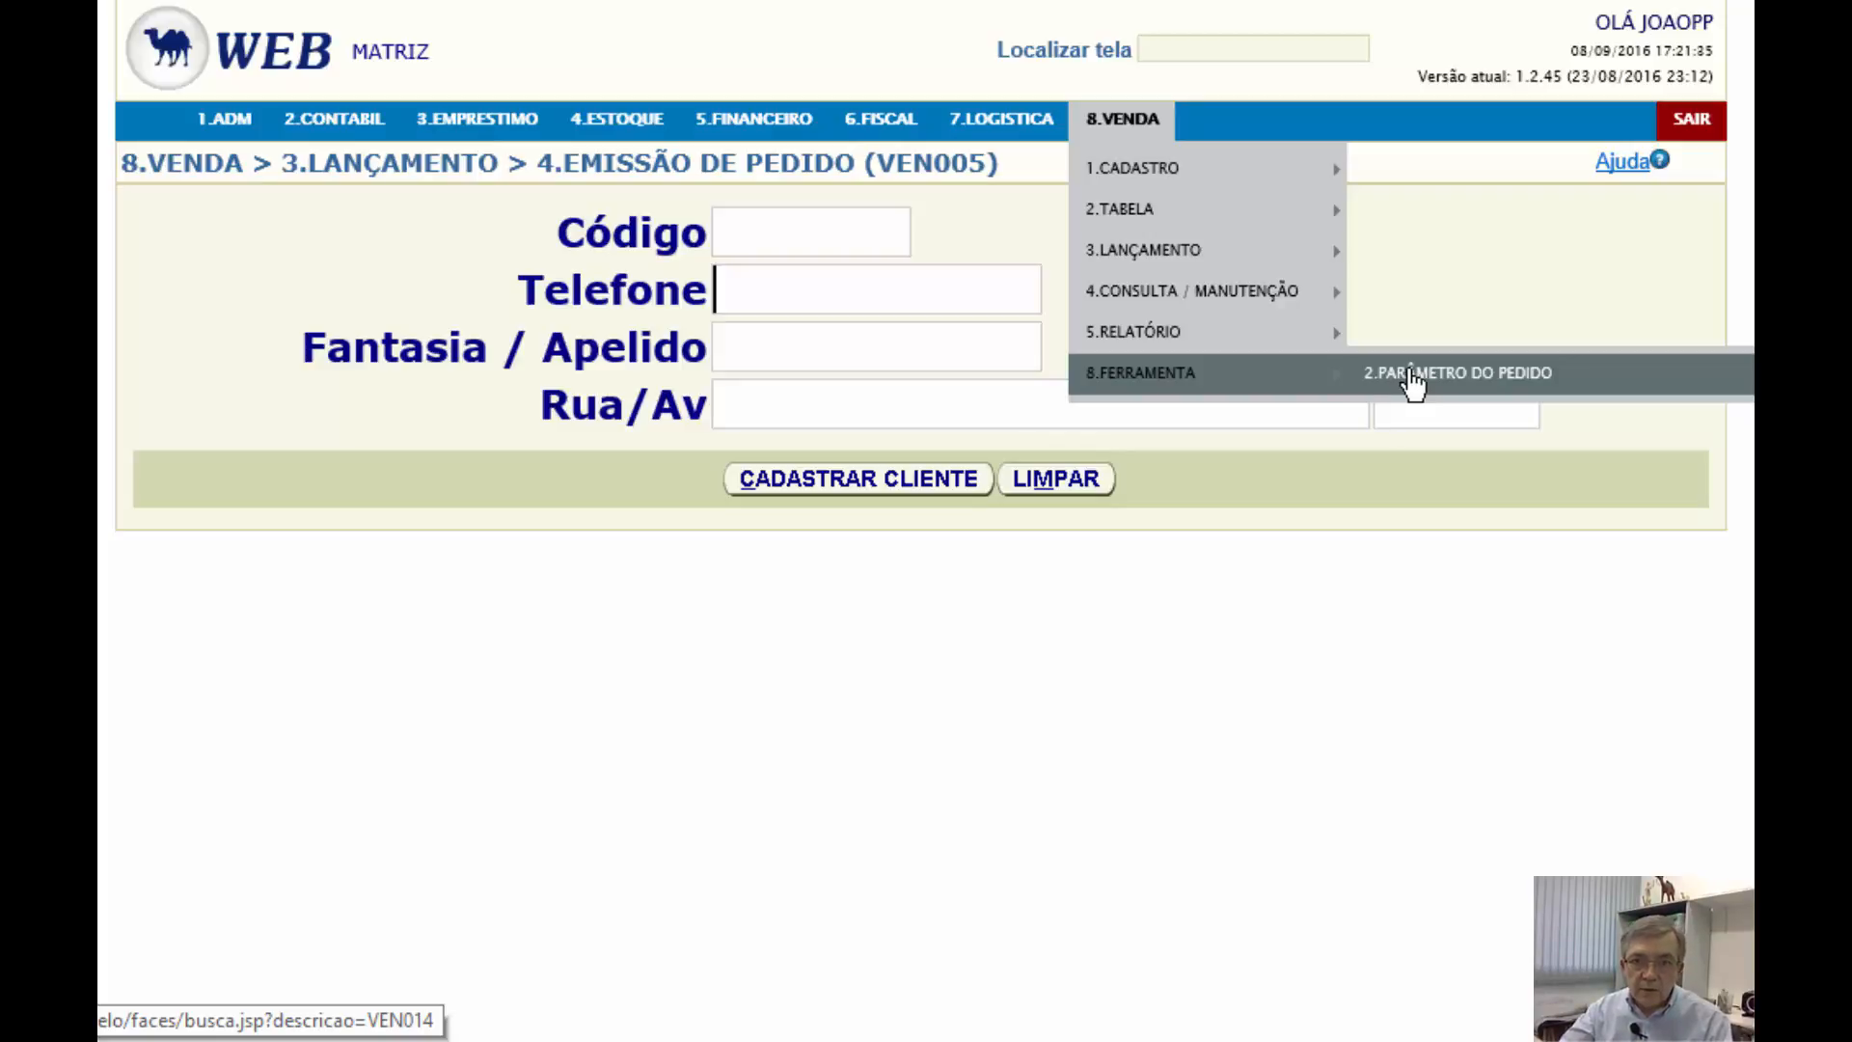
pyautogui.click(995, 291)
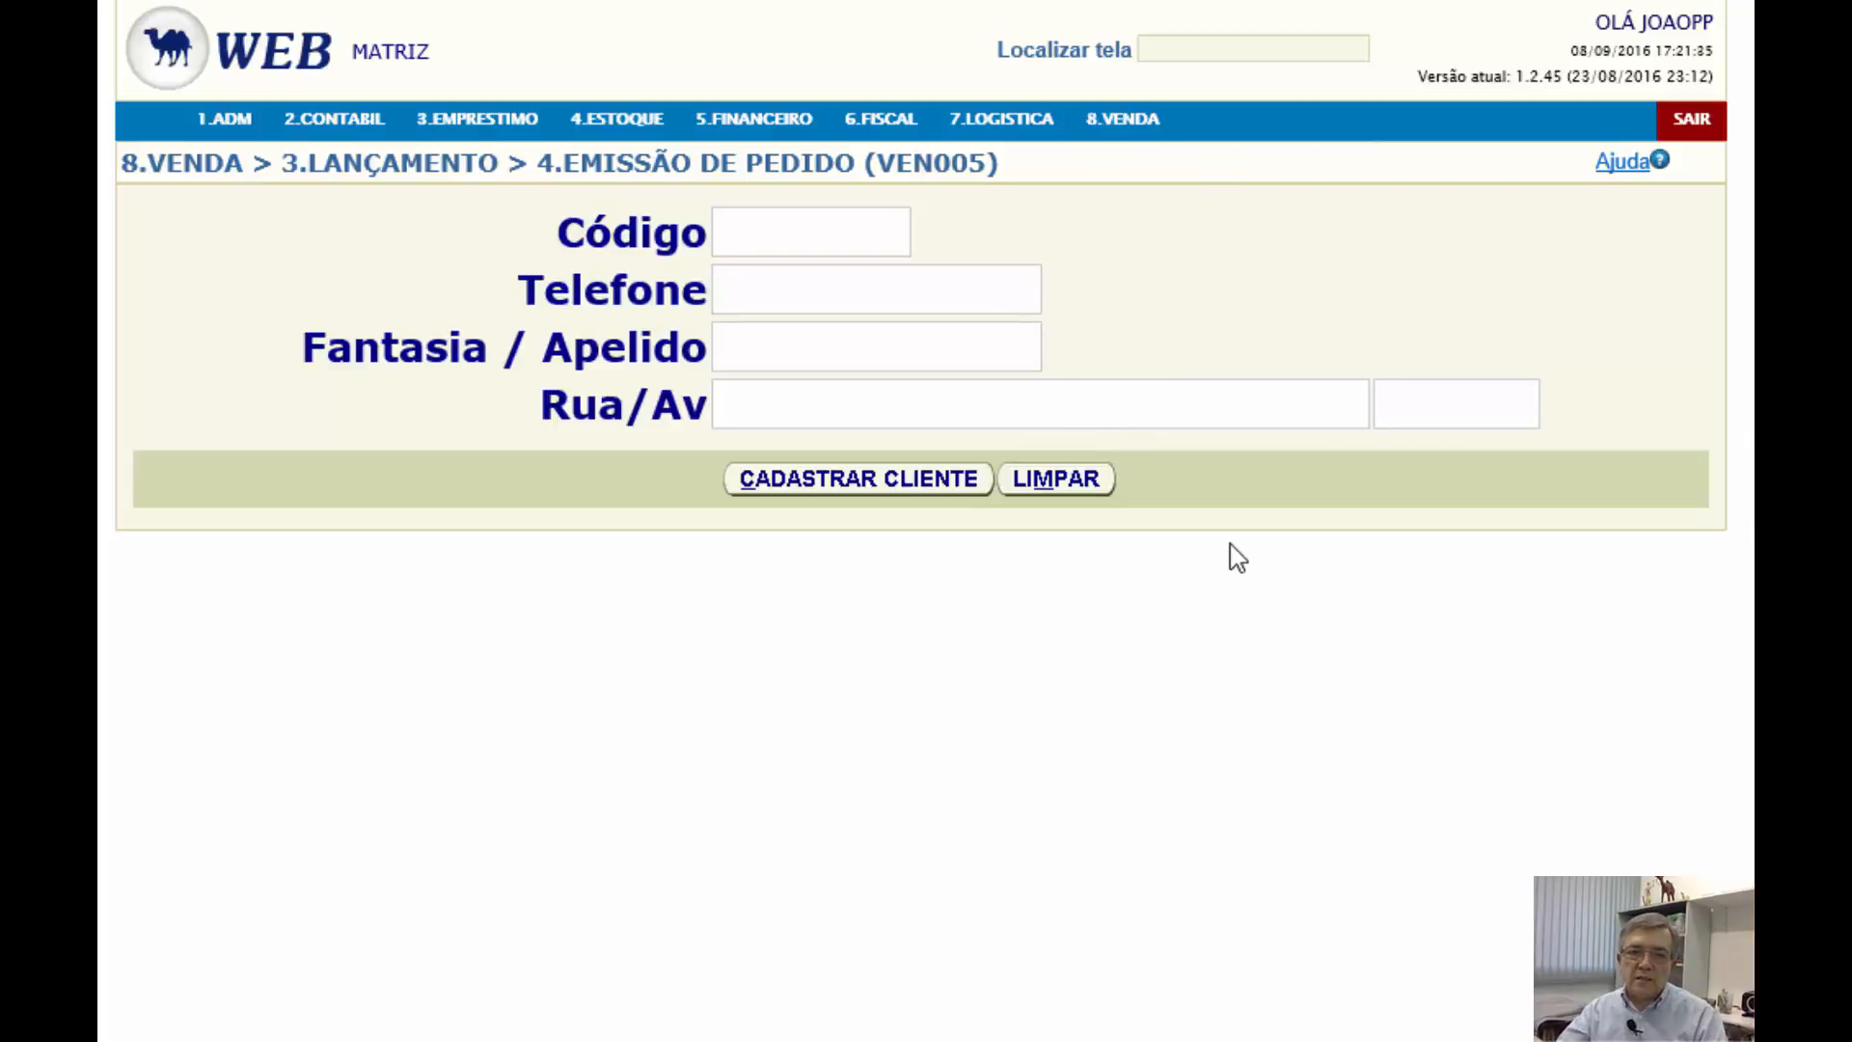
pyautogui.click(1160, 396)
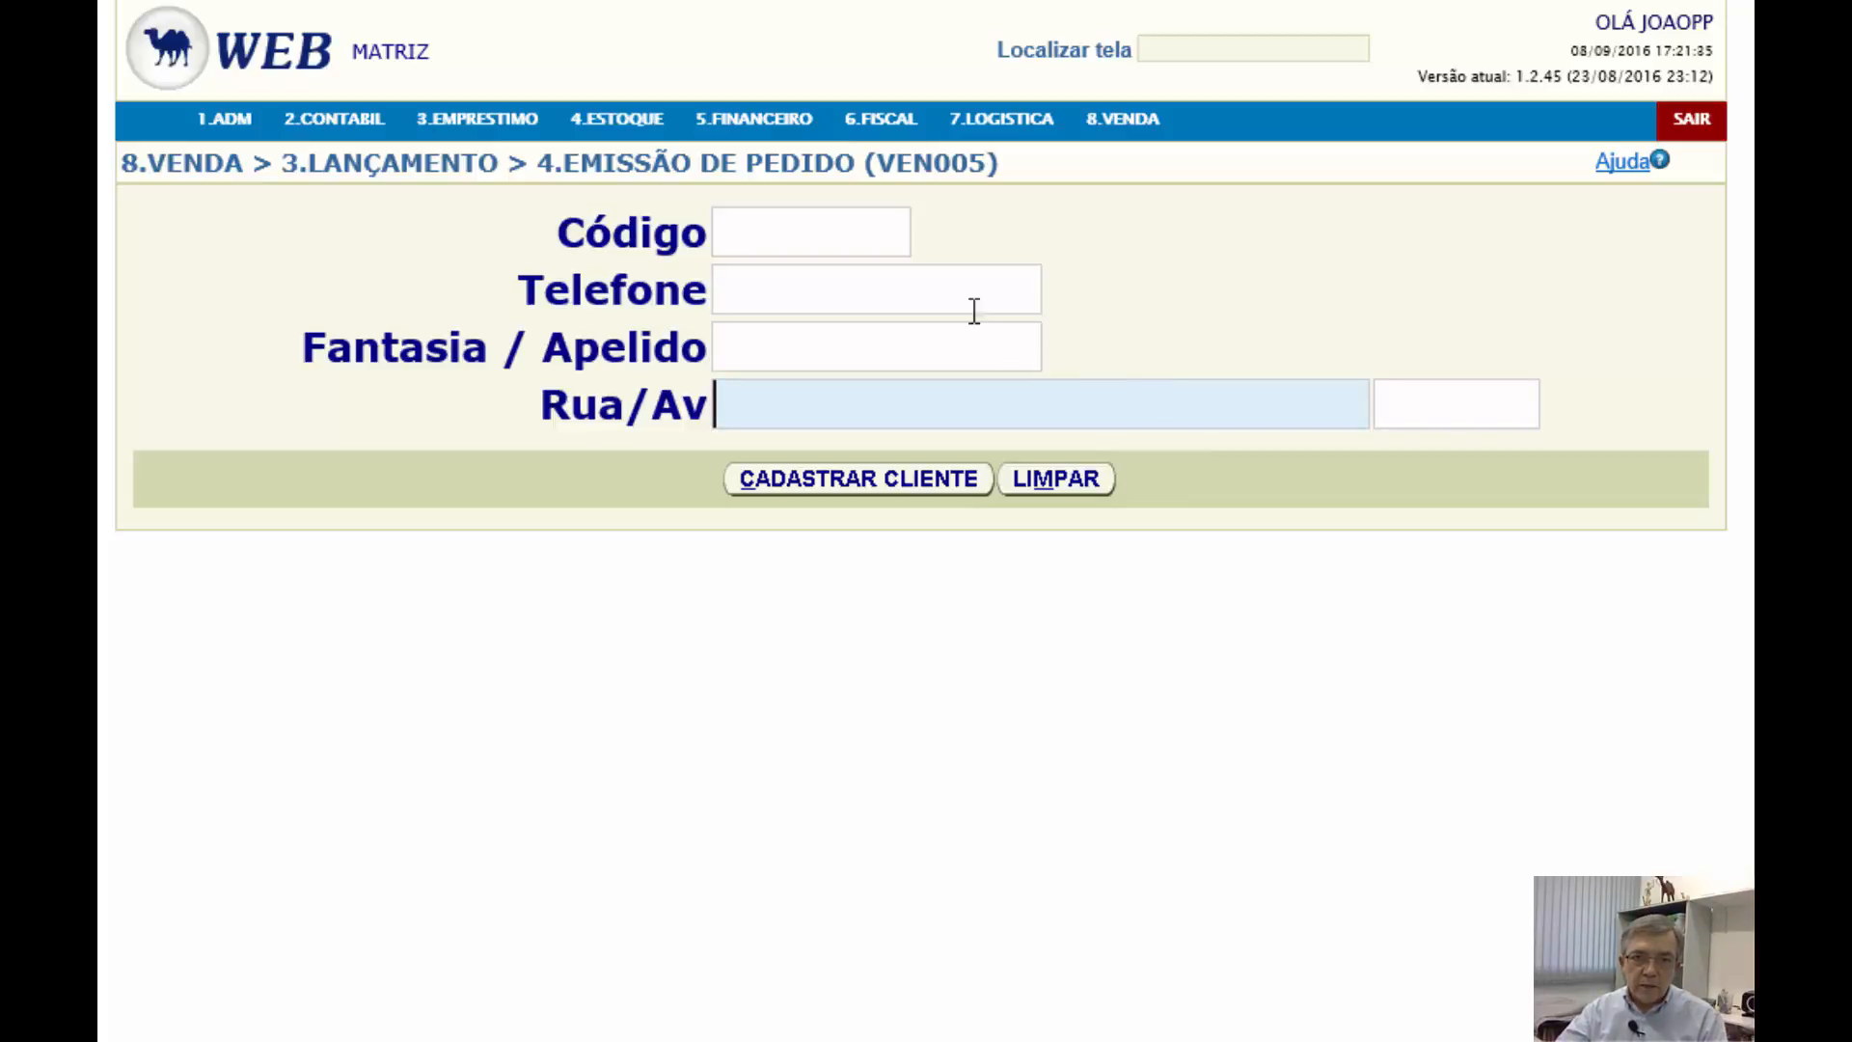
pyautogui.click(937, 289)
pyautogui.press('Tab')
pyautogui.press('Tab')
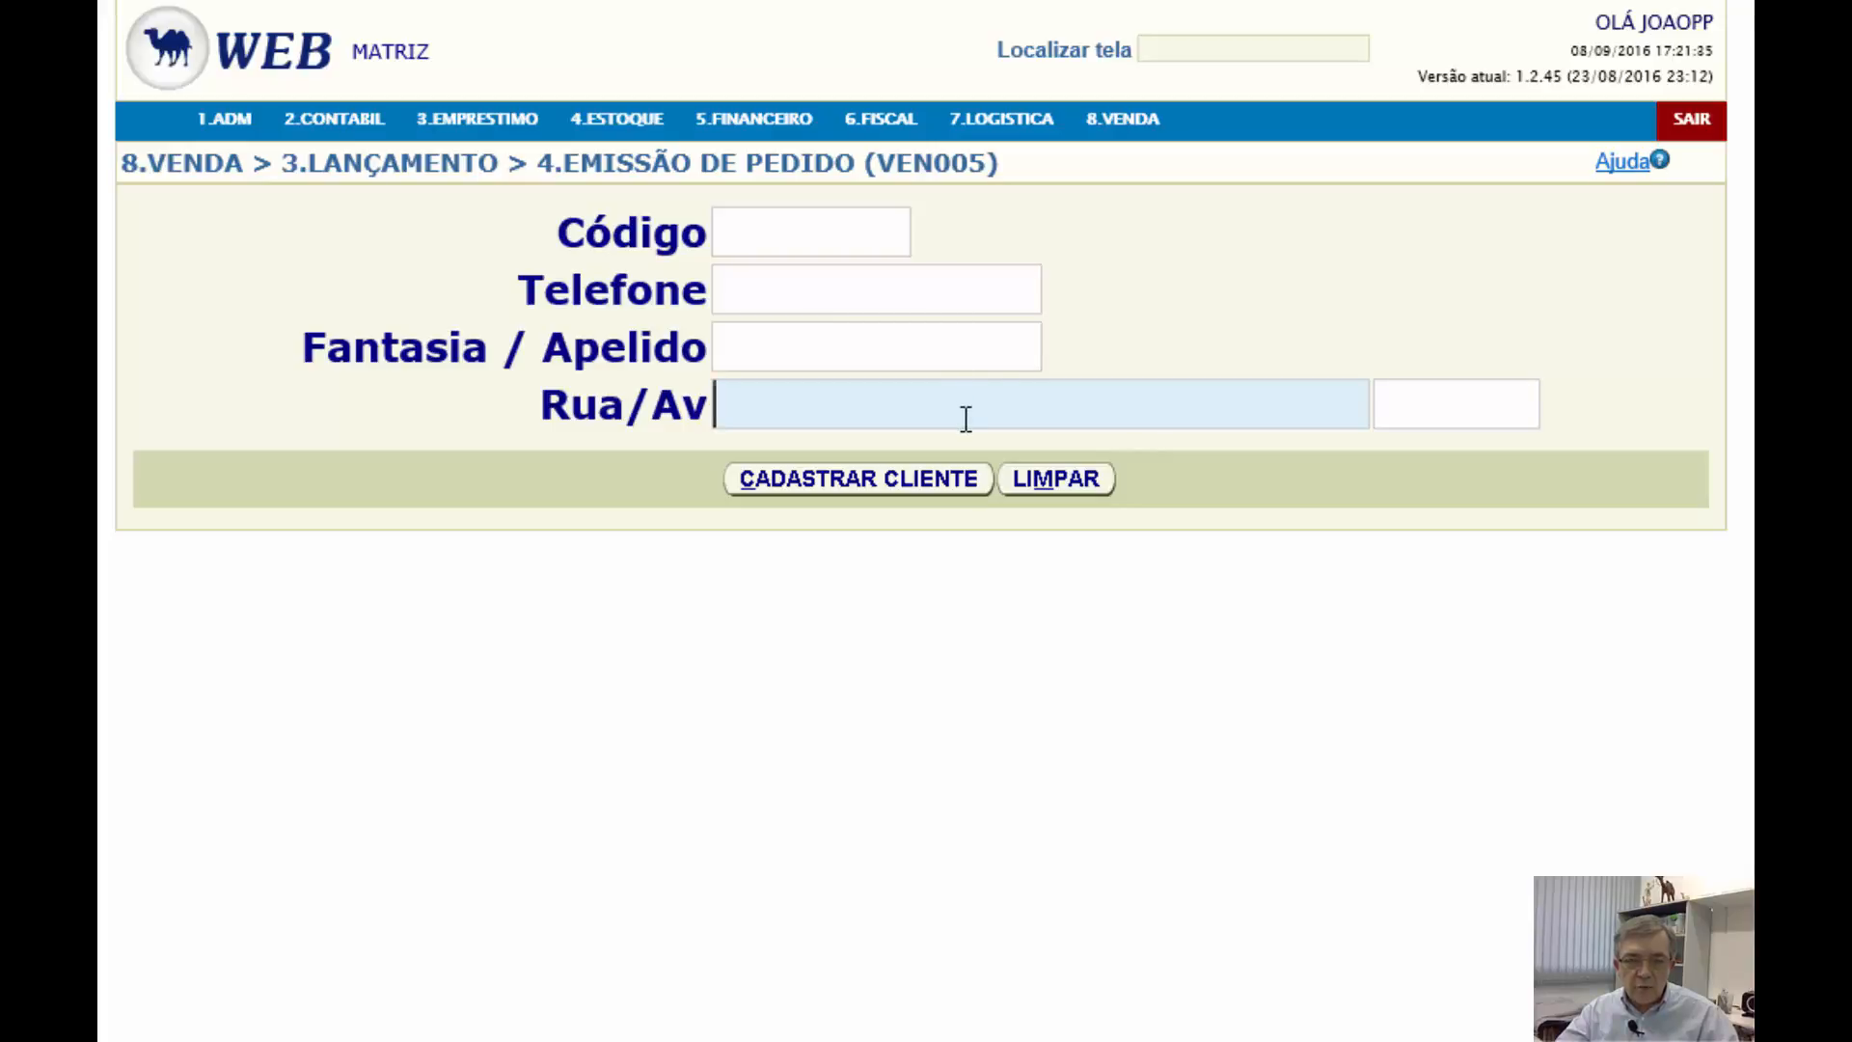
pyautogui.moveTo(1124, 119)
pyautogui.moveTo(1164, 345)
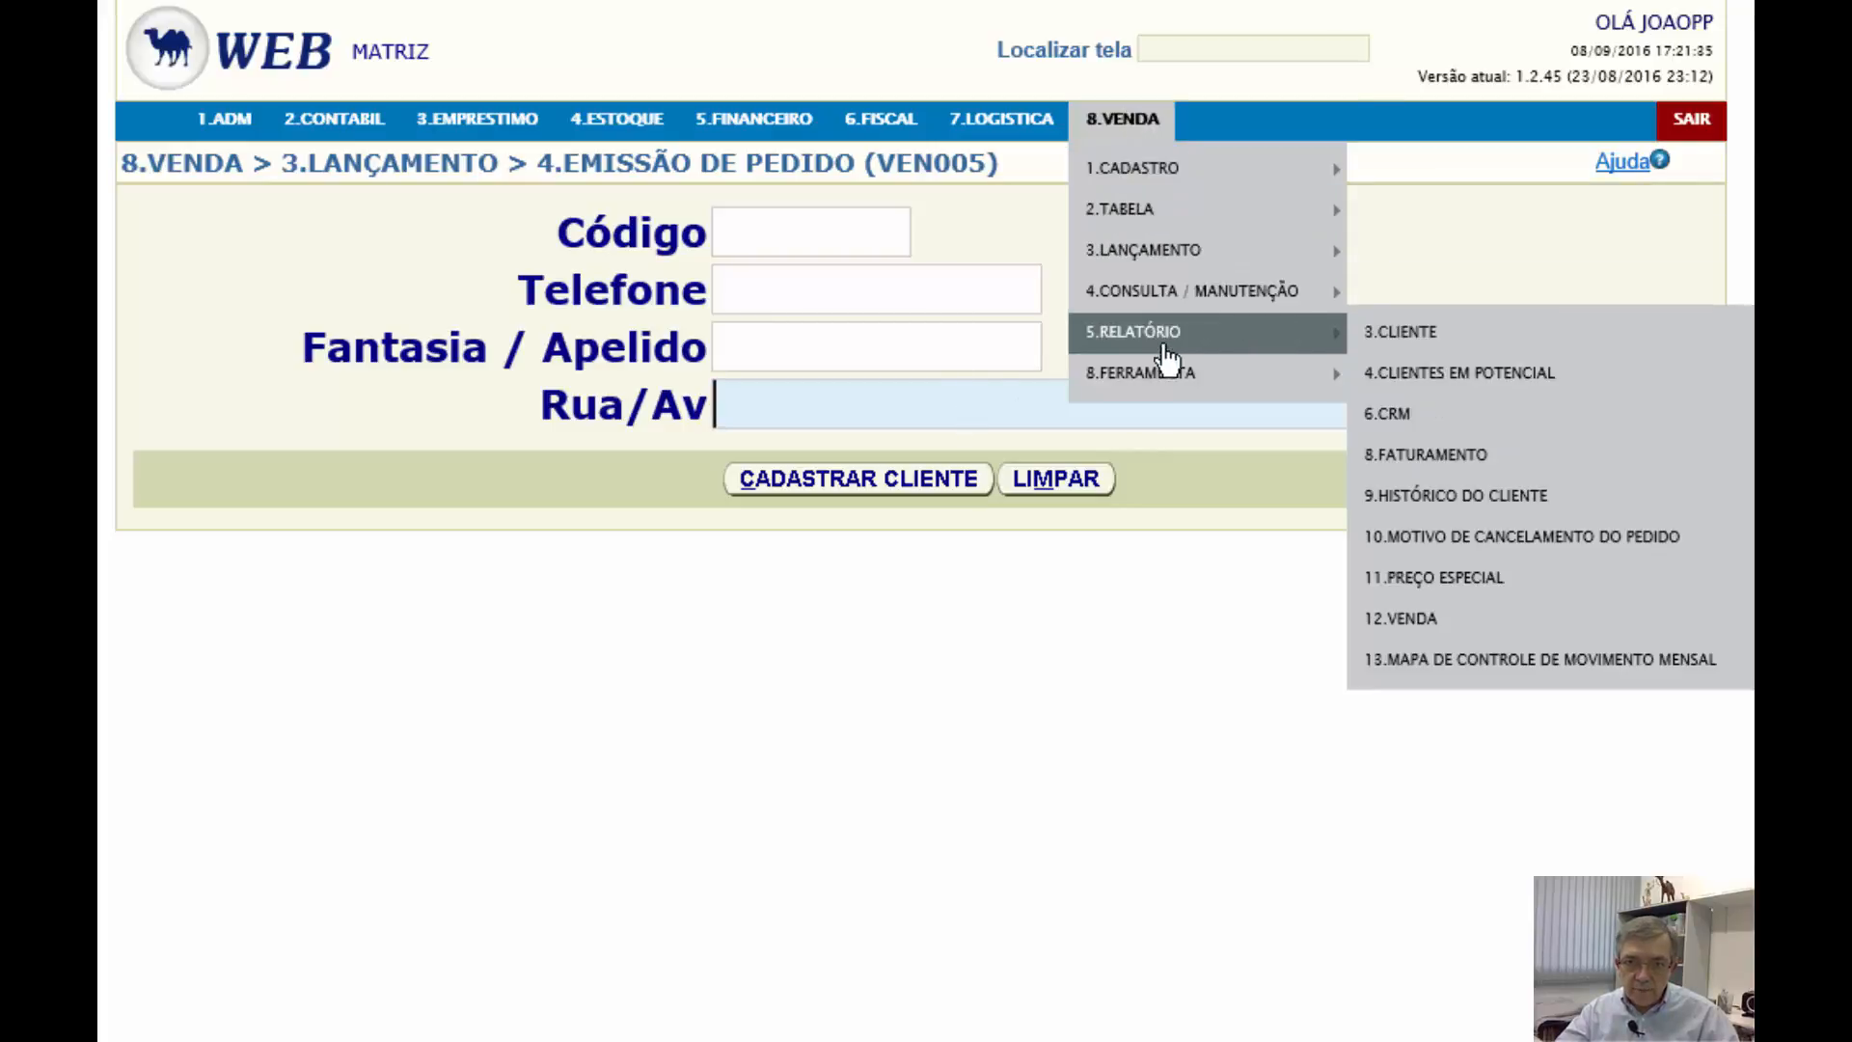
pyautogui.moveTo(1261, 384)
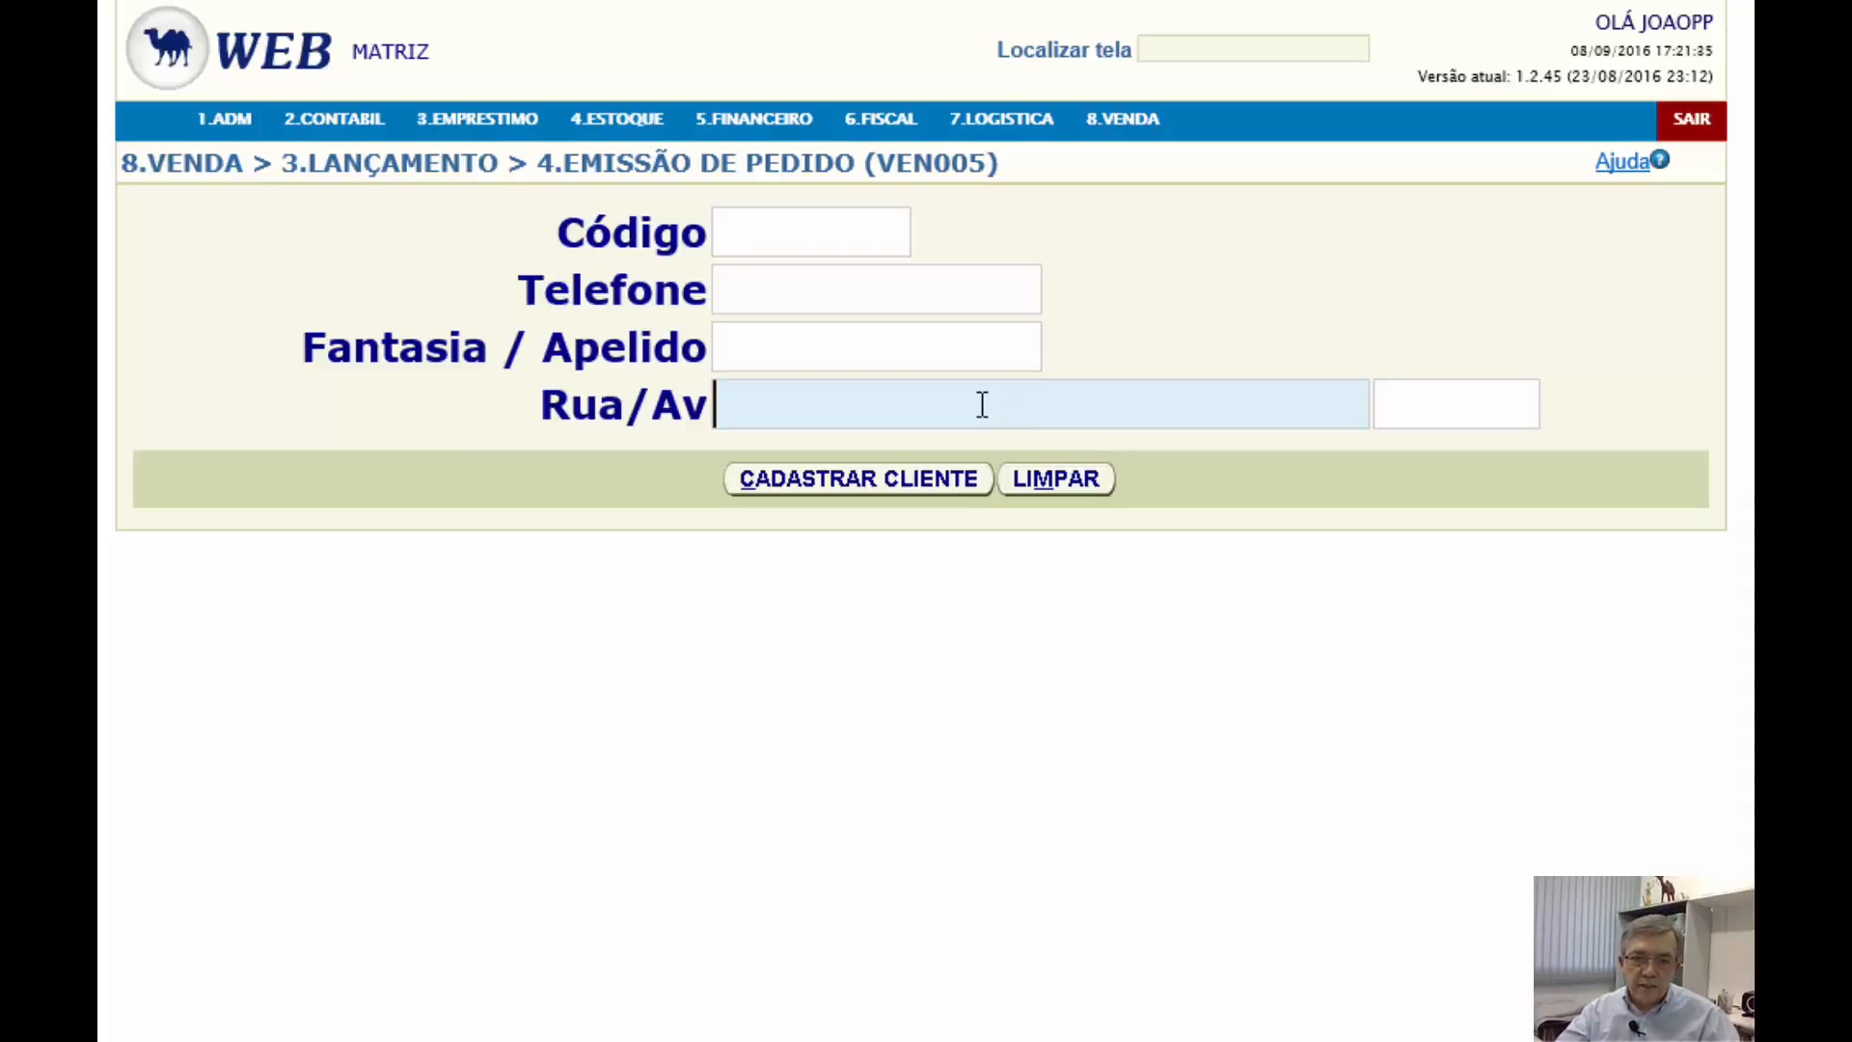
pyautogui.click(923, 294)
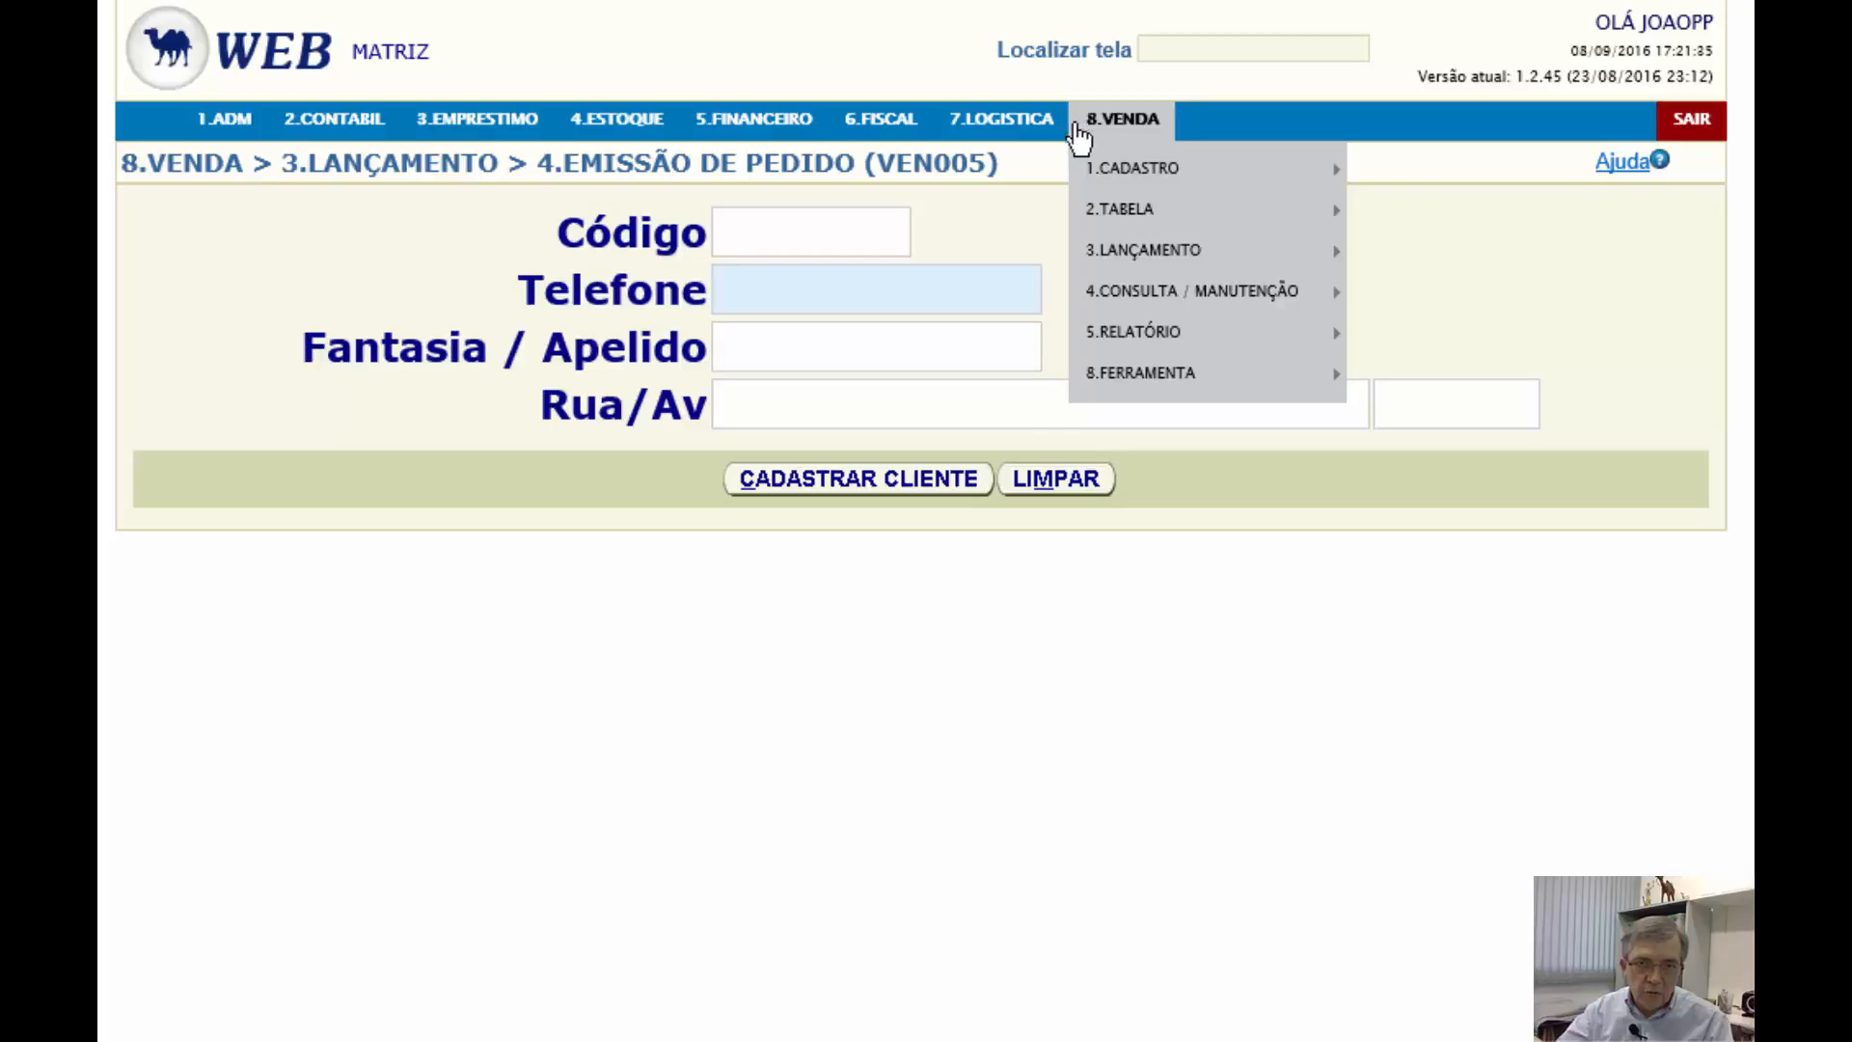
# Search for the customer by trade name or nickname and check the Fantasia value on the opened record
pyautogui.click(916, 359)
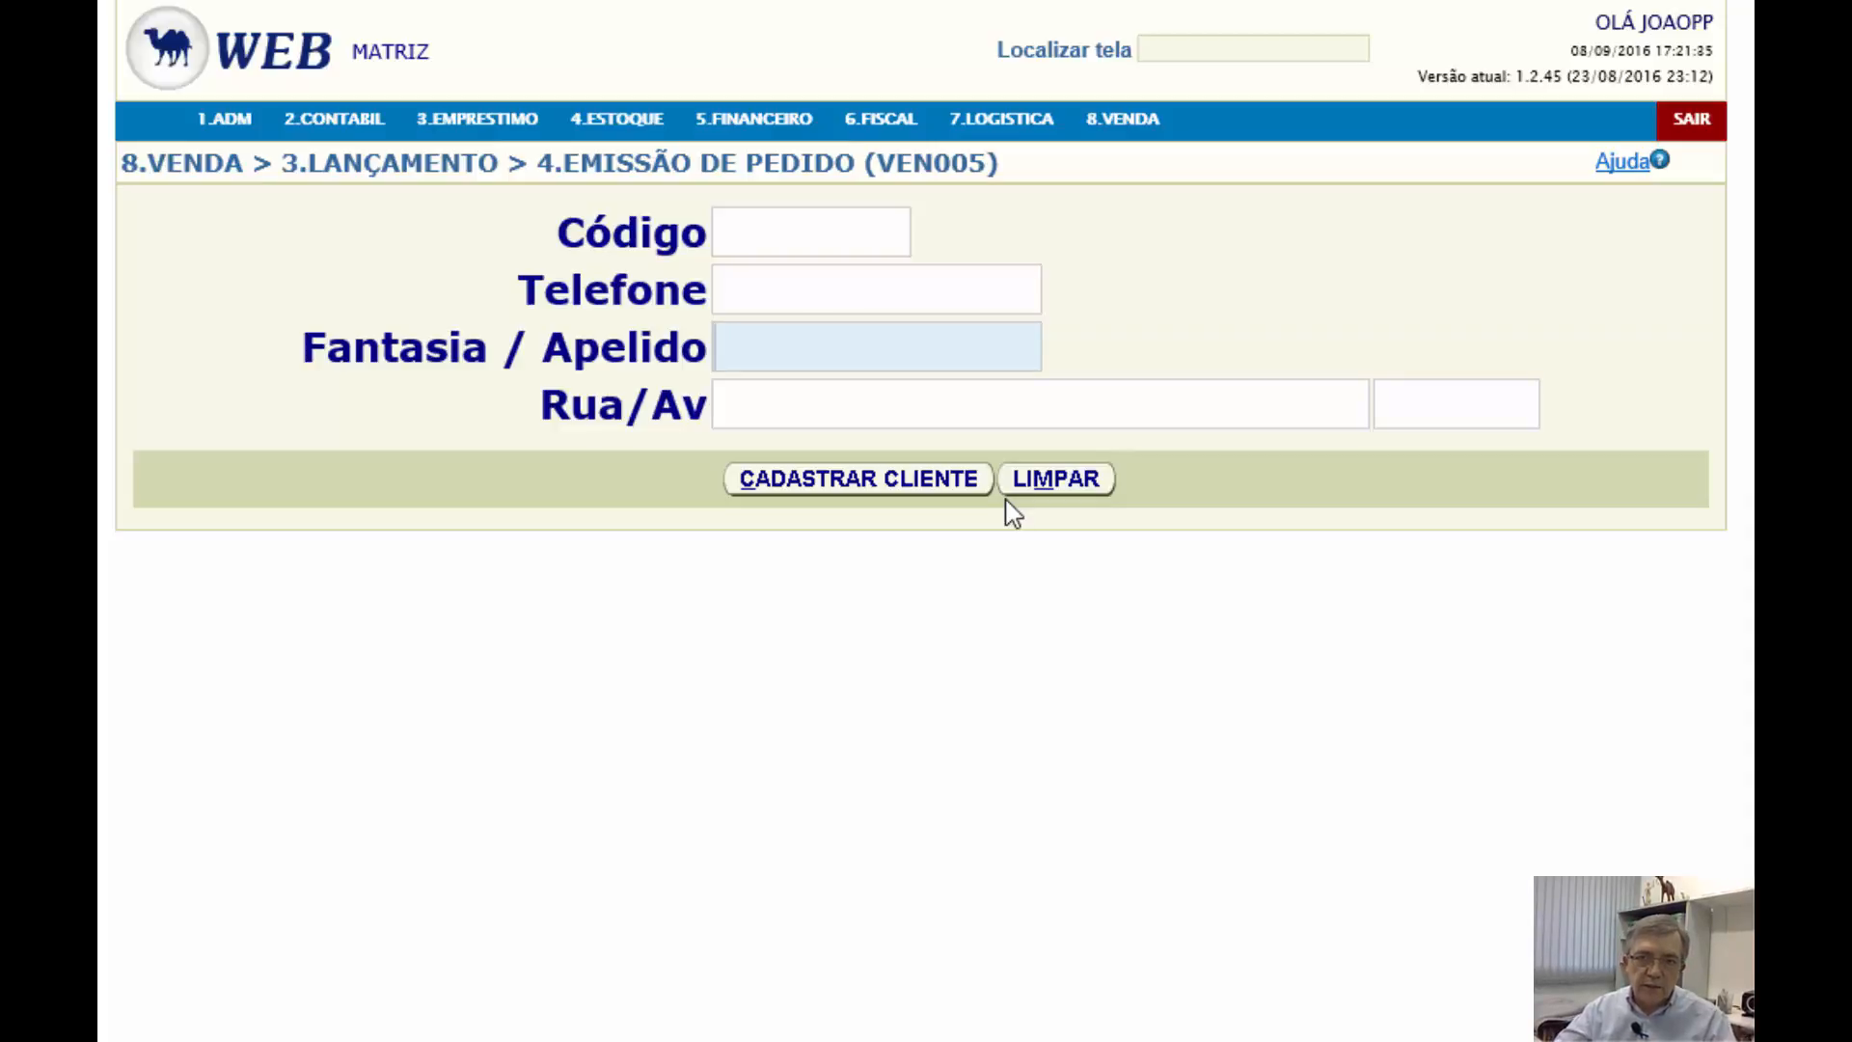
pyautogui.click(1136, 142)
pyautogui.moveTo(1266, 188)
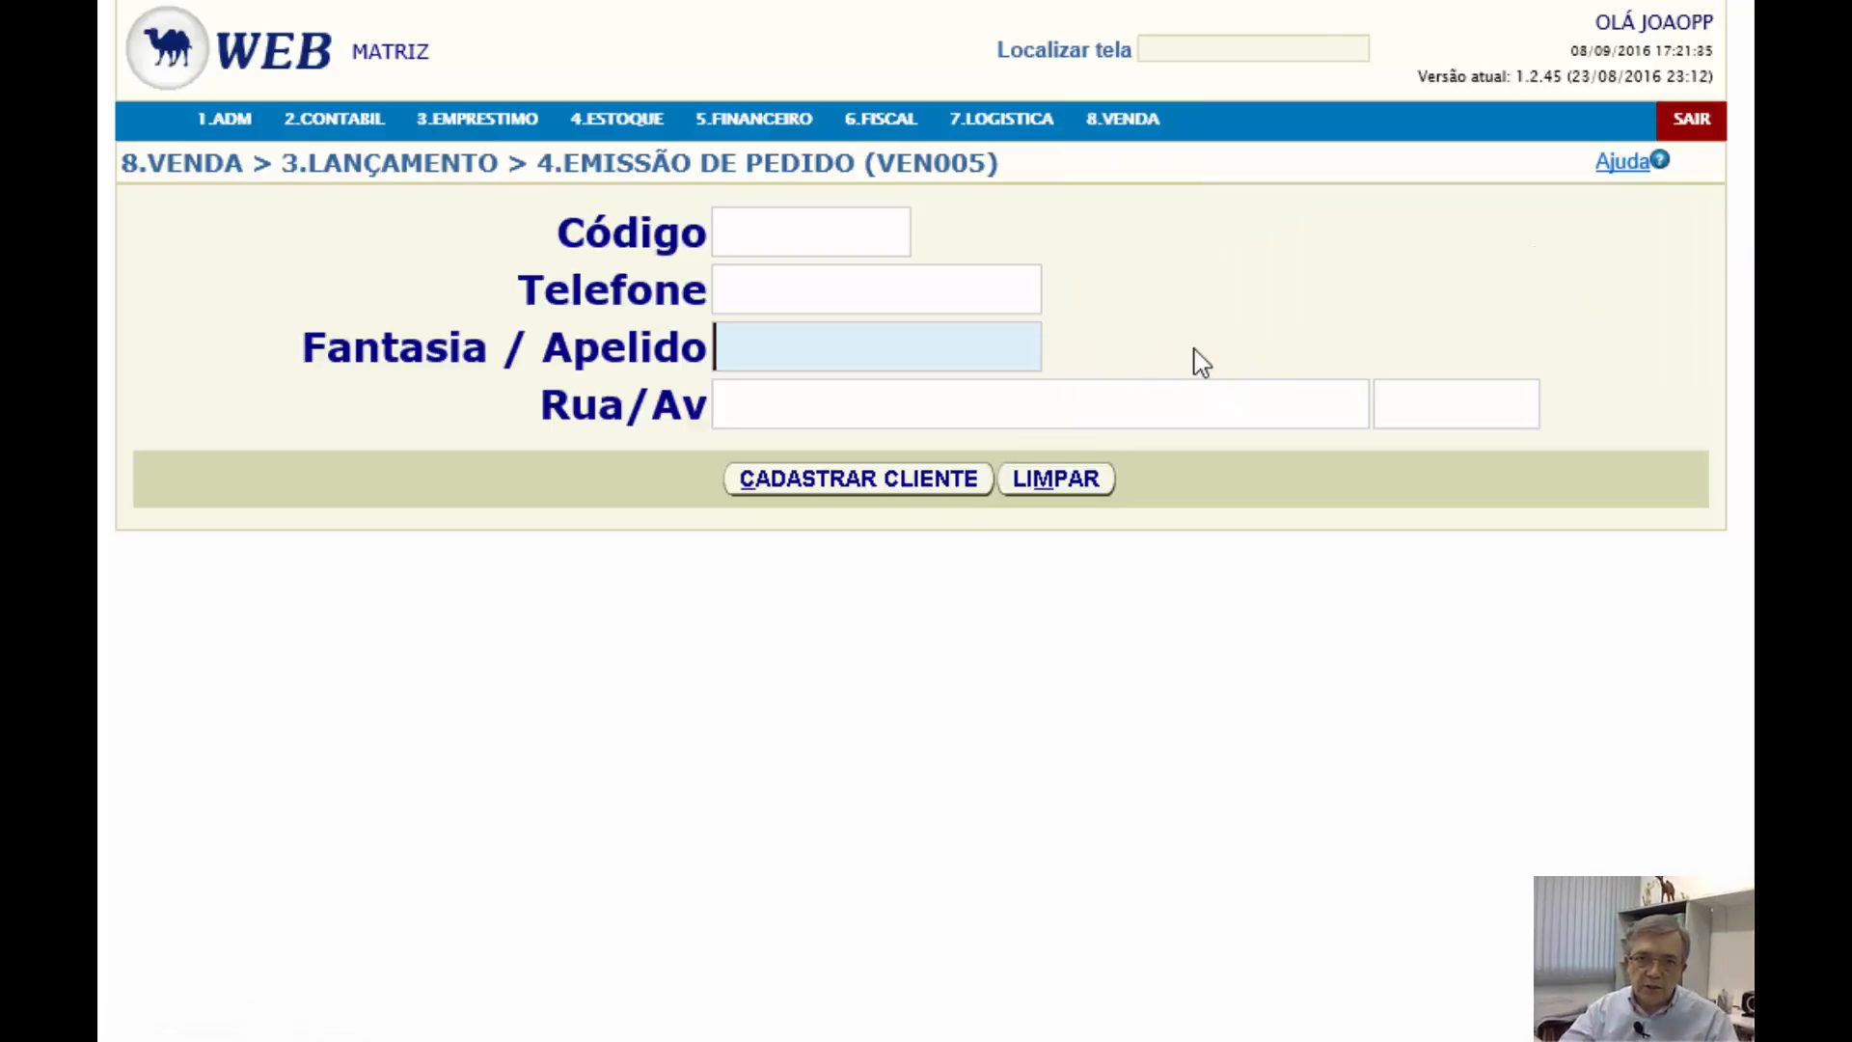
pyautogui.write('JOAOPP')
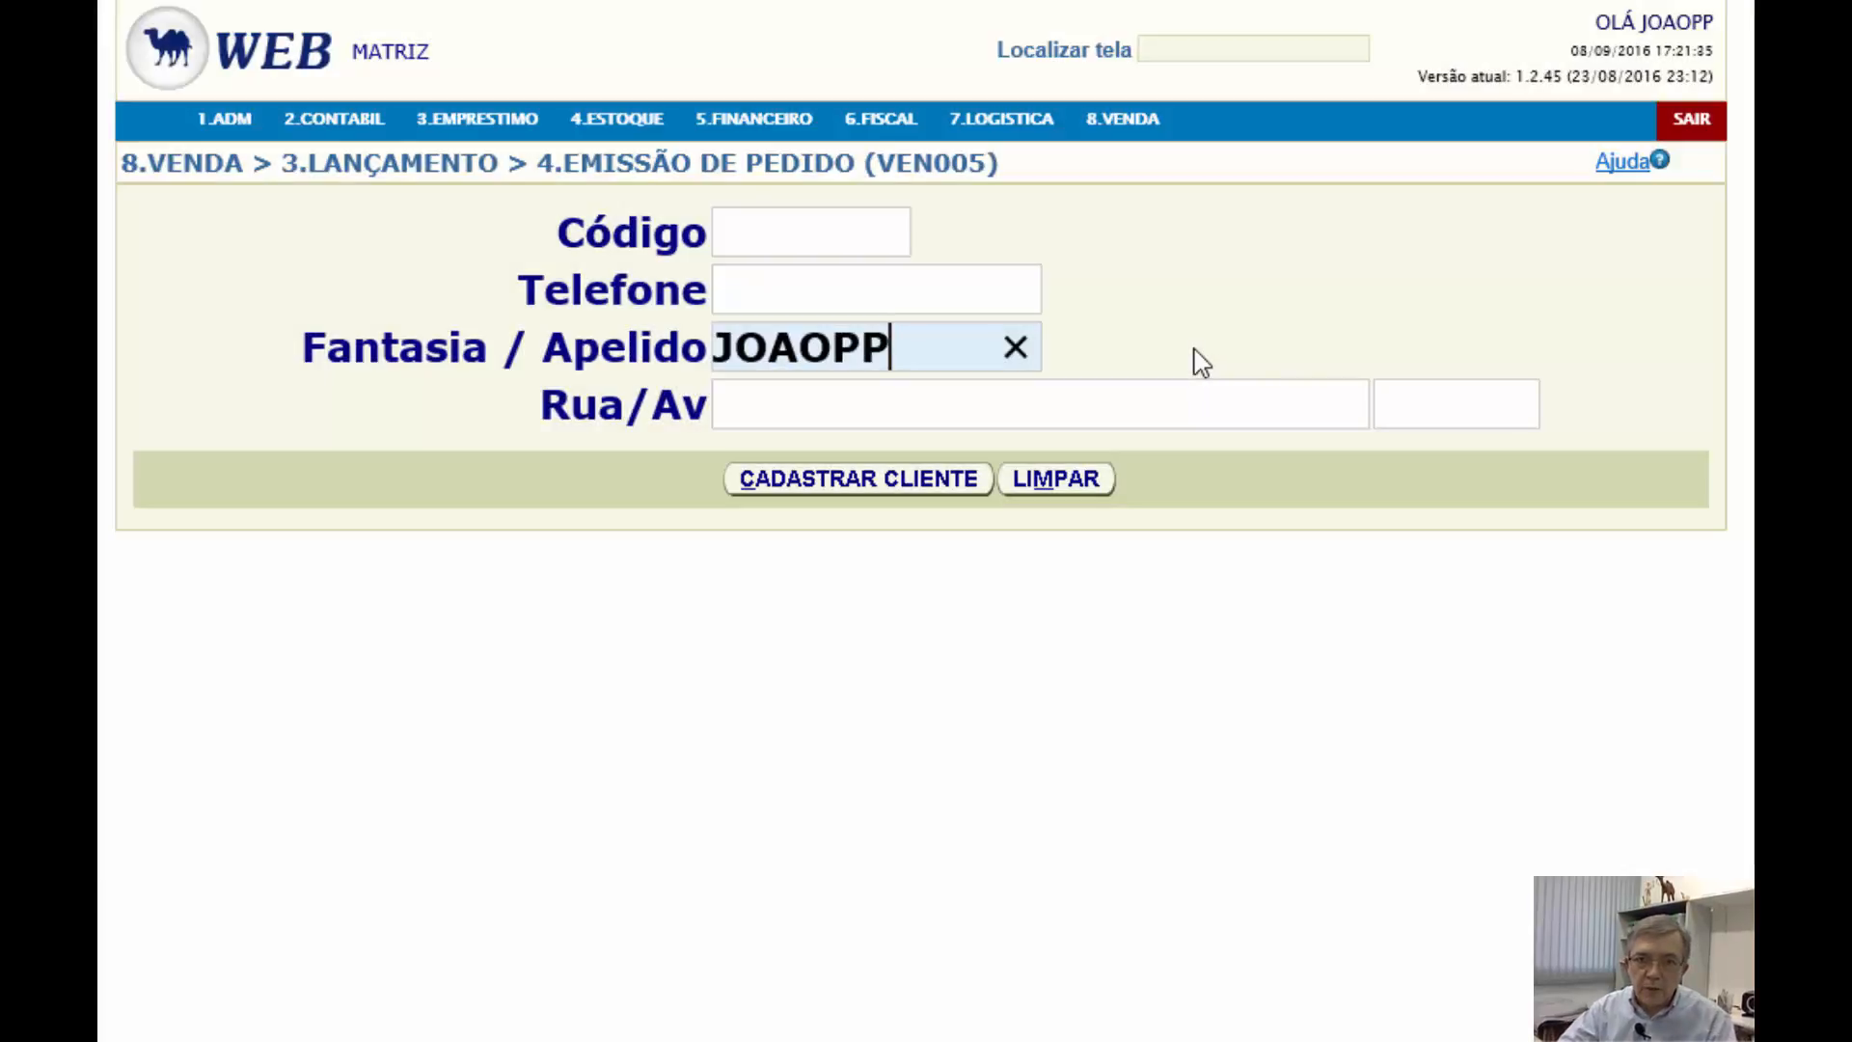
pyautogui.press('Return')
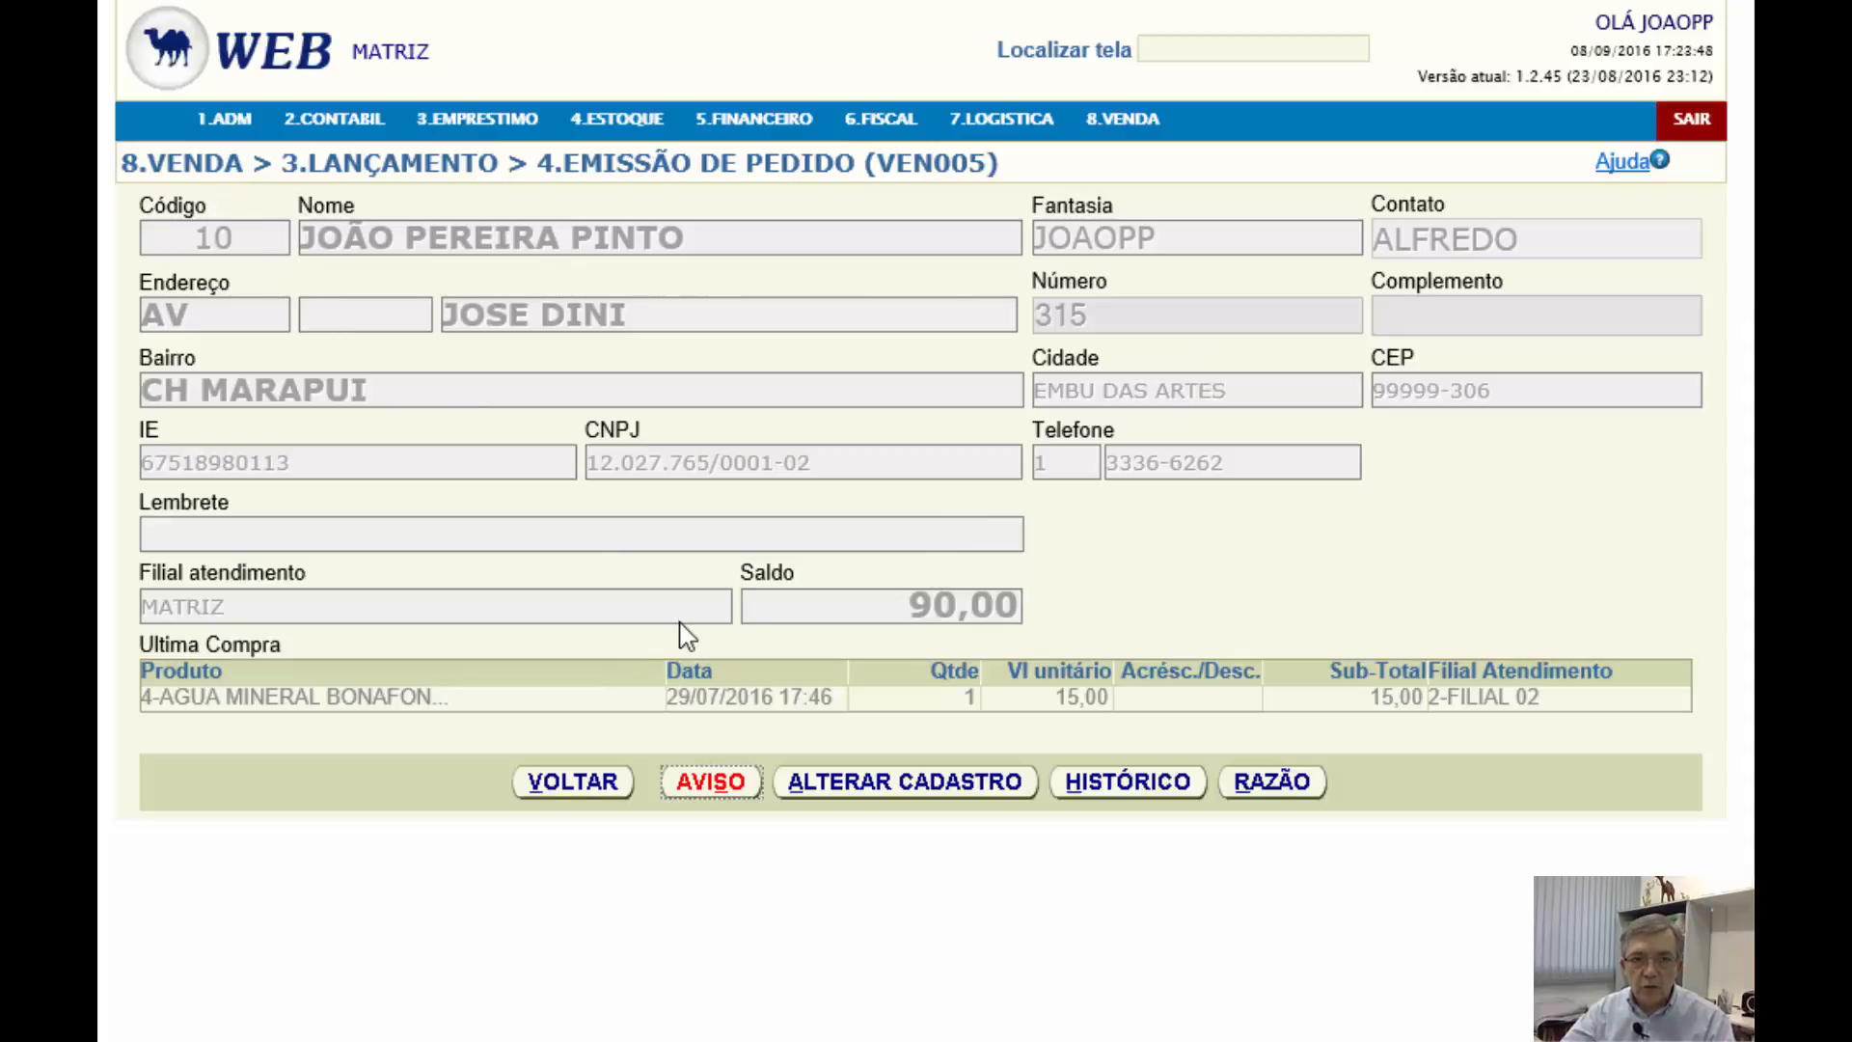
pyautogui.moveTo(1170, 256); pyautogui.dragTo(1027, 253)
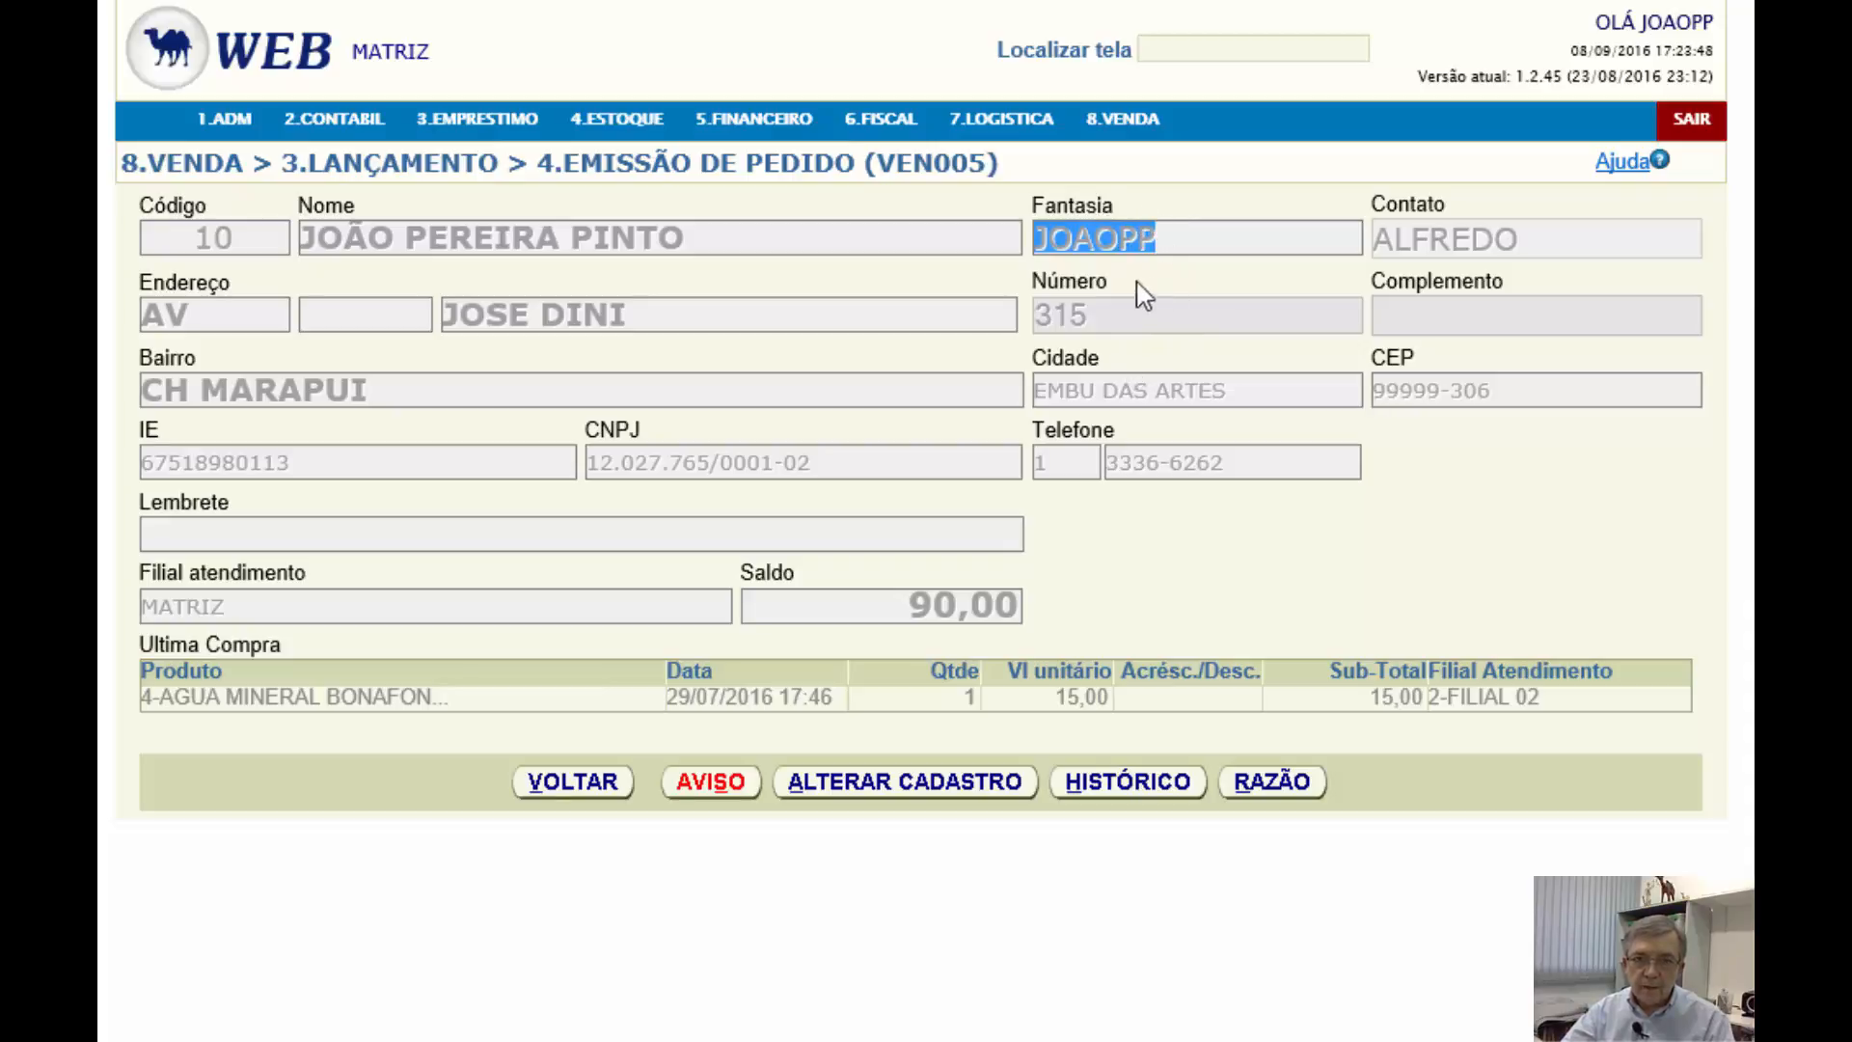
# Reload the EMISSÃO DE PEDIDO screen to clear the opened customer and start a fresh search
pyautogui.moveTo(1133, 130)
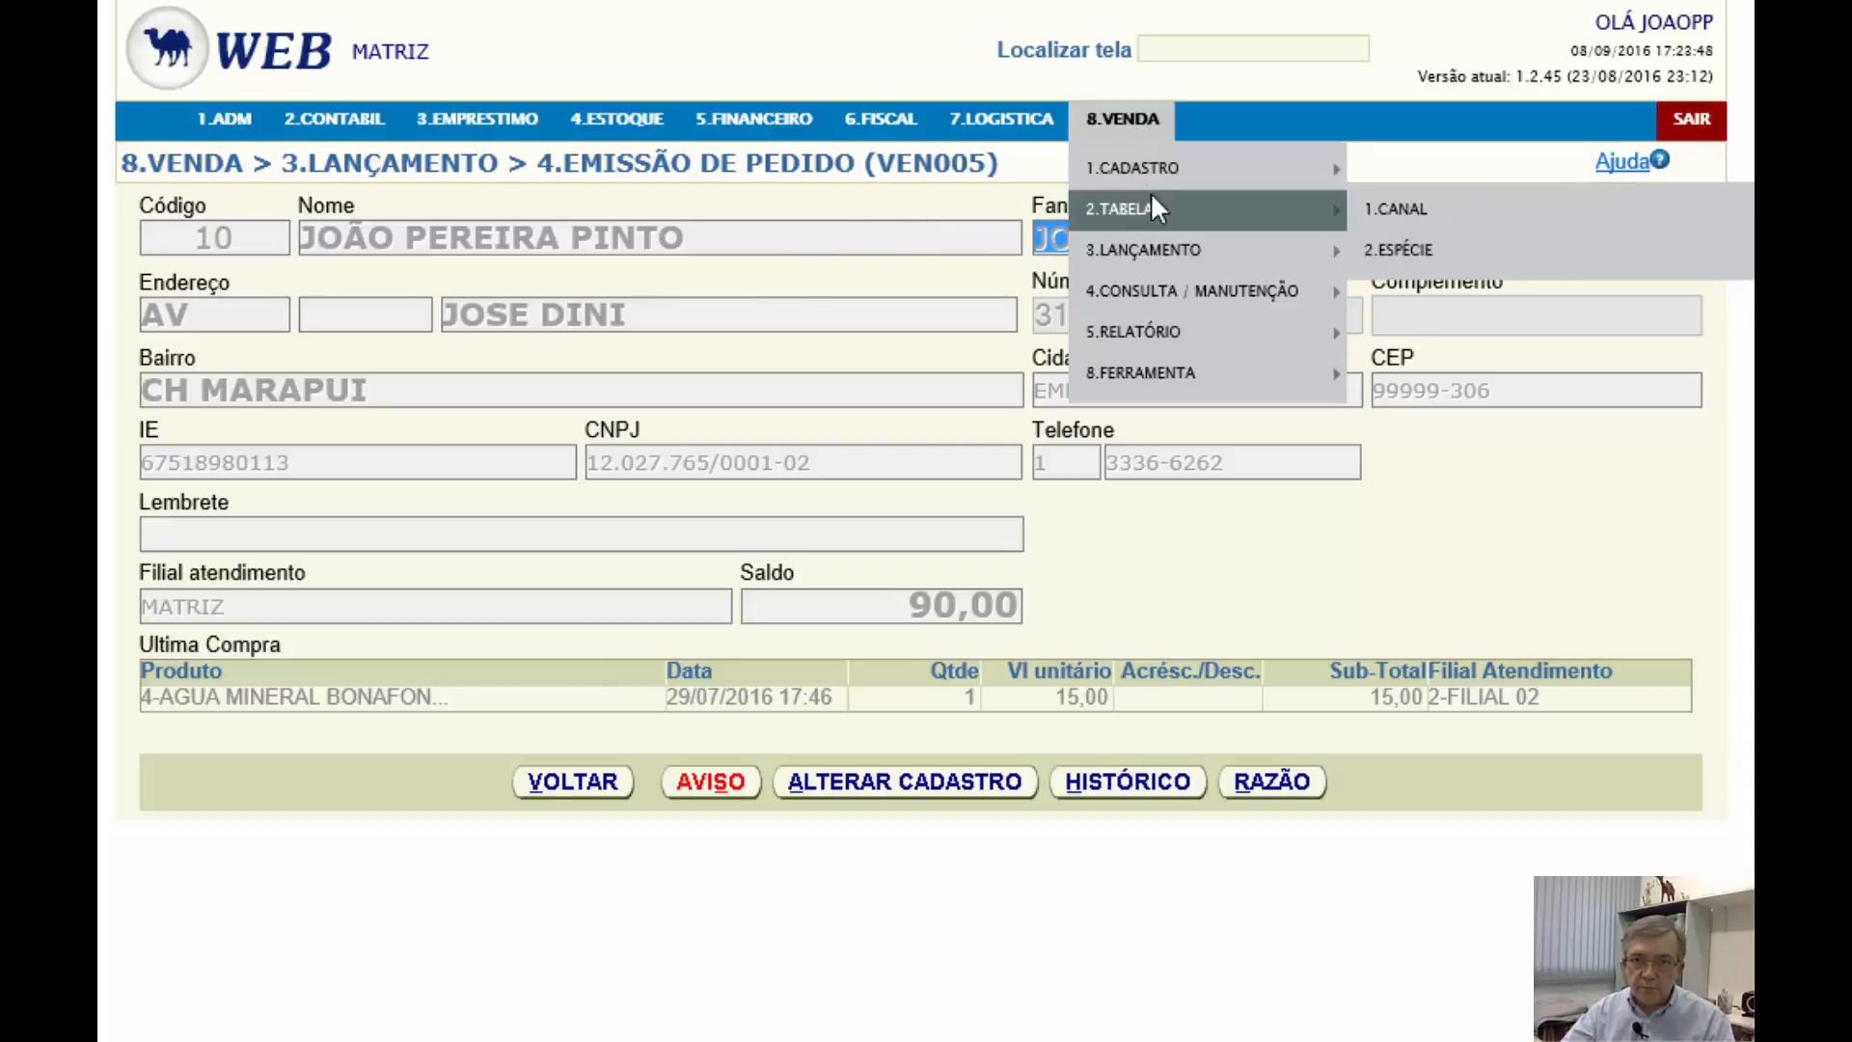
pyautogui.moveTo(1163, 253)
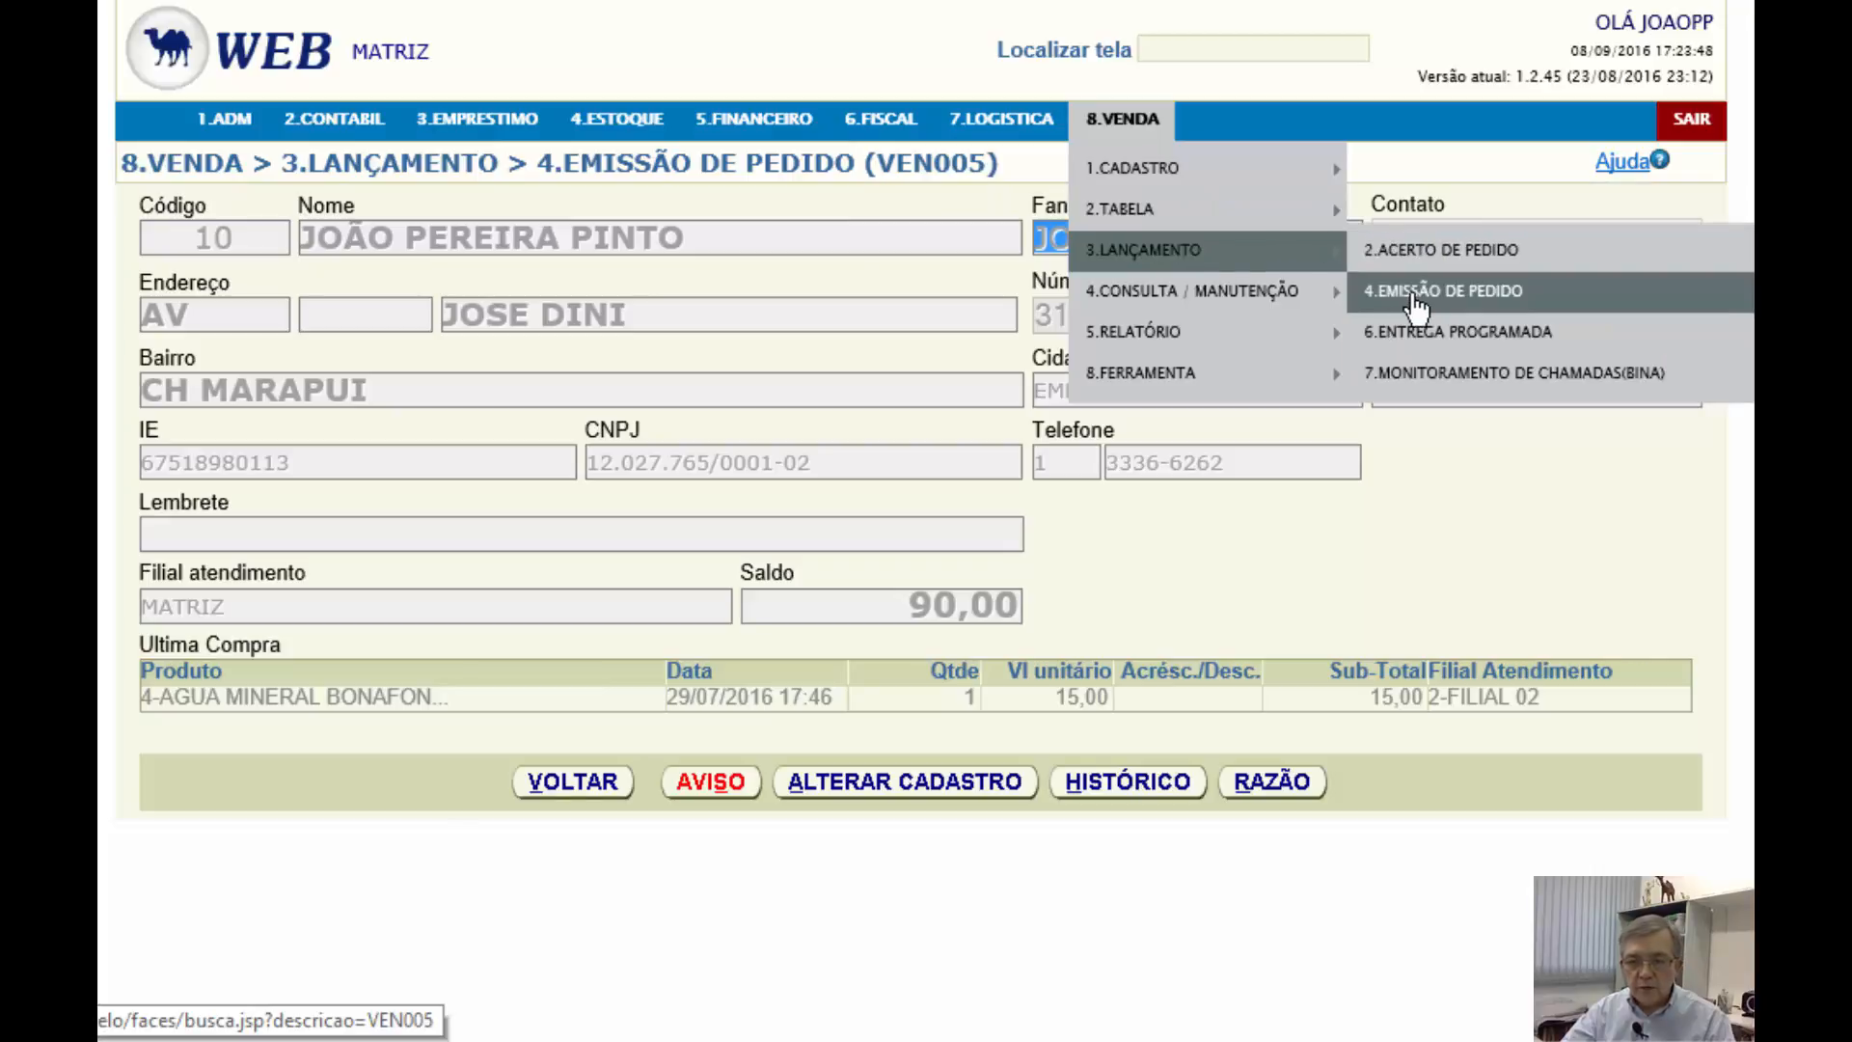
pyautogui.click(1416, 307)
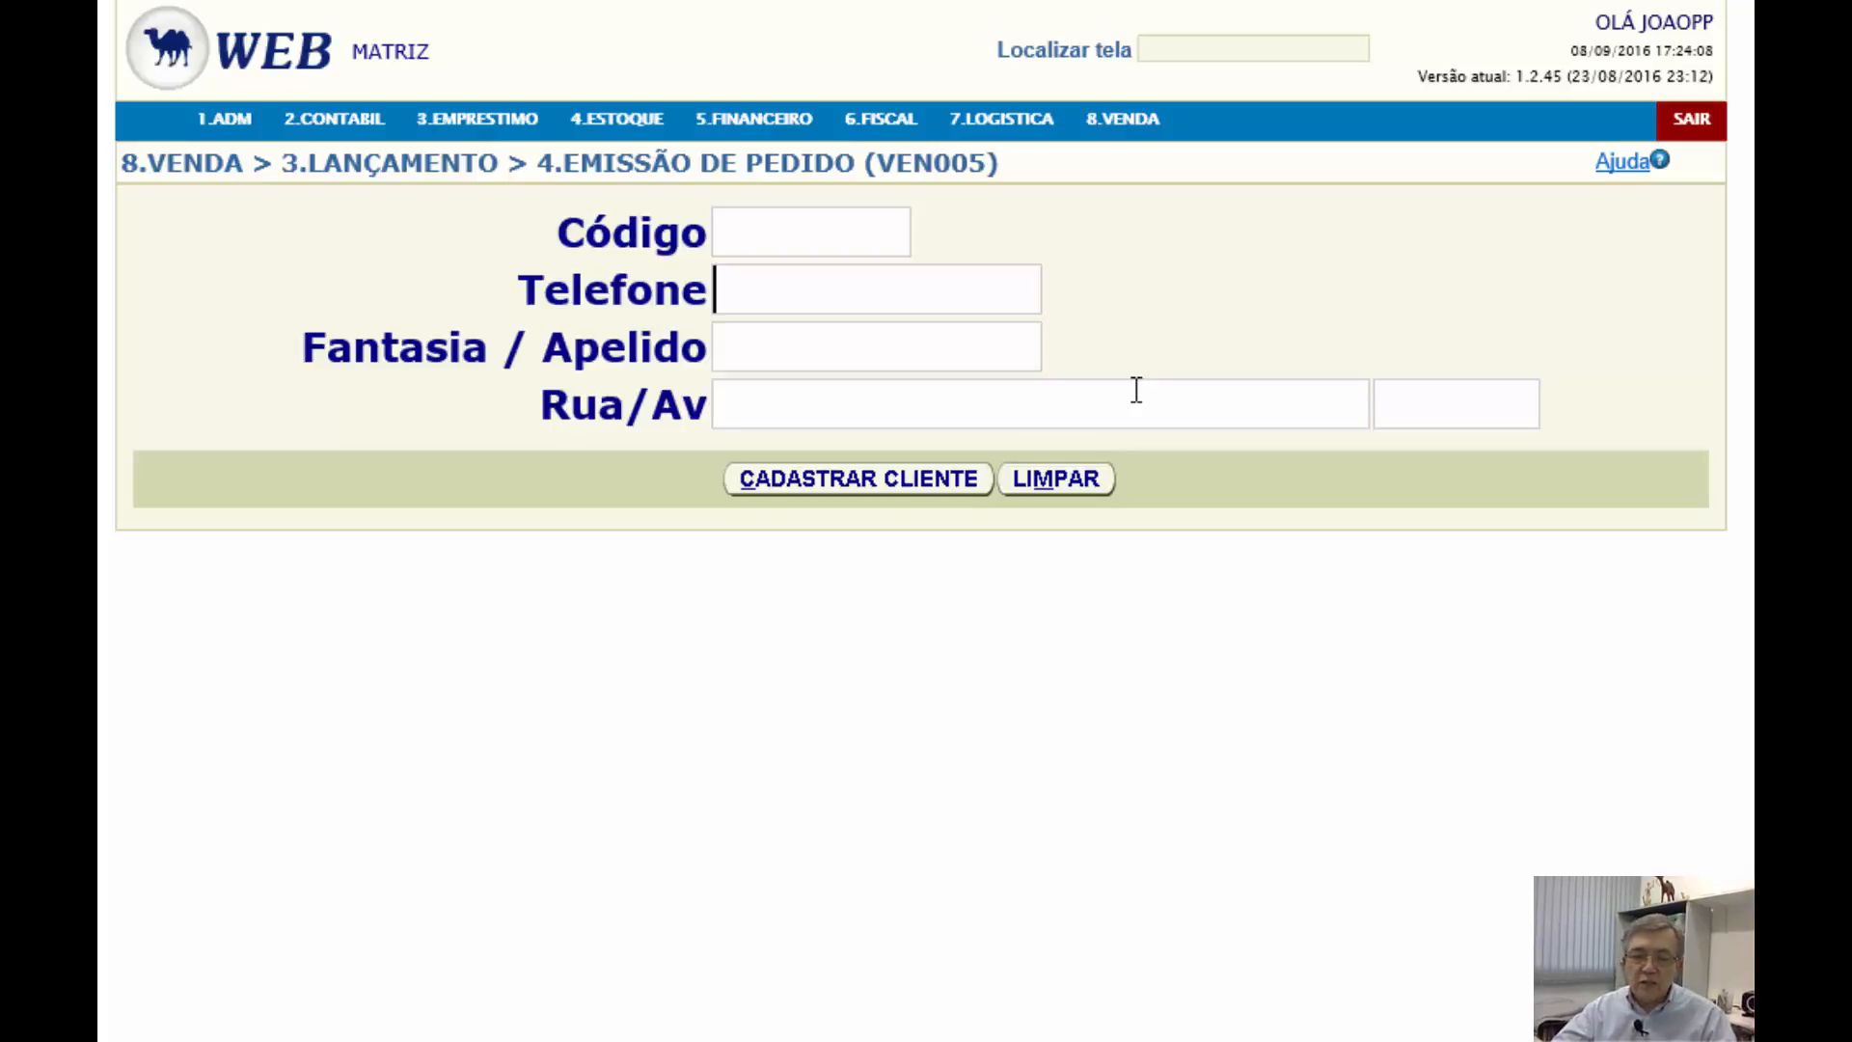
# Search for the customer by telephone number and select the customer with code 10 from the results
pyautogui.write('333662')
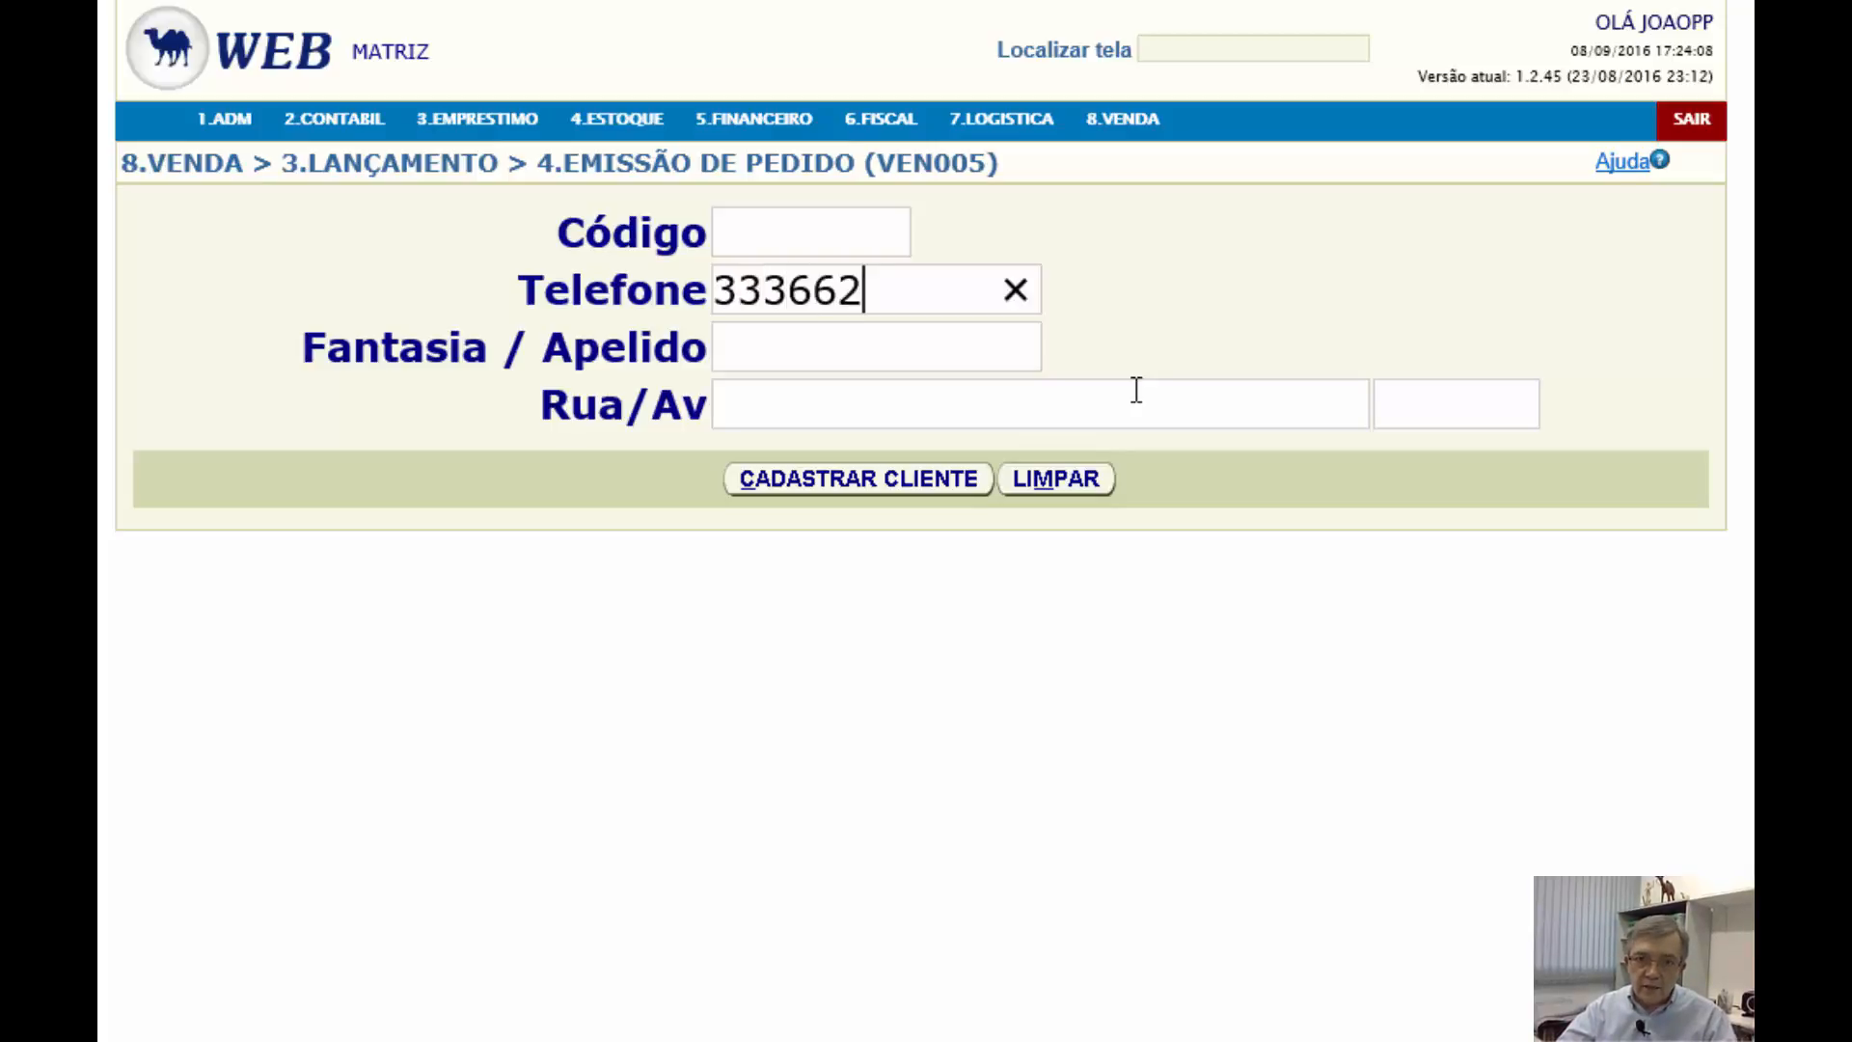
pyautogui.write('62')
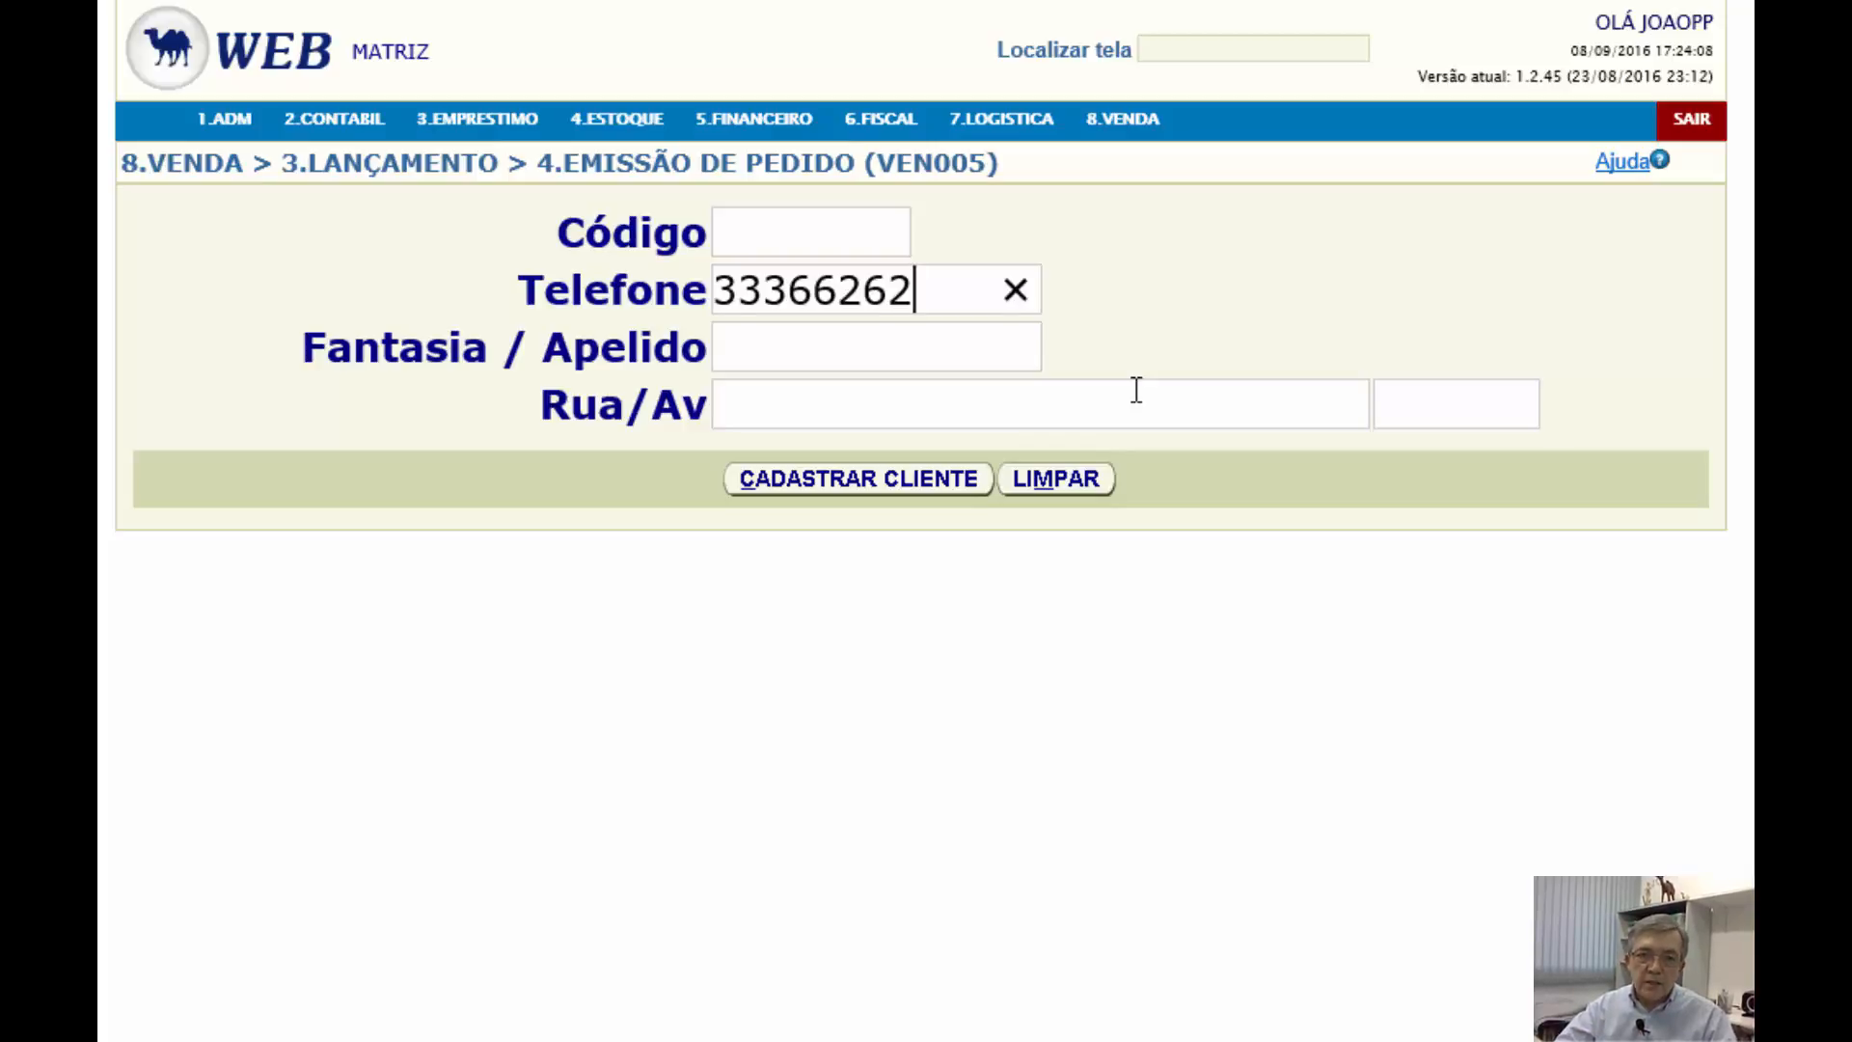
pyautogui.press('Return')
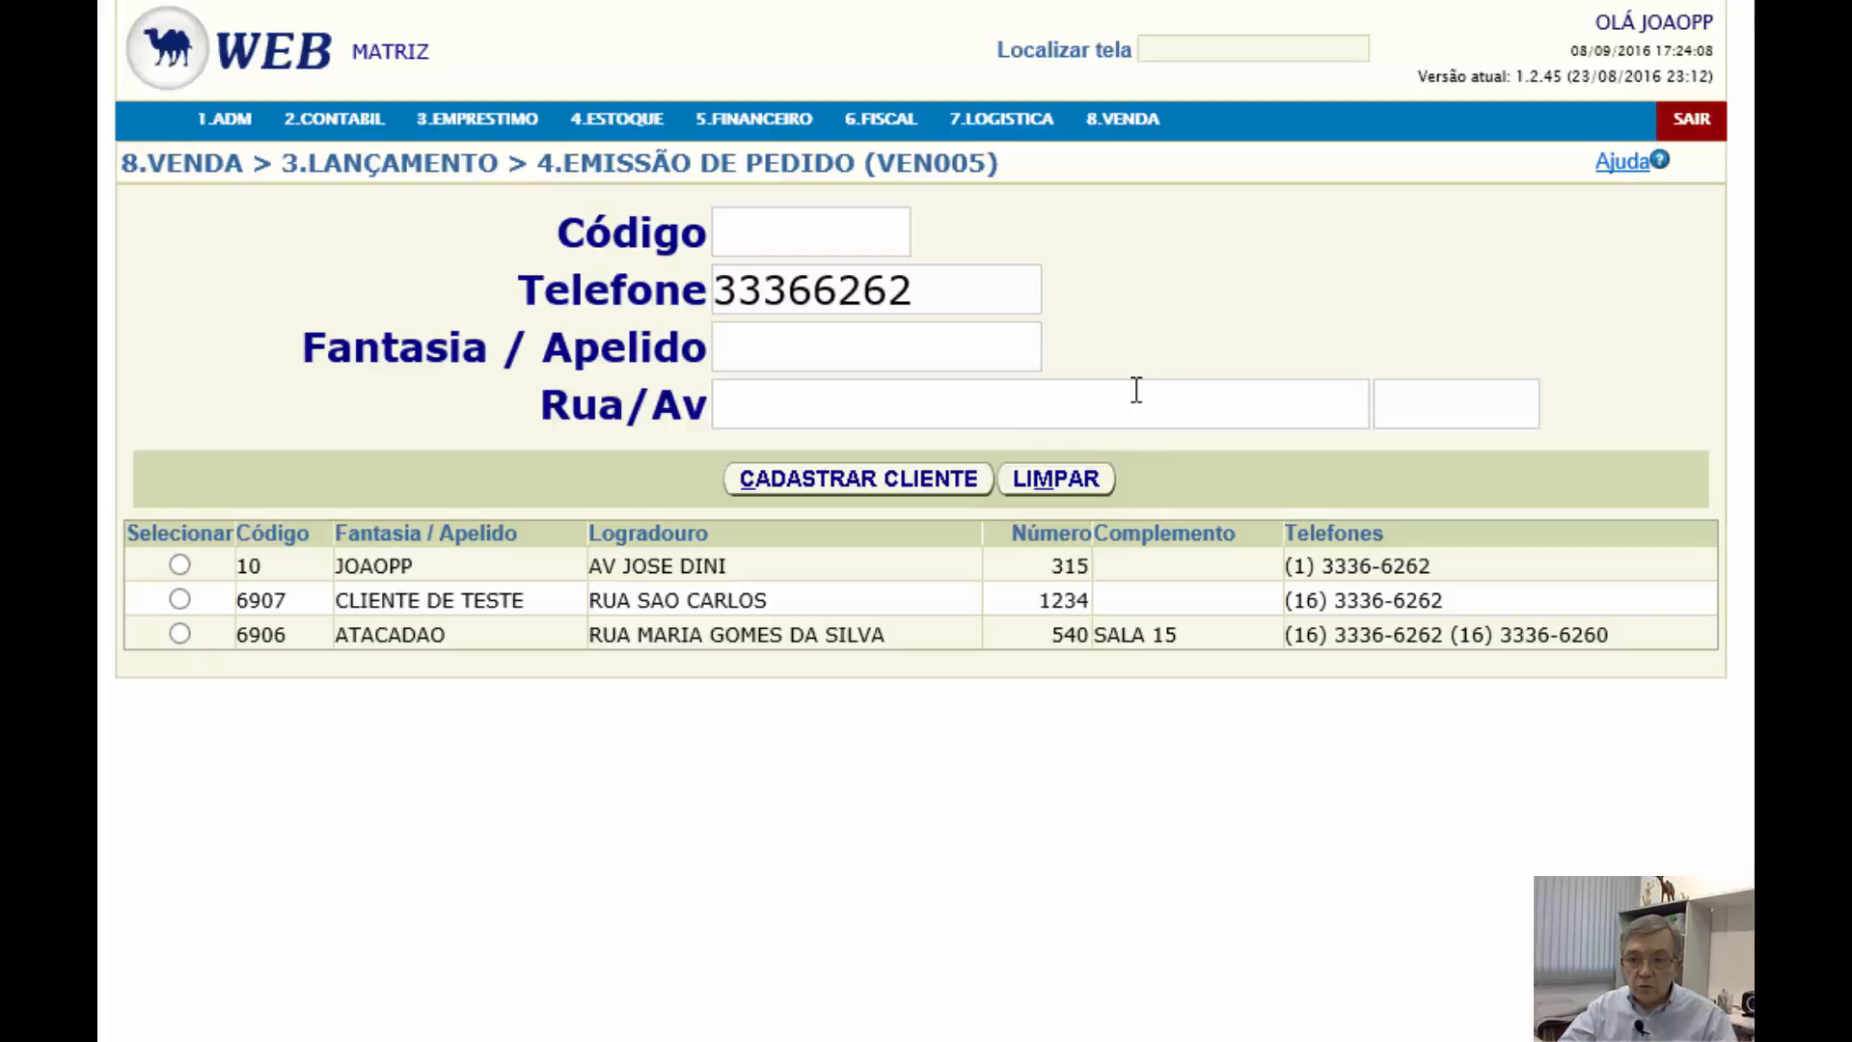
pyautogui.doubleClick(1000, 305)
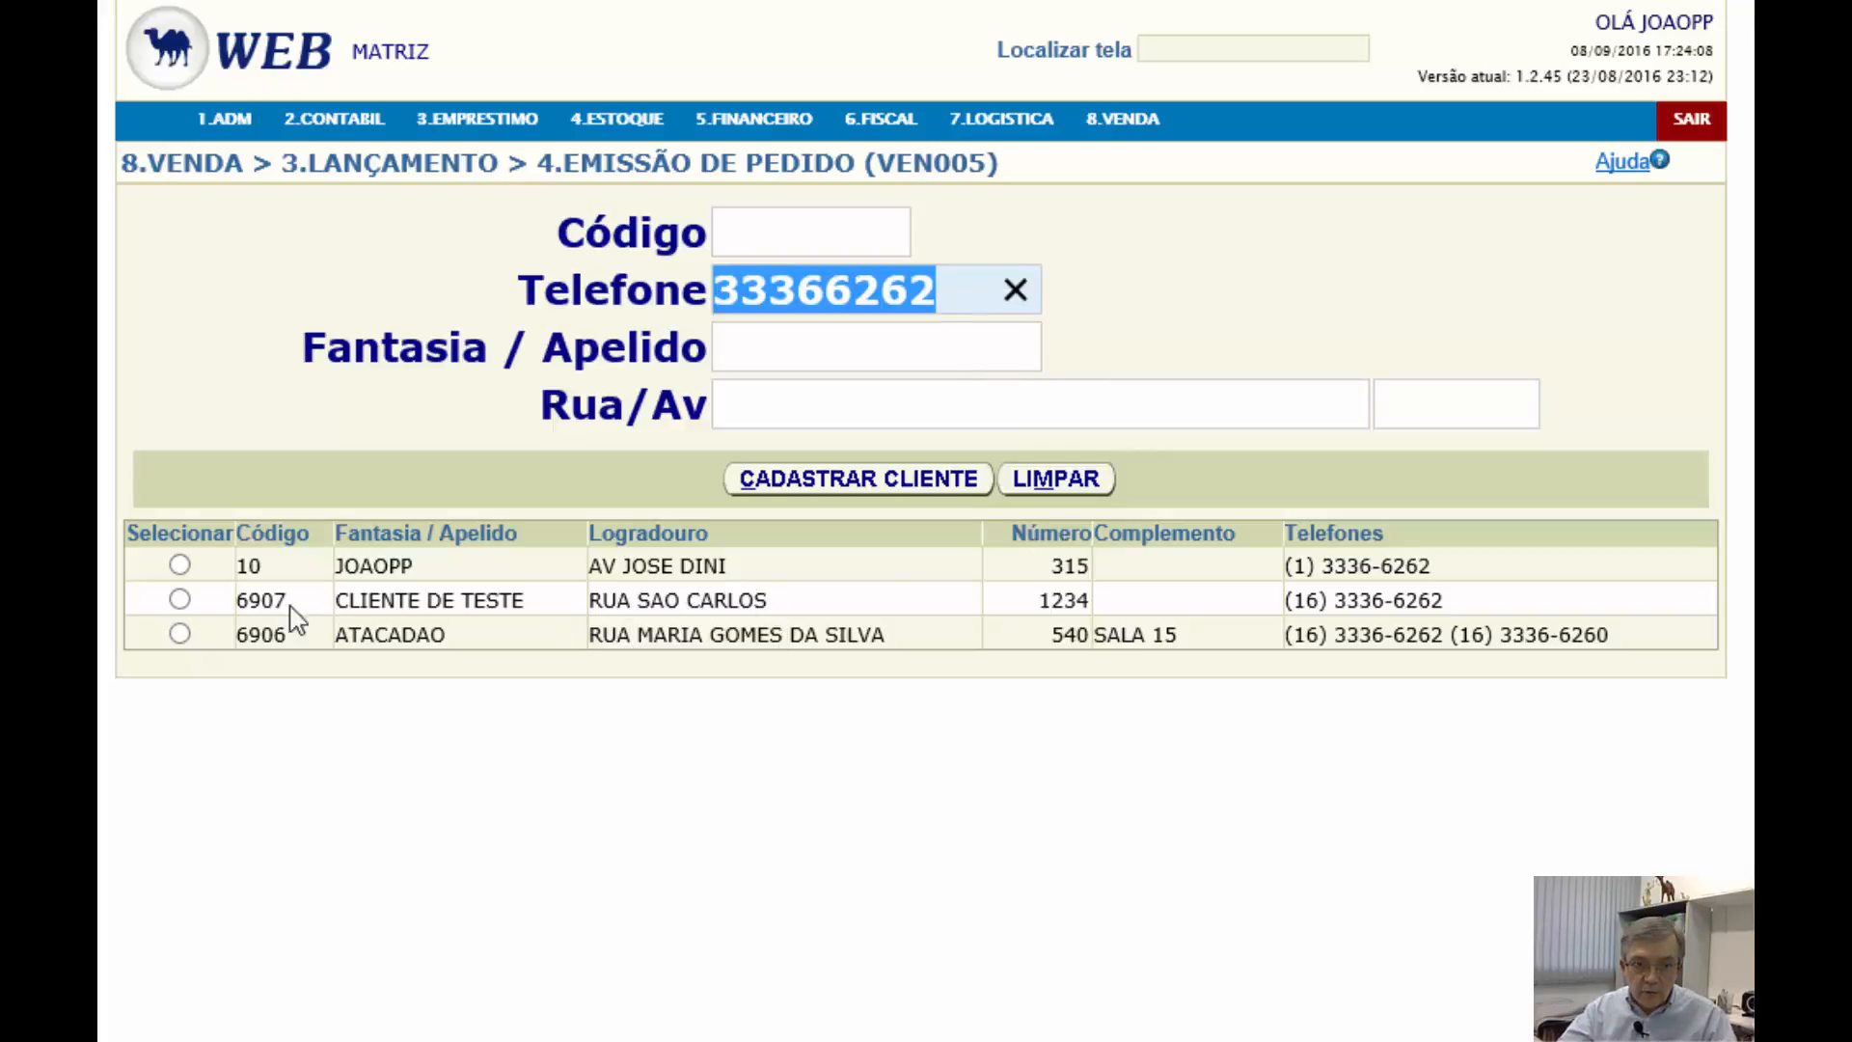
pyautogui.click(181, 566)
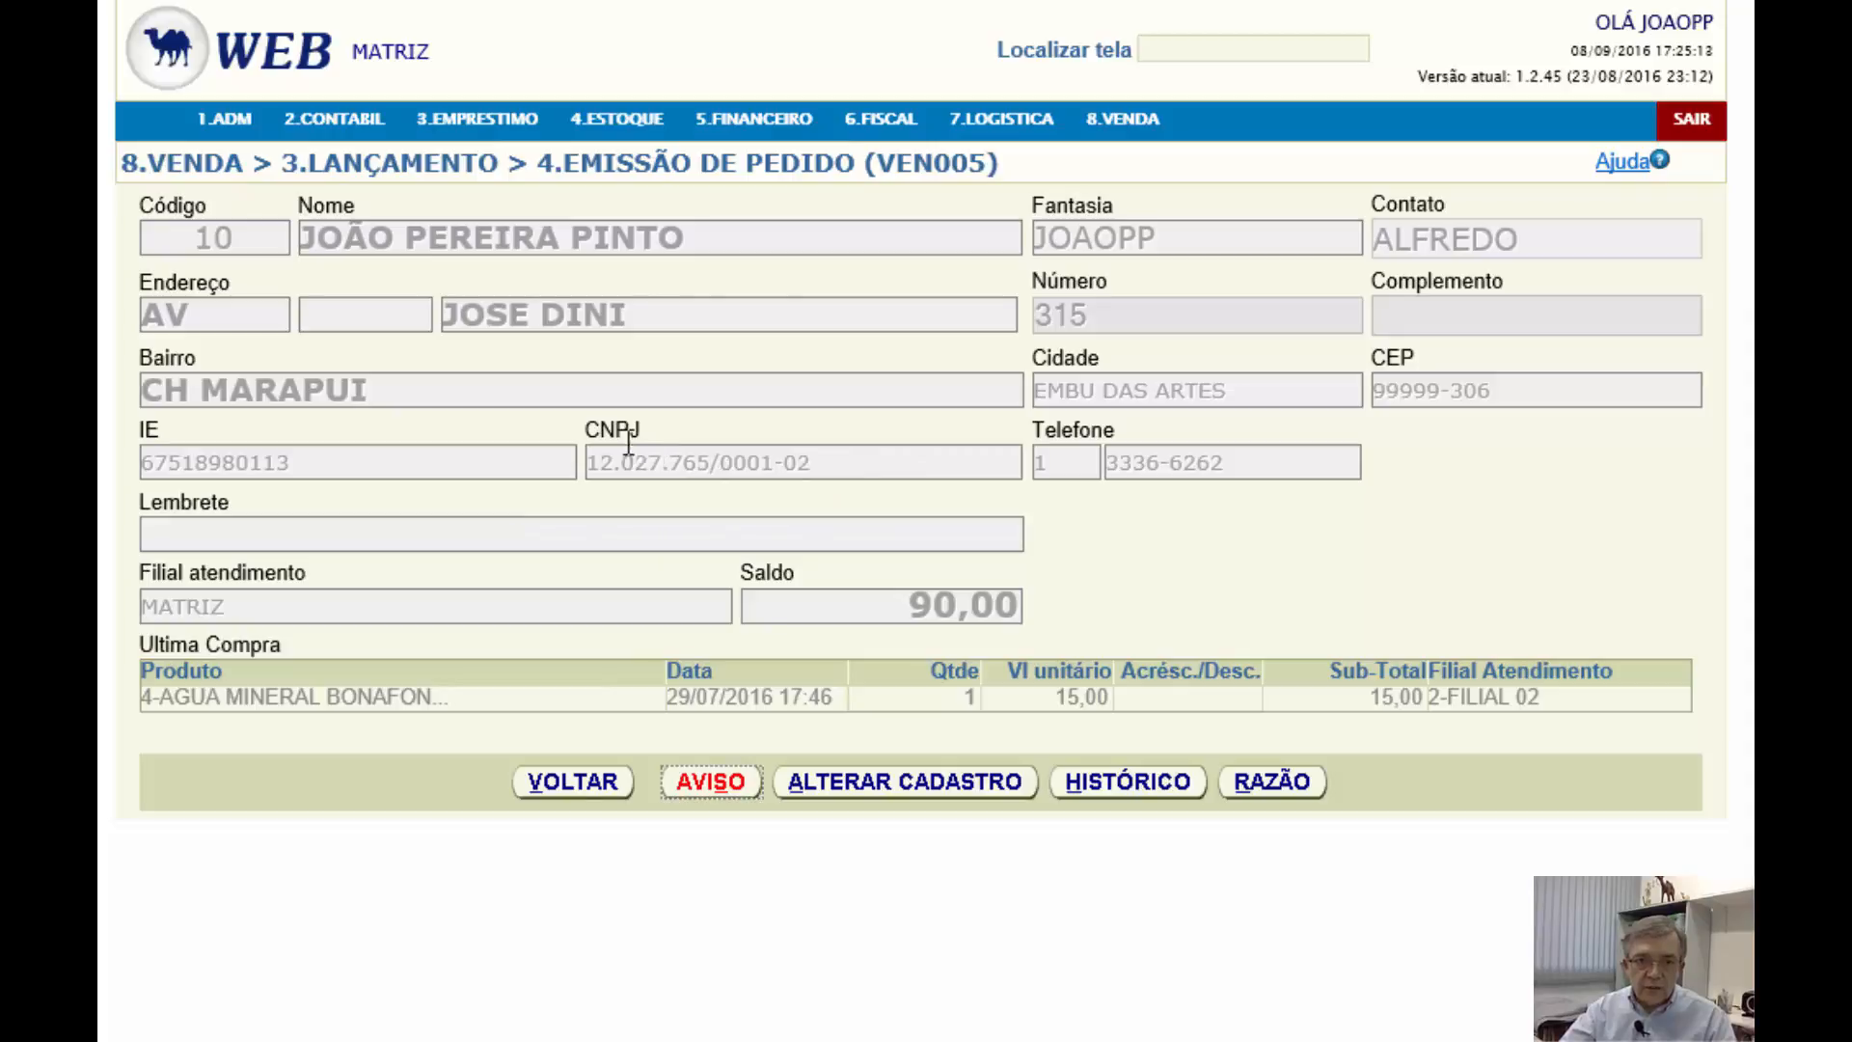
# Examine the CNPJ field on the opened customer record
pyautogui.moveTo(815, 473); pyautogui.dragTo(589, 478)
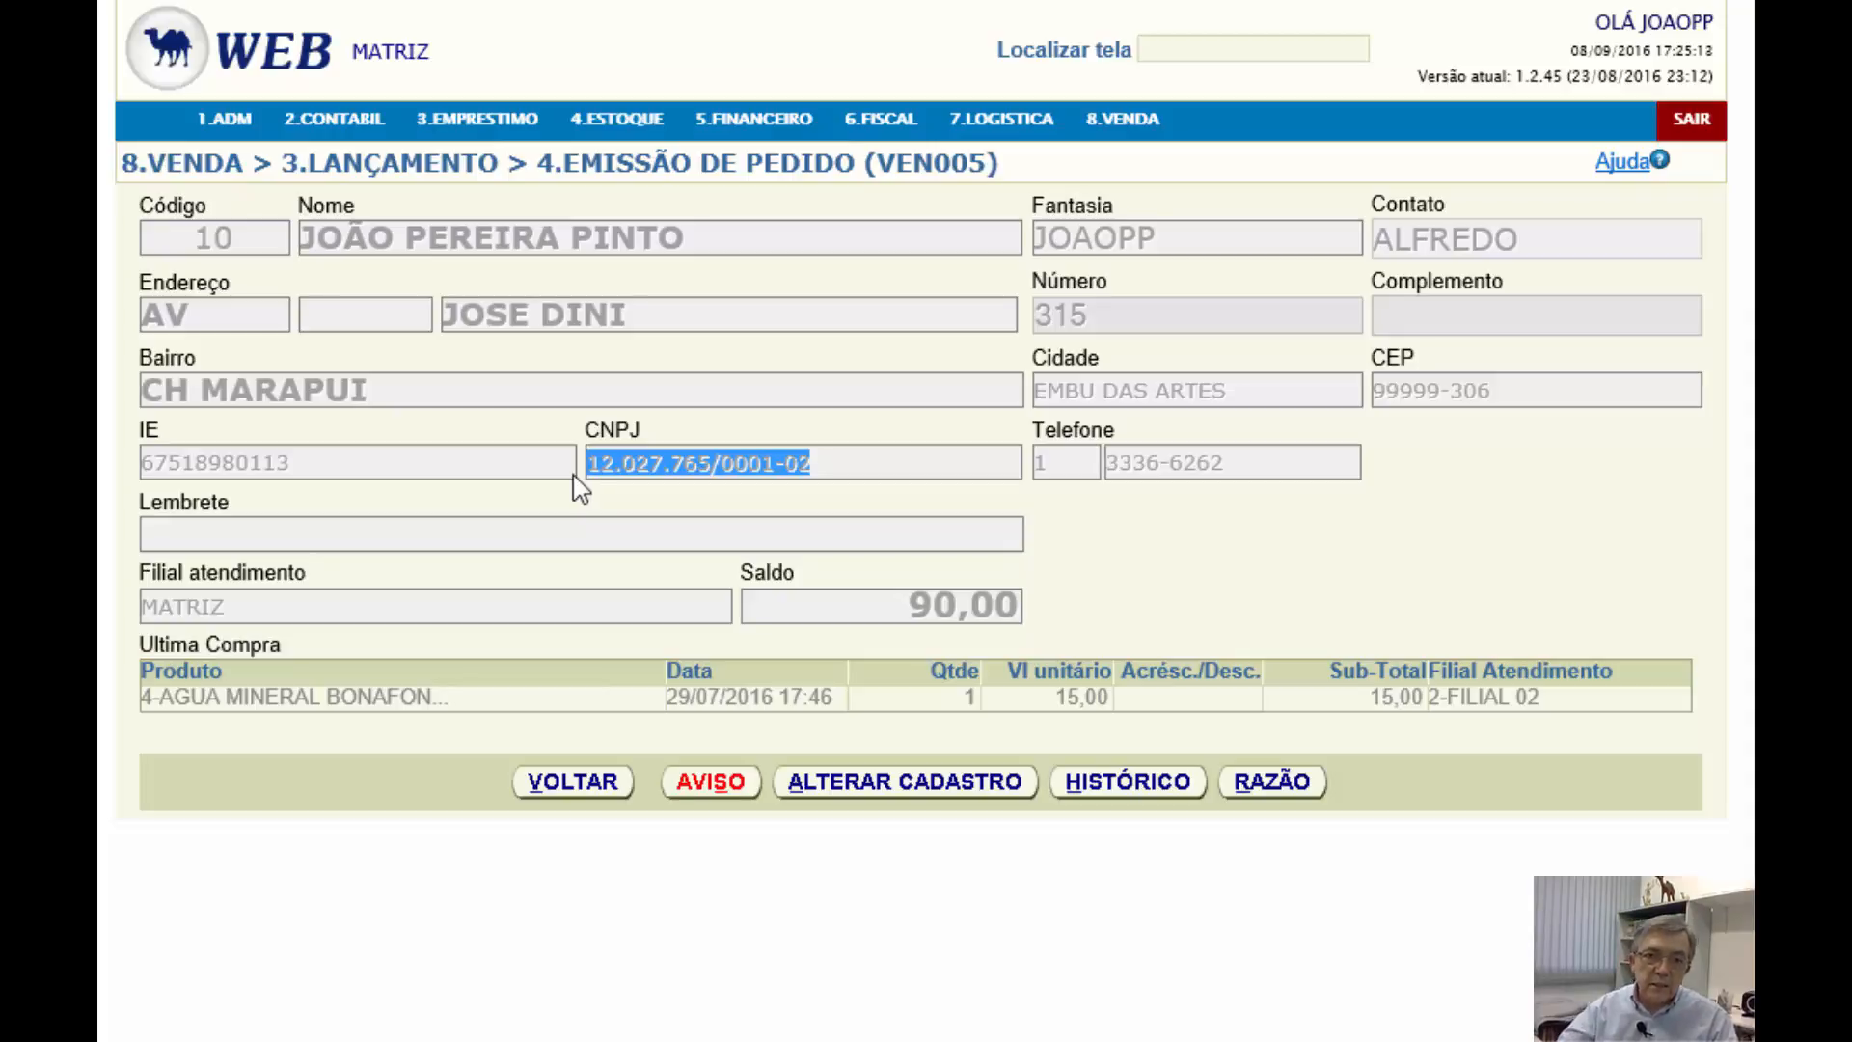
pyautogui.moveTo(779, 468); pyautogui.dragTo(560, 459)
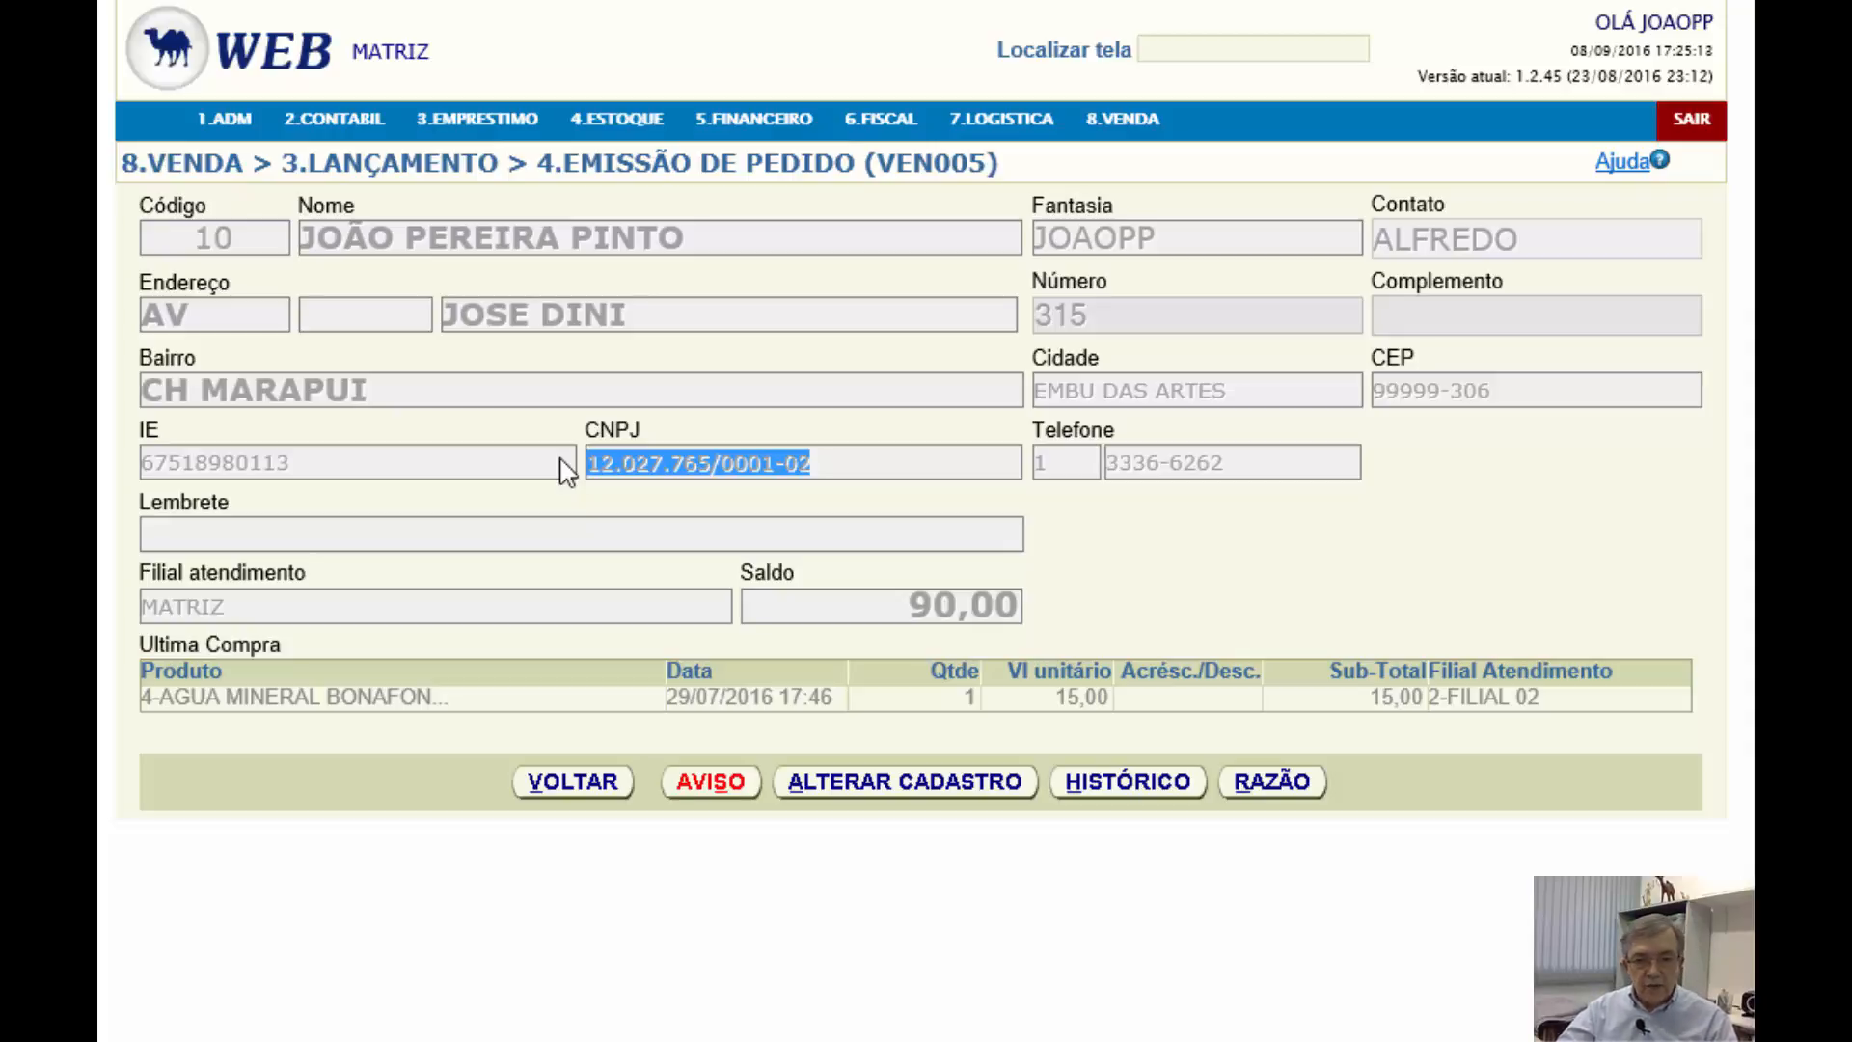
pyautogui.click(966, 161)
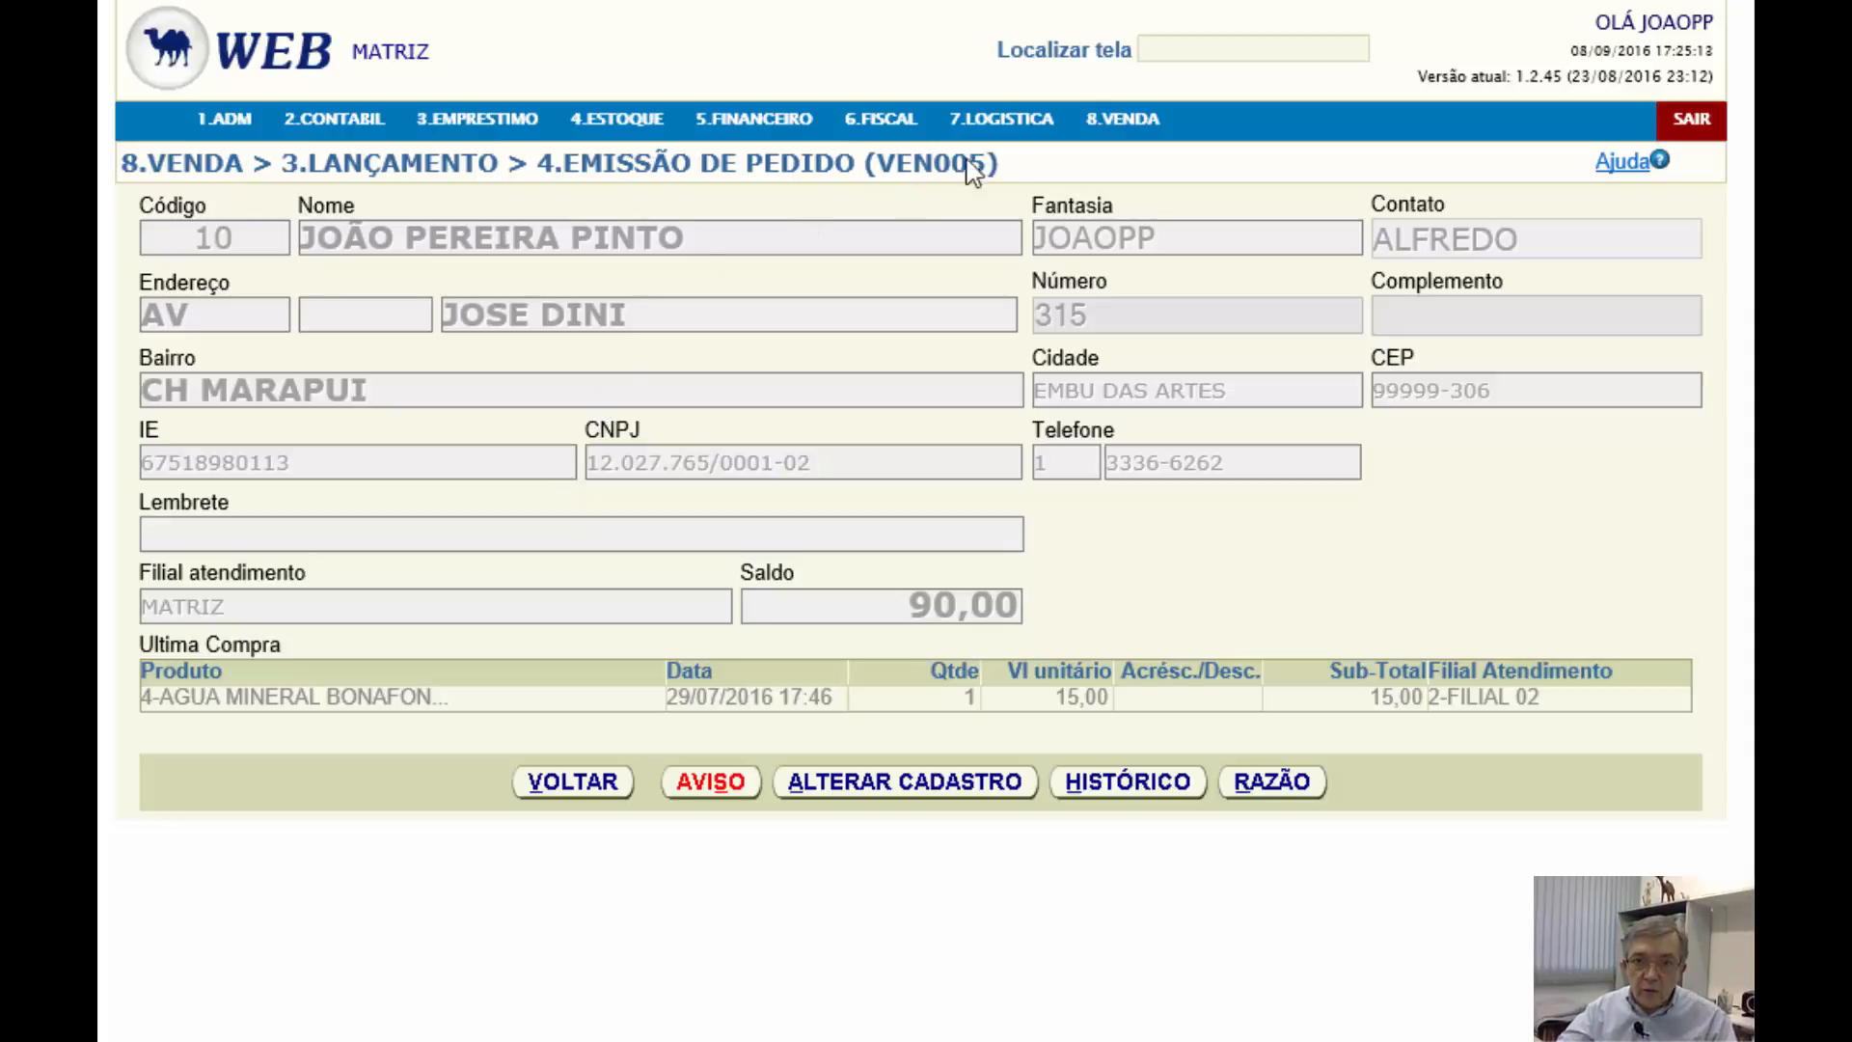
pyautogui.moveTo(1132, 125)
pyautogui.moveTo(1279, 152)
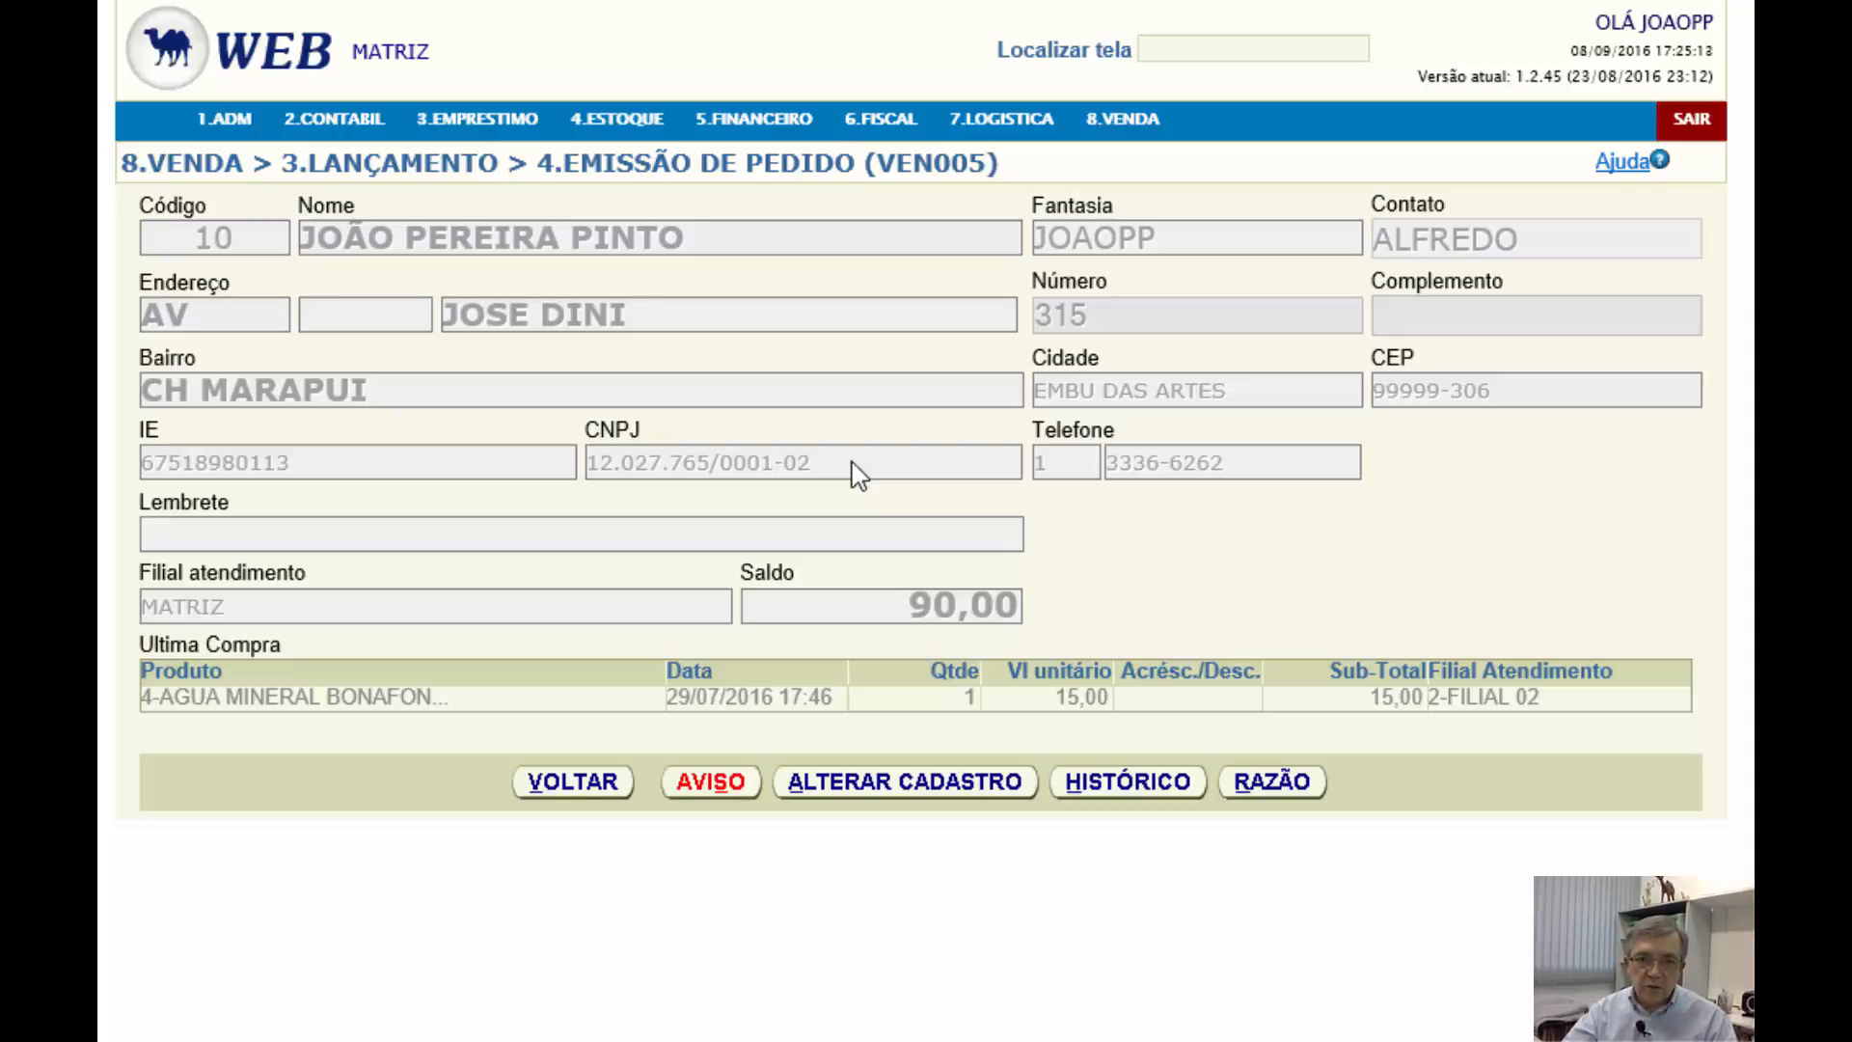
pyautogui.moveTo(797, 474); pyautogui.dragTo(582, 469)
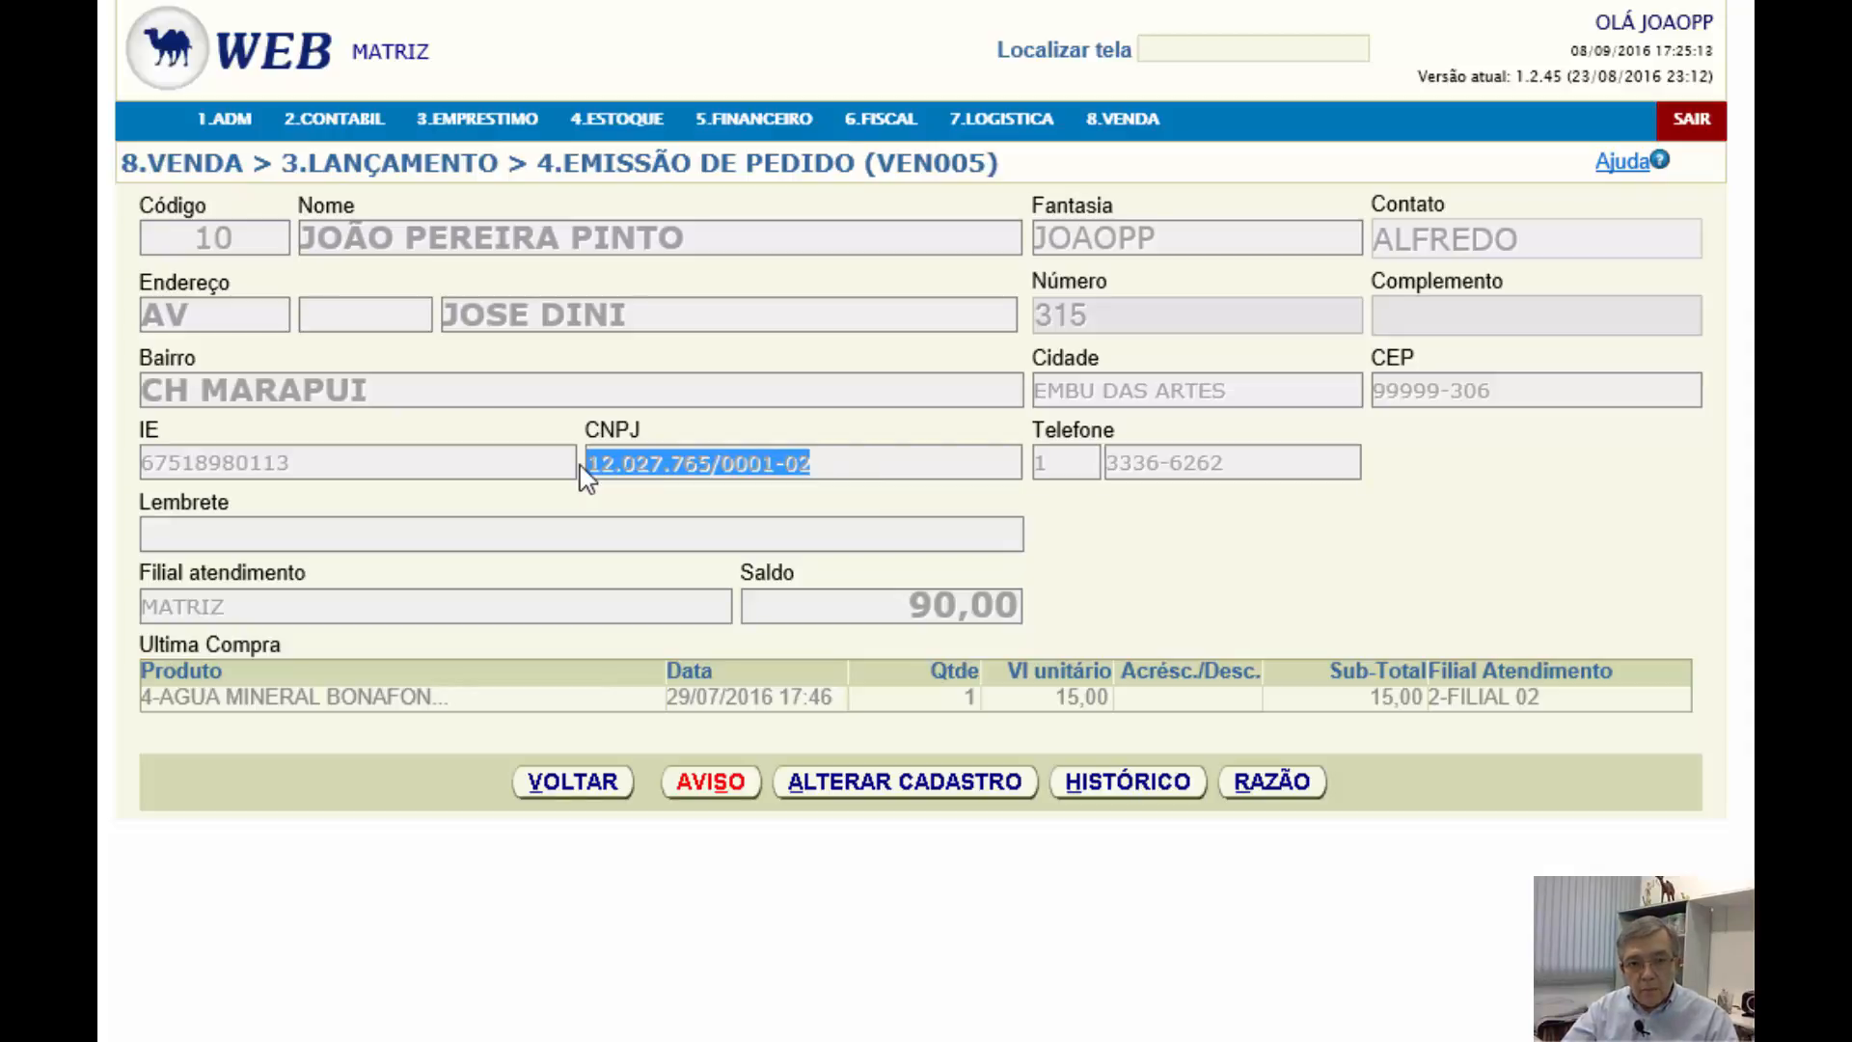
# Open the customer's registration for editing, save it and return to the order screen
pyautogui.moveTo(585, 478); pyautogui.dragTo(984, 815)
pyautogui.moveTo(821, 811); pyautogui.dragTo(883, 776)
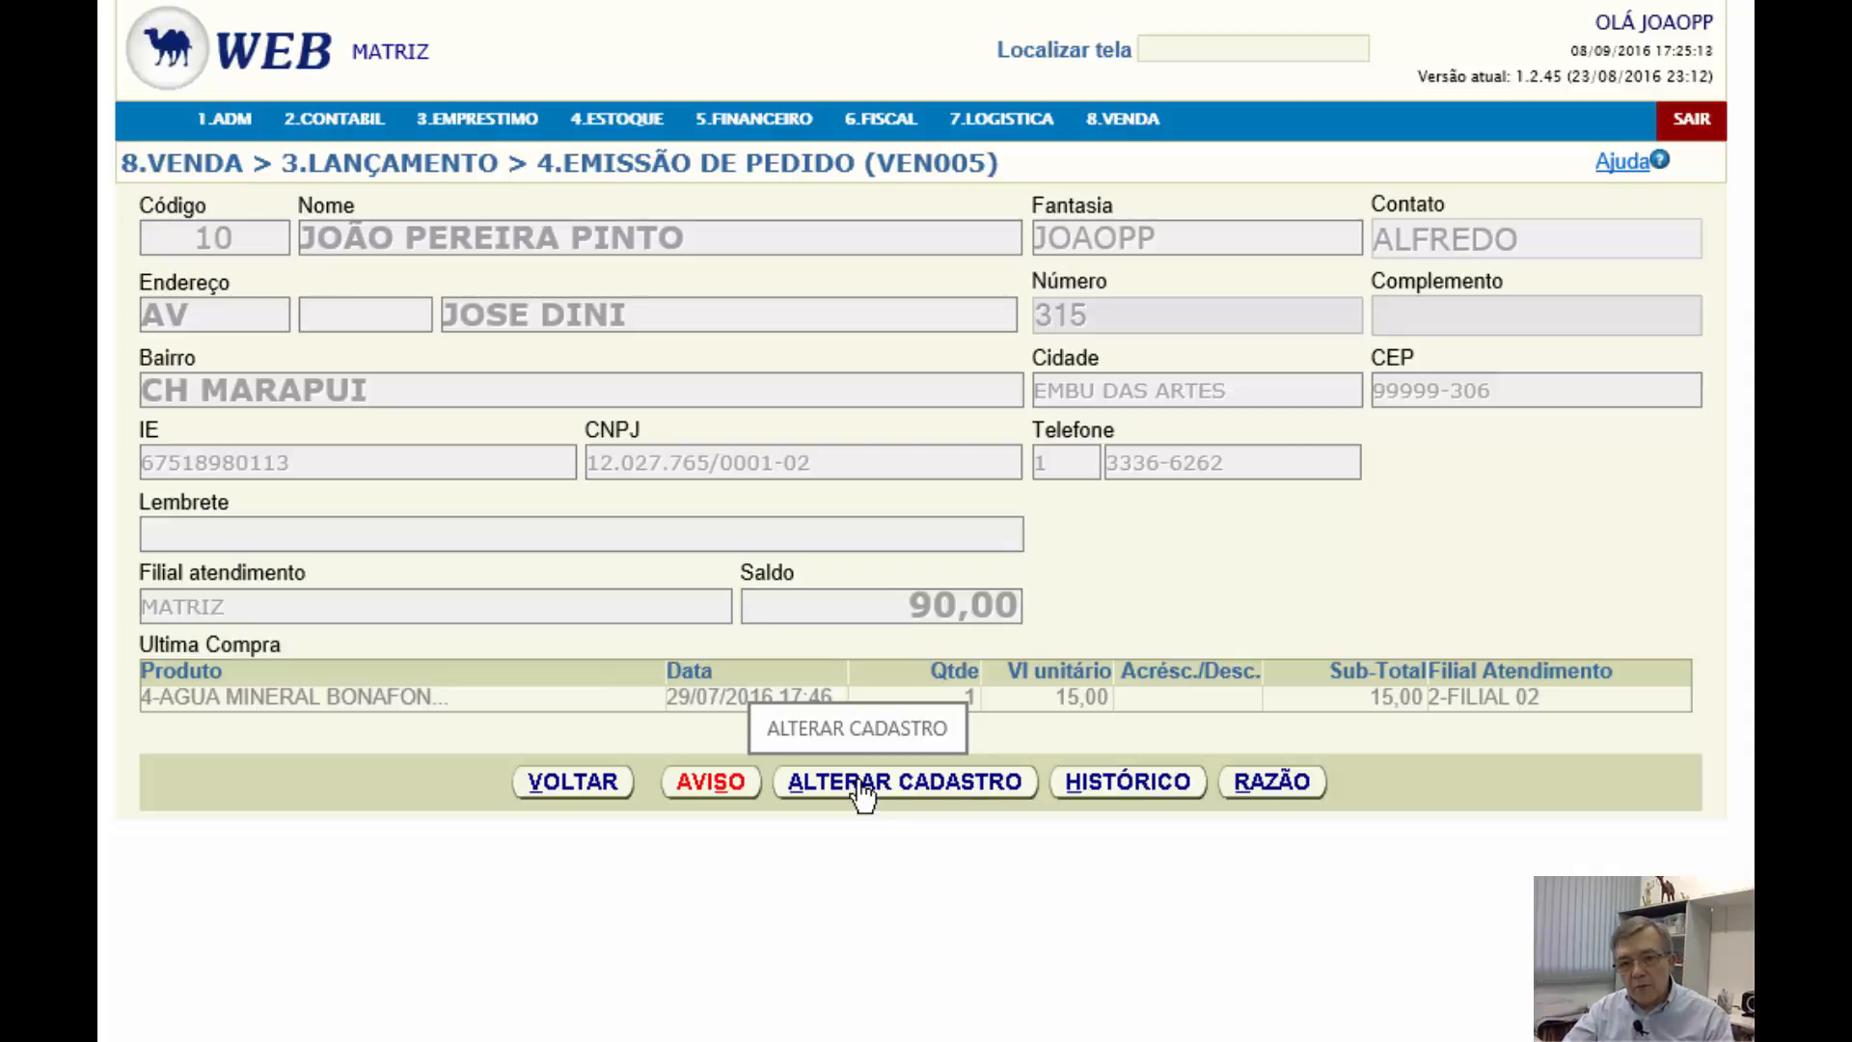
pyautogui.click(807, 789)
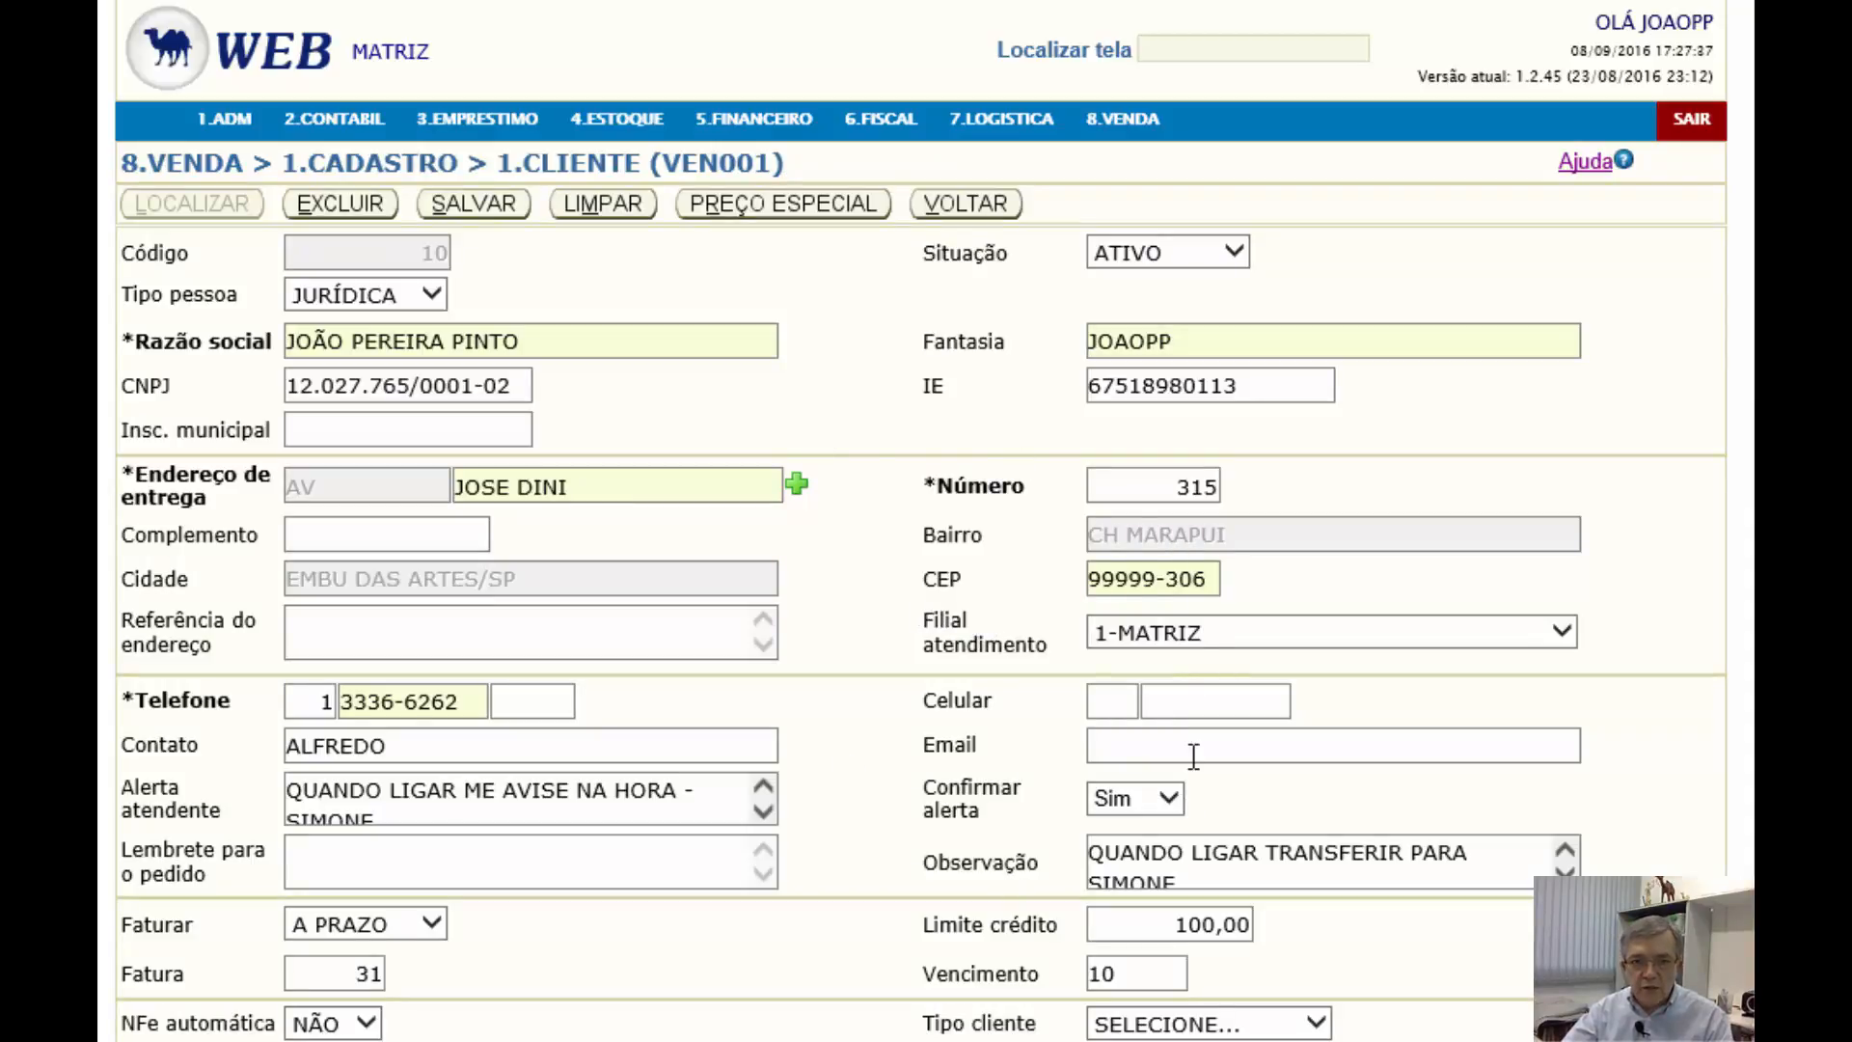
pyautogui.click(460, 214)
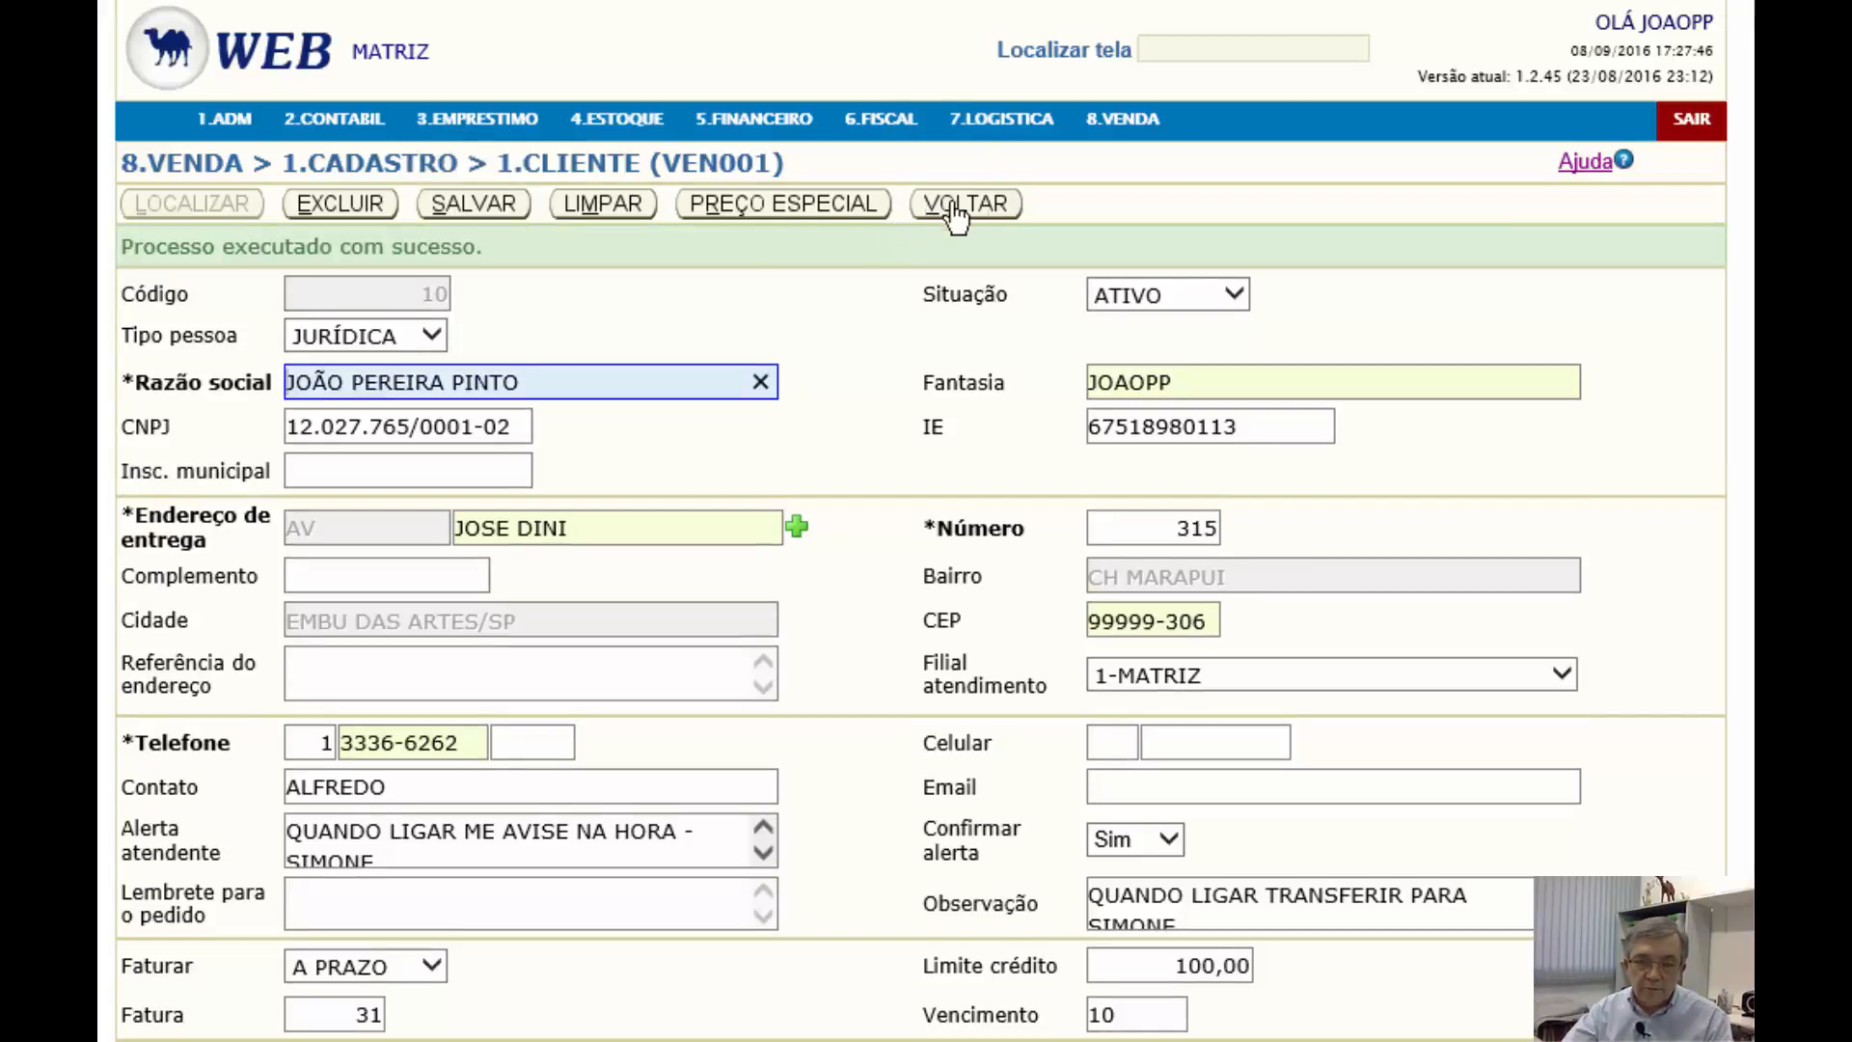
pyautogui.click(976, 212)
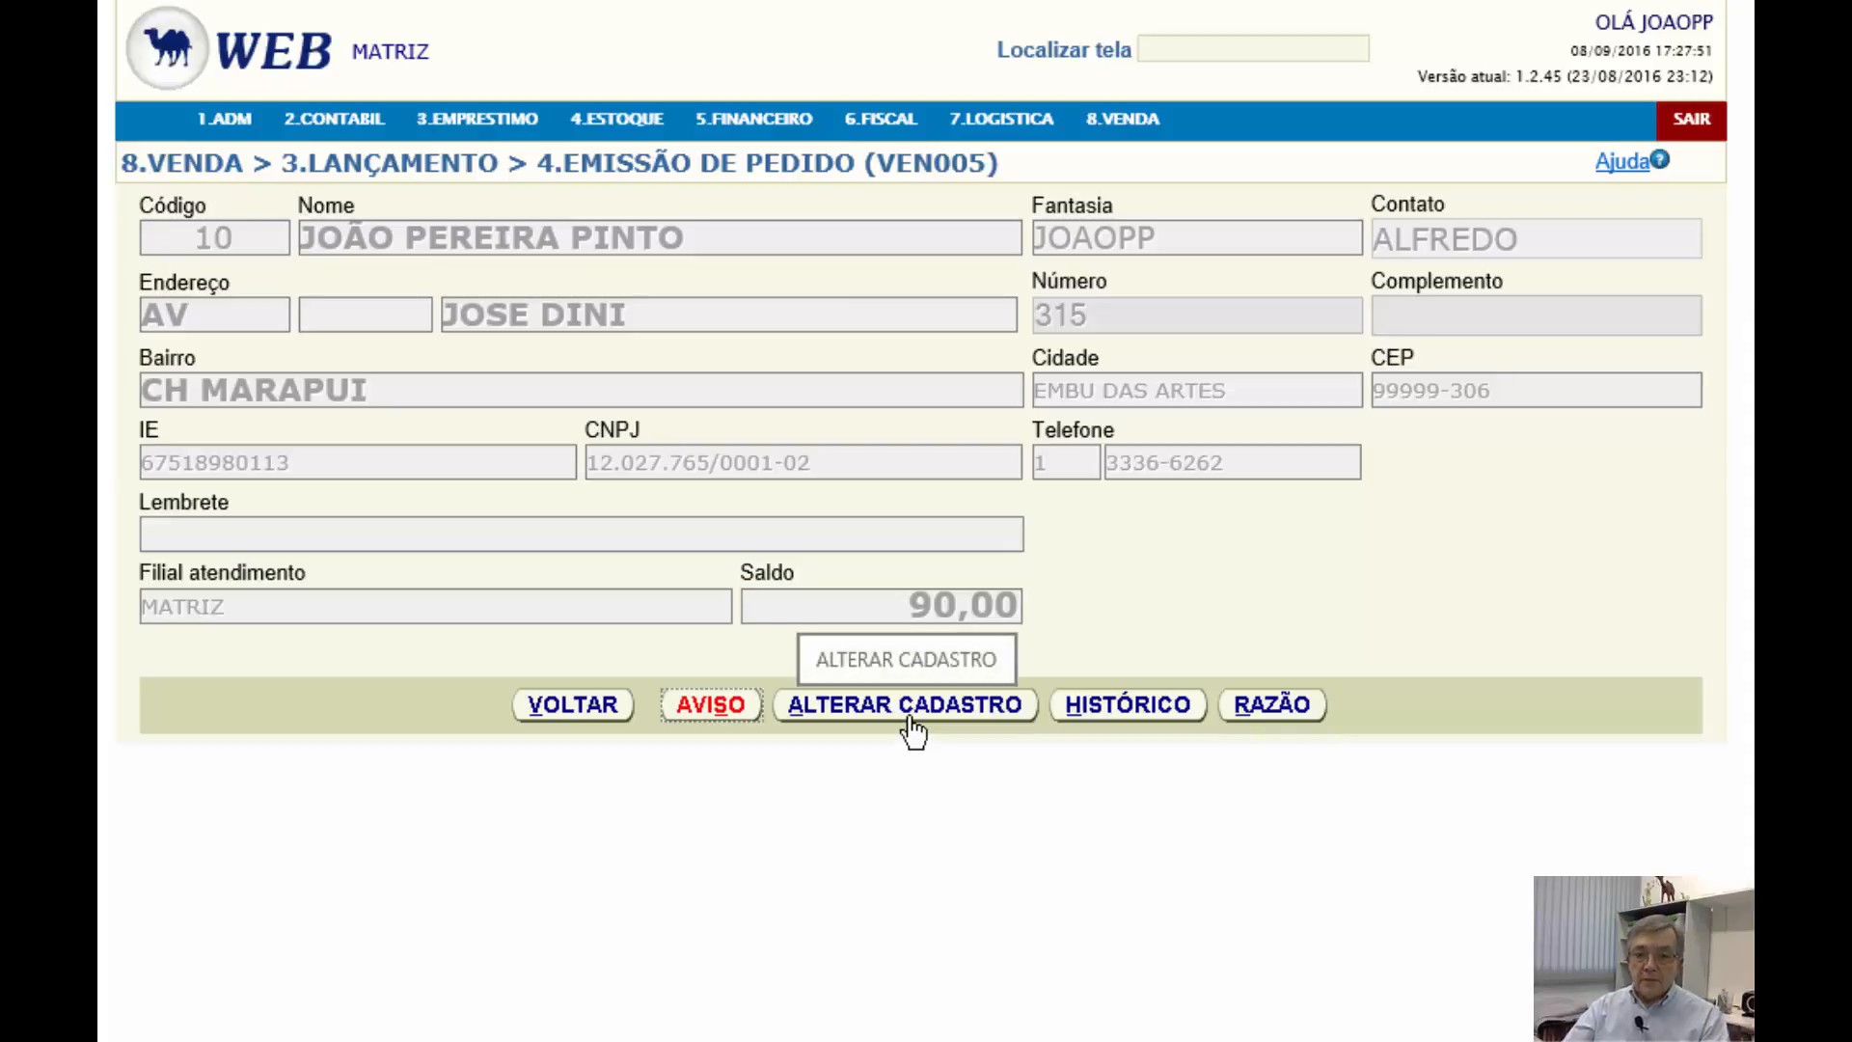
# Review the customer's purchase history and the RAZÃO ledger report, closing each to return to the order screen
pyautogui.click(1114, 709)
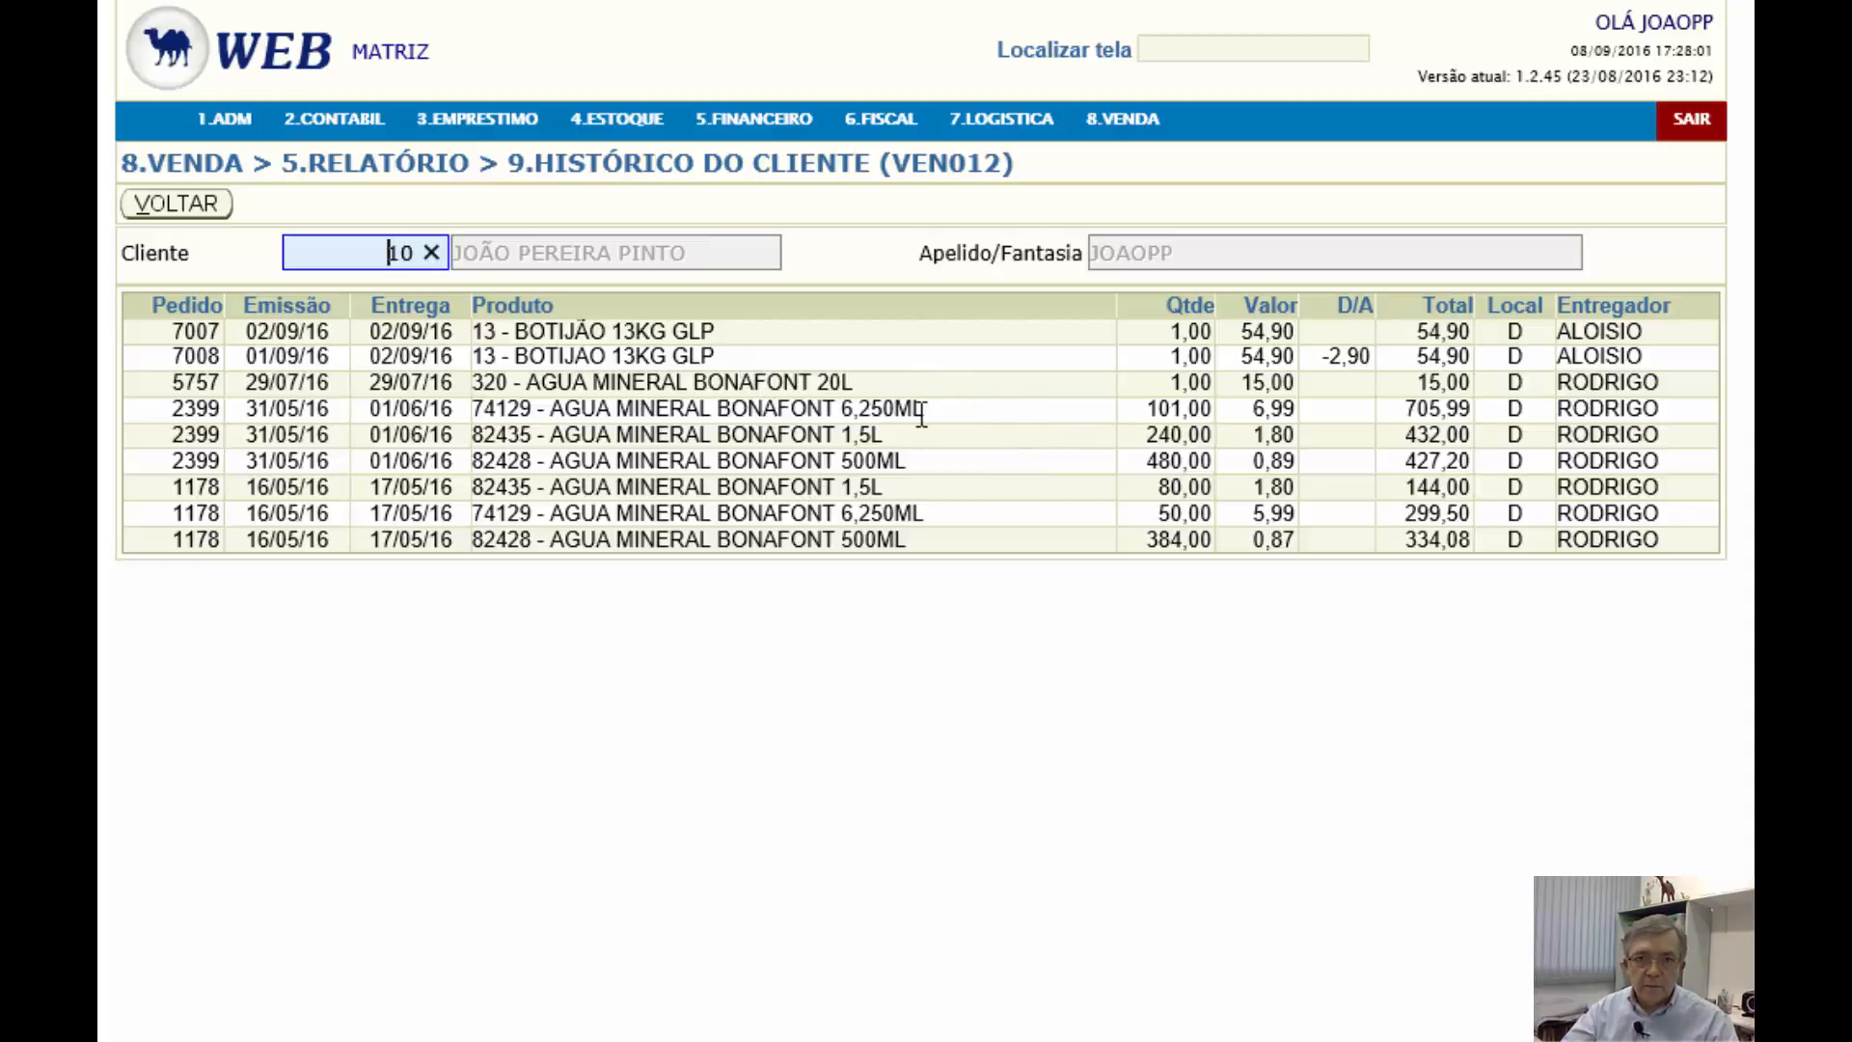
pyautogui.click(157, 207)
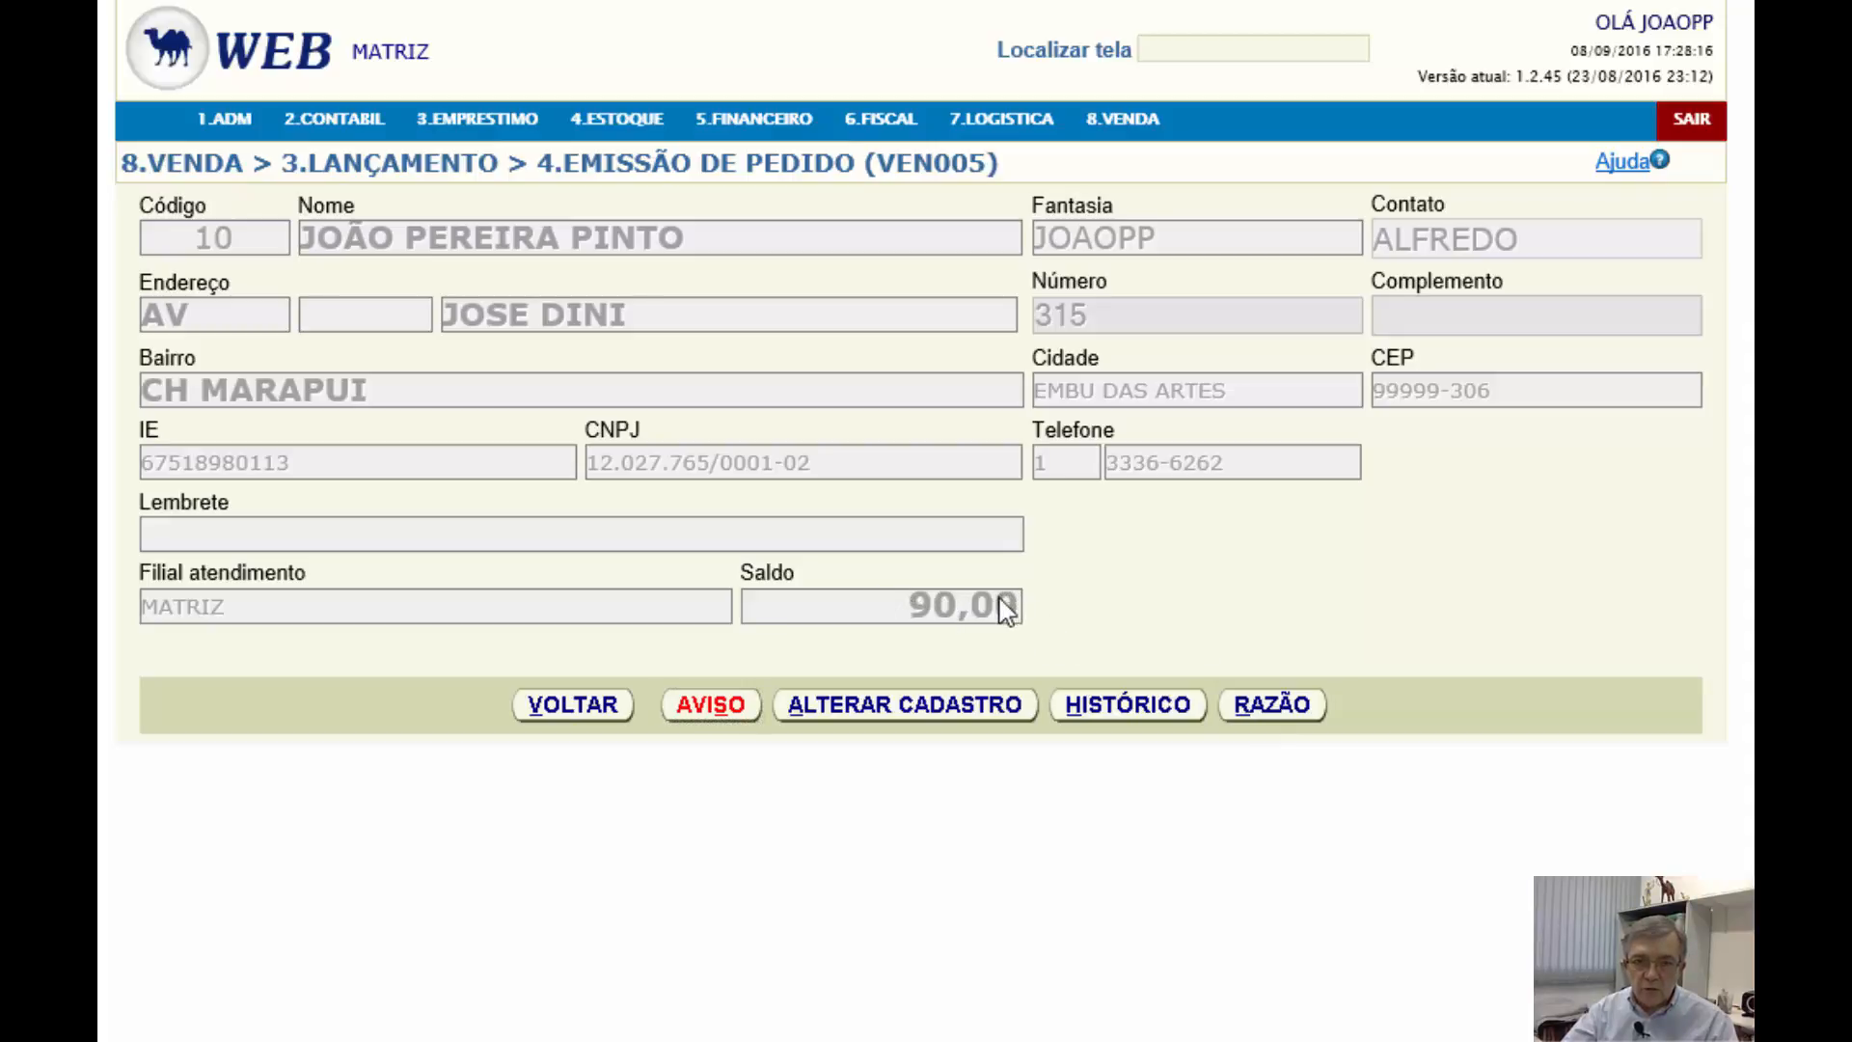
pyautogui.click(1254, 715)
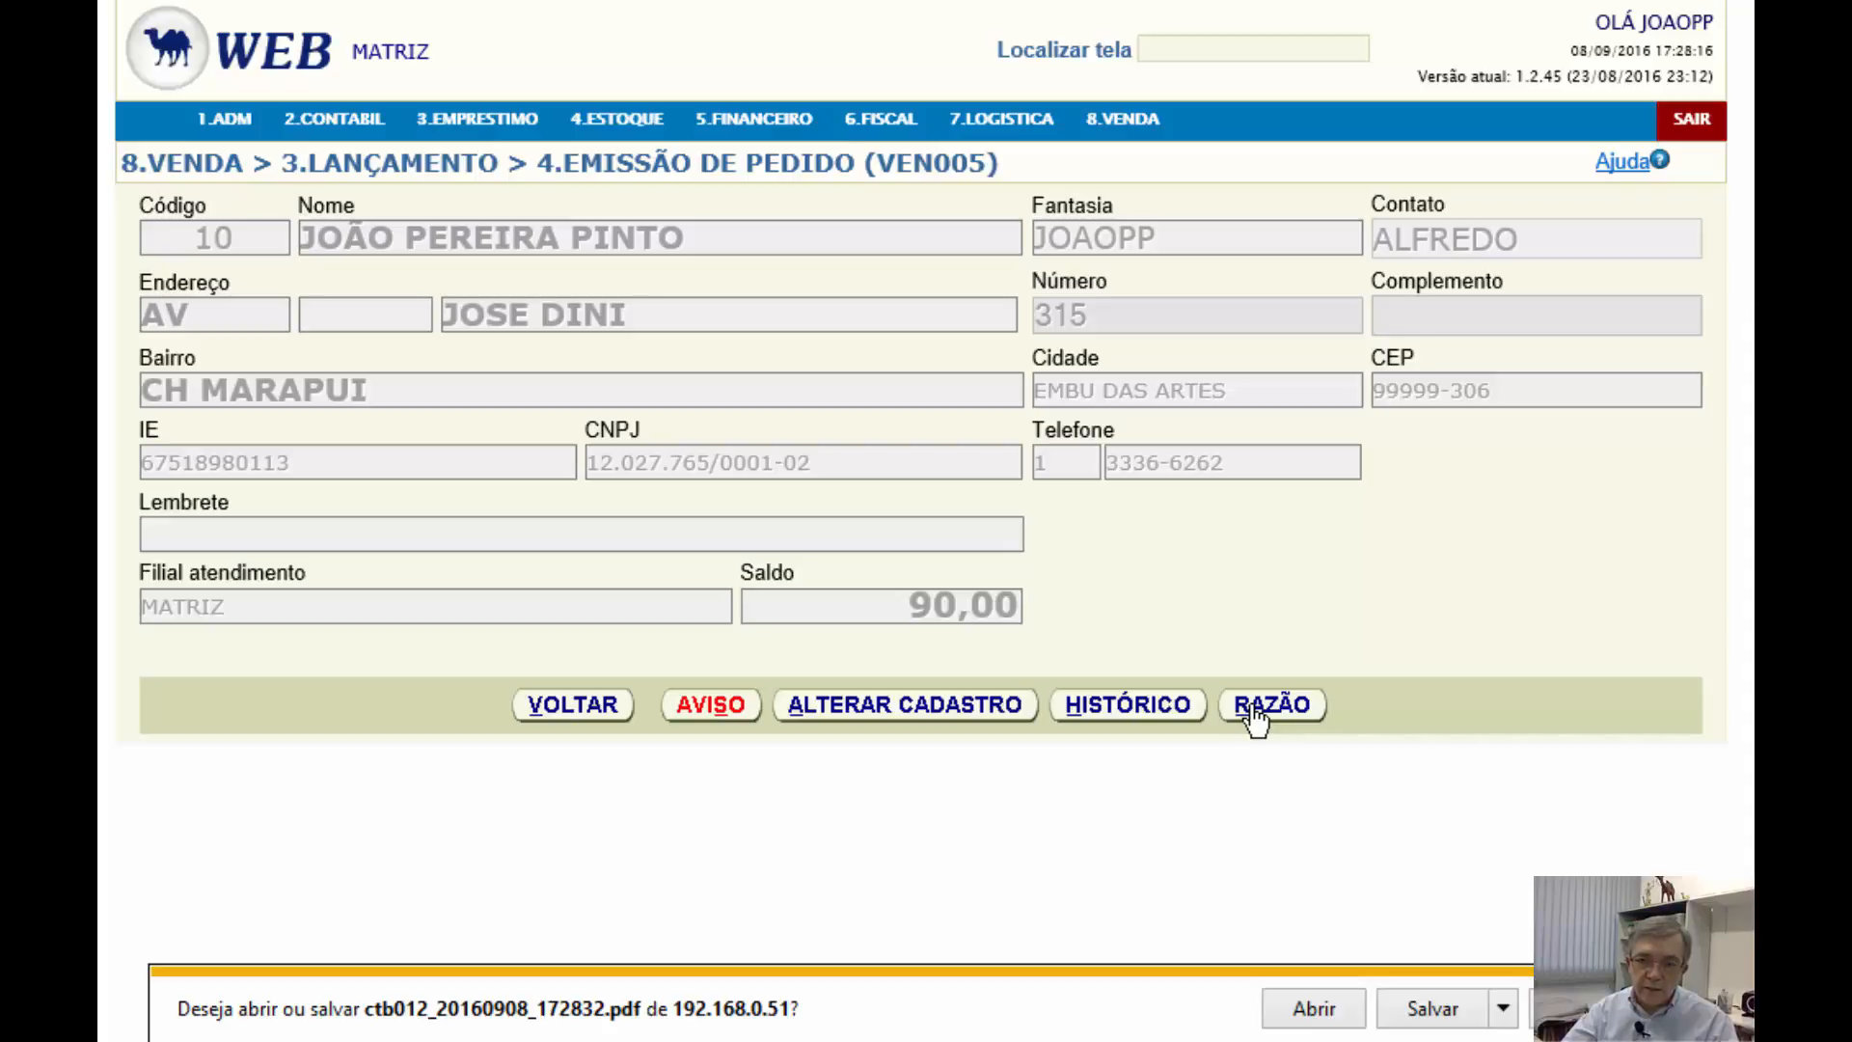
pyautogui.click(1313, 1010)
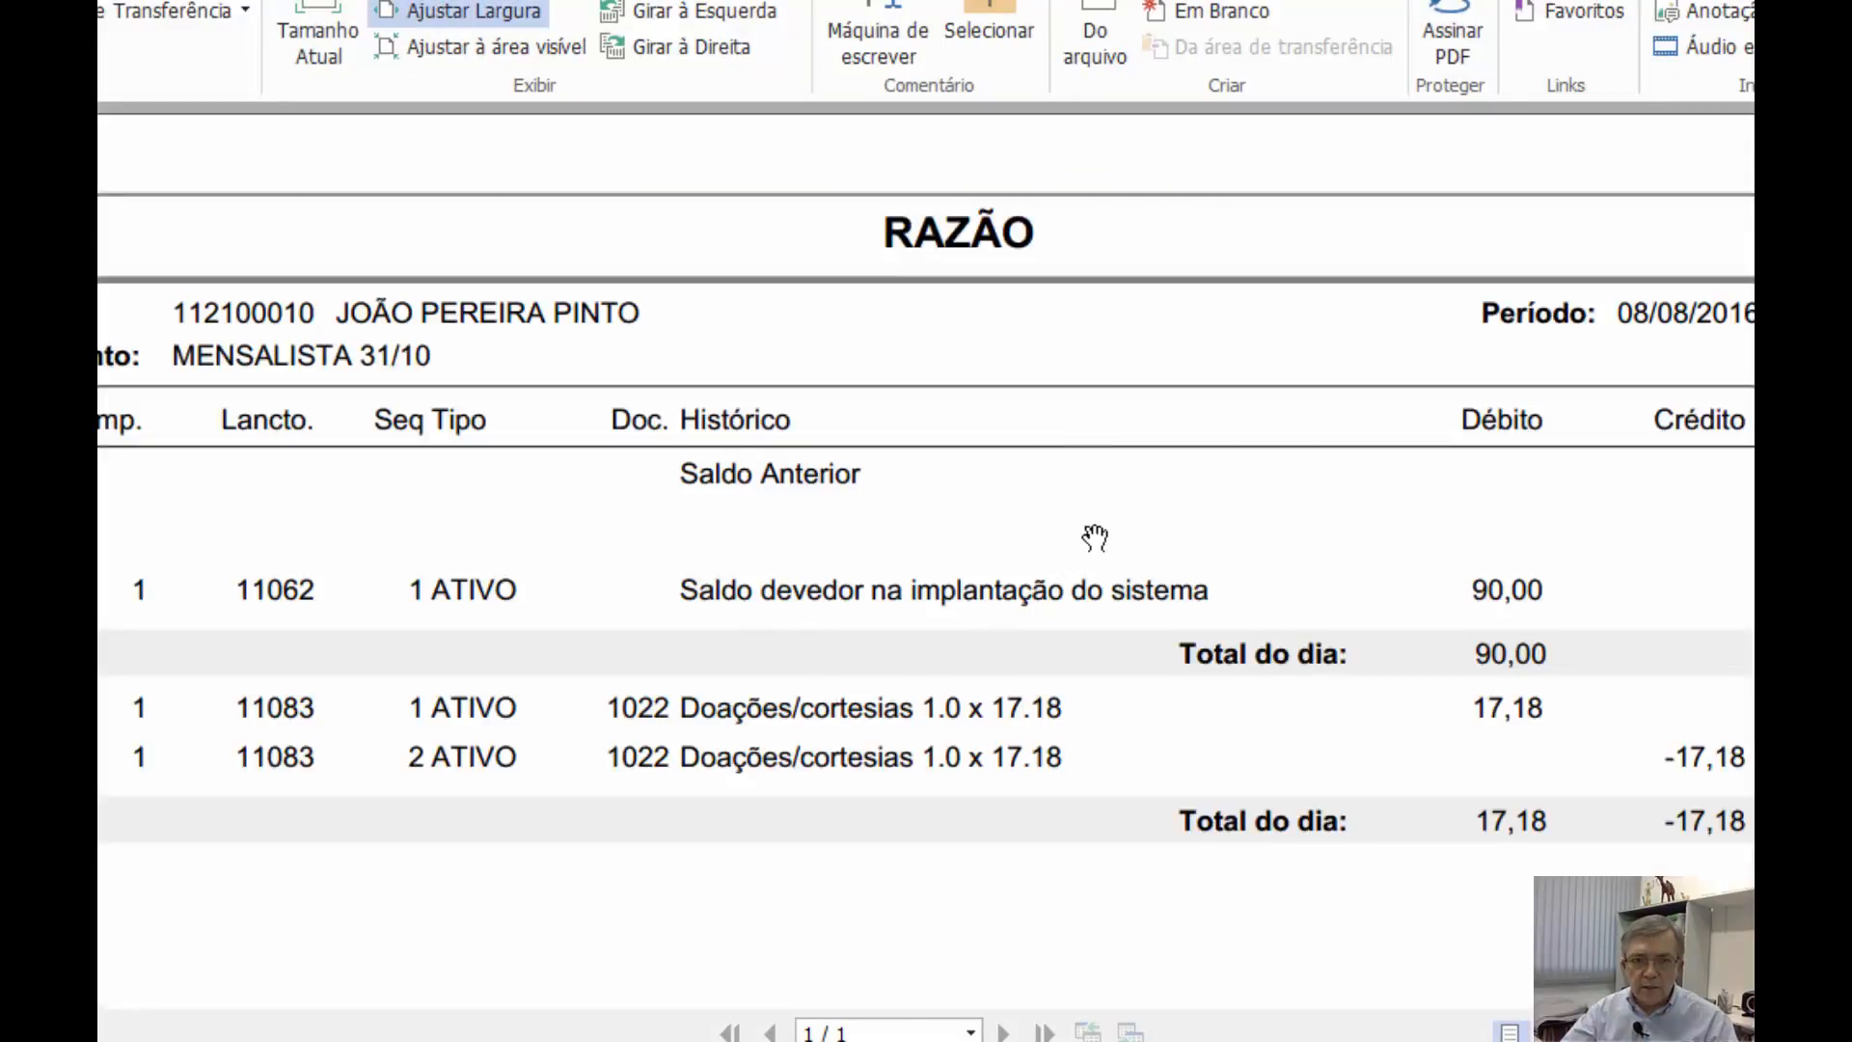
pyautogui.scroll(-2, 1014, 534)
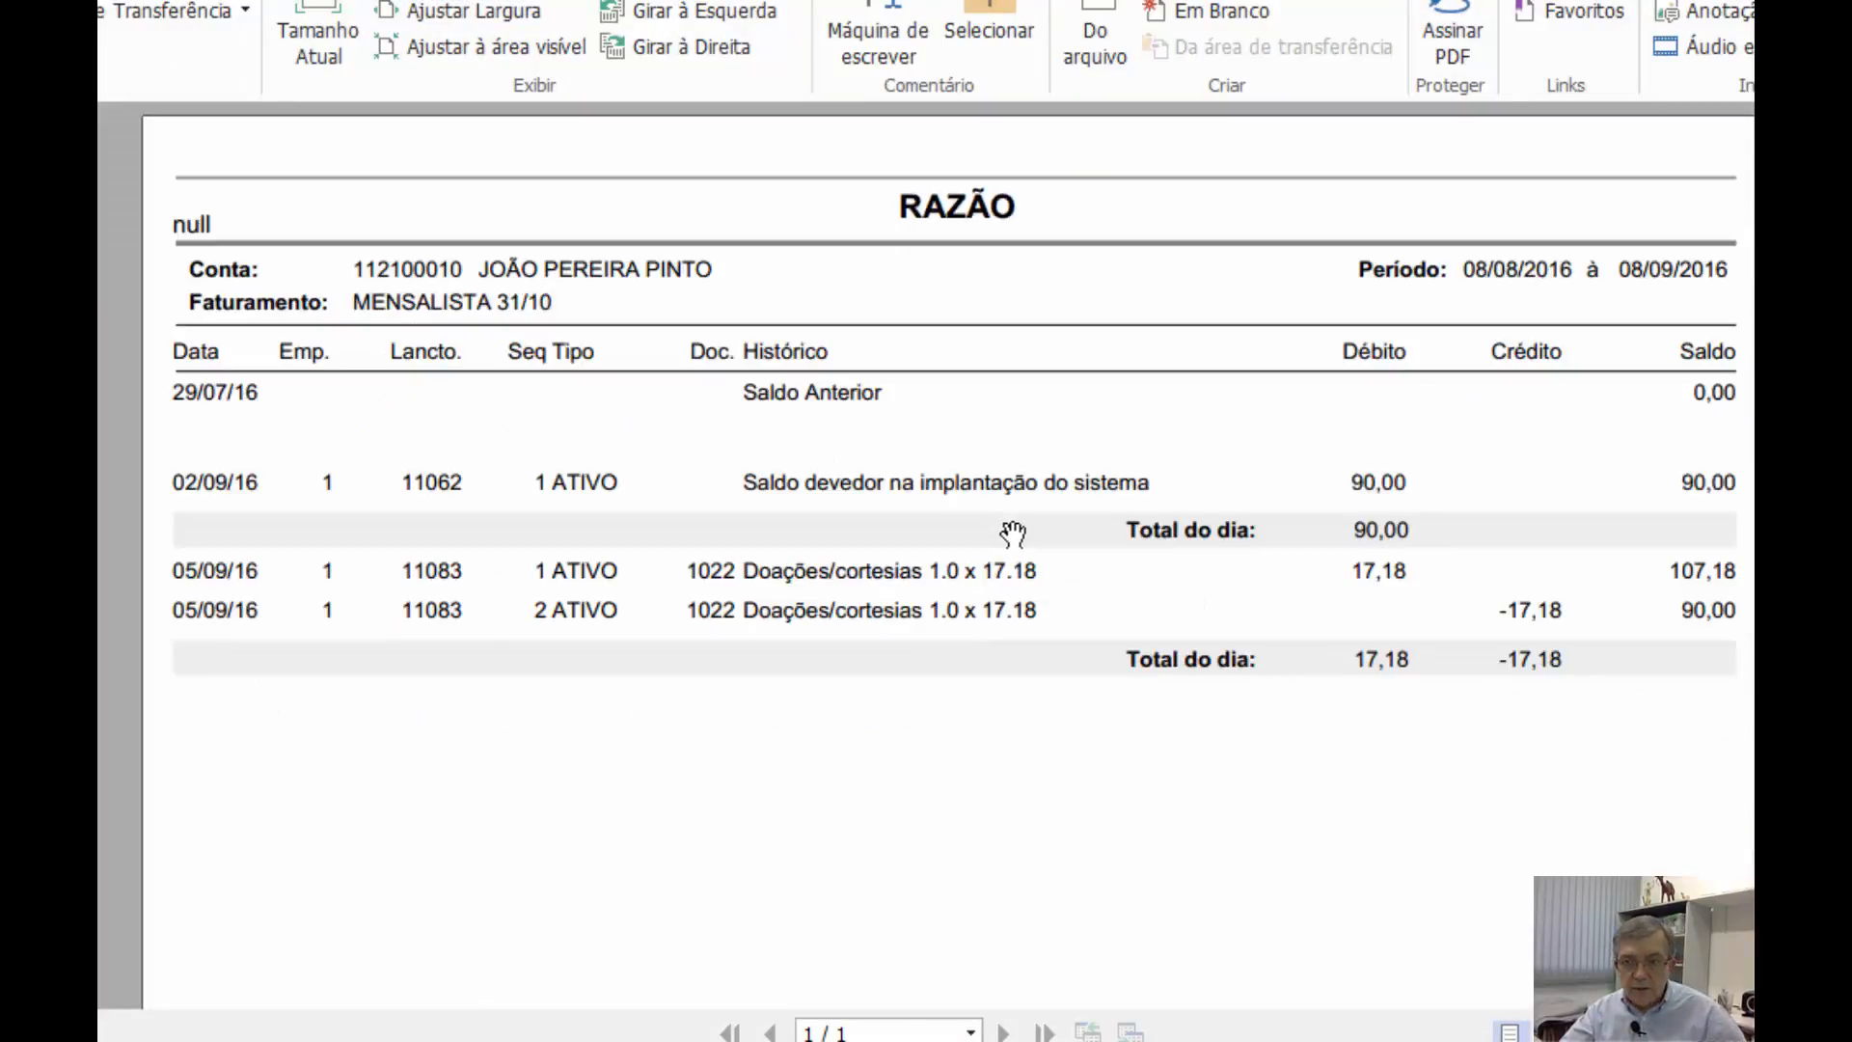
pyautogui.scroll(-1, 1018, 532)
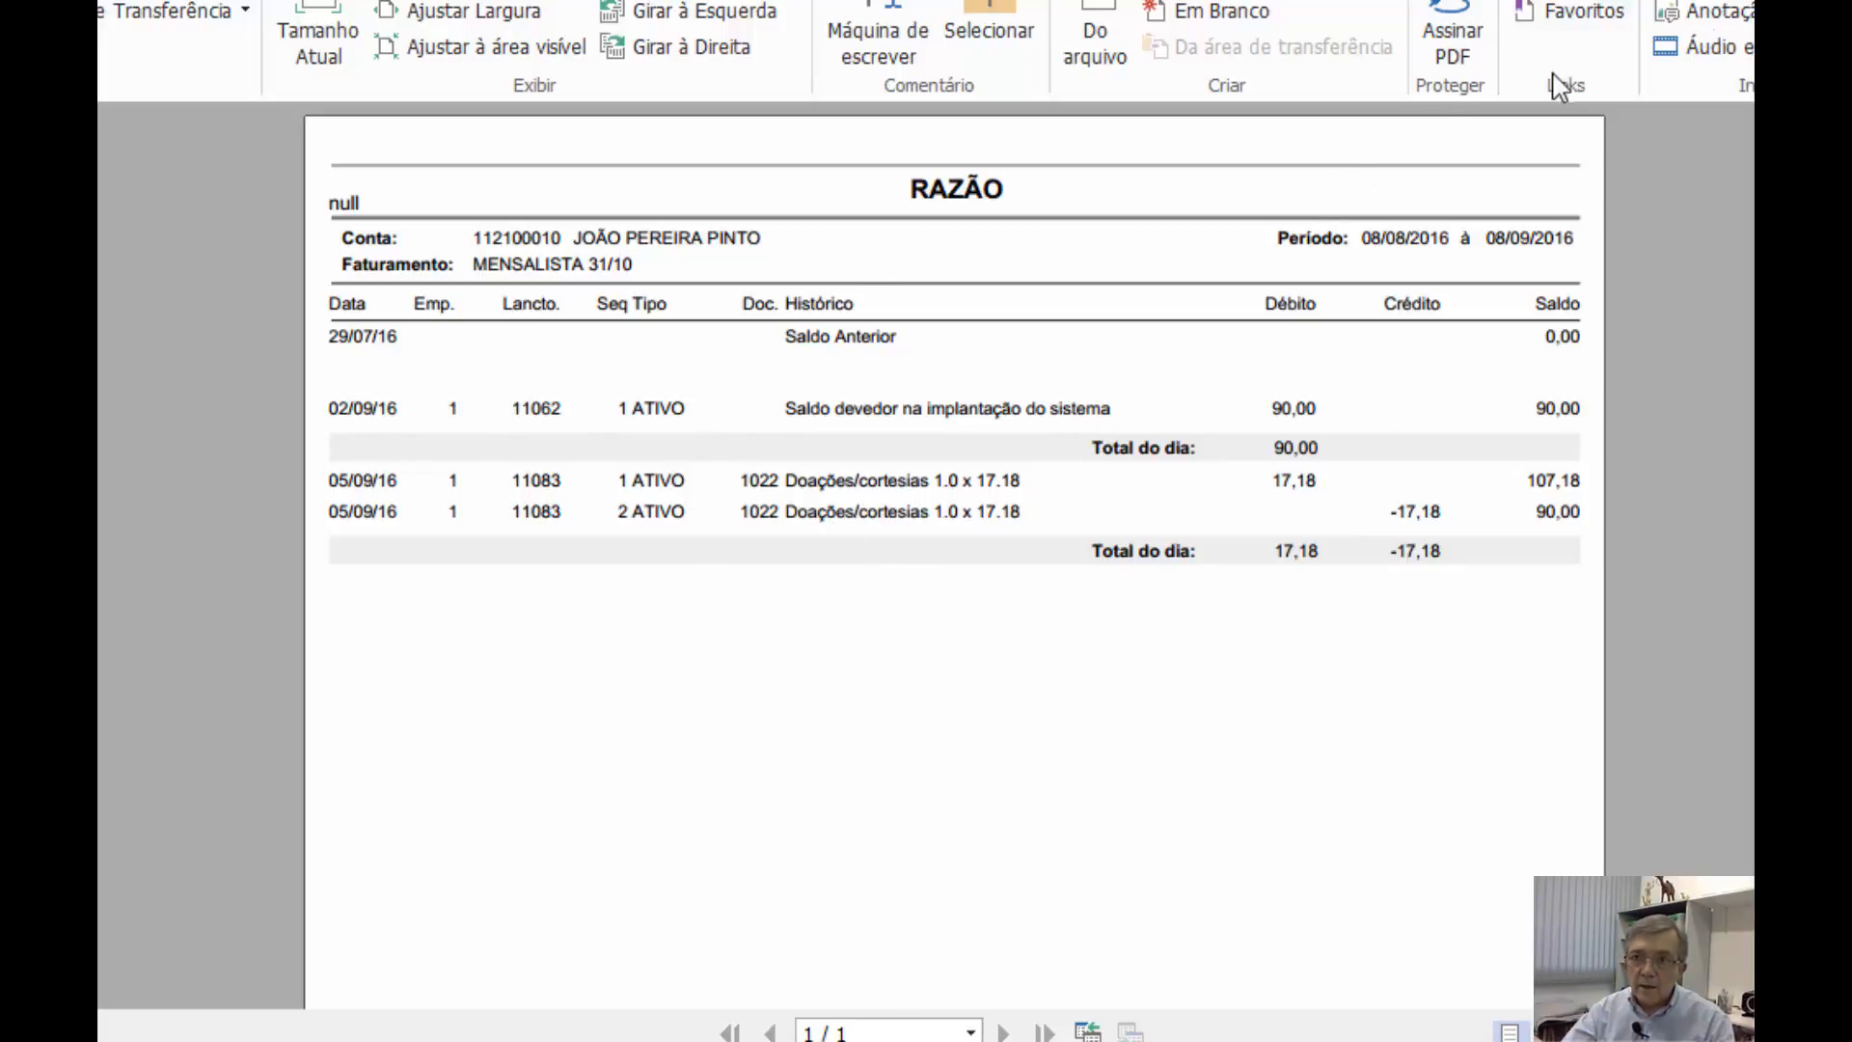
pyautogui.hotkey('alt', 'F4')
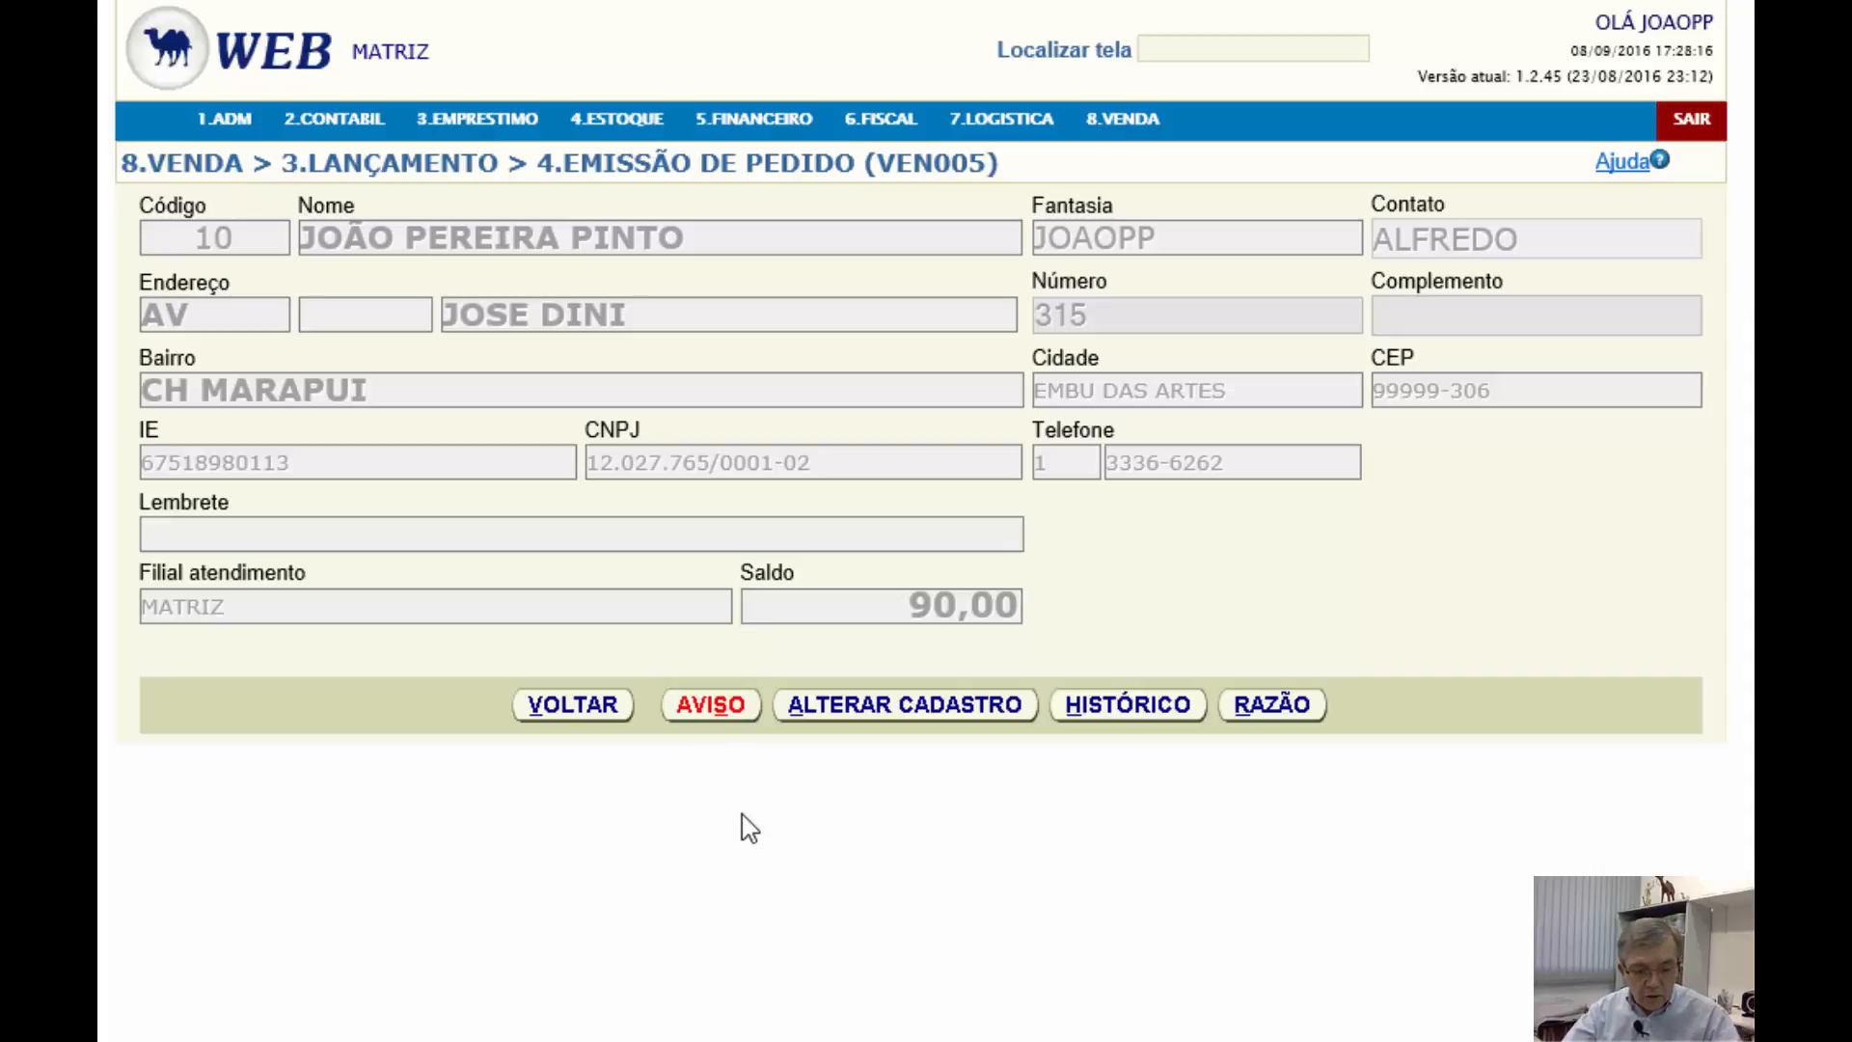
# Display the customer's notice and enter LI O AVISO as the message that releases the order
pyautogui.press('Return')
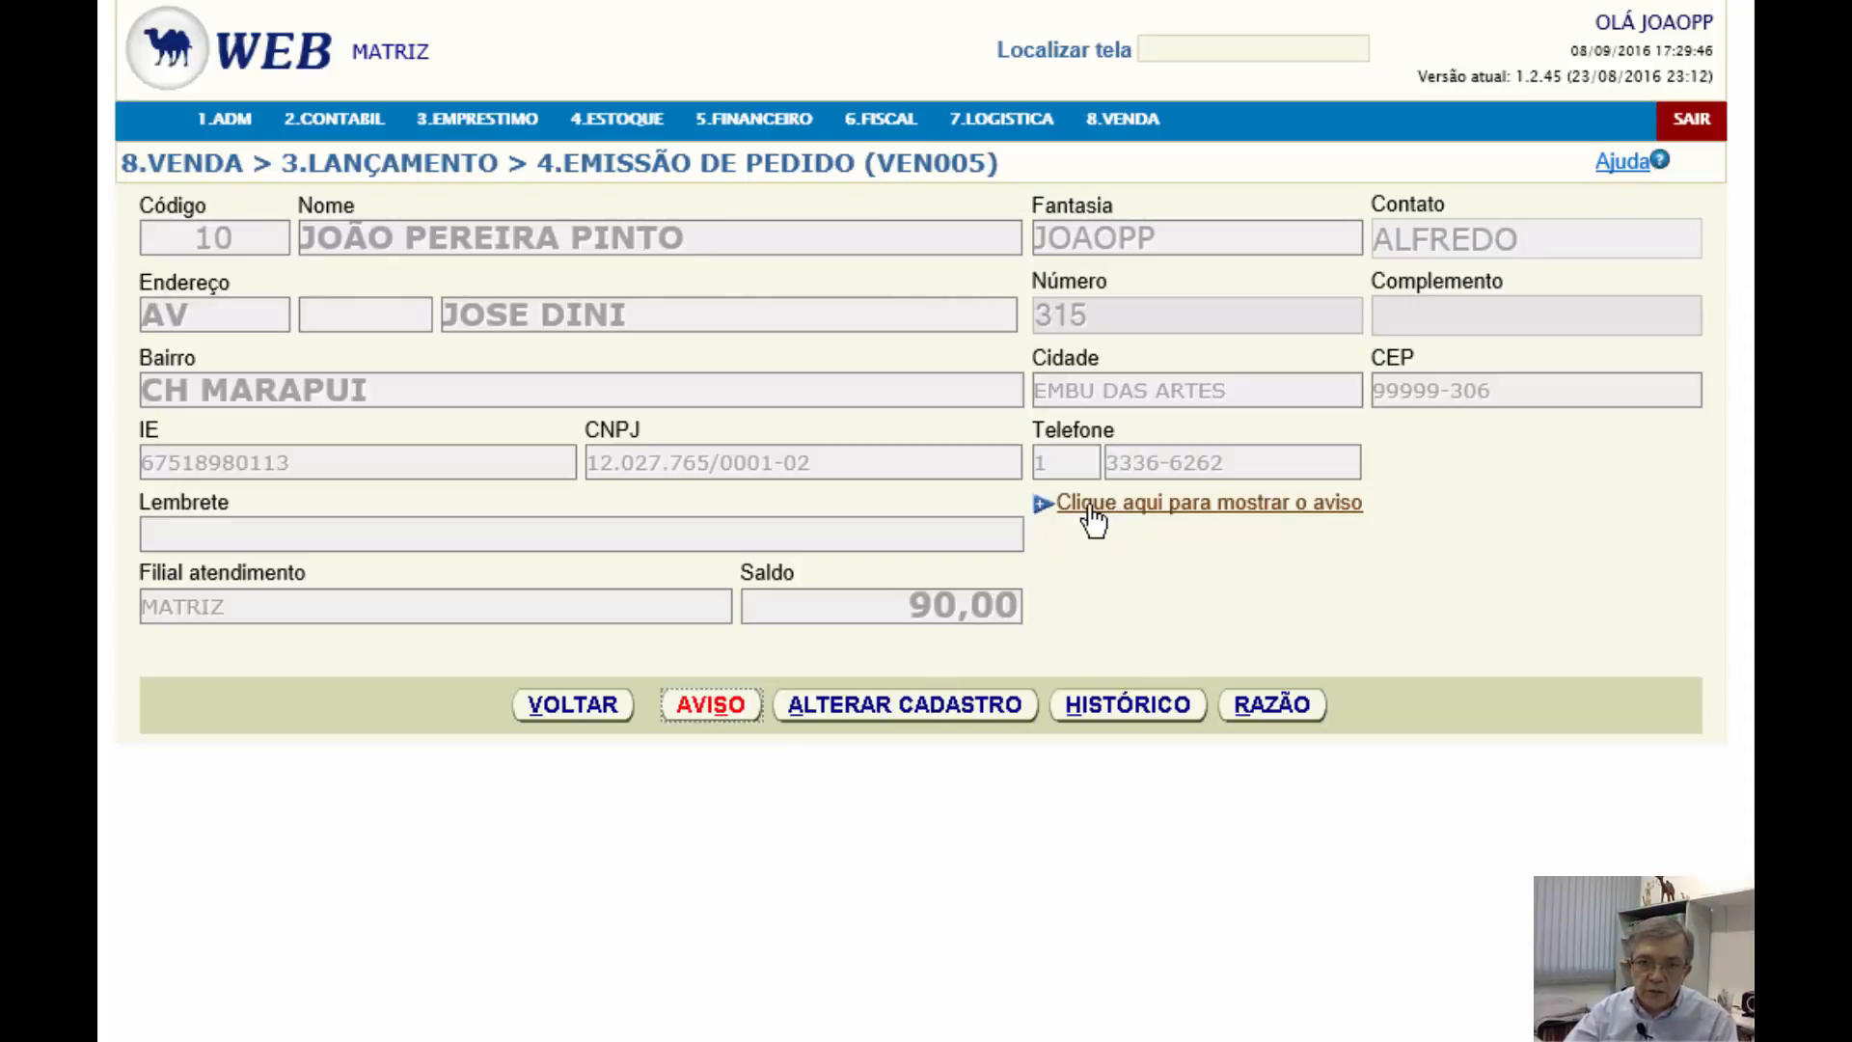
pyautogui.click(1185, 506)
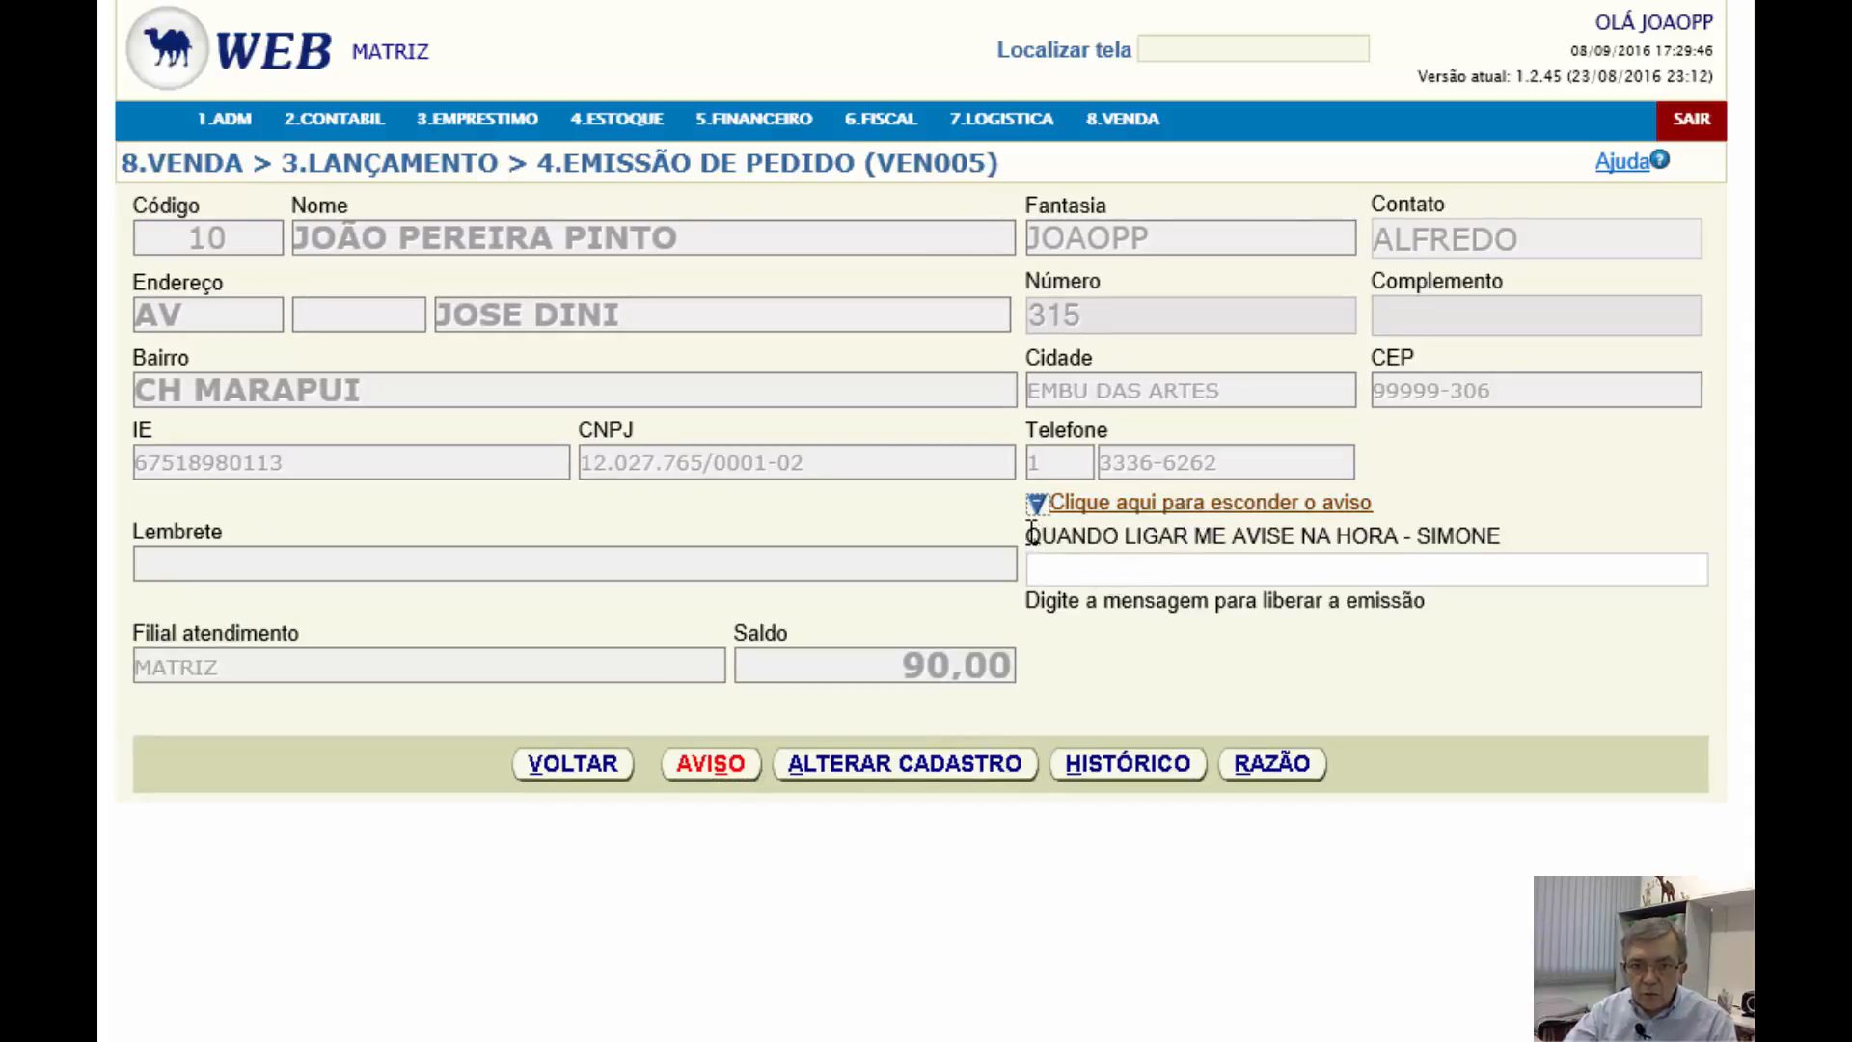
pyautogui.moveTo(1029, 535); pyautogui.dragTo(1462, 530)
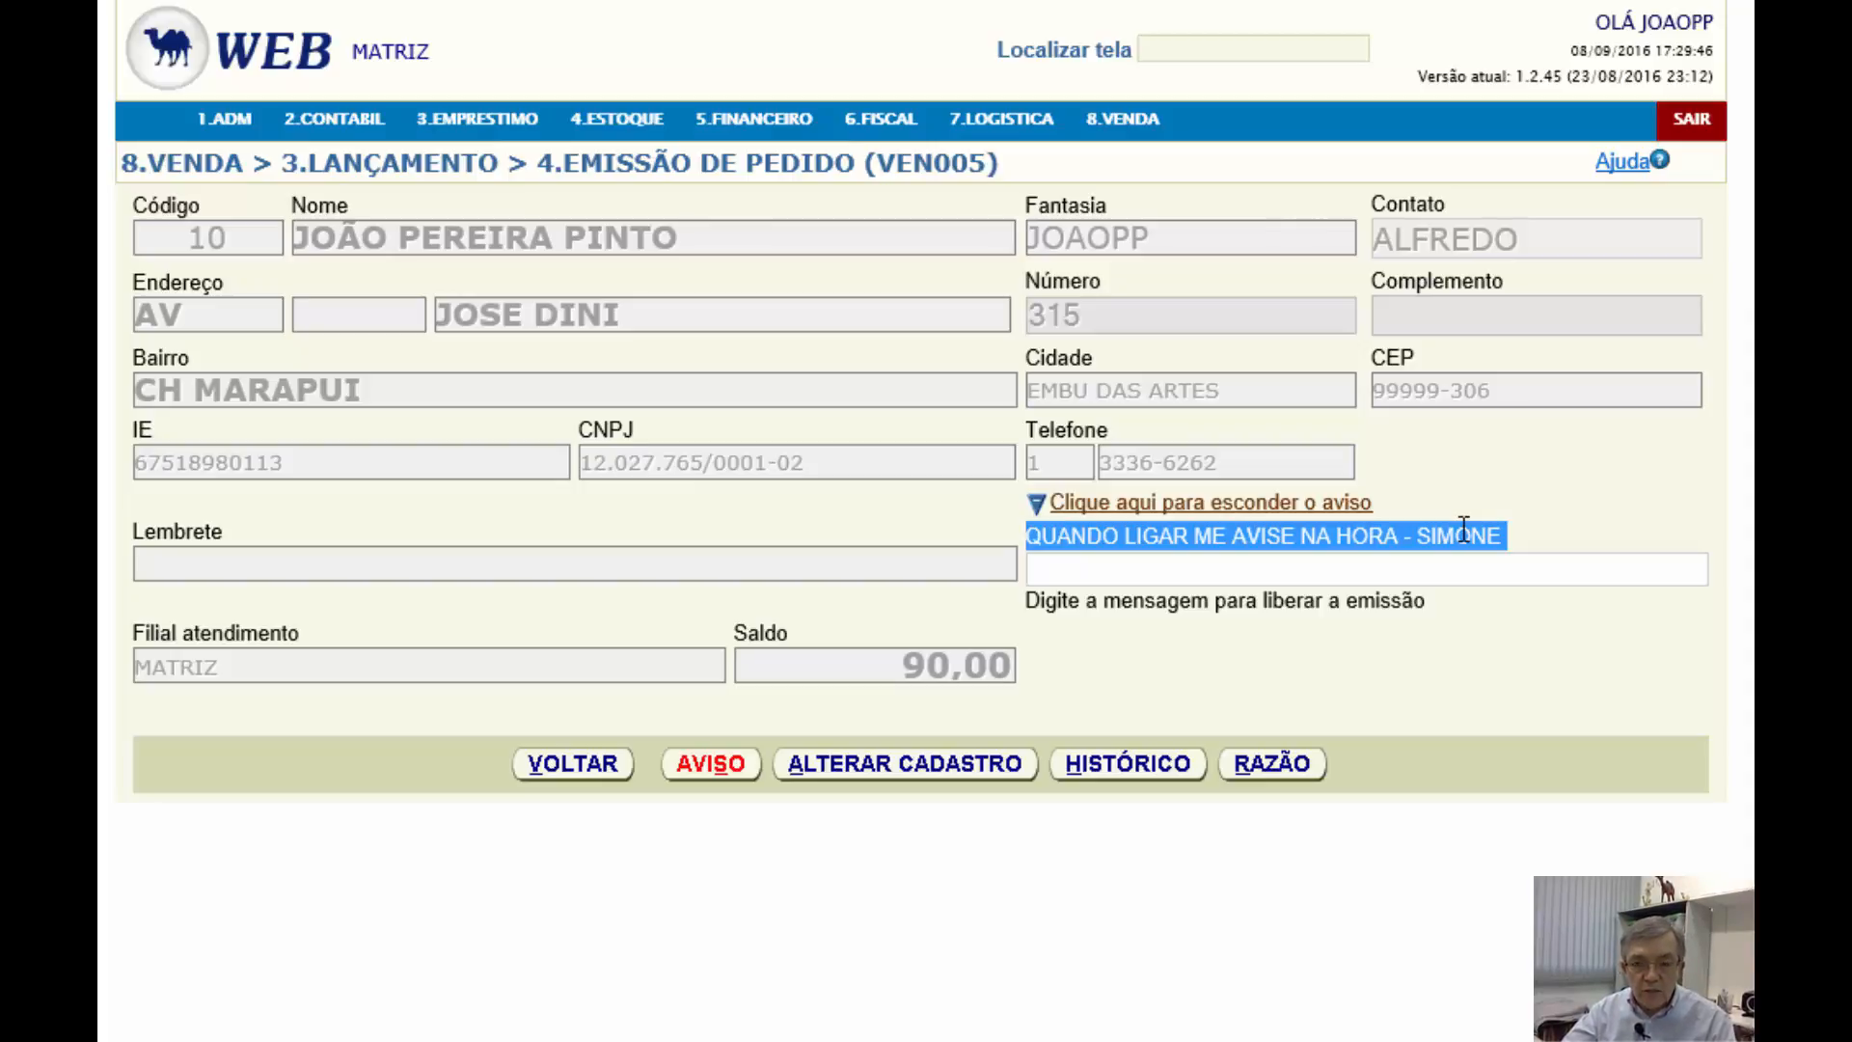
pyautogui.moveTo(1464, 536); pyautogui.dragTo(1508, 538)
pyautogui.click(1505, 578)
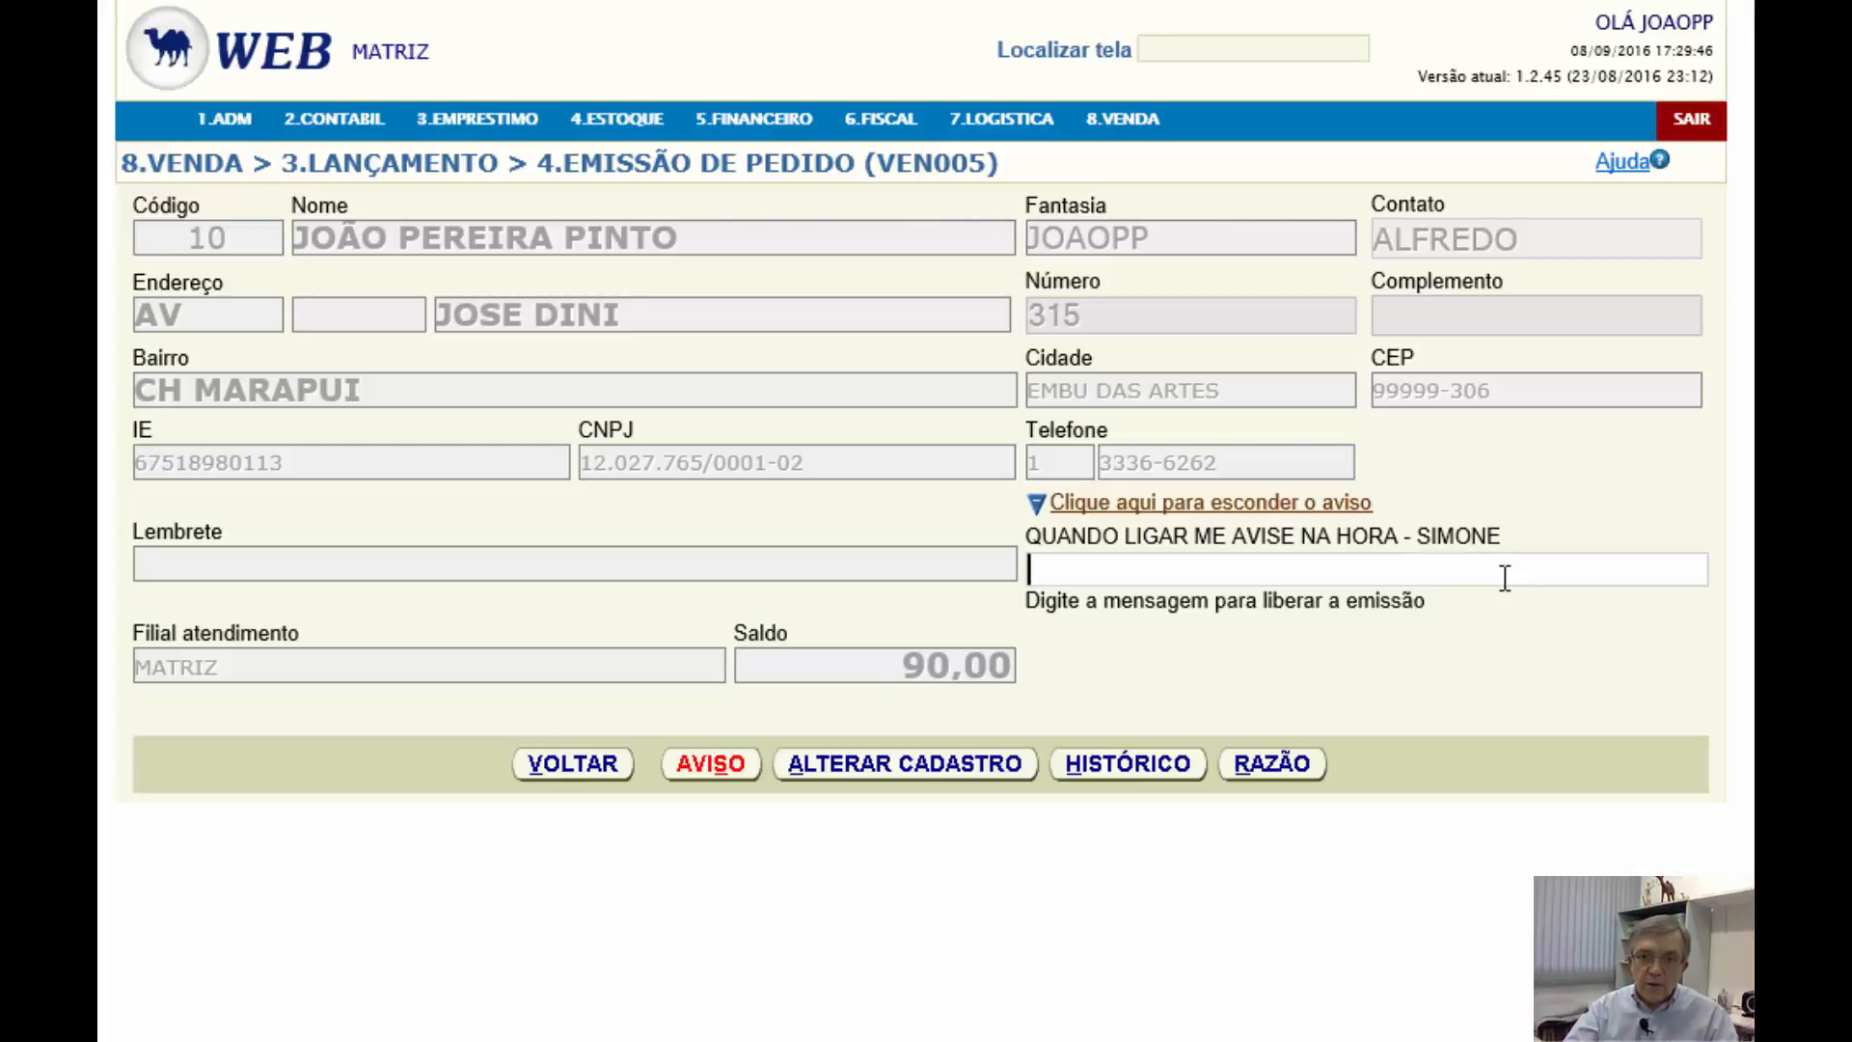
pyautogui.write('LI')
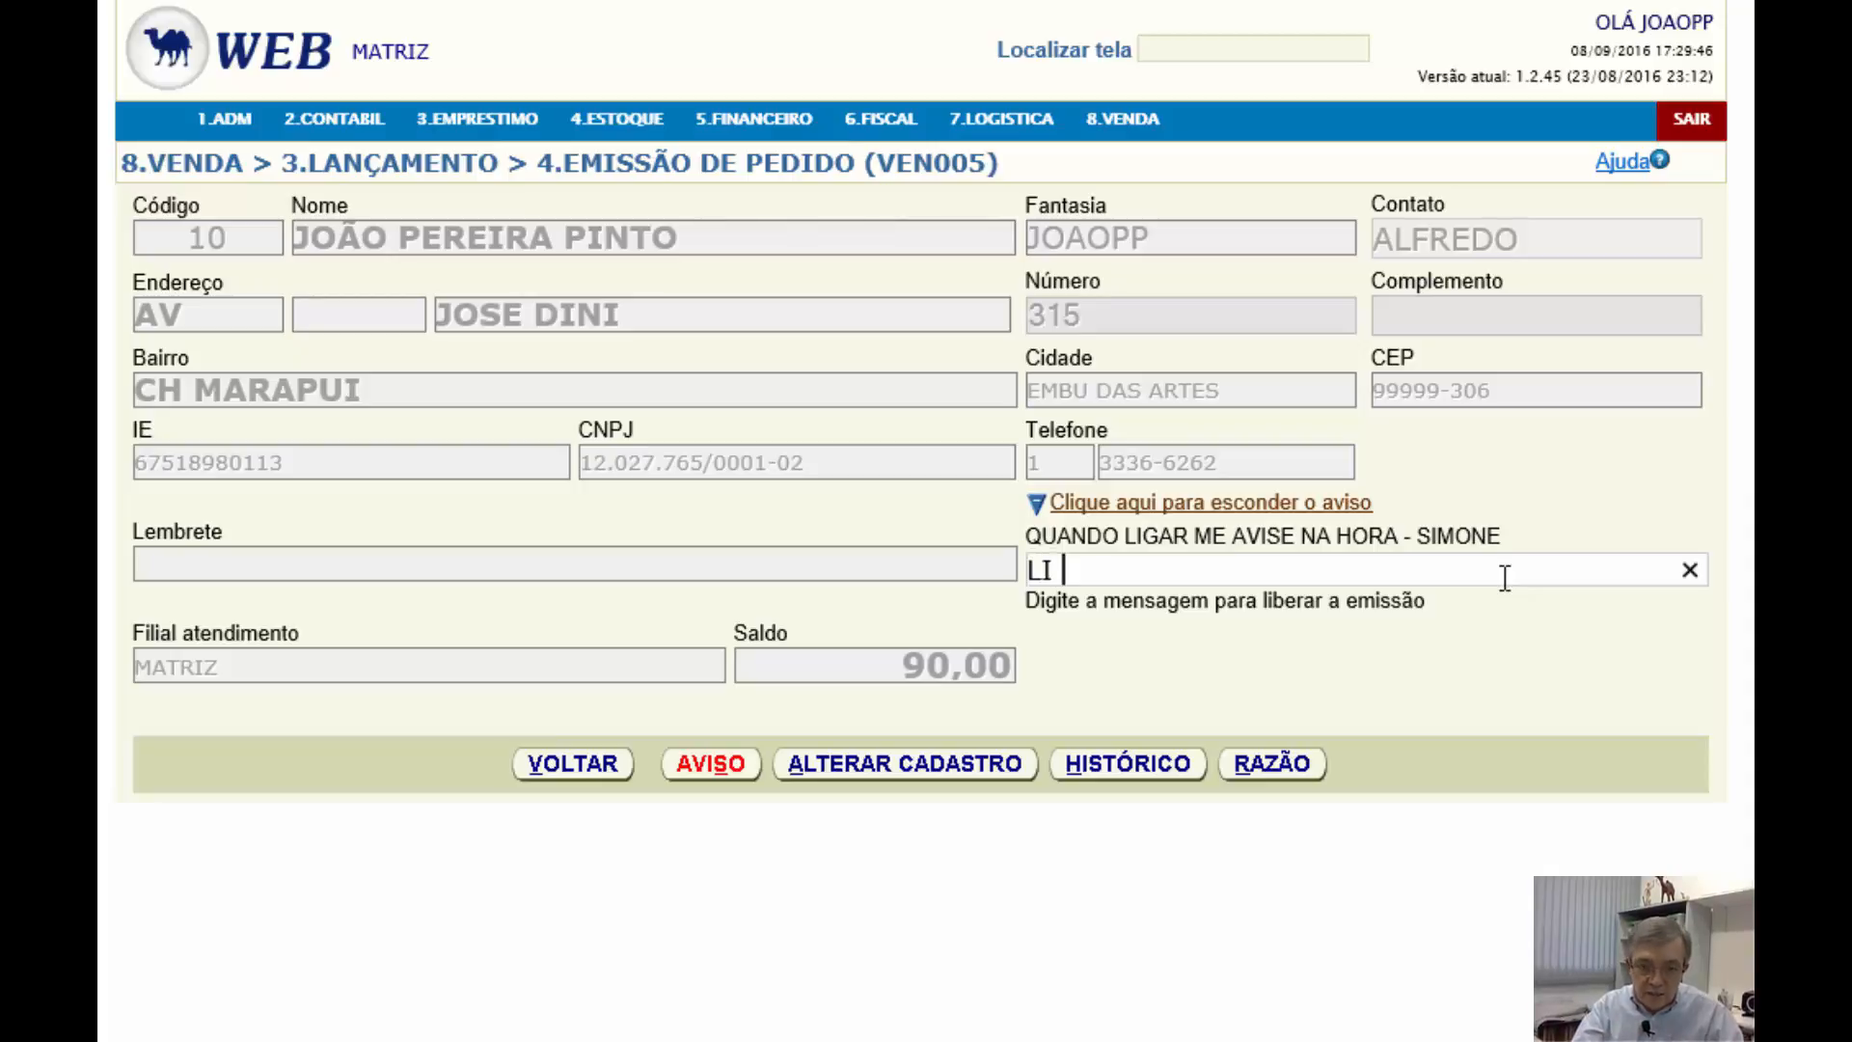
pyautogui.write(' O AVISO')
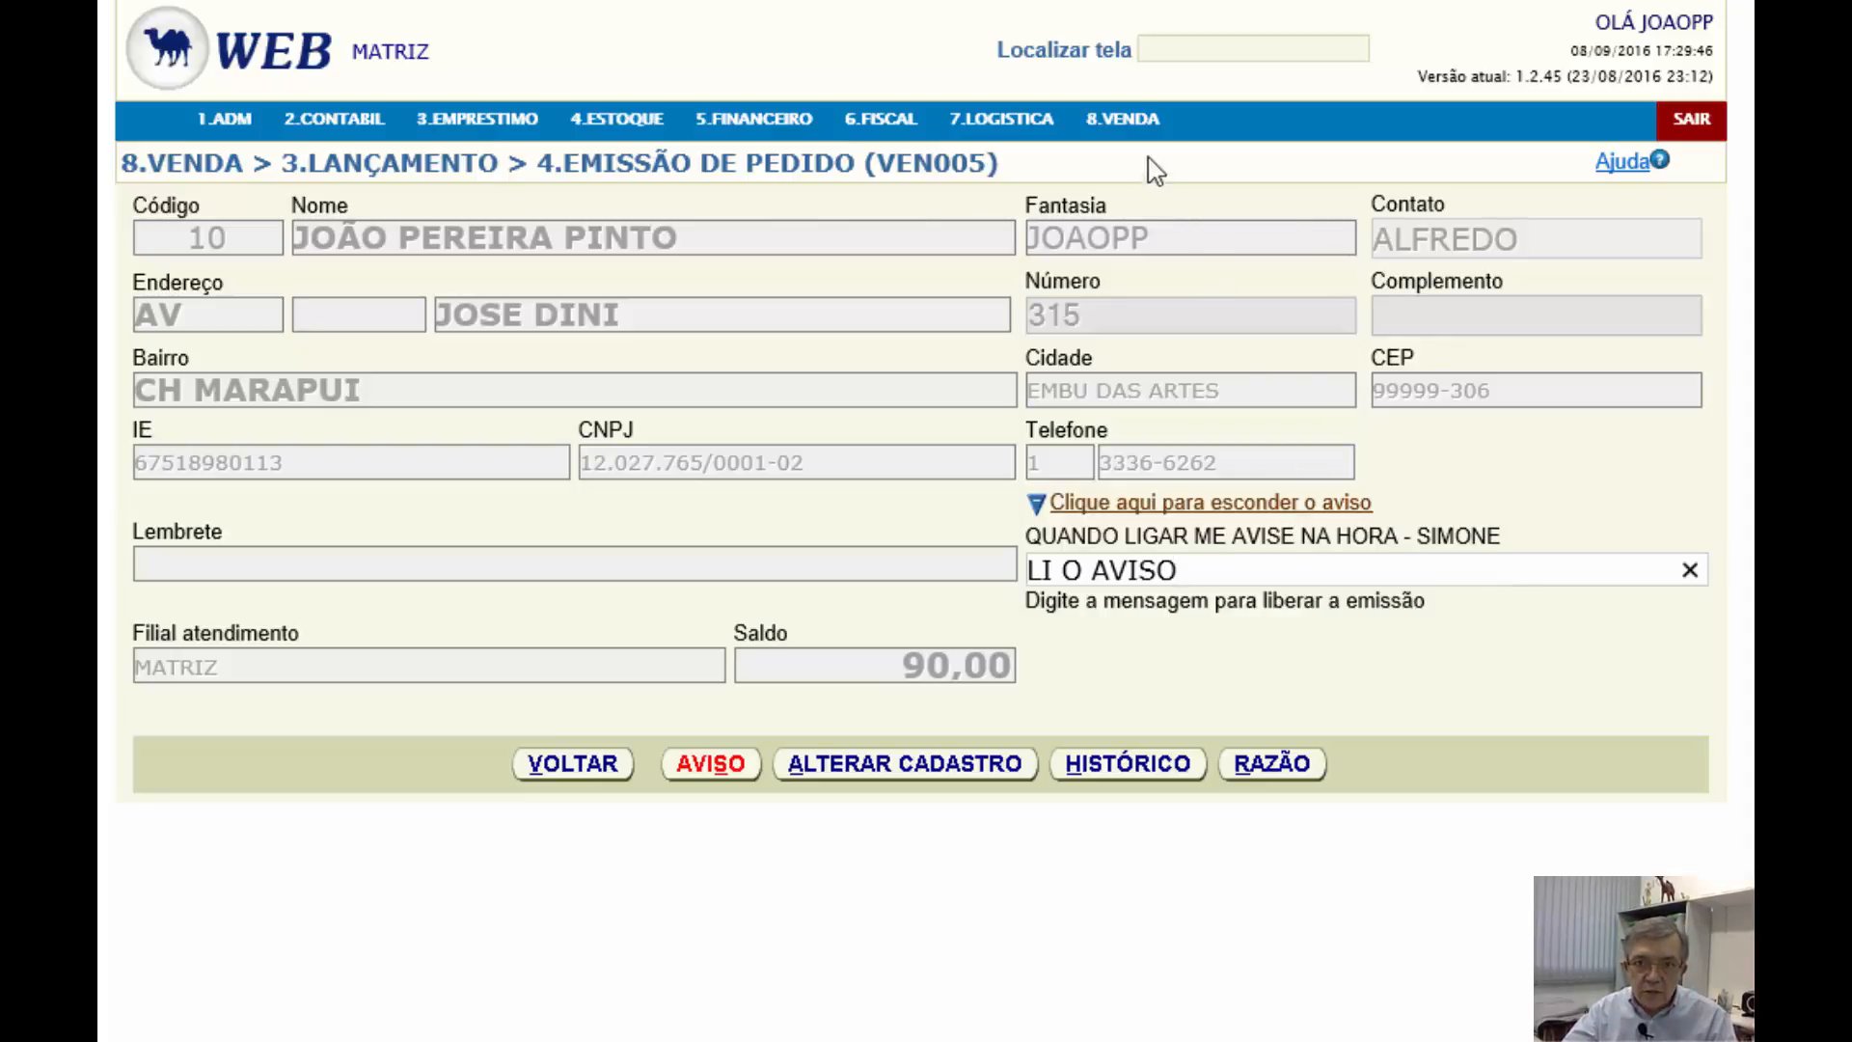
# Open the PARÂMETRO DO PEDIDO screen from the sales tools
pyautogui.moveTo(1124, 119)
pyautogui.moveTo(1158, 376)
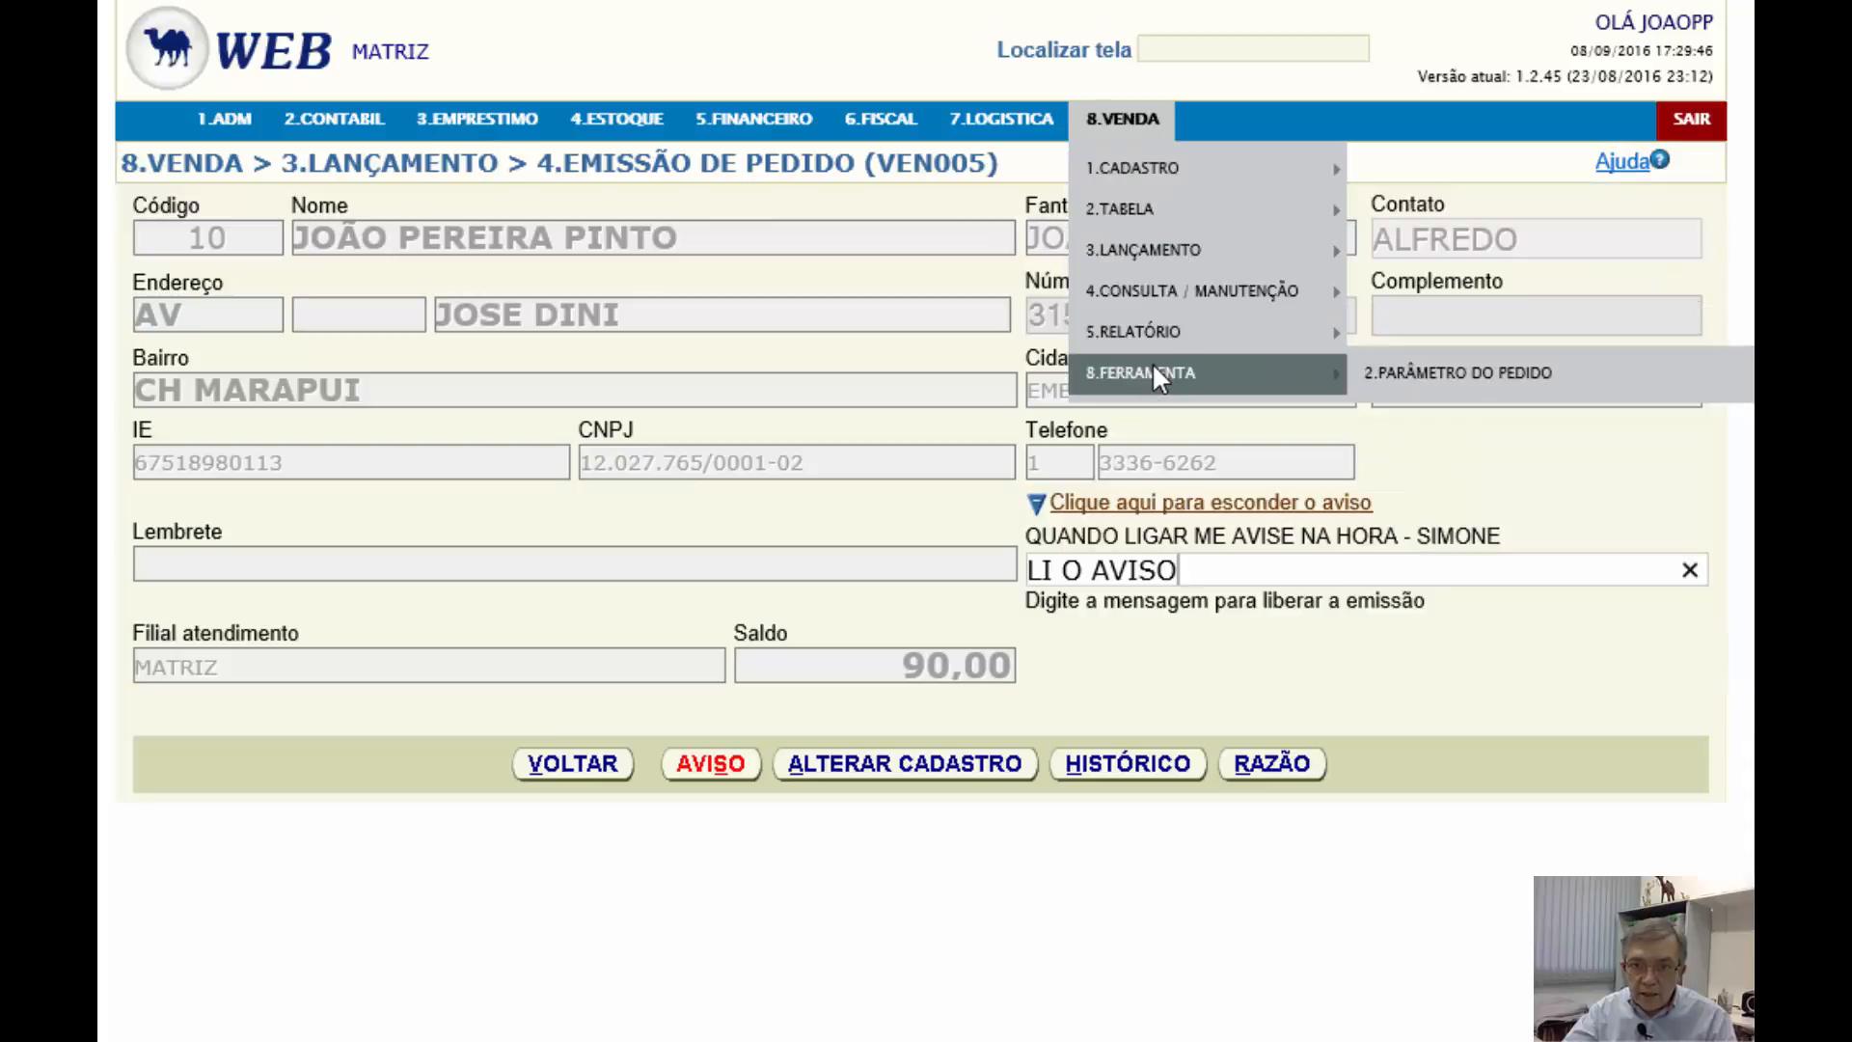
pyautogui.click(1395, 384)
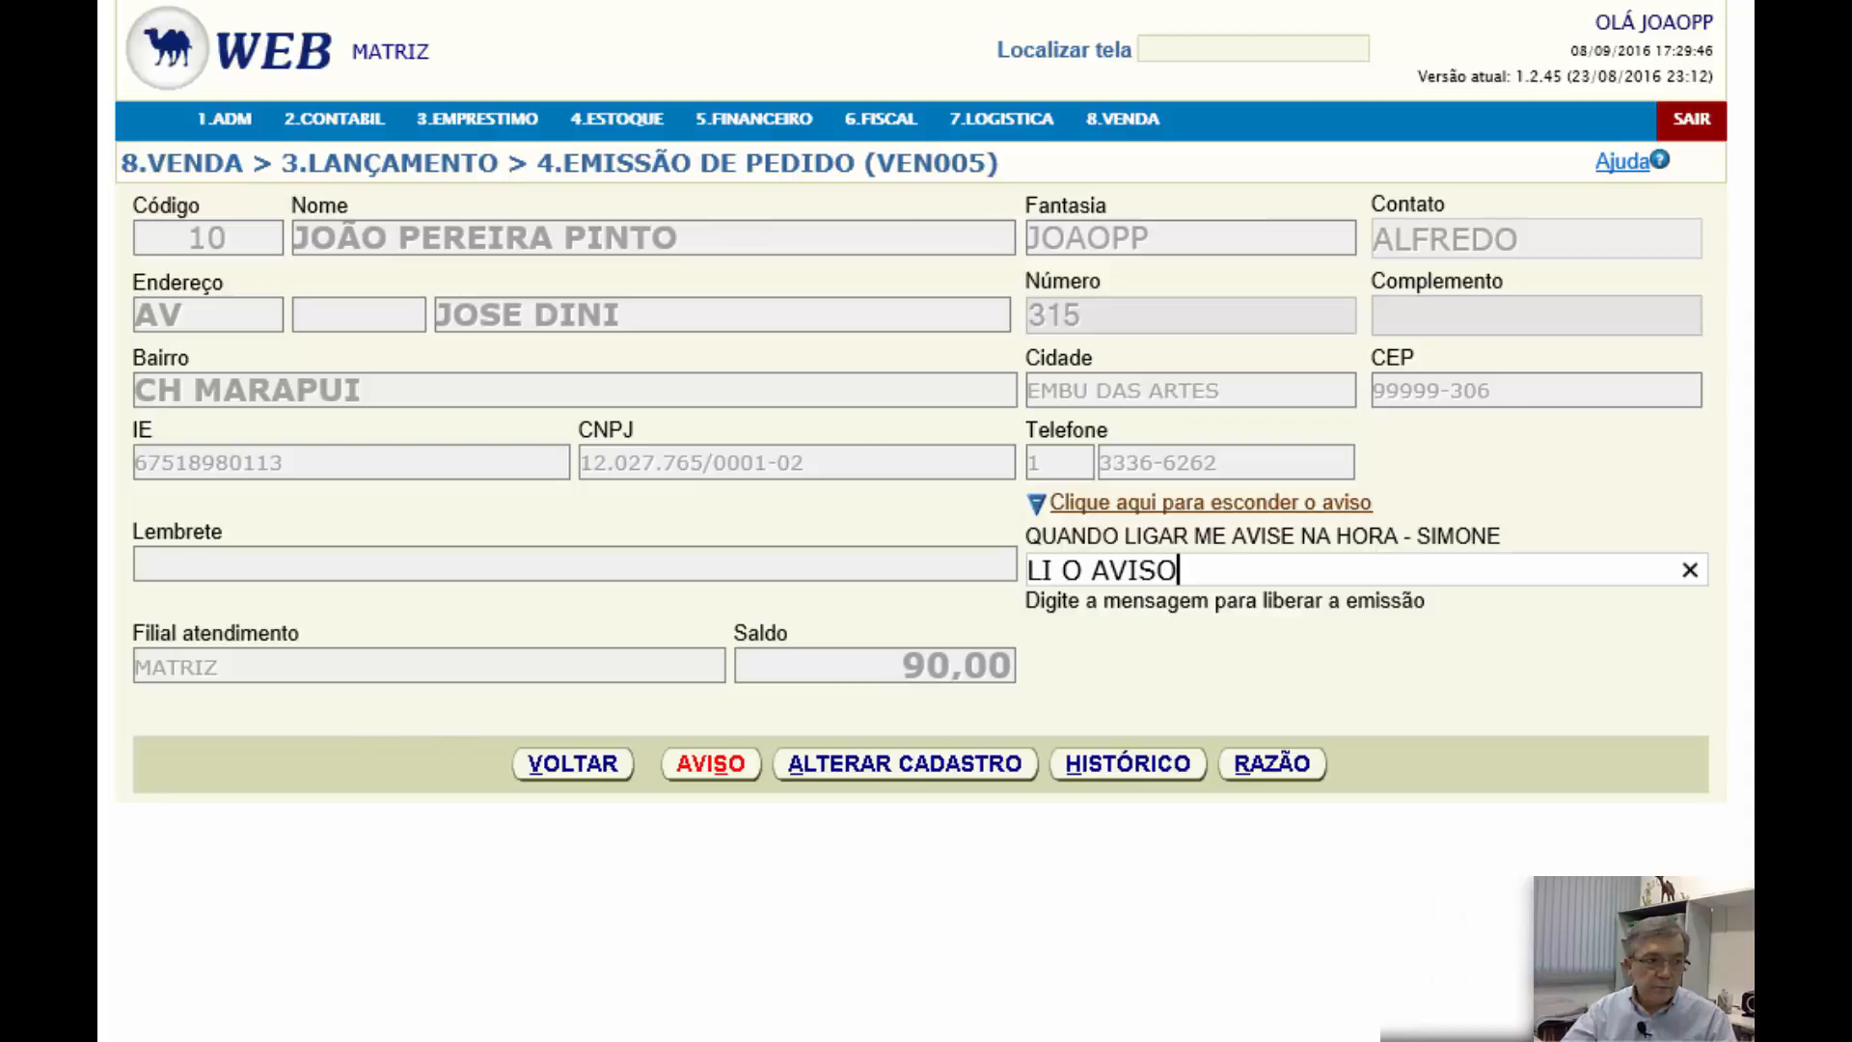
# Confirm the notice's release message and continue to the order entry form
pyautogui.press('Tab')
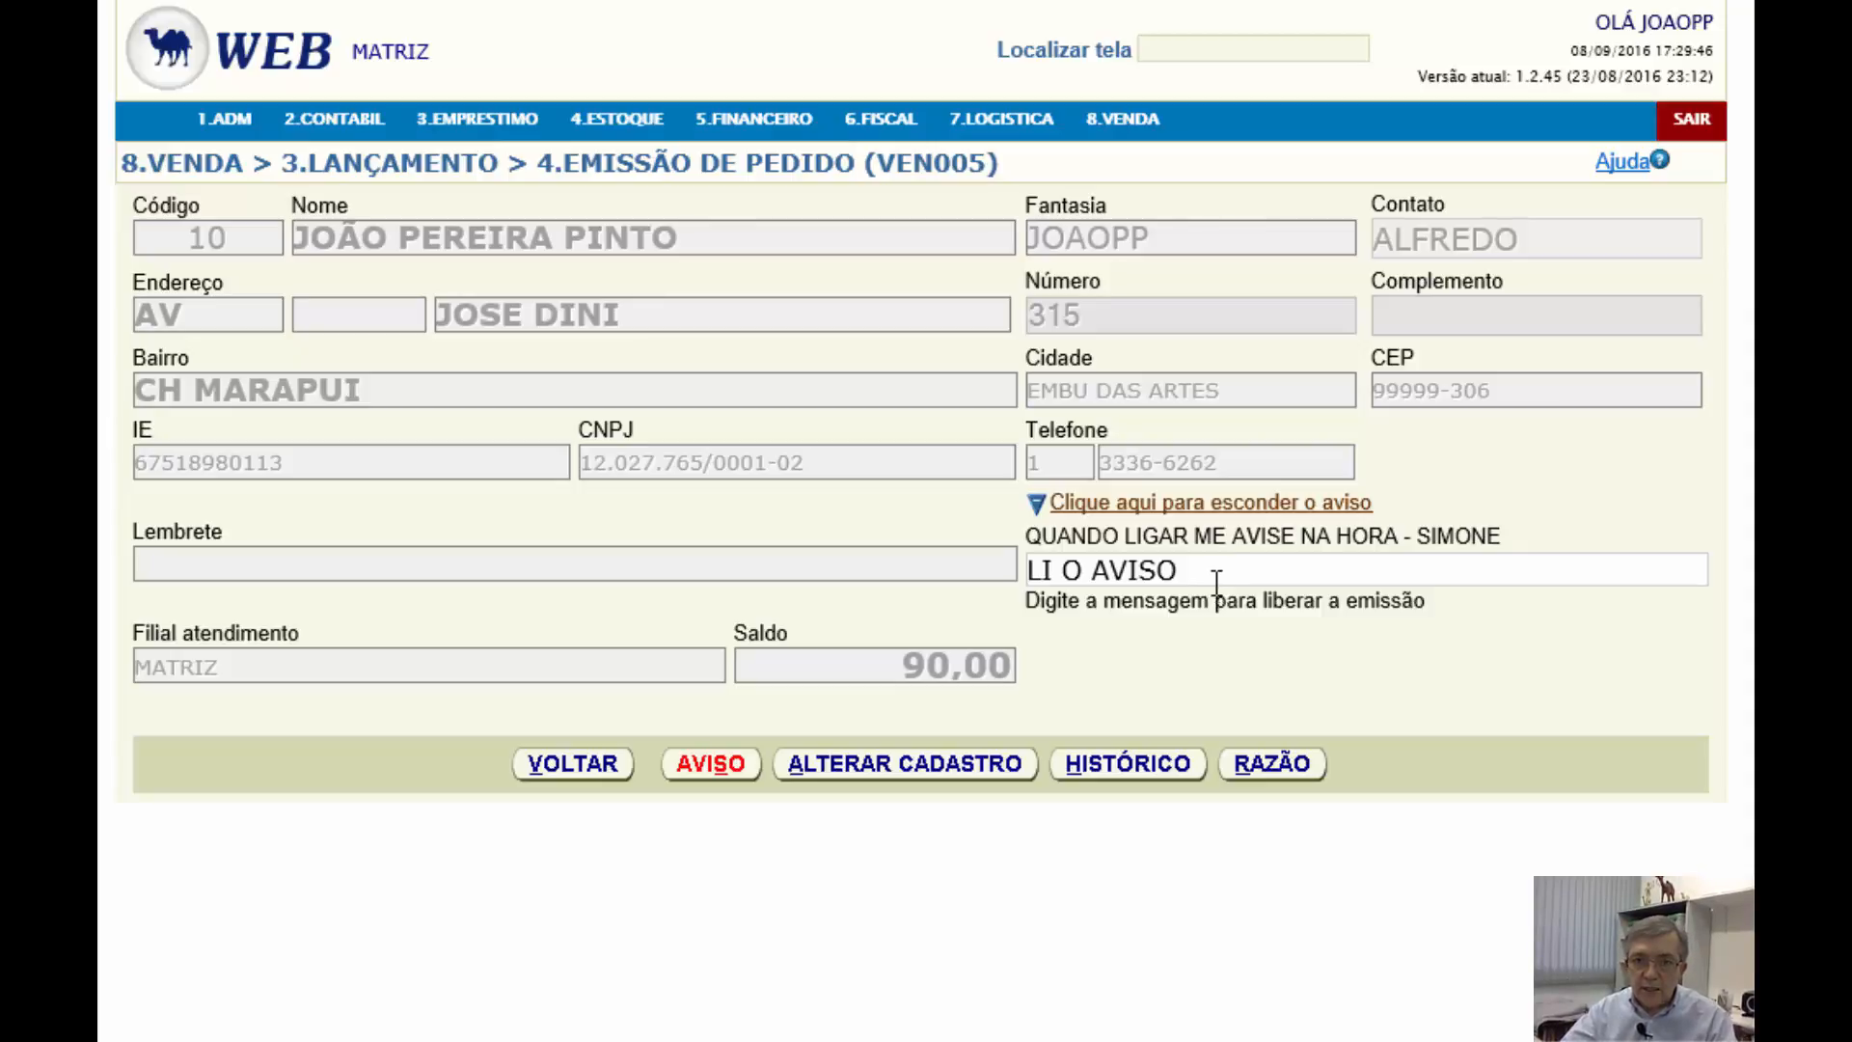
pyautogui.click(717, 765)
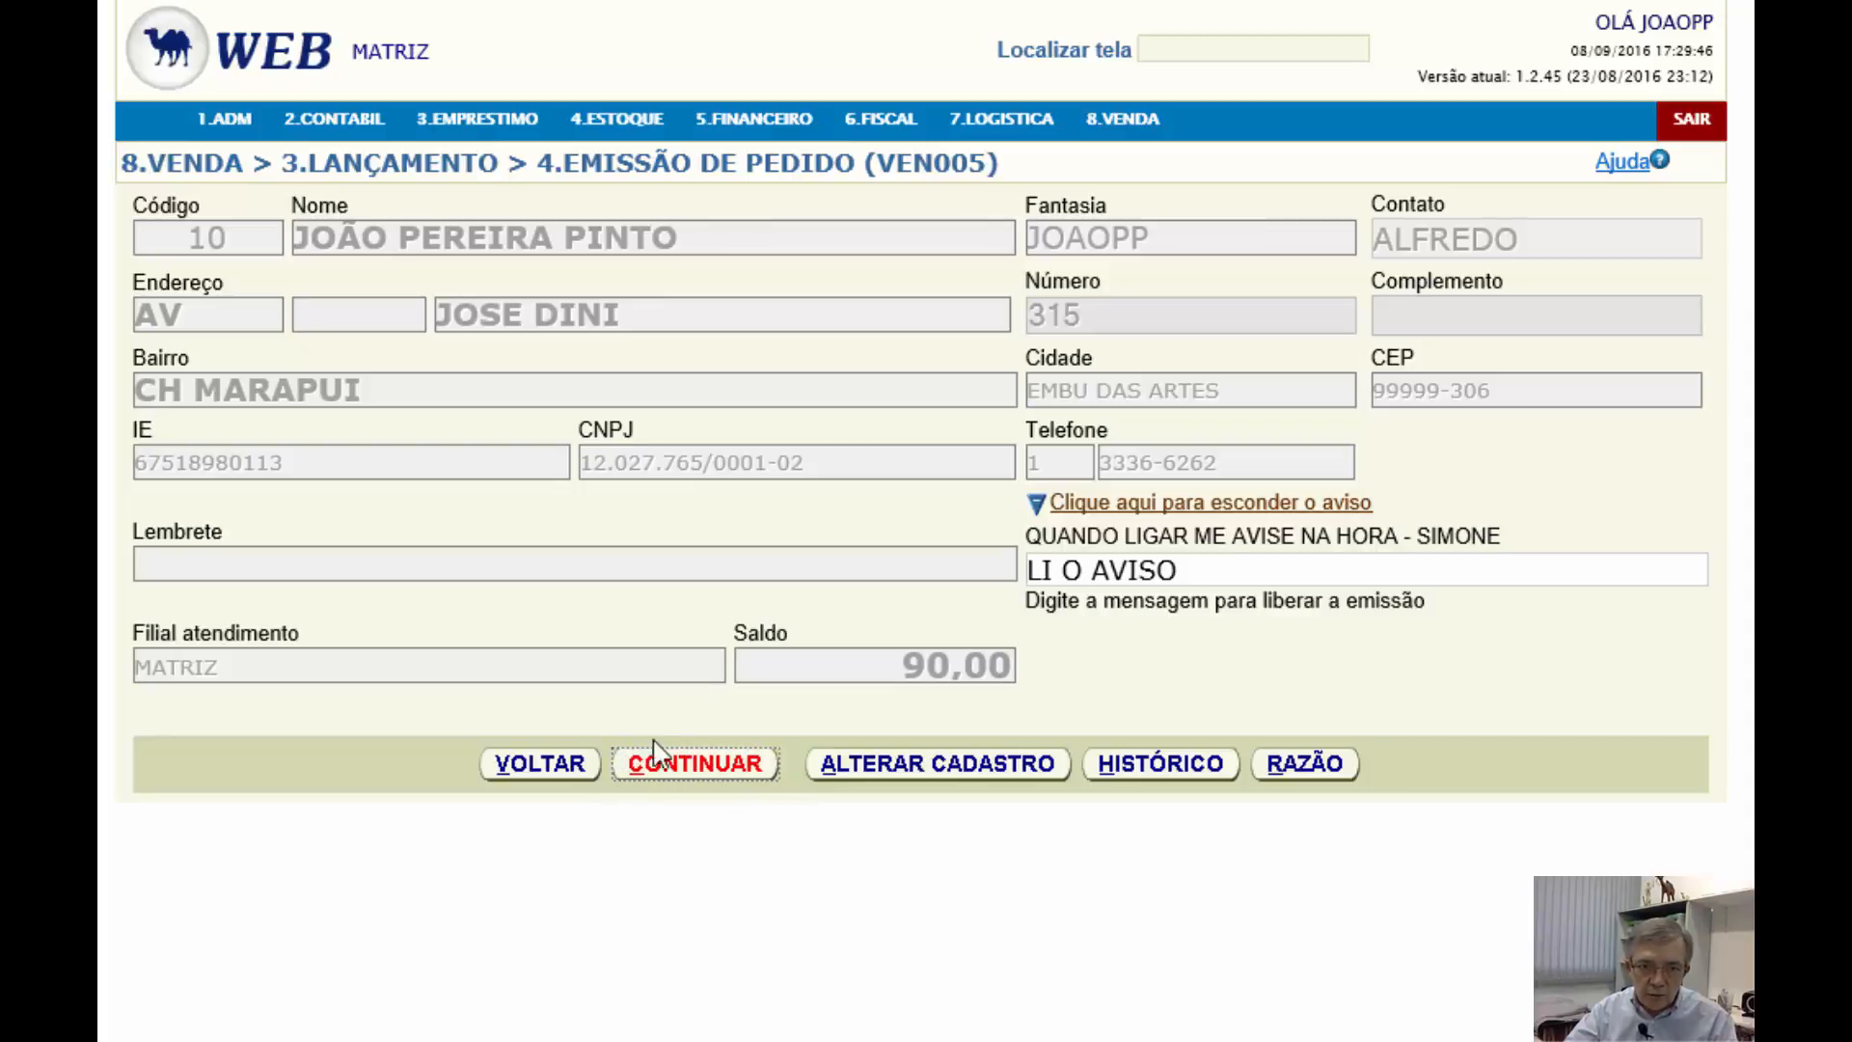
pyautogui.click(695, 772)
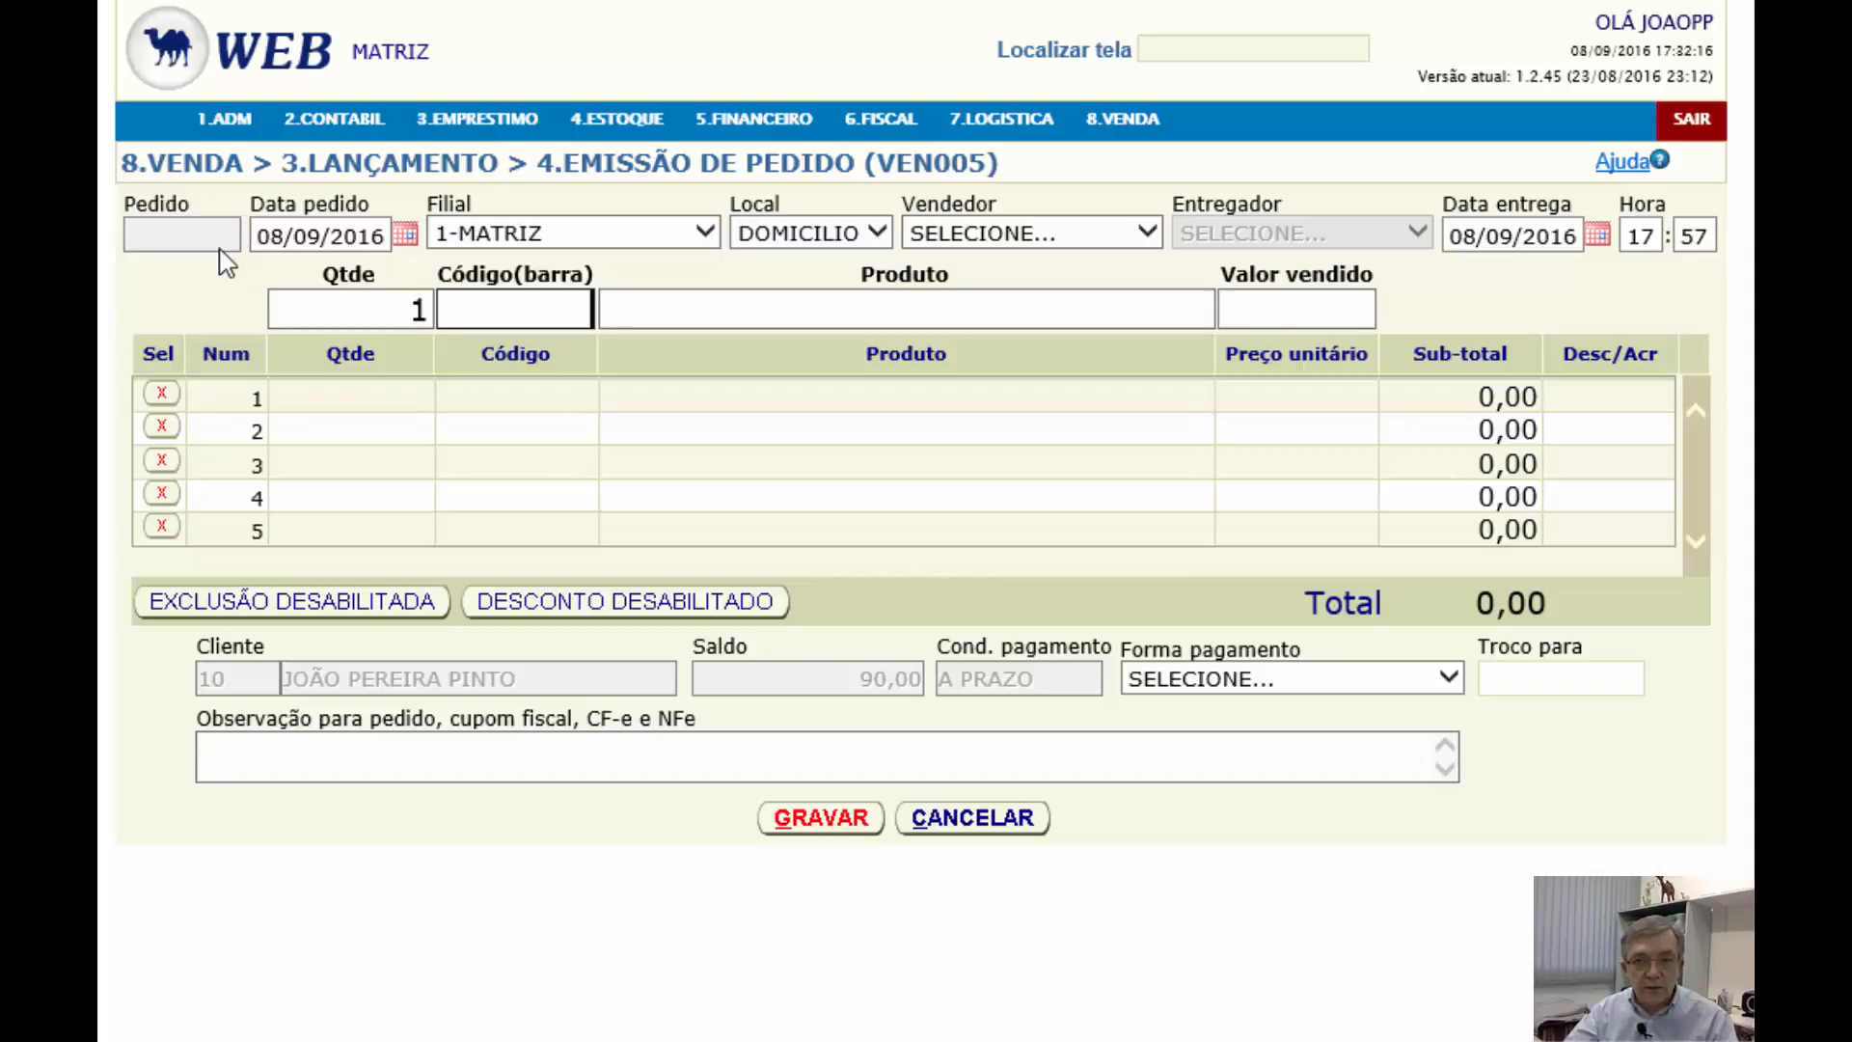
# Review the PARÂMETRO DO PEDIDO option and the order number and Data pedido fields
pyautogui.moveTo(1162, 135)
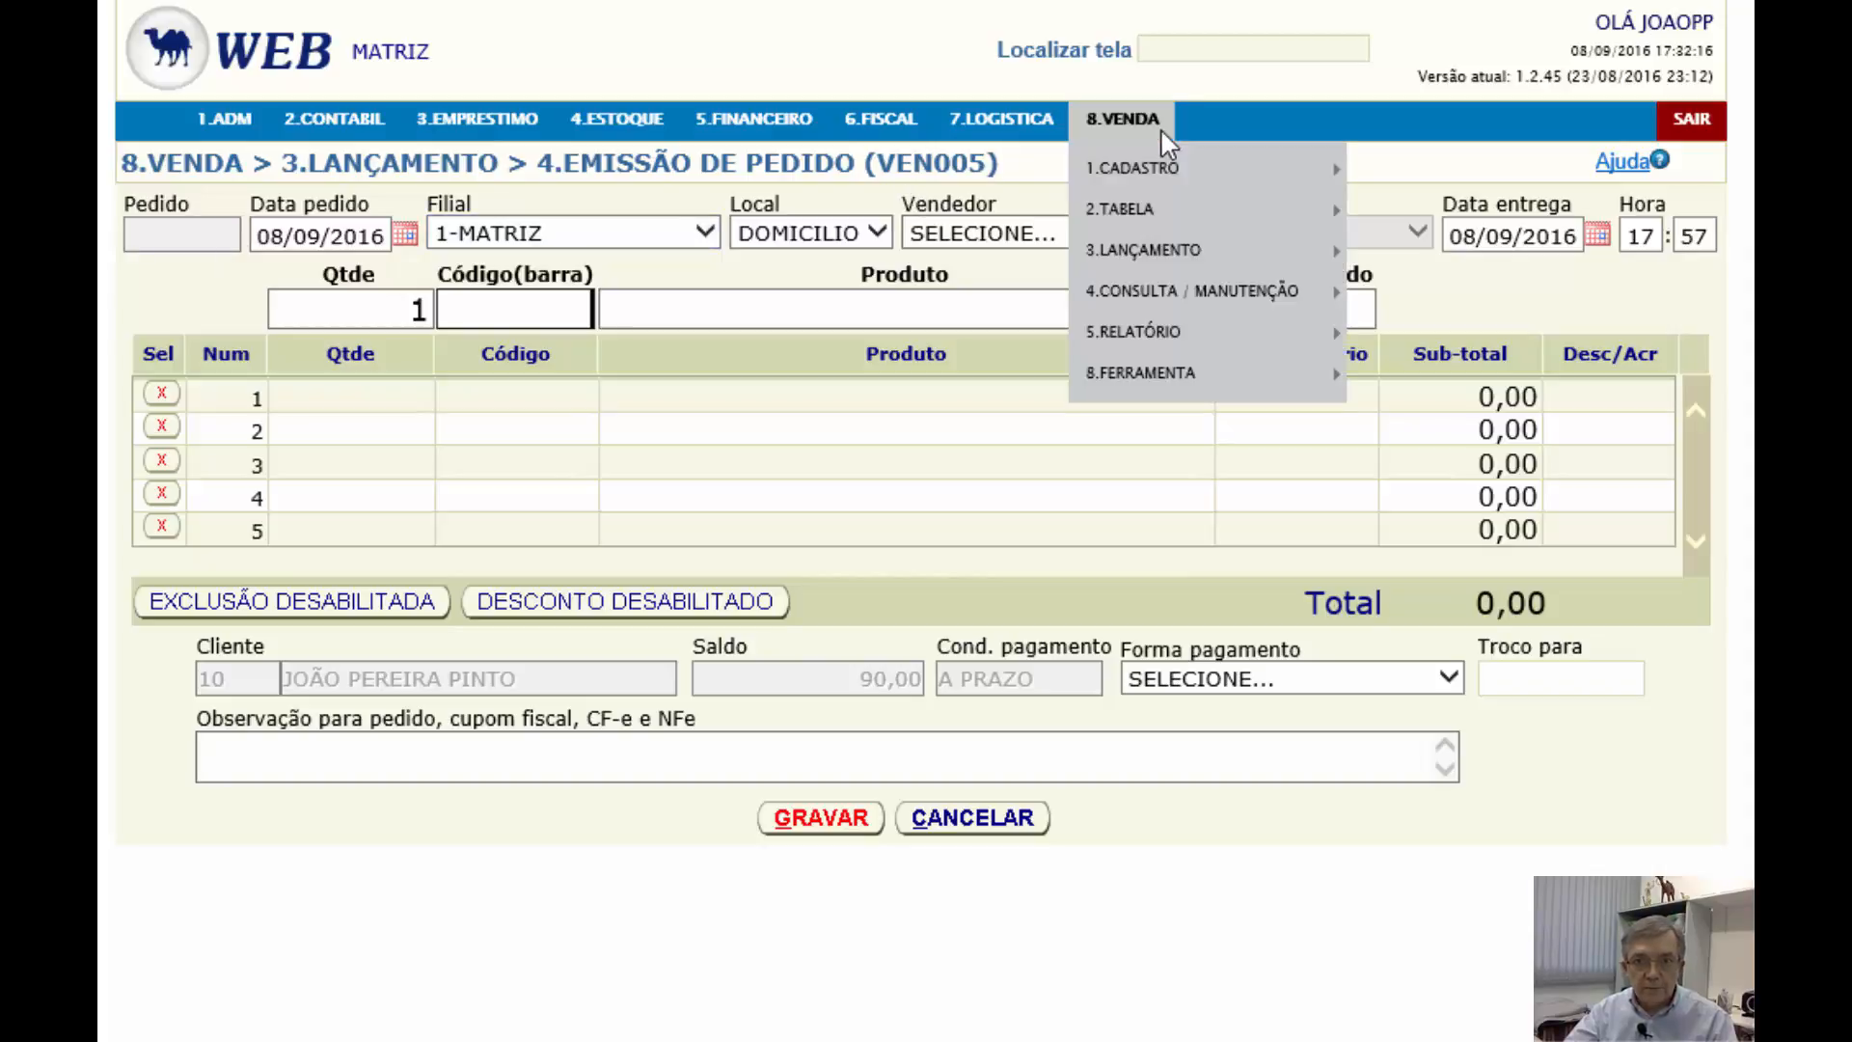
pyautogui.moveTo(1329, 381)
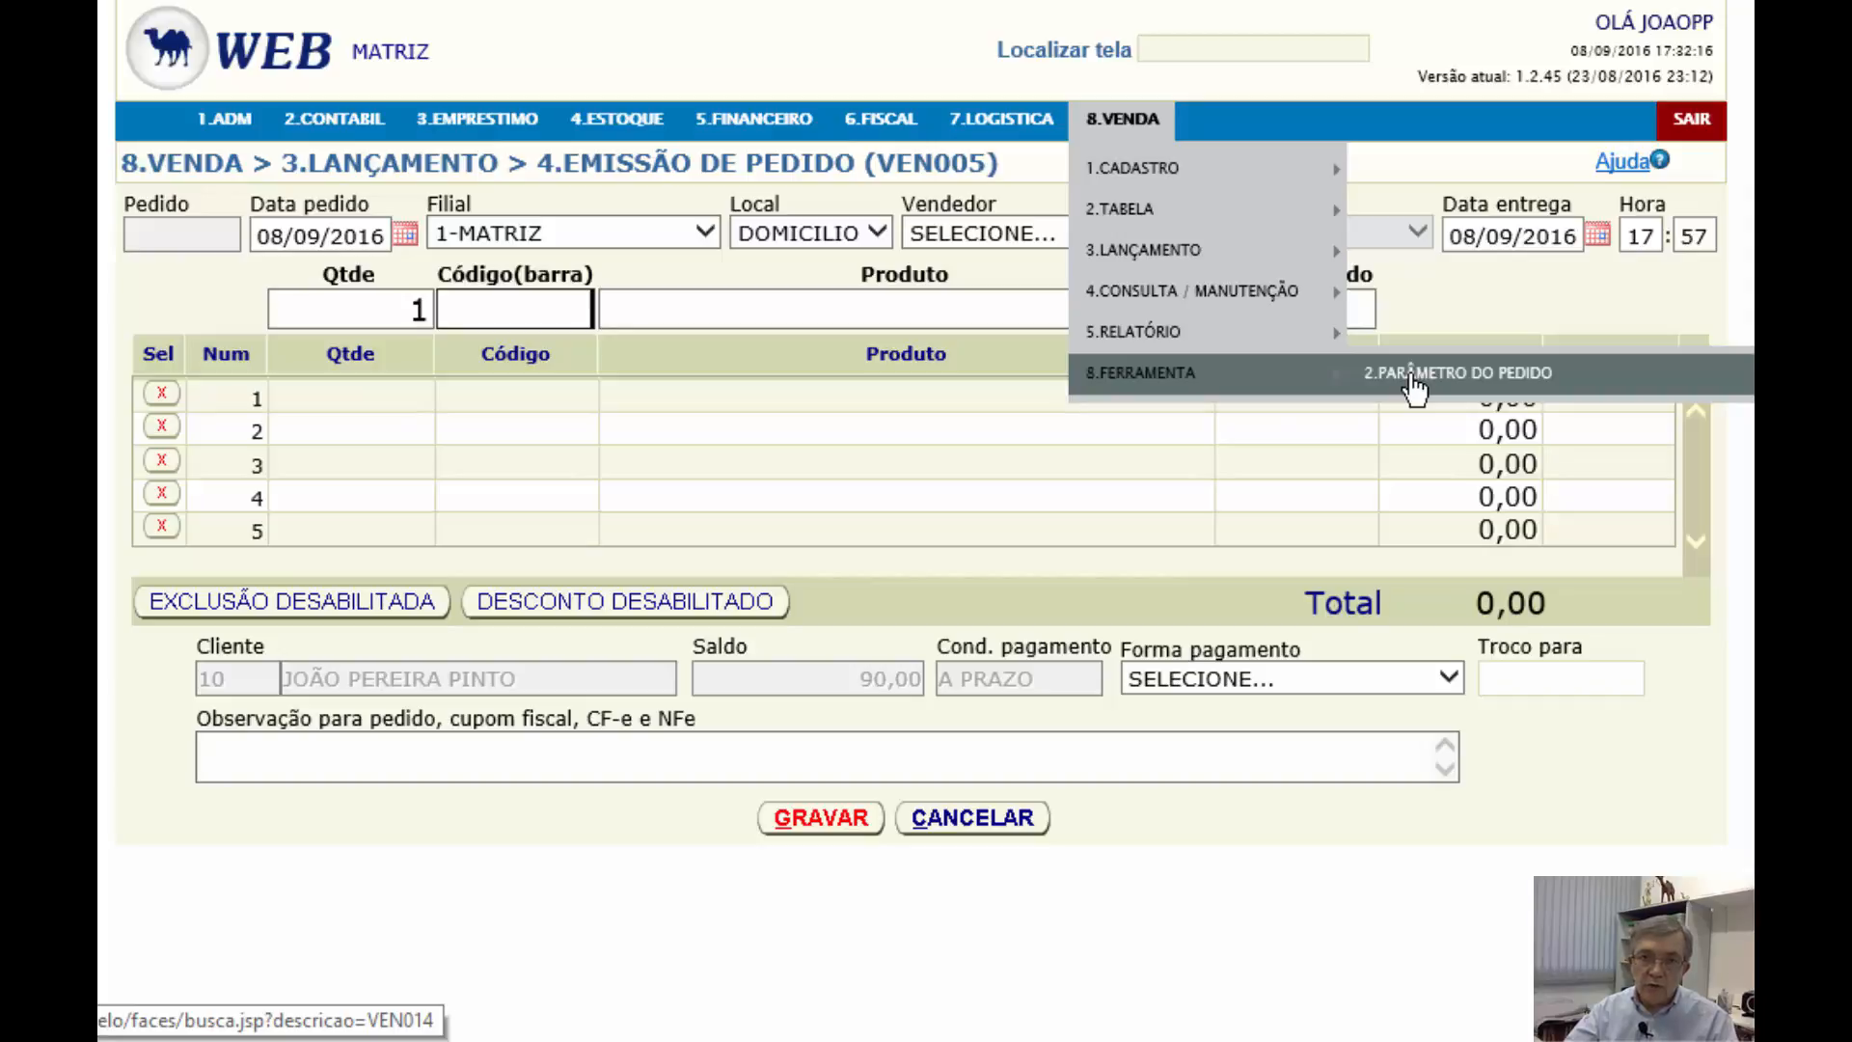
pyautogui.click(376, 236)
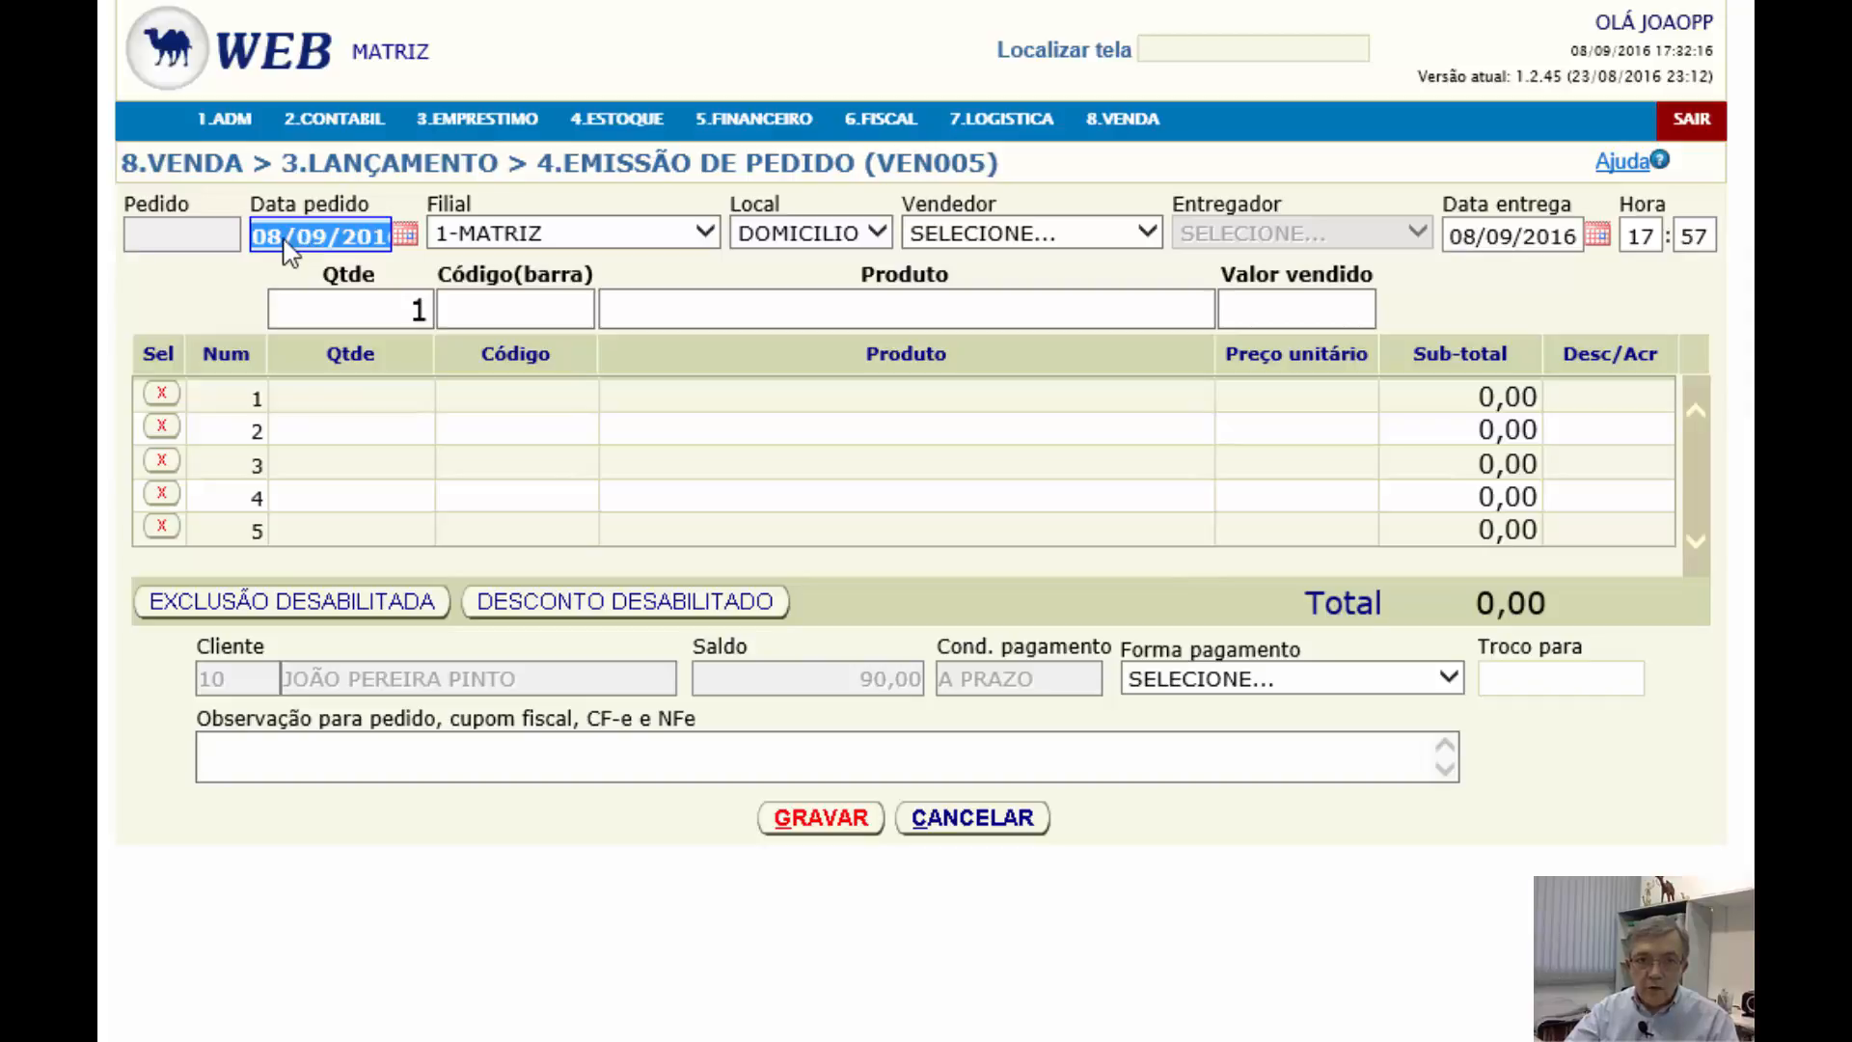
pyautogui.click(187, 226)
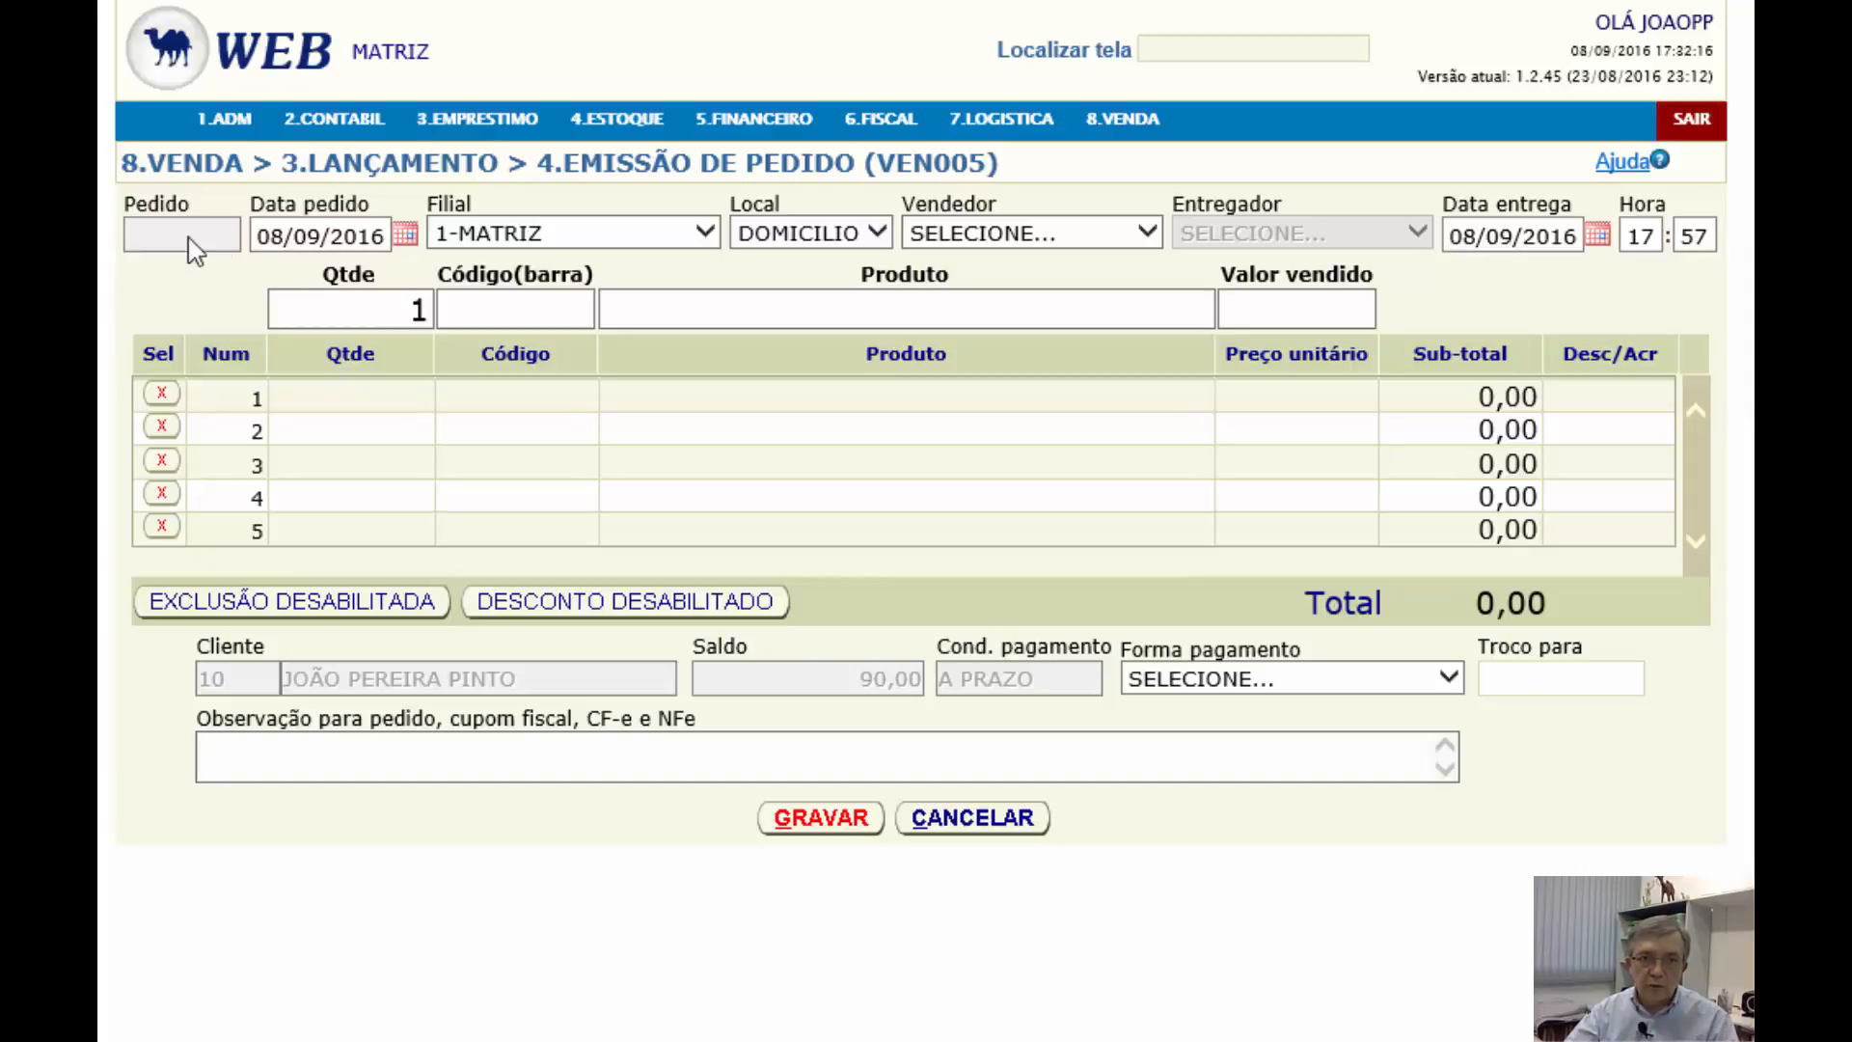
pyautogui.click(272, 240)
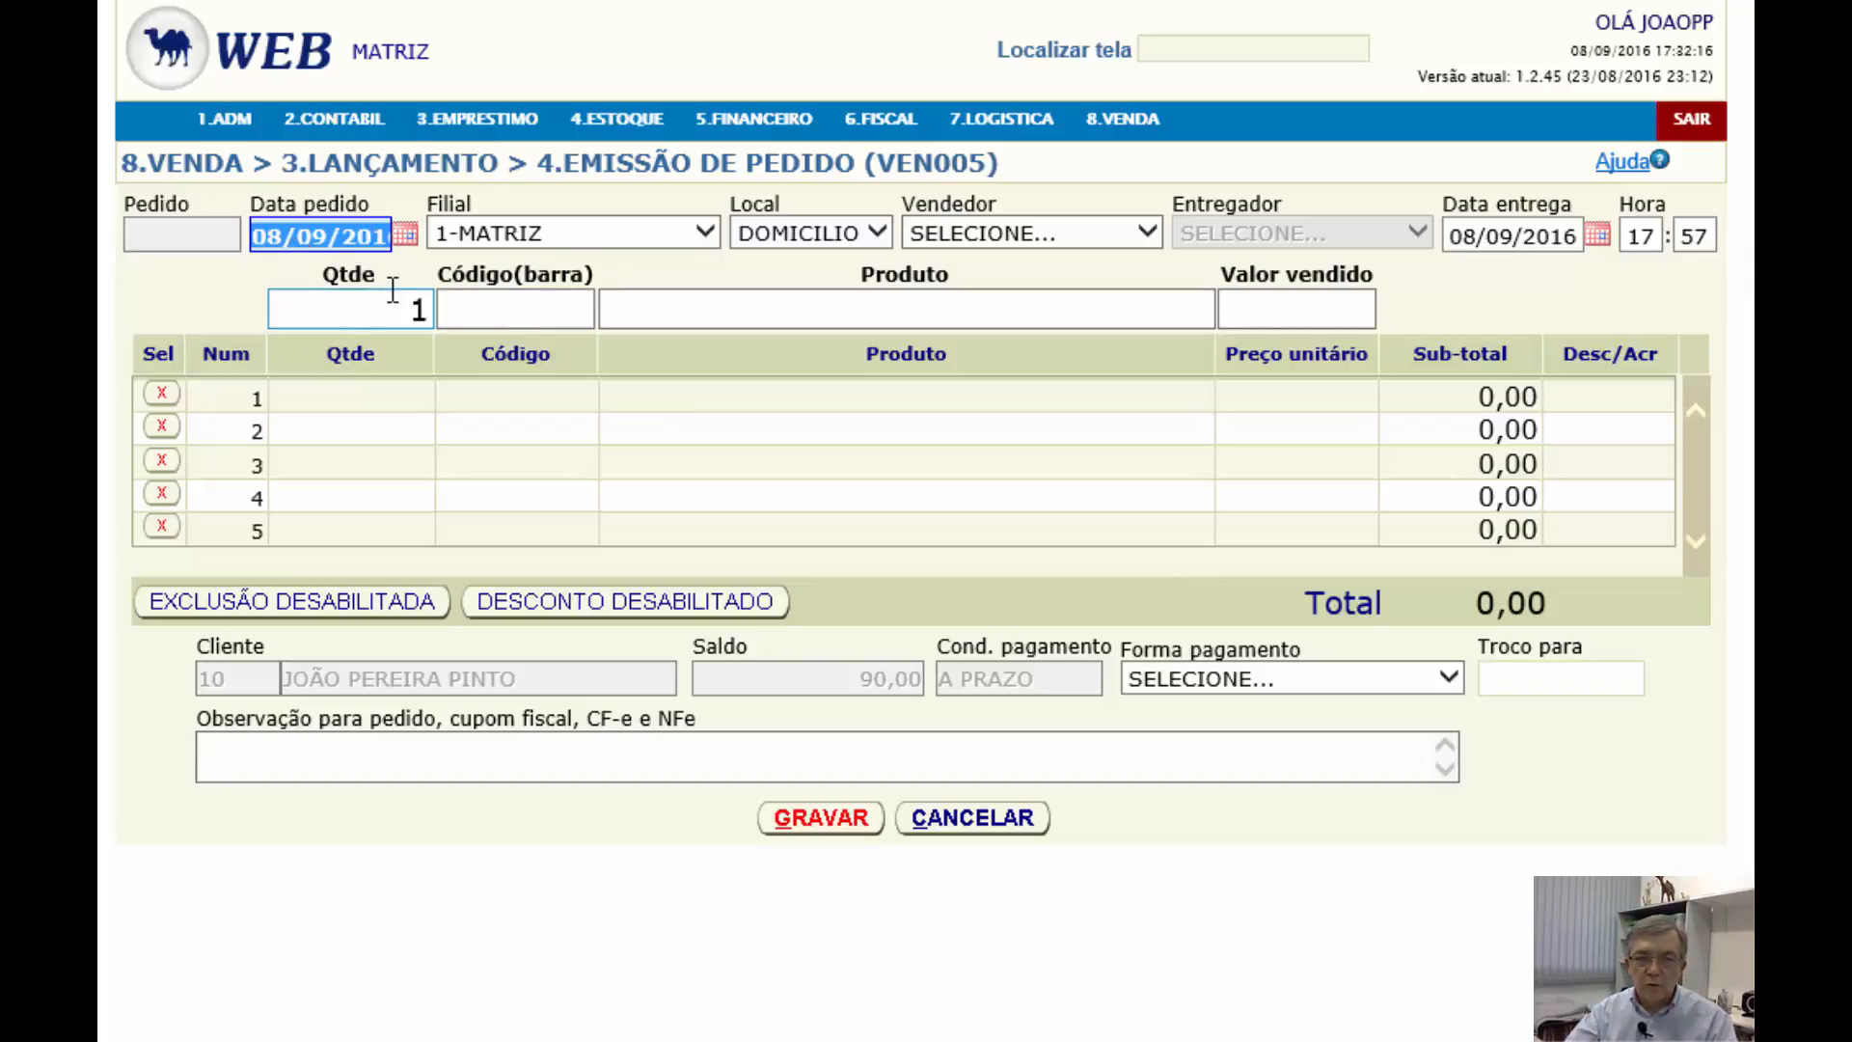
# Examine the Filial options for the order and choose 1-MATRIZ as the branch
pyautogui.click(707, 234)
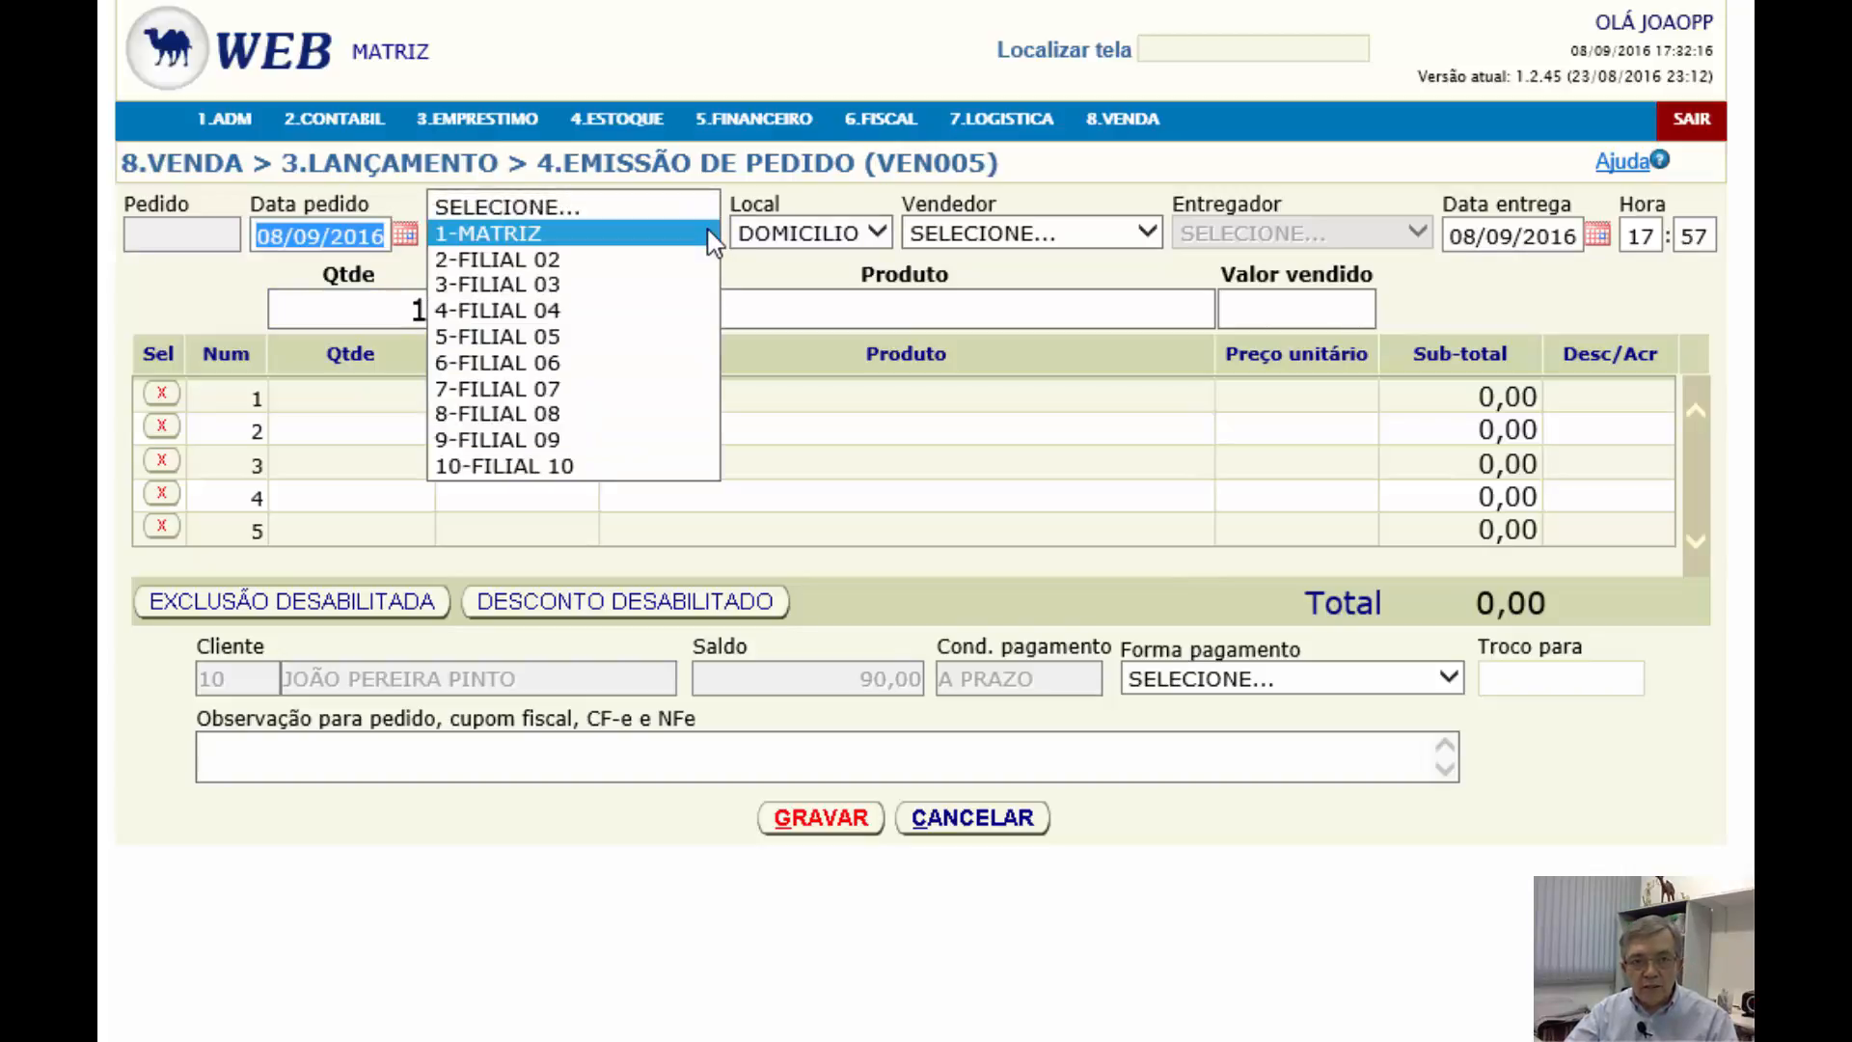
pyautogui.click(596, 245)
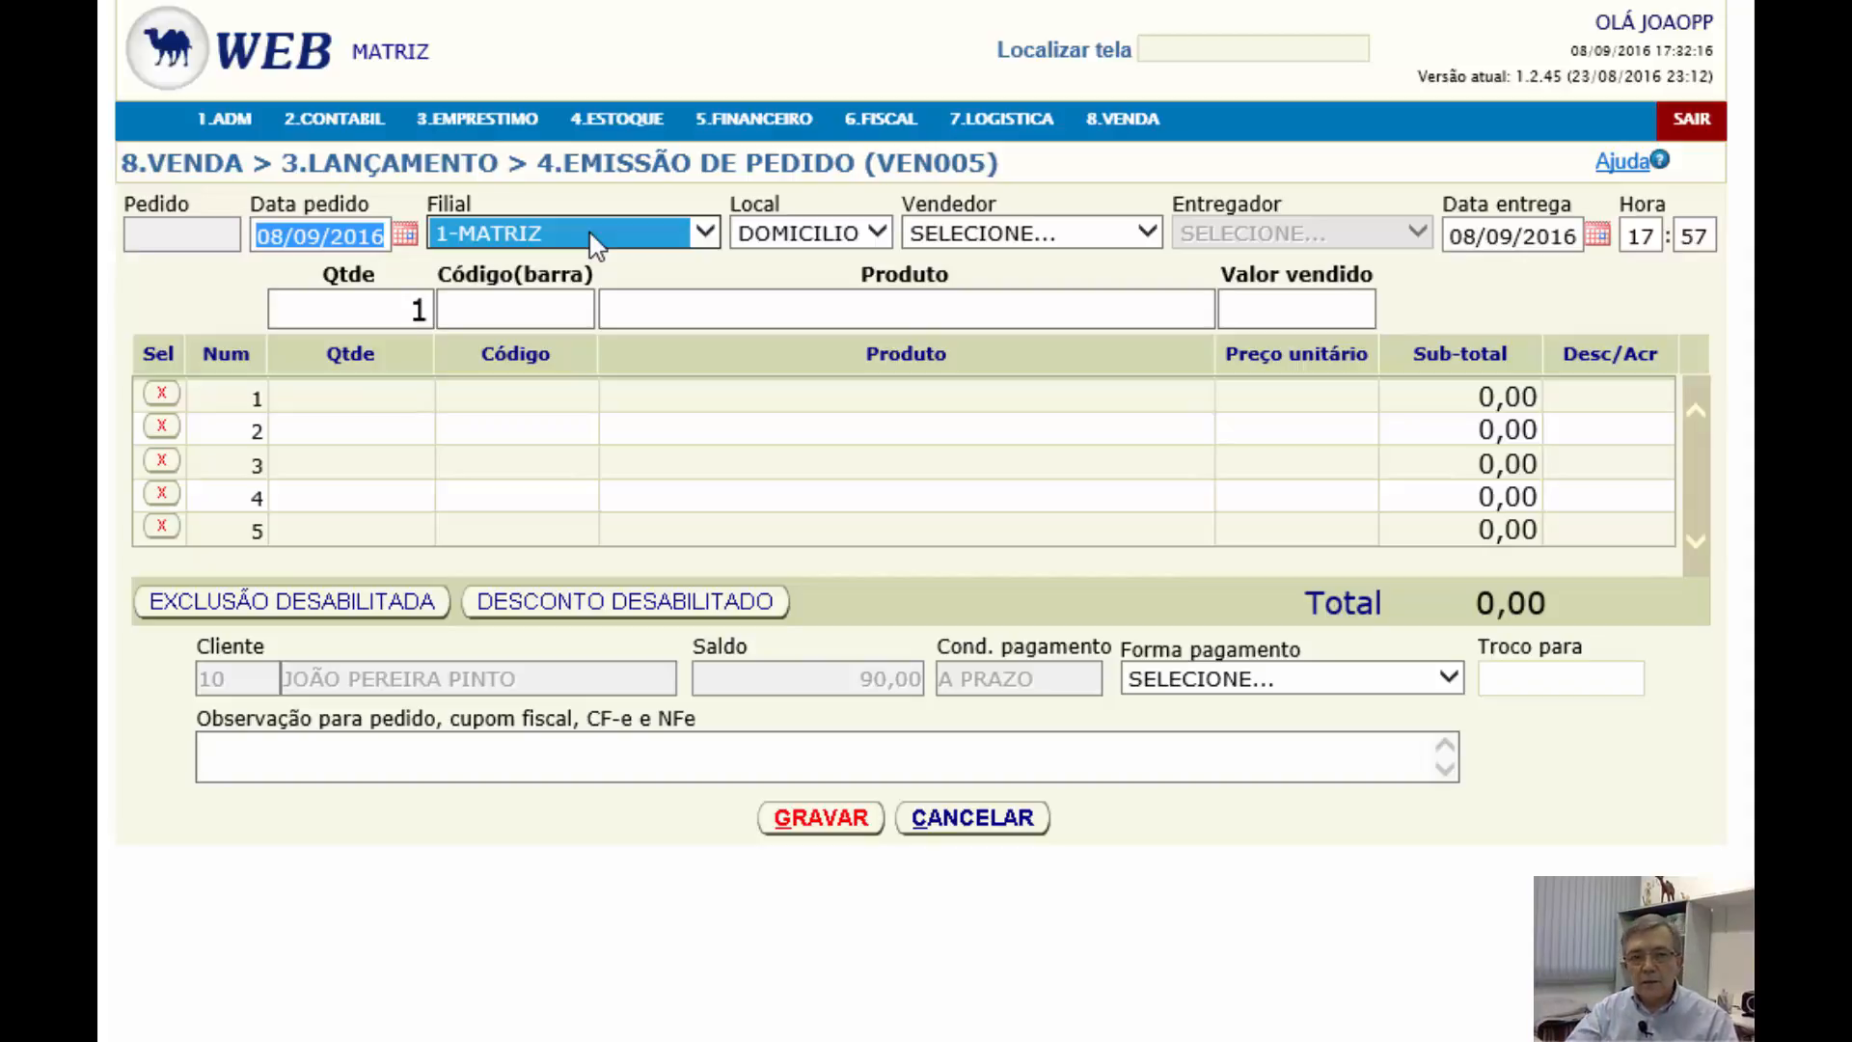
pyautogui.click(707, 236)
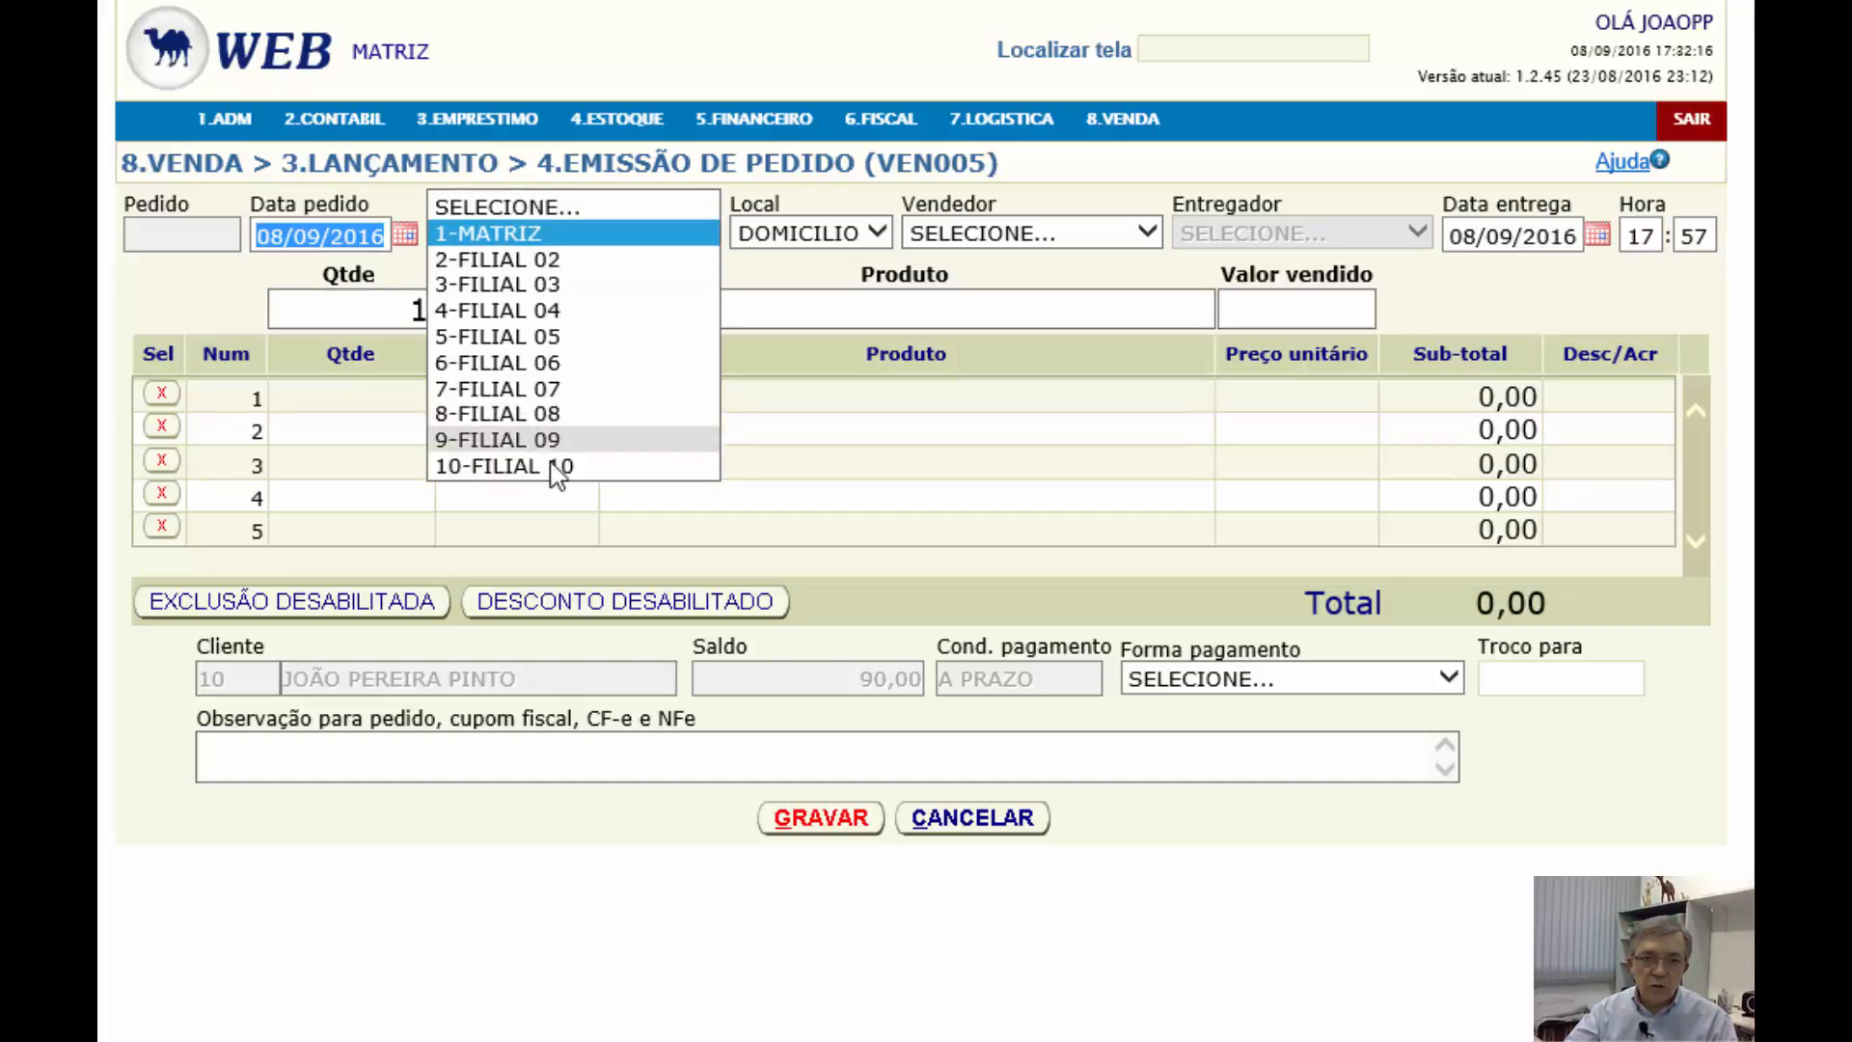
pyautogui.click(484, 235)
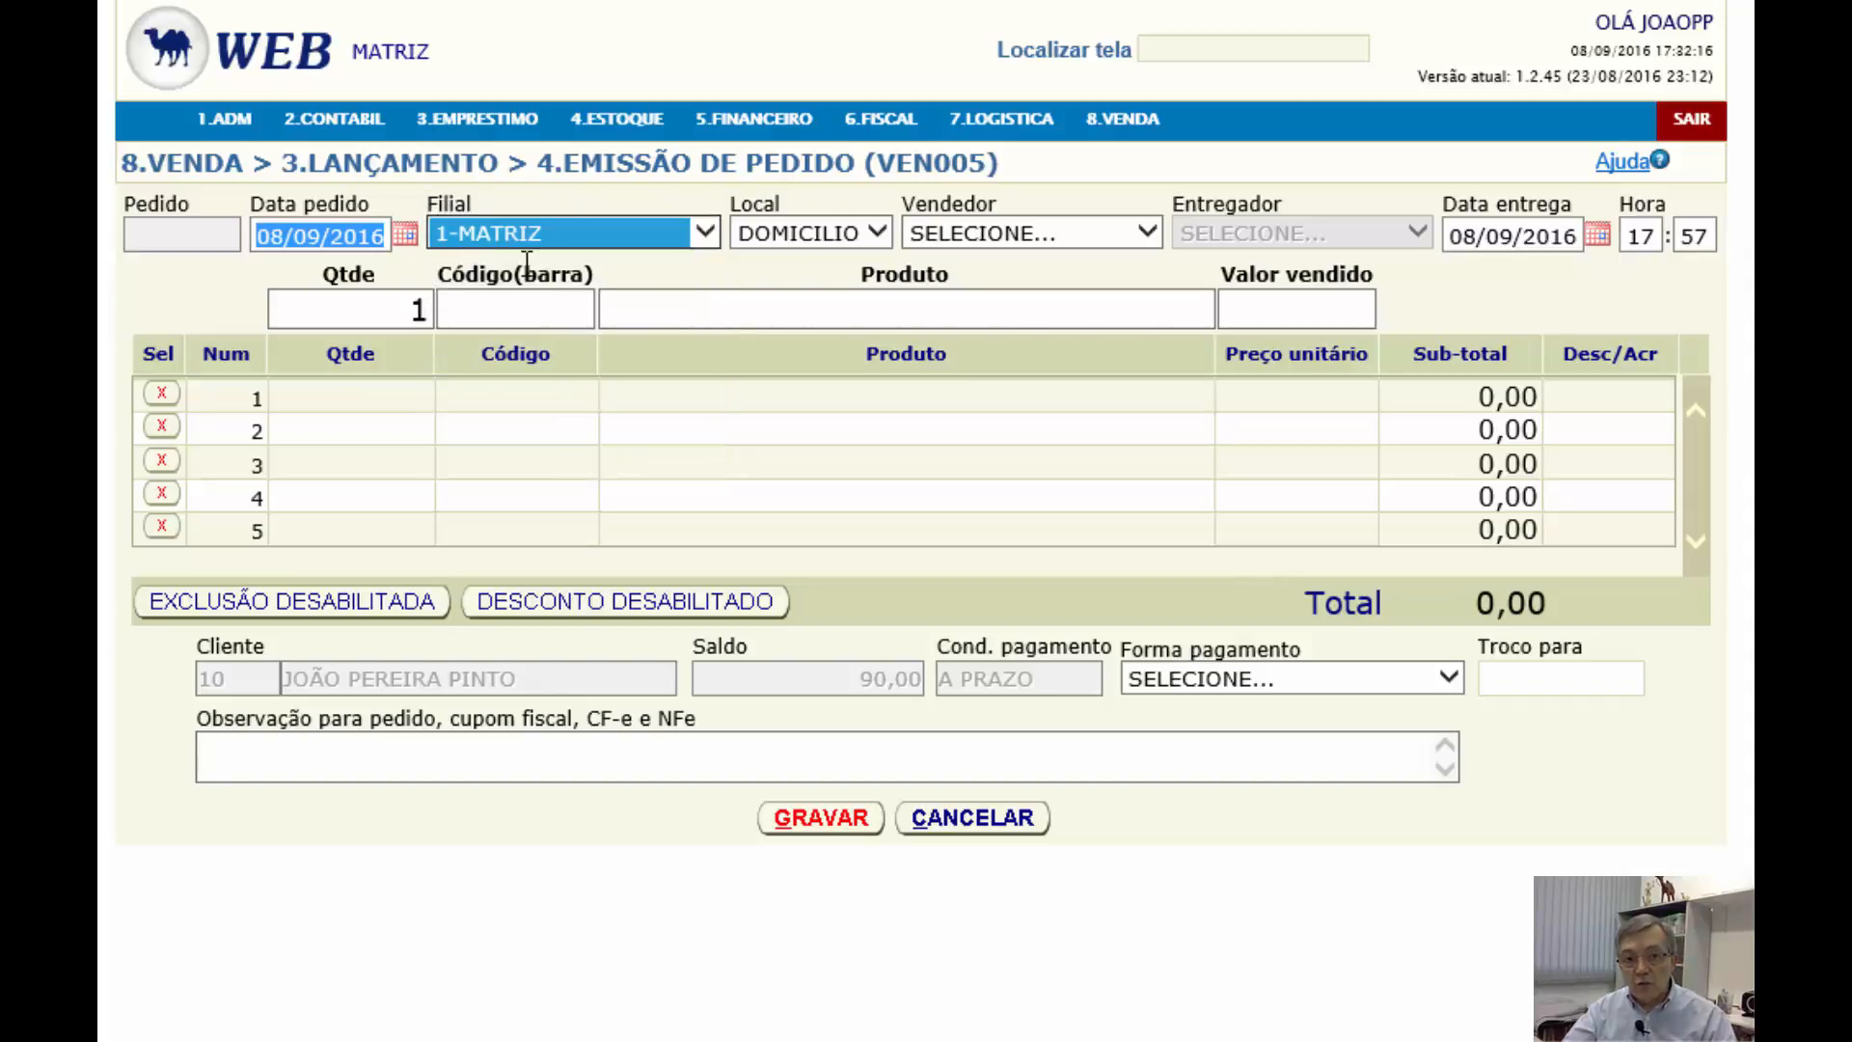
pyautogui.moveTo(1122, 120)
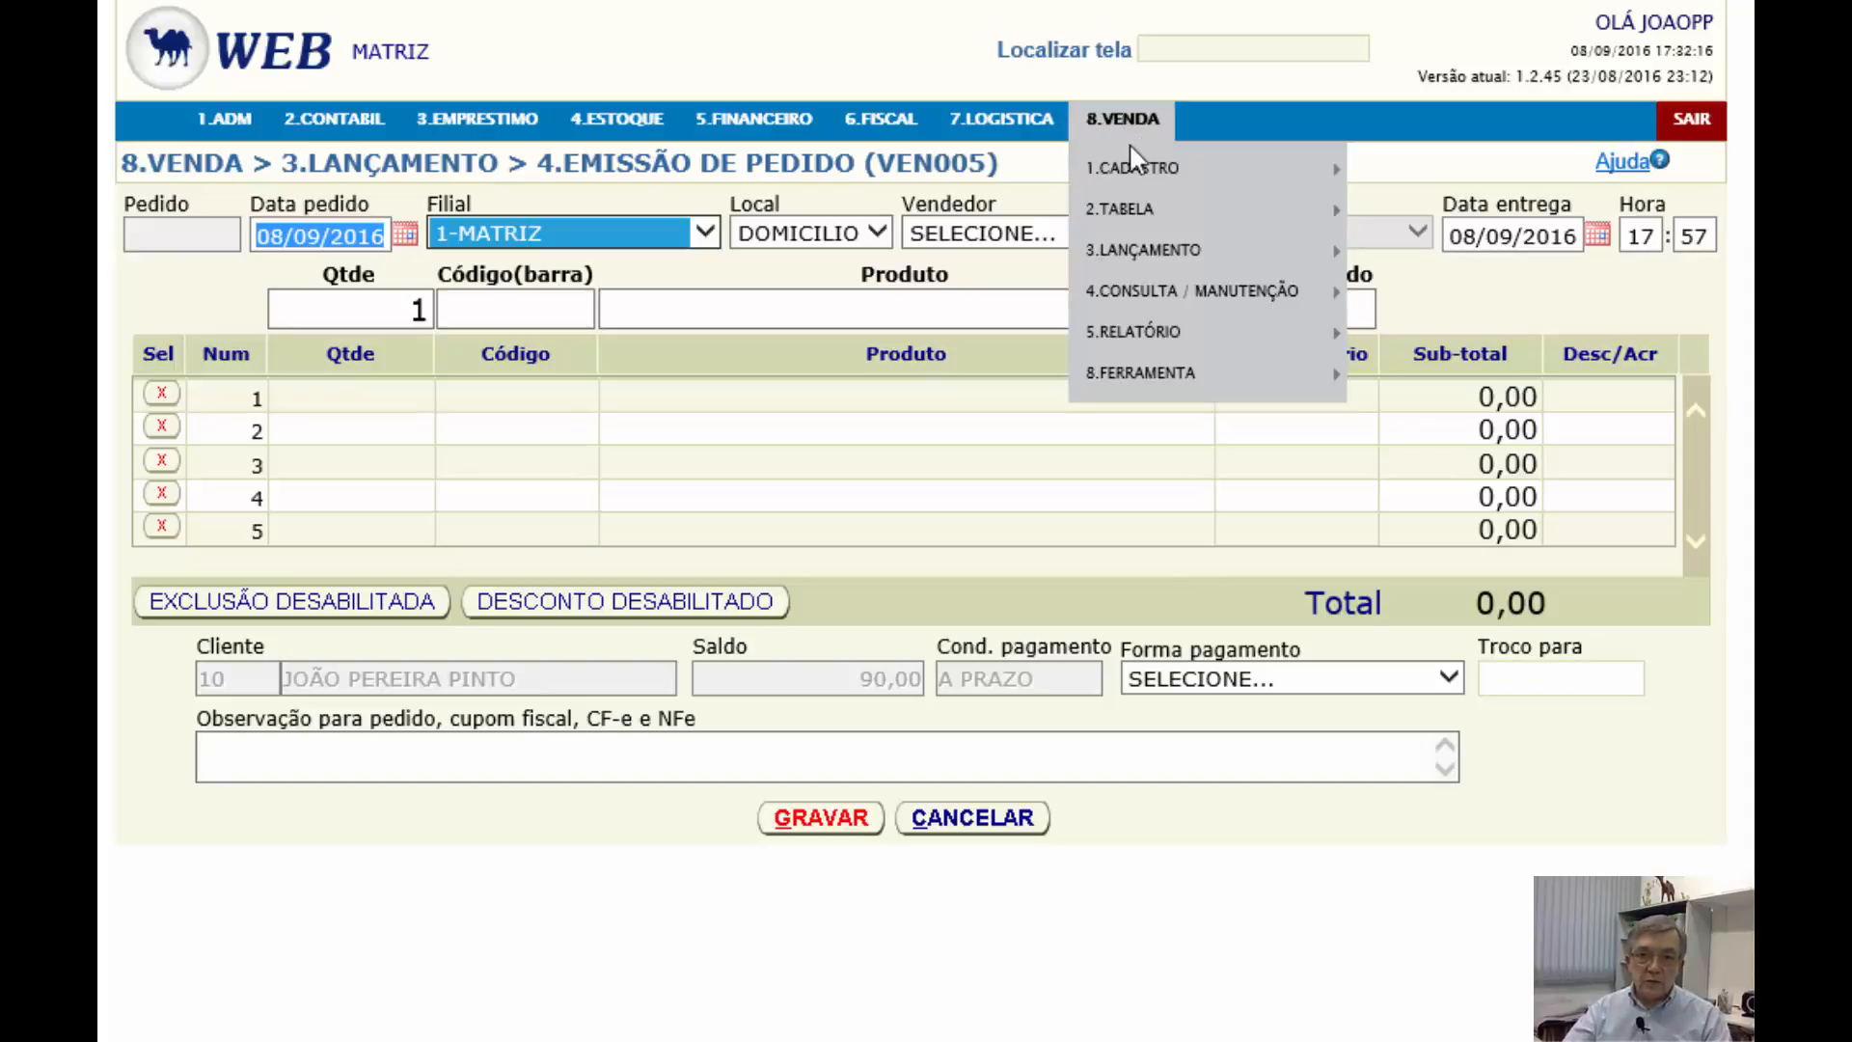
pyautogui.moveTo(1136, 169)
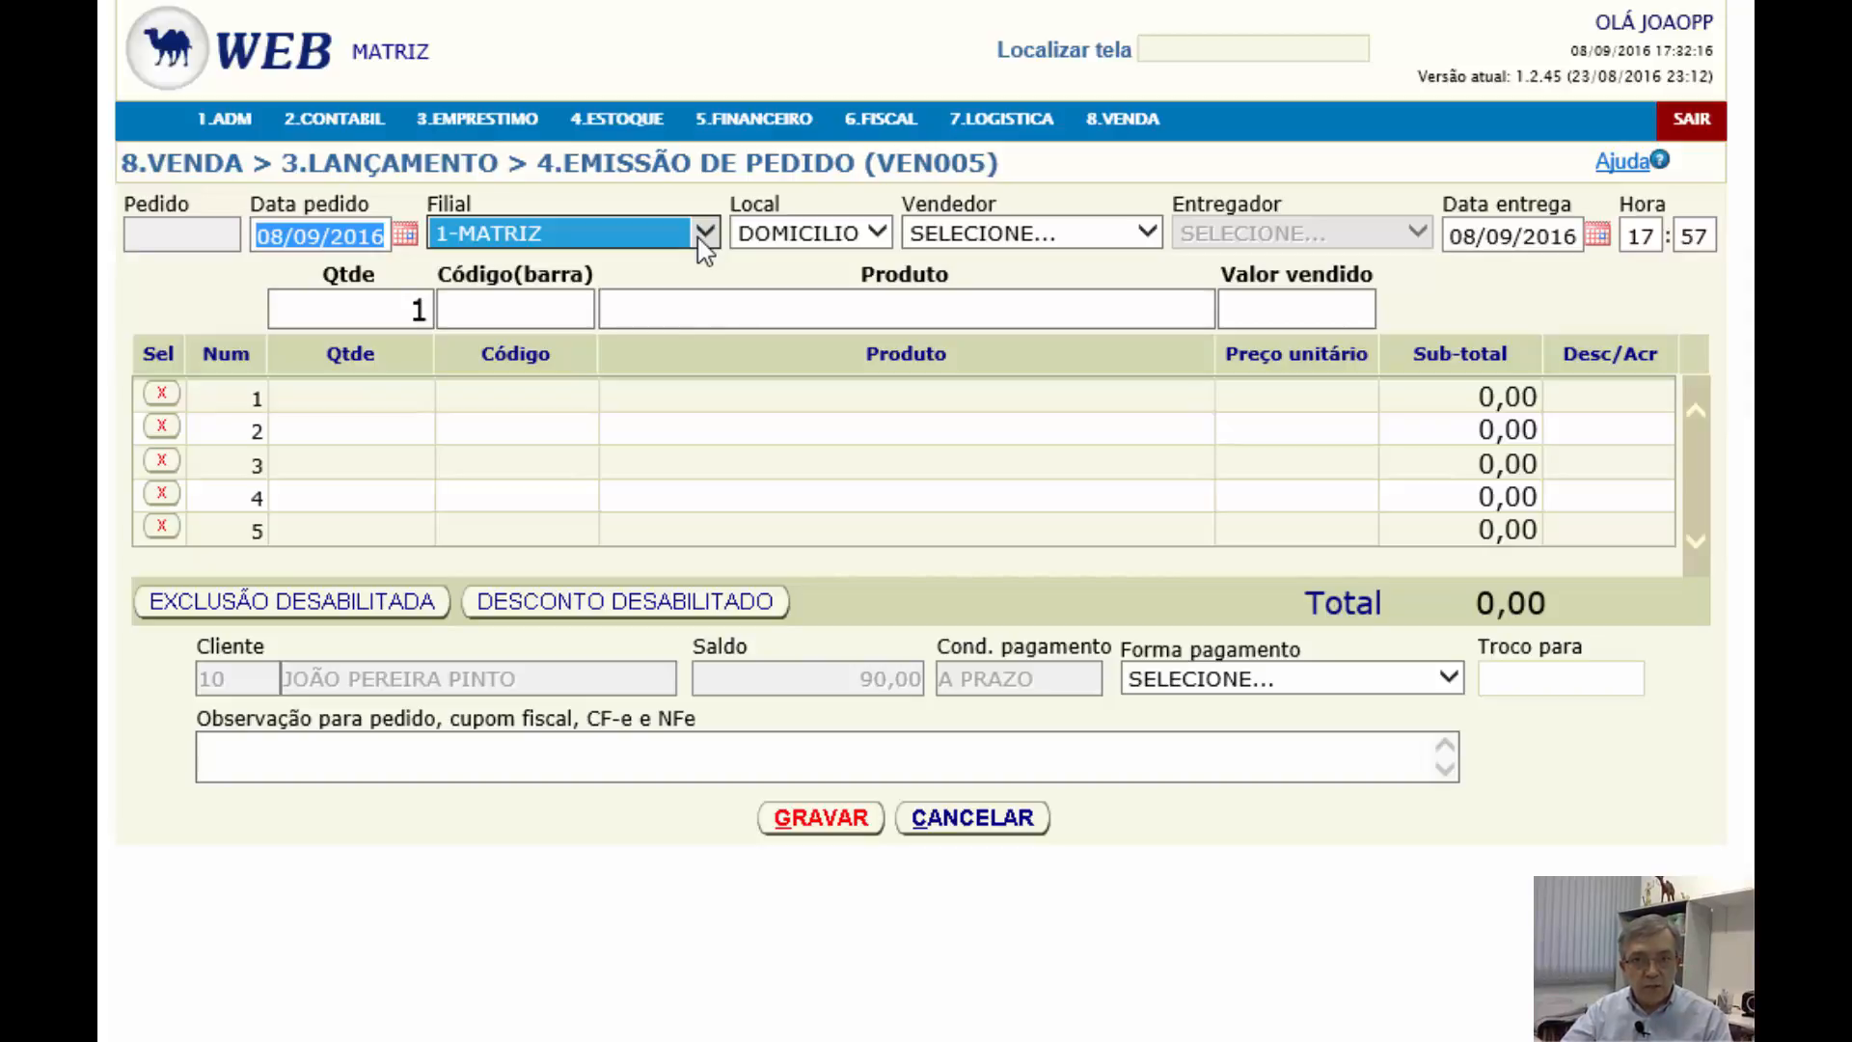
pyautogui.moveTo(977, 118)
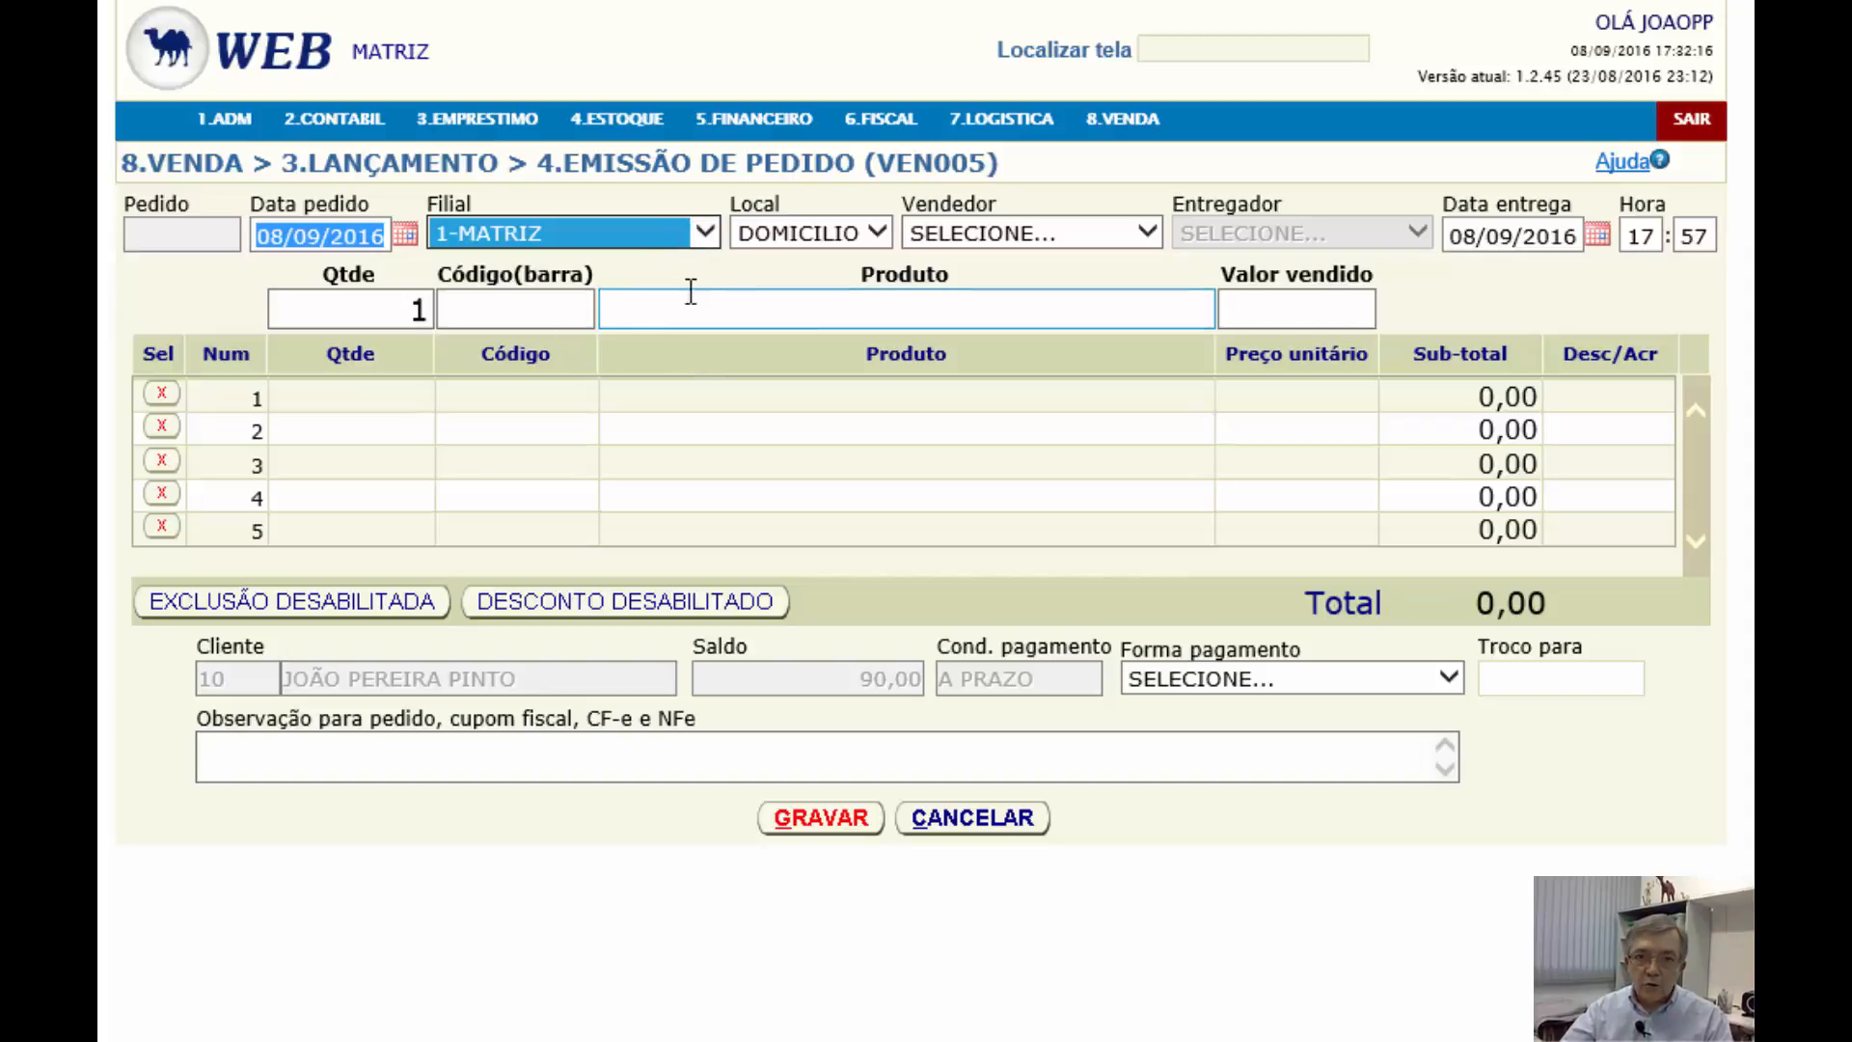
# Review the Local options DOMICILIO and RETIRA, and assign the first listed salesperson as the order's Vendedor
pyautogui.click(884, 235)
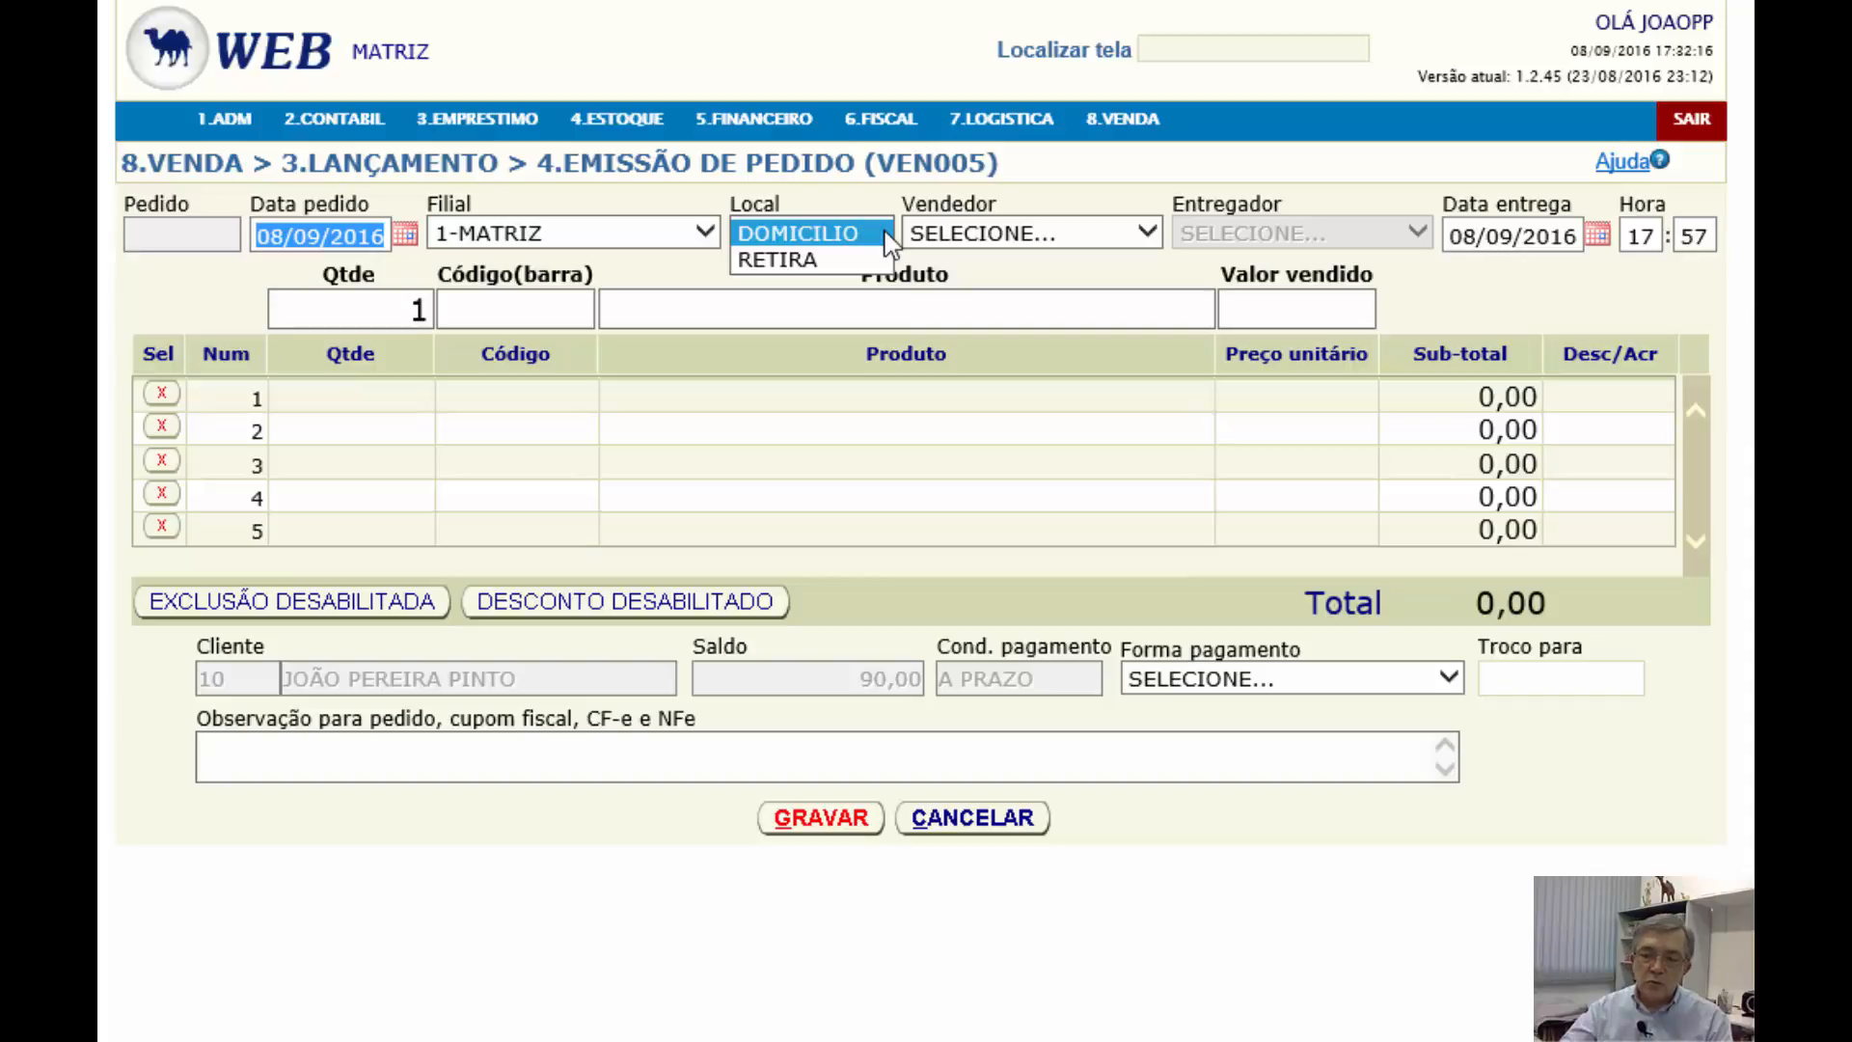
pyautogui.moveTo(658, 123)
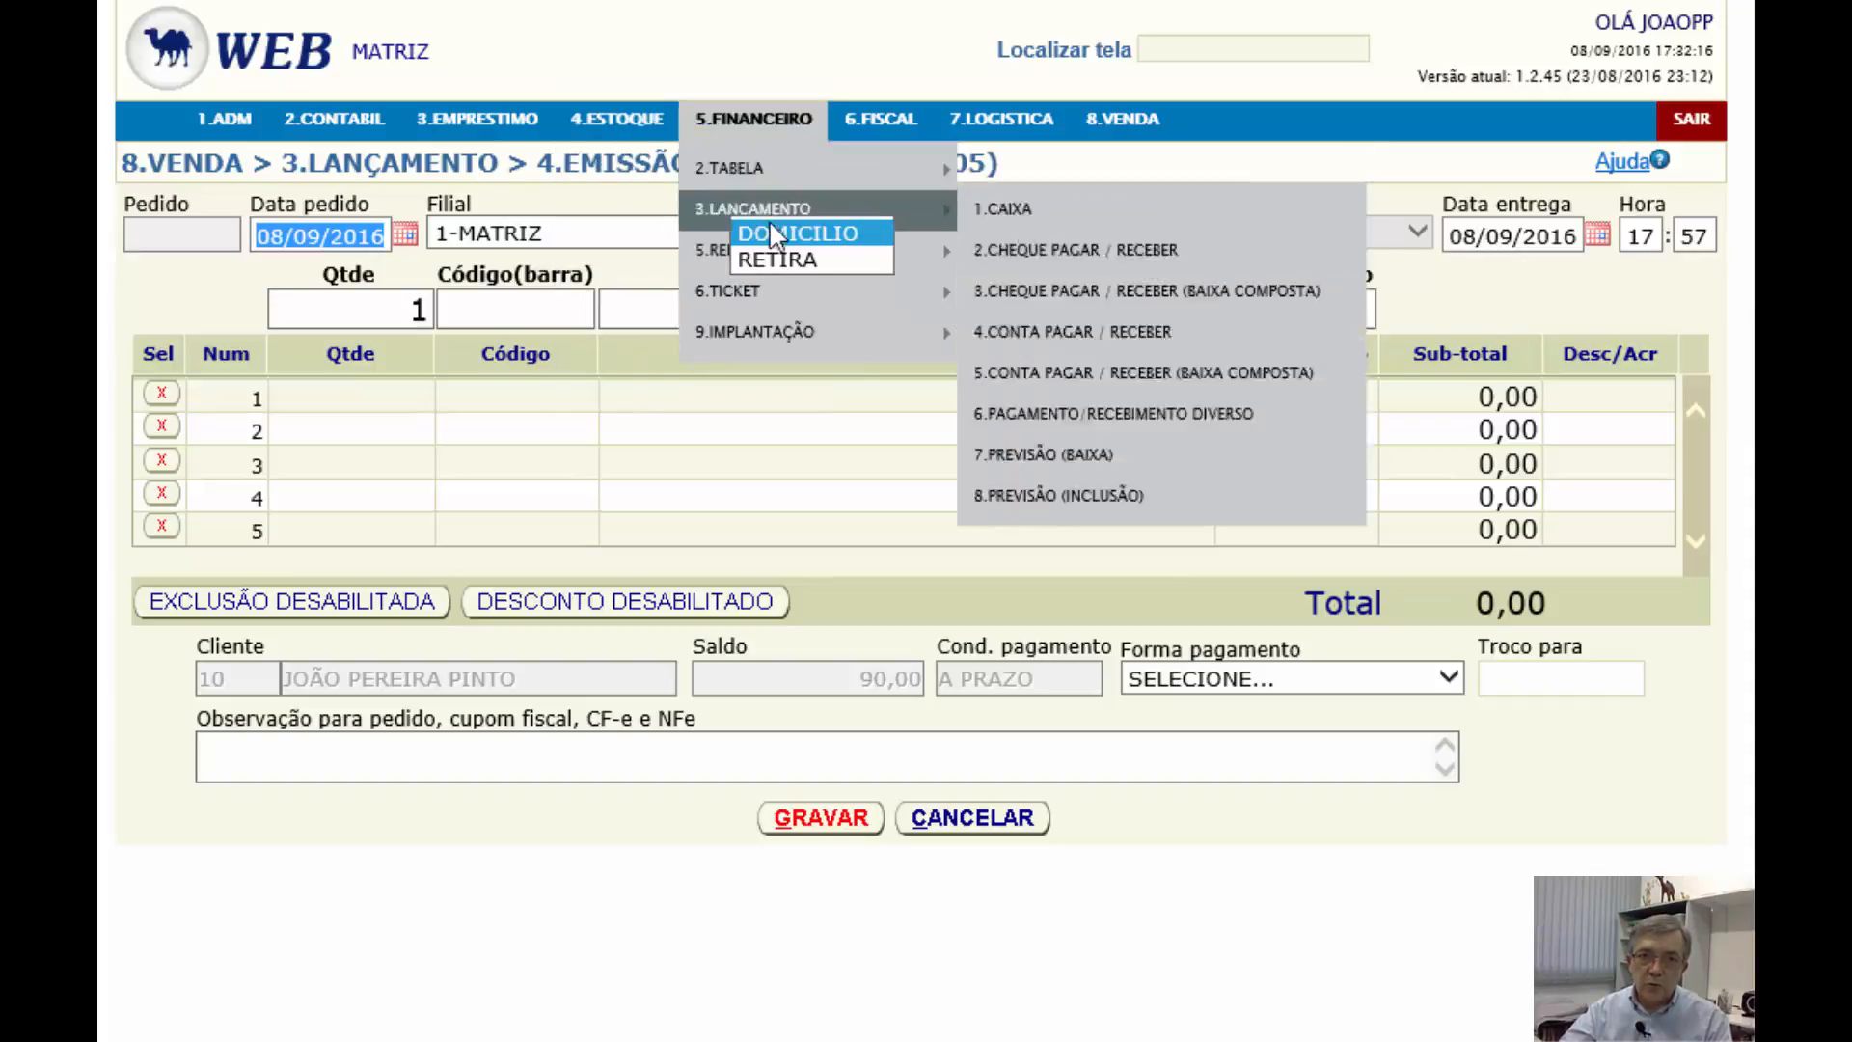
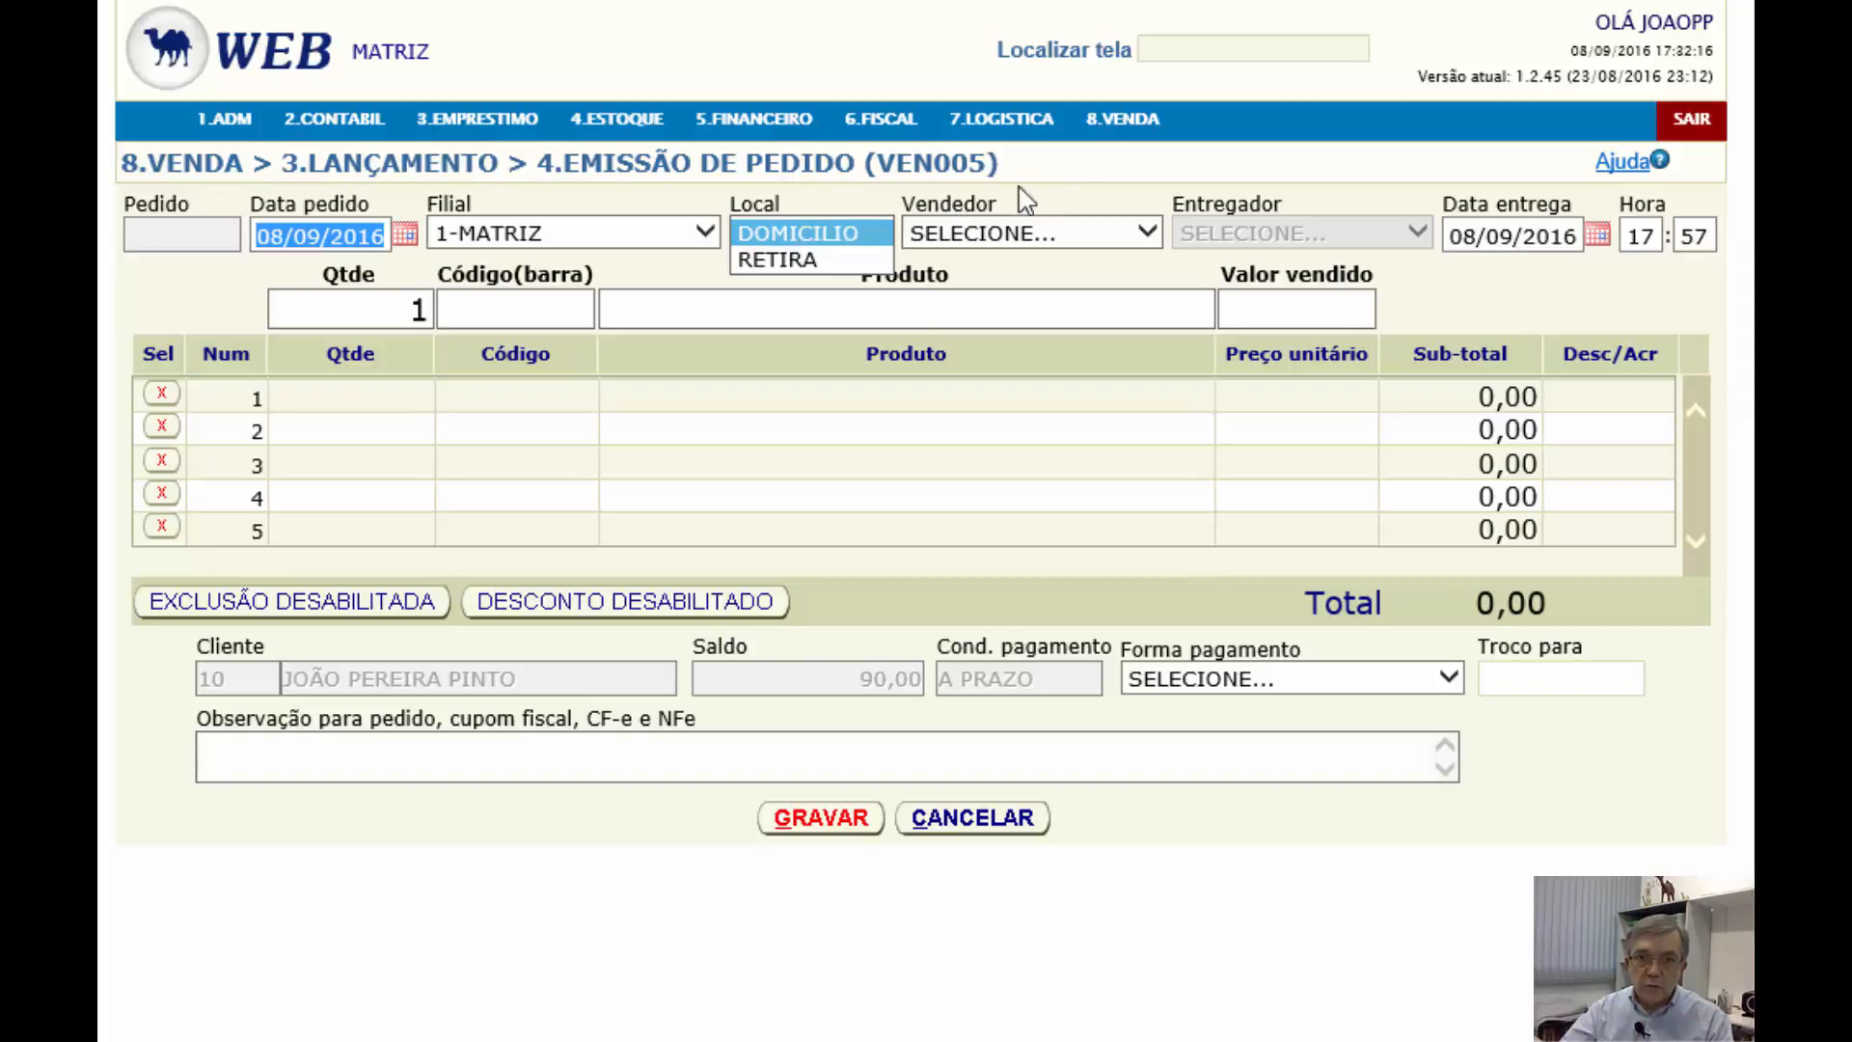
pyautogui.moveTo(1119, 121)
pyautogui.moveTo(1133, 241)
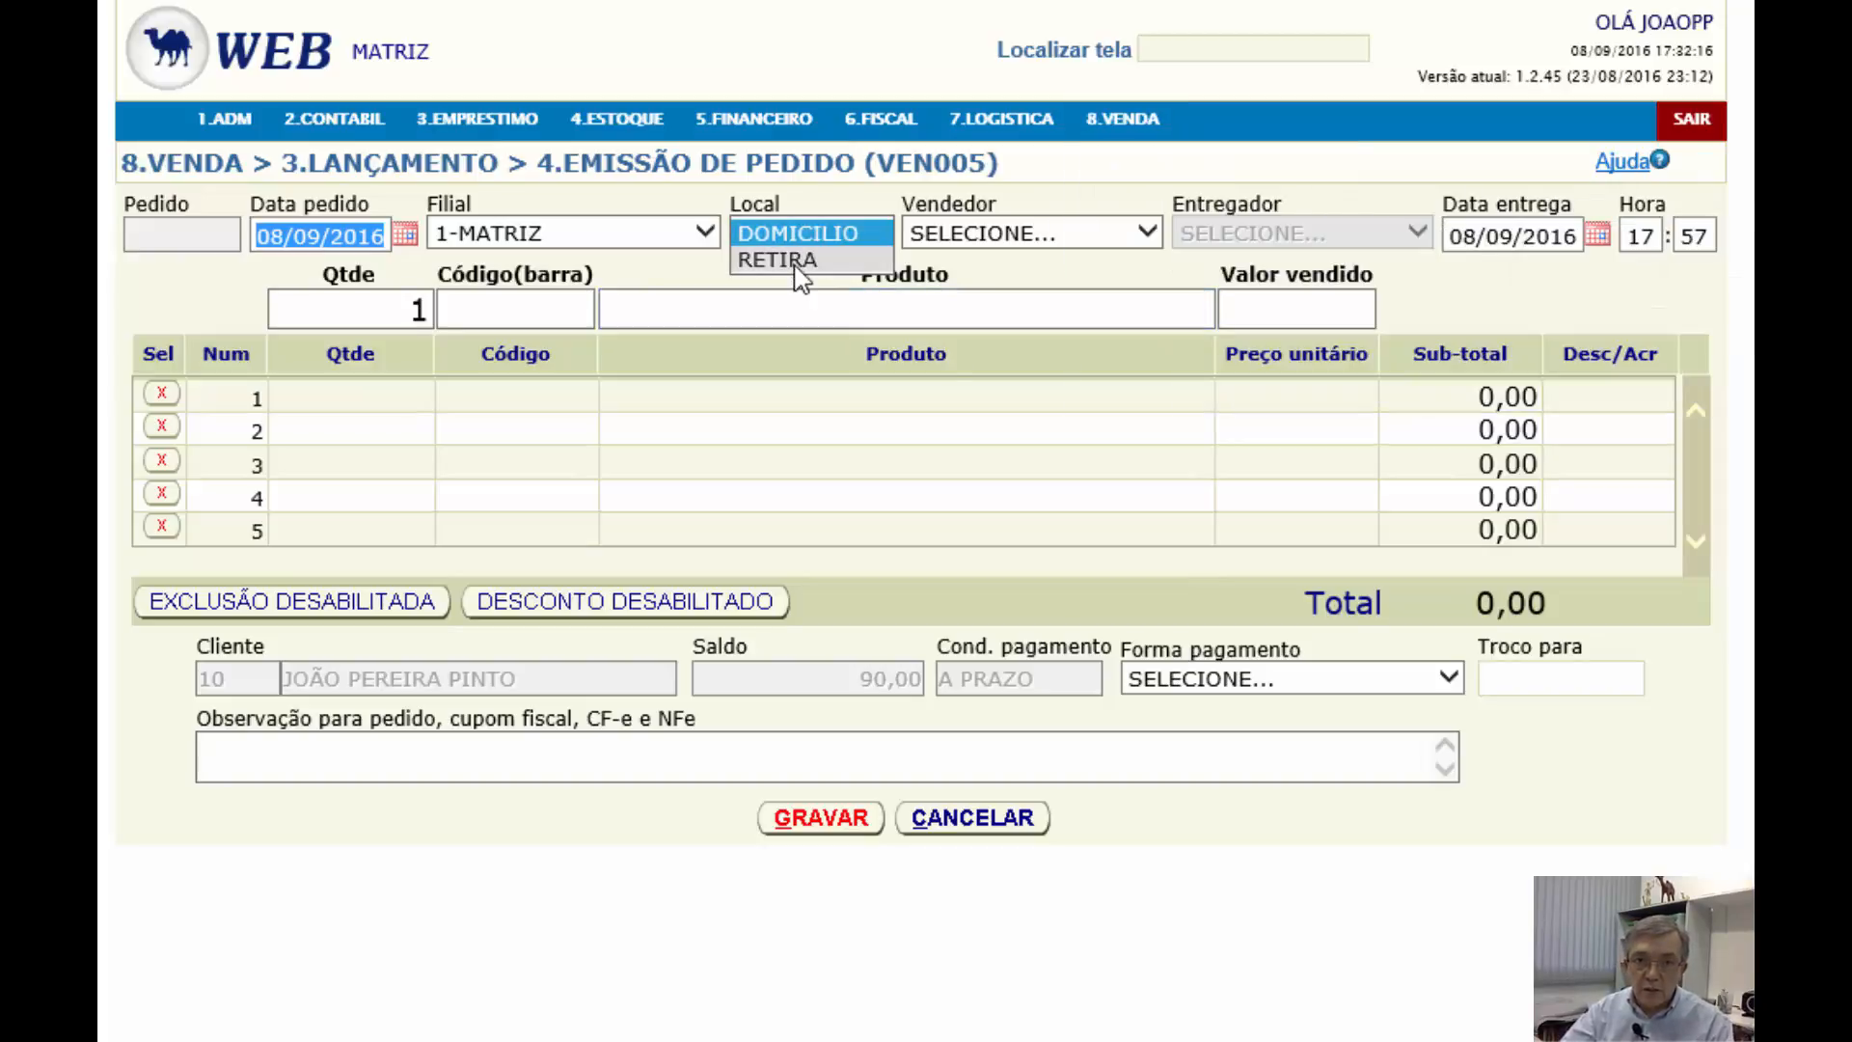
pyautogui.click(1164, 237)
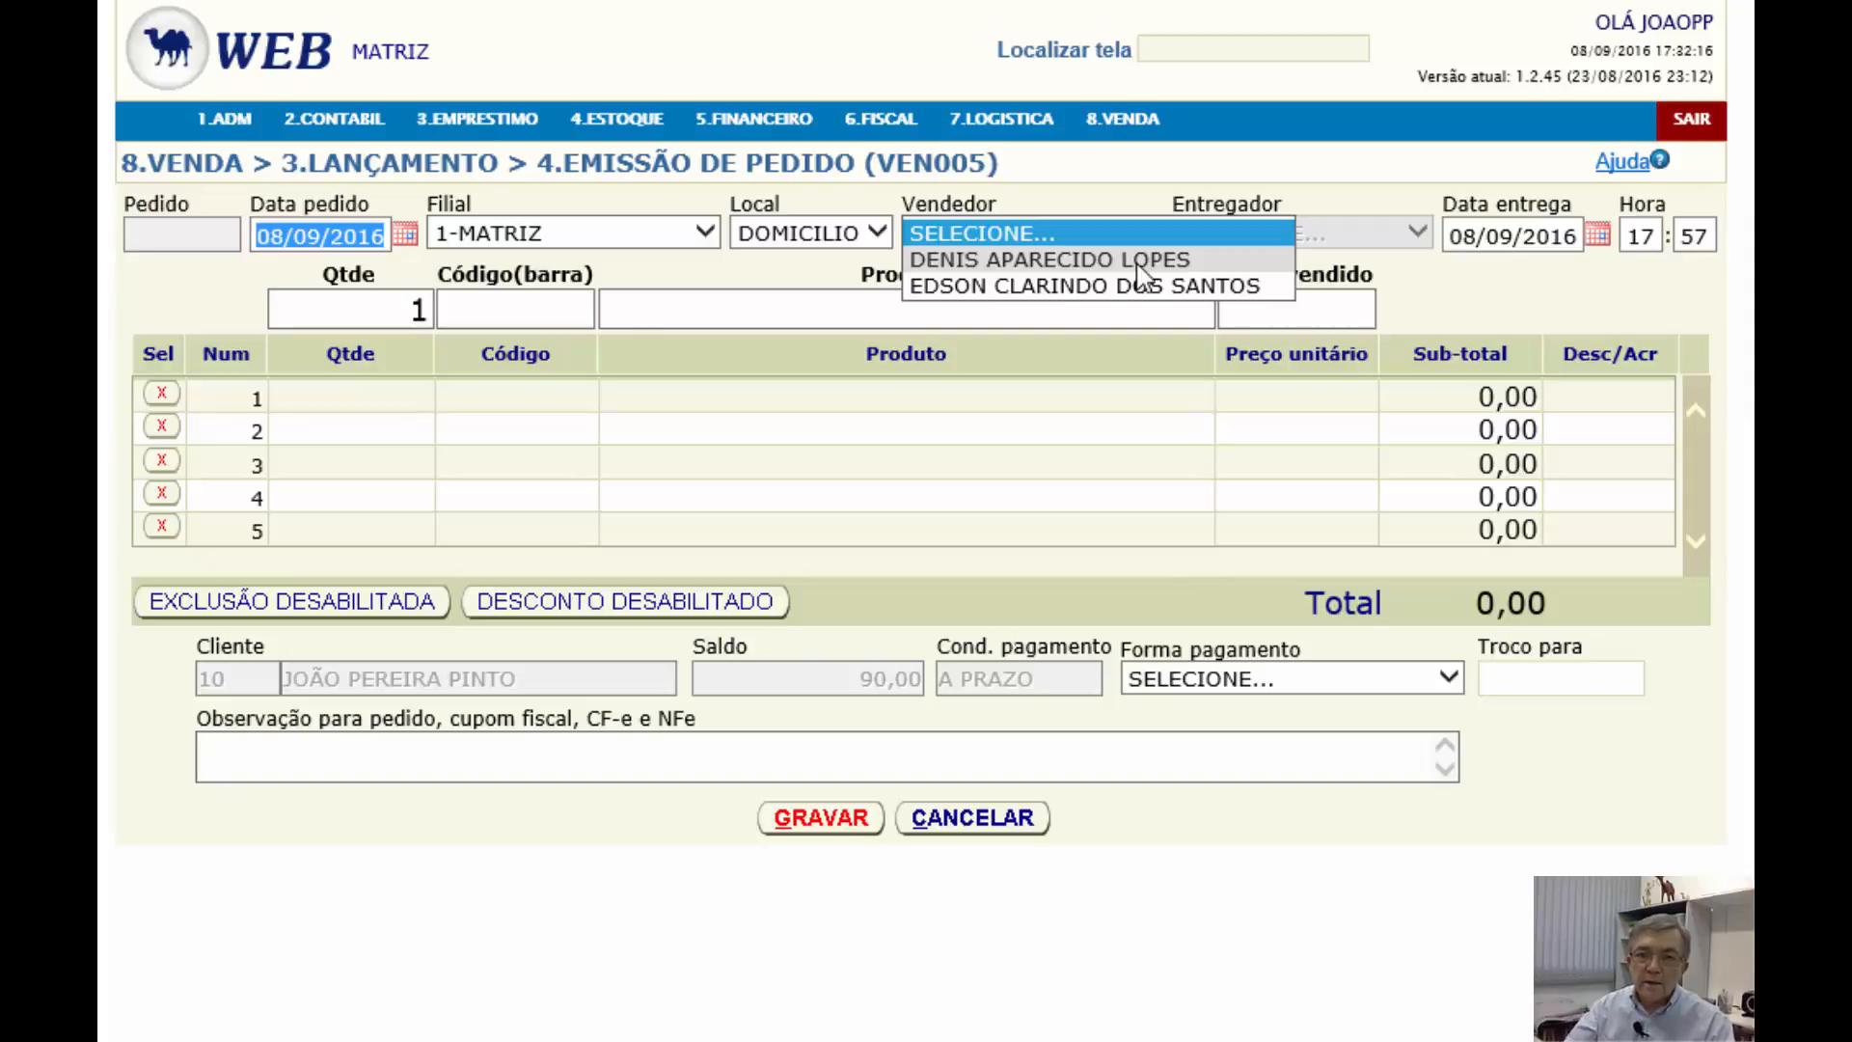
pyautogui.click(1058, 261)
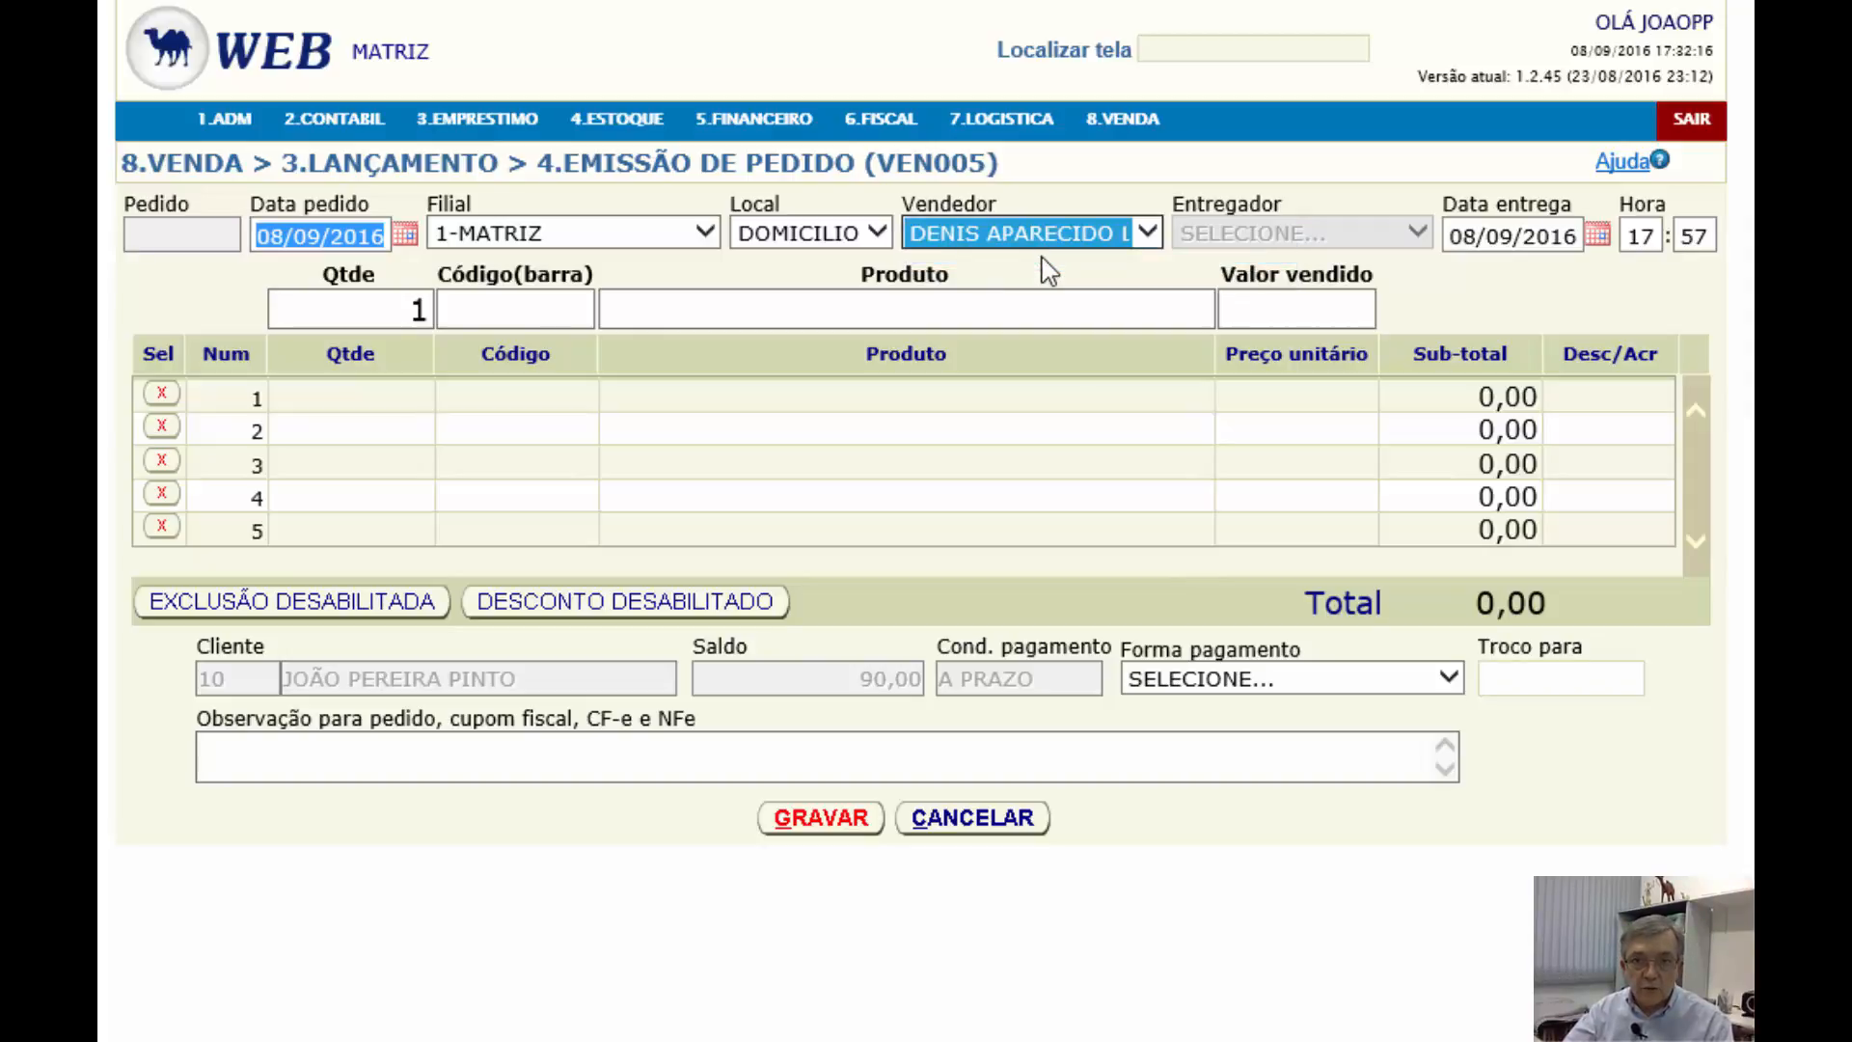
# Examine the Entregador and Data entrega fields along with the logistics option MONITORAMENTO DE ENTREGA DE PEDIDO
pyautogui.click(1434, 246)
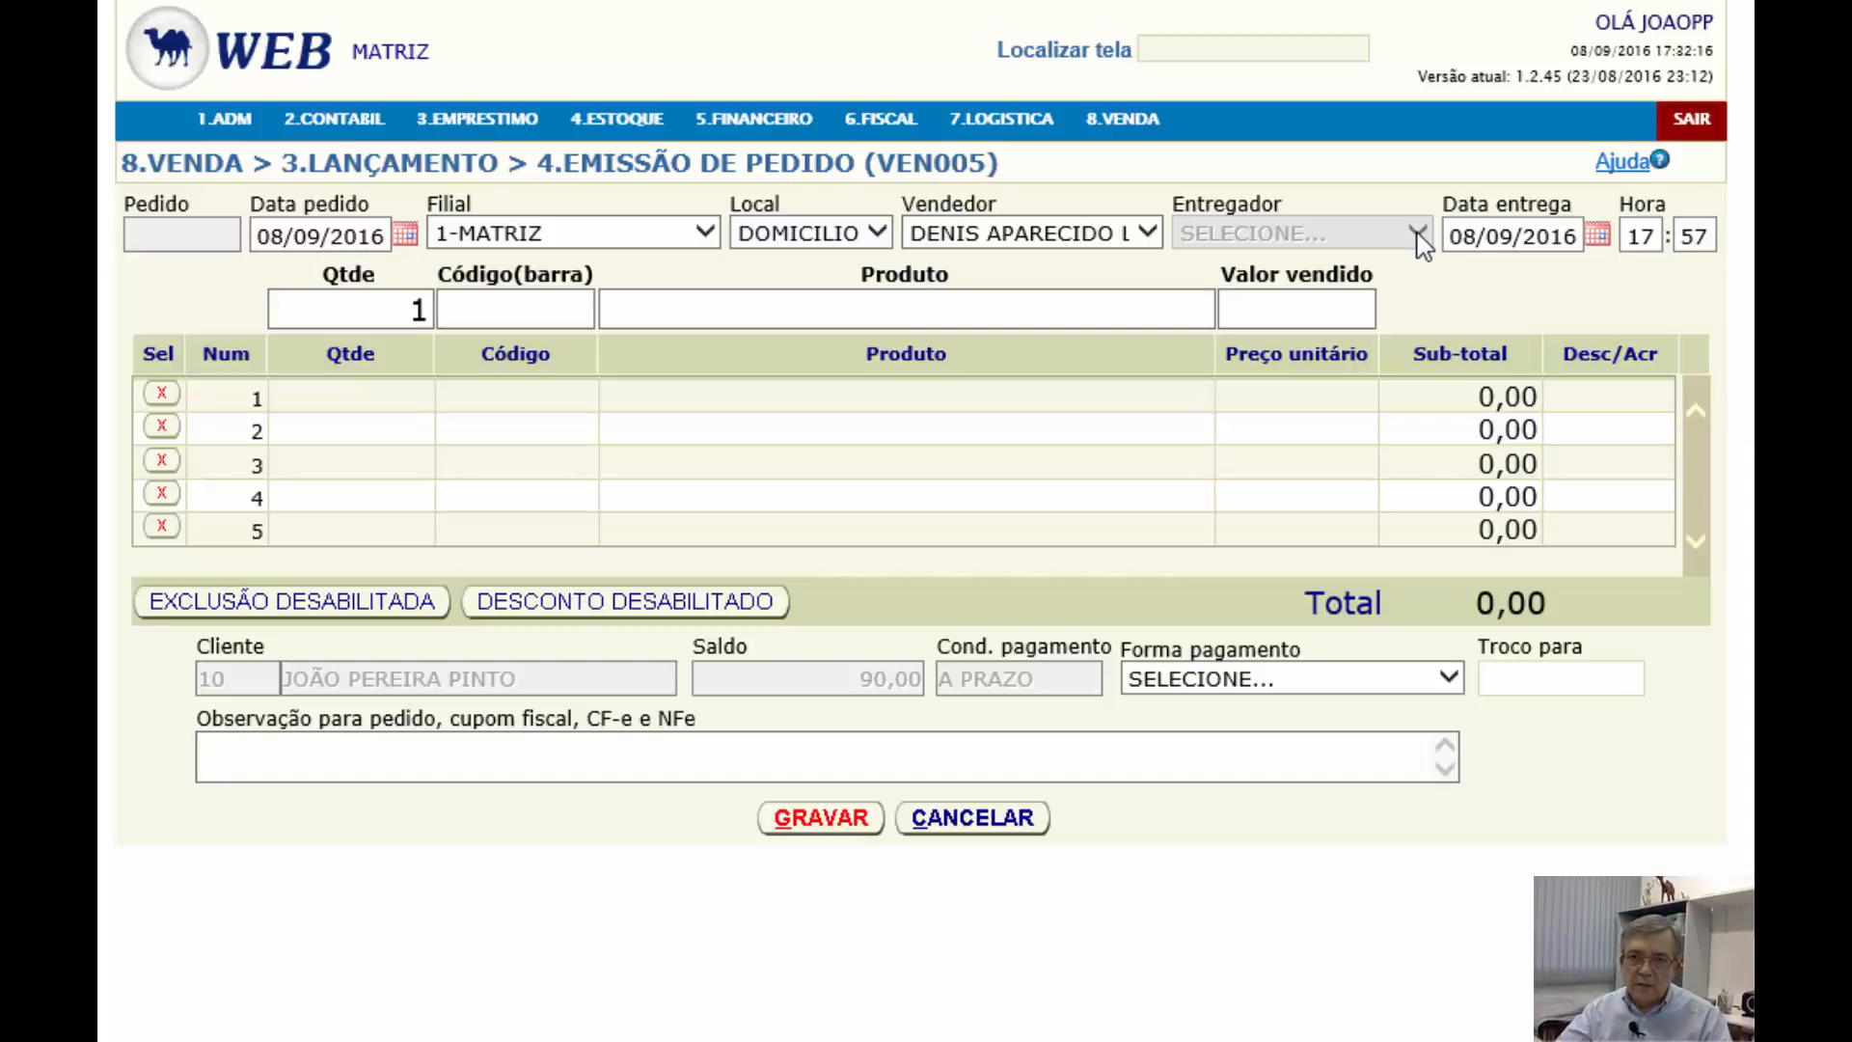
pyautogui.click(1021, 136)
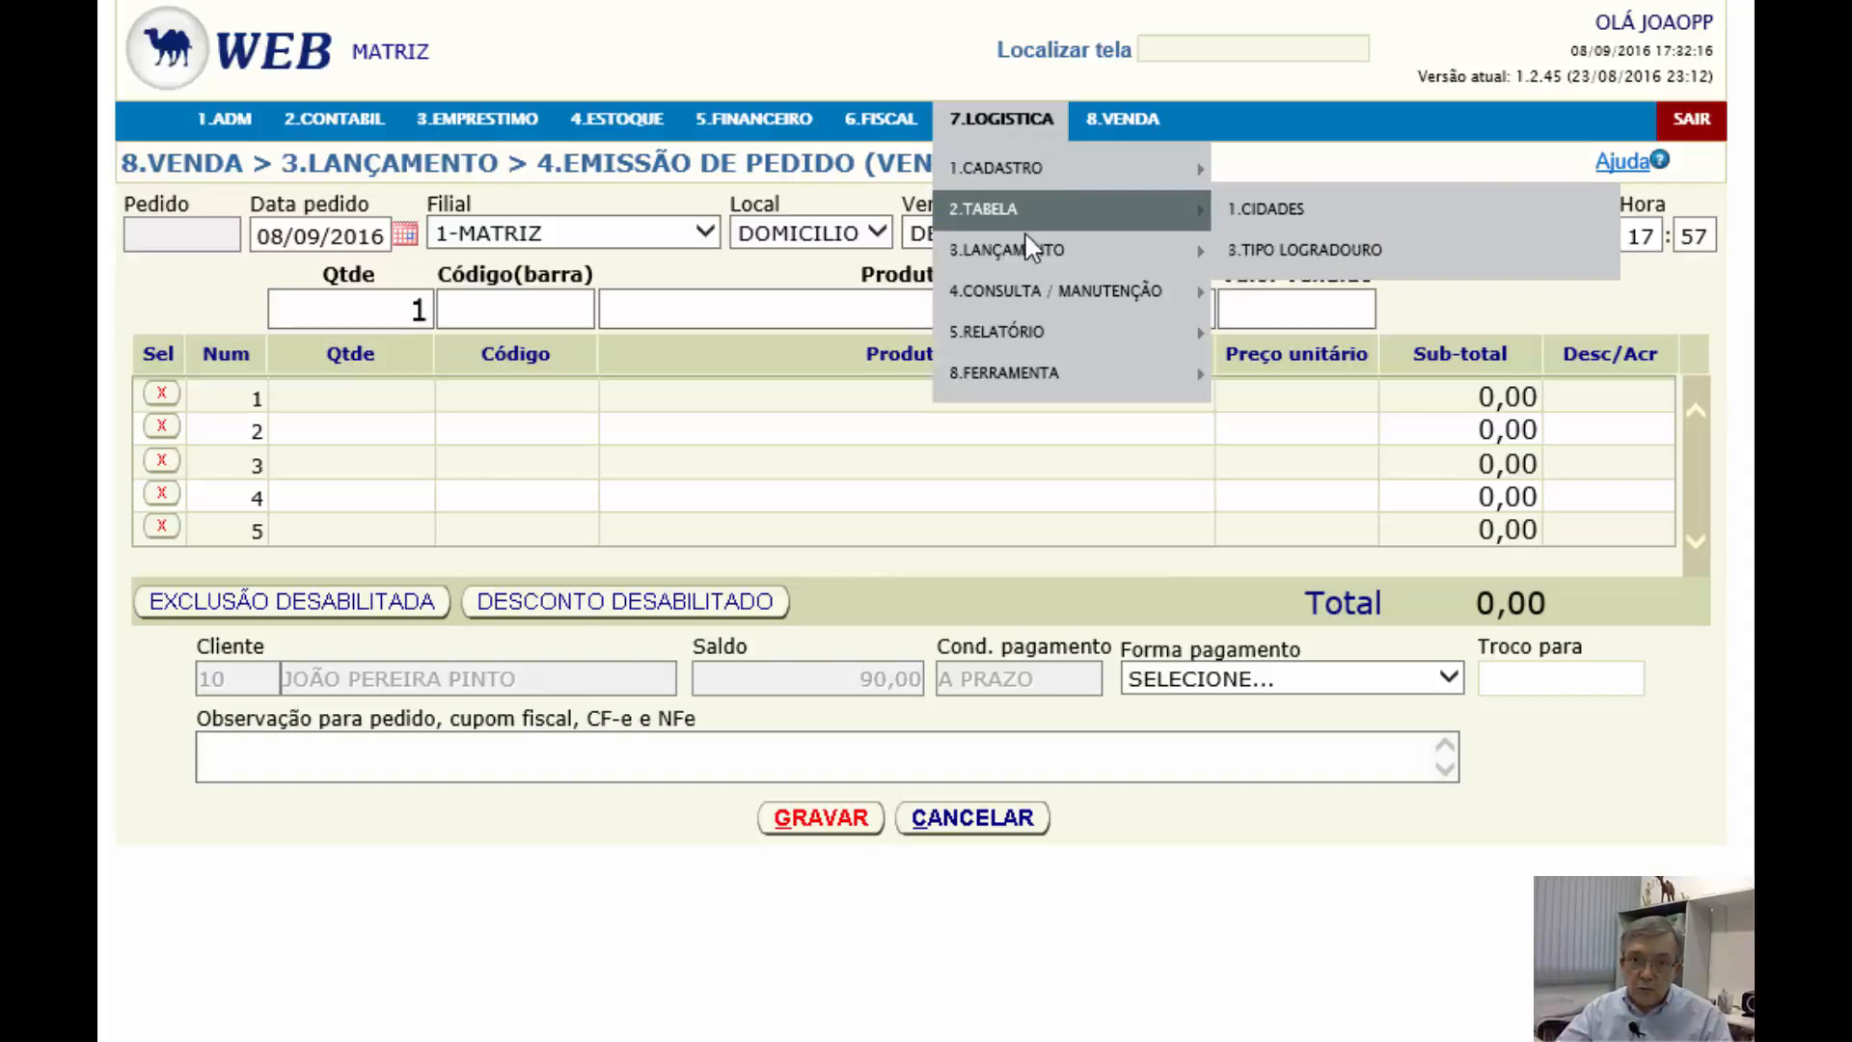
pyautogui.moveTo(1045, 302)
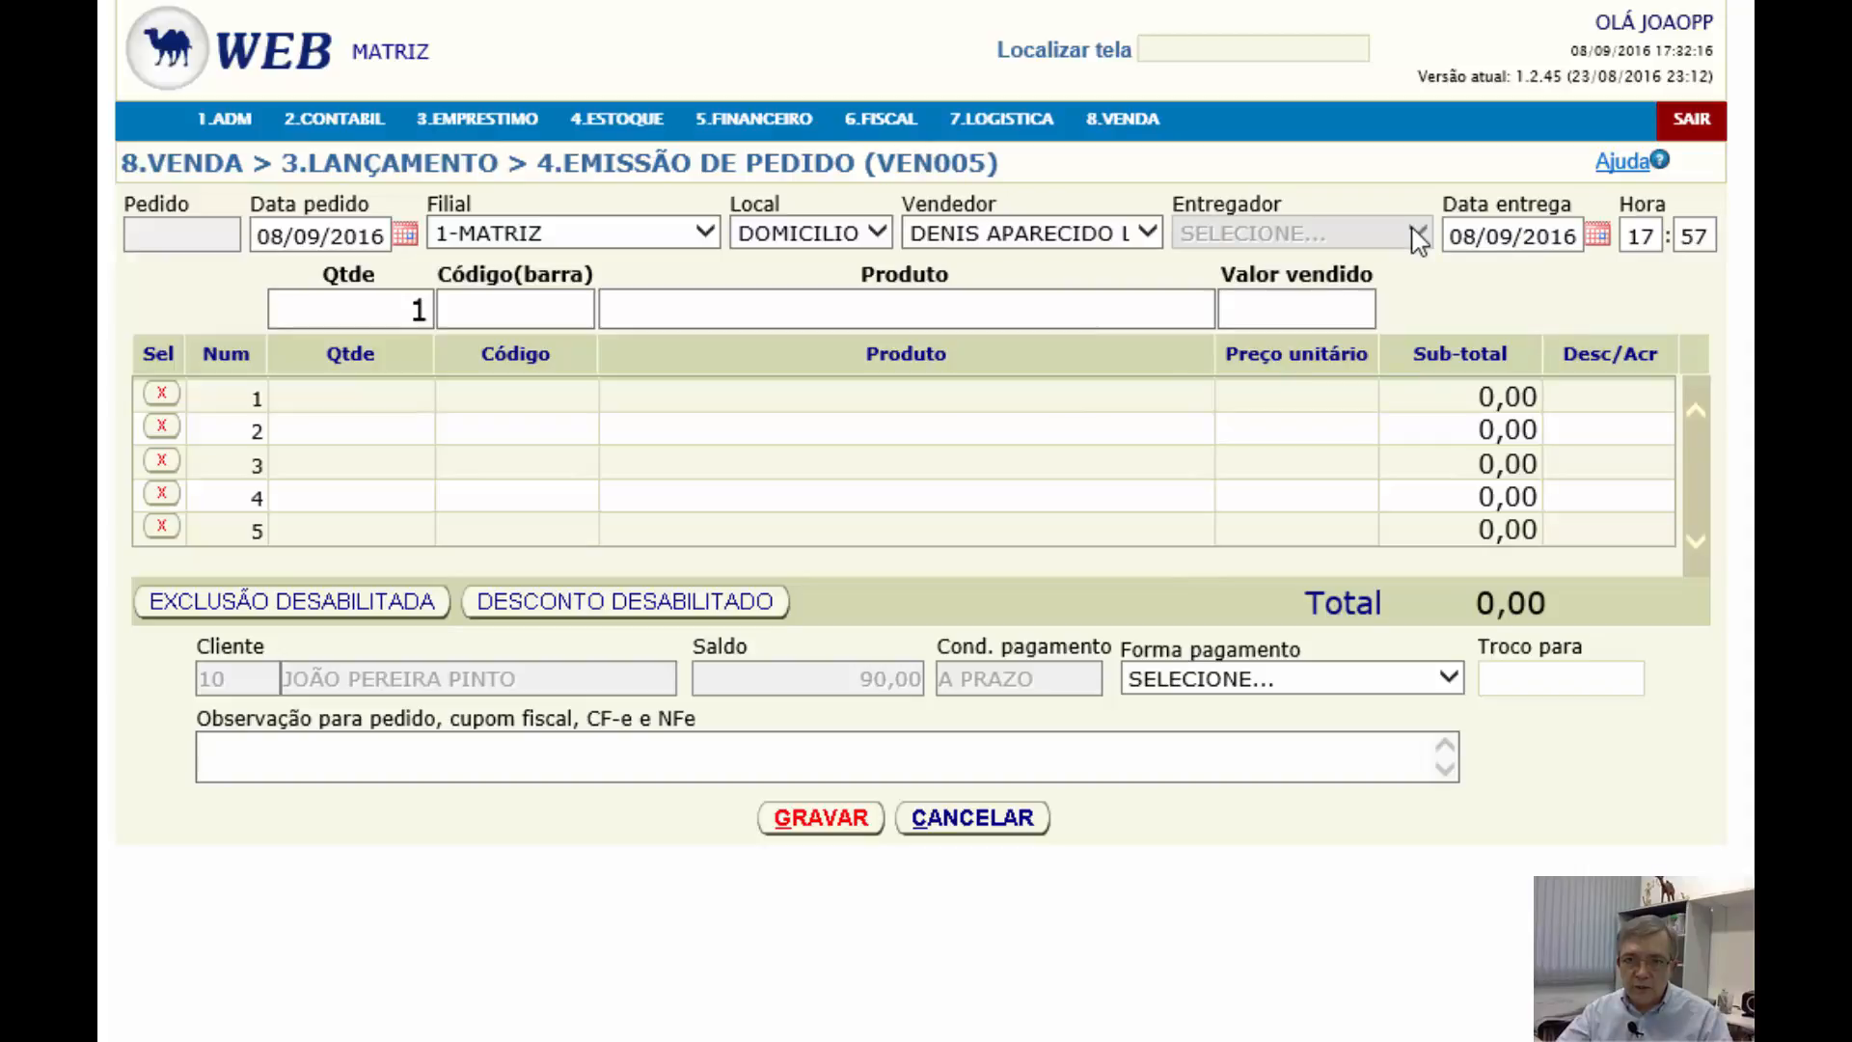
pyautogui.press('Tab')
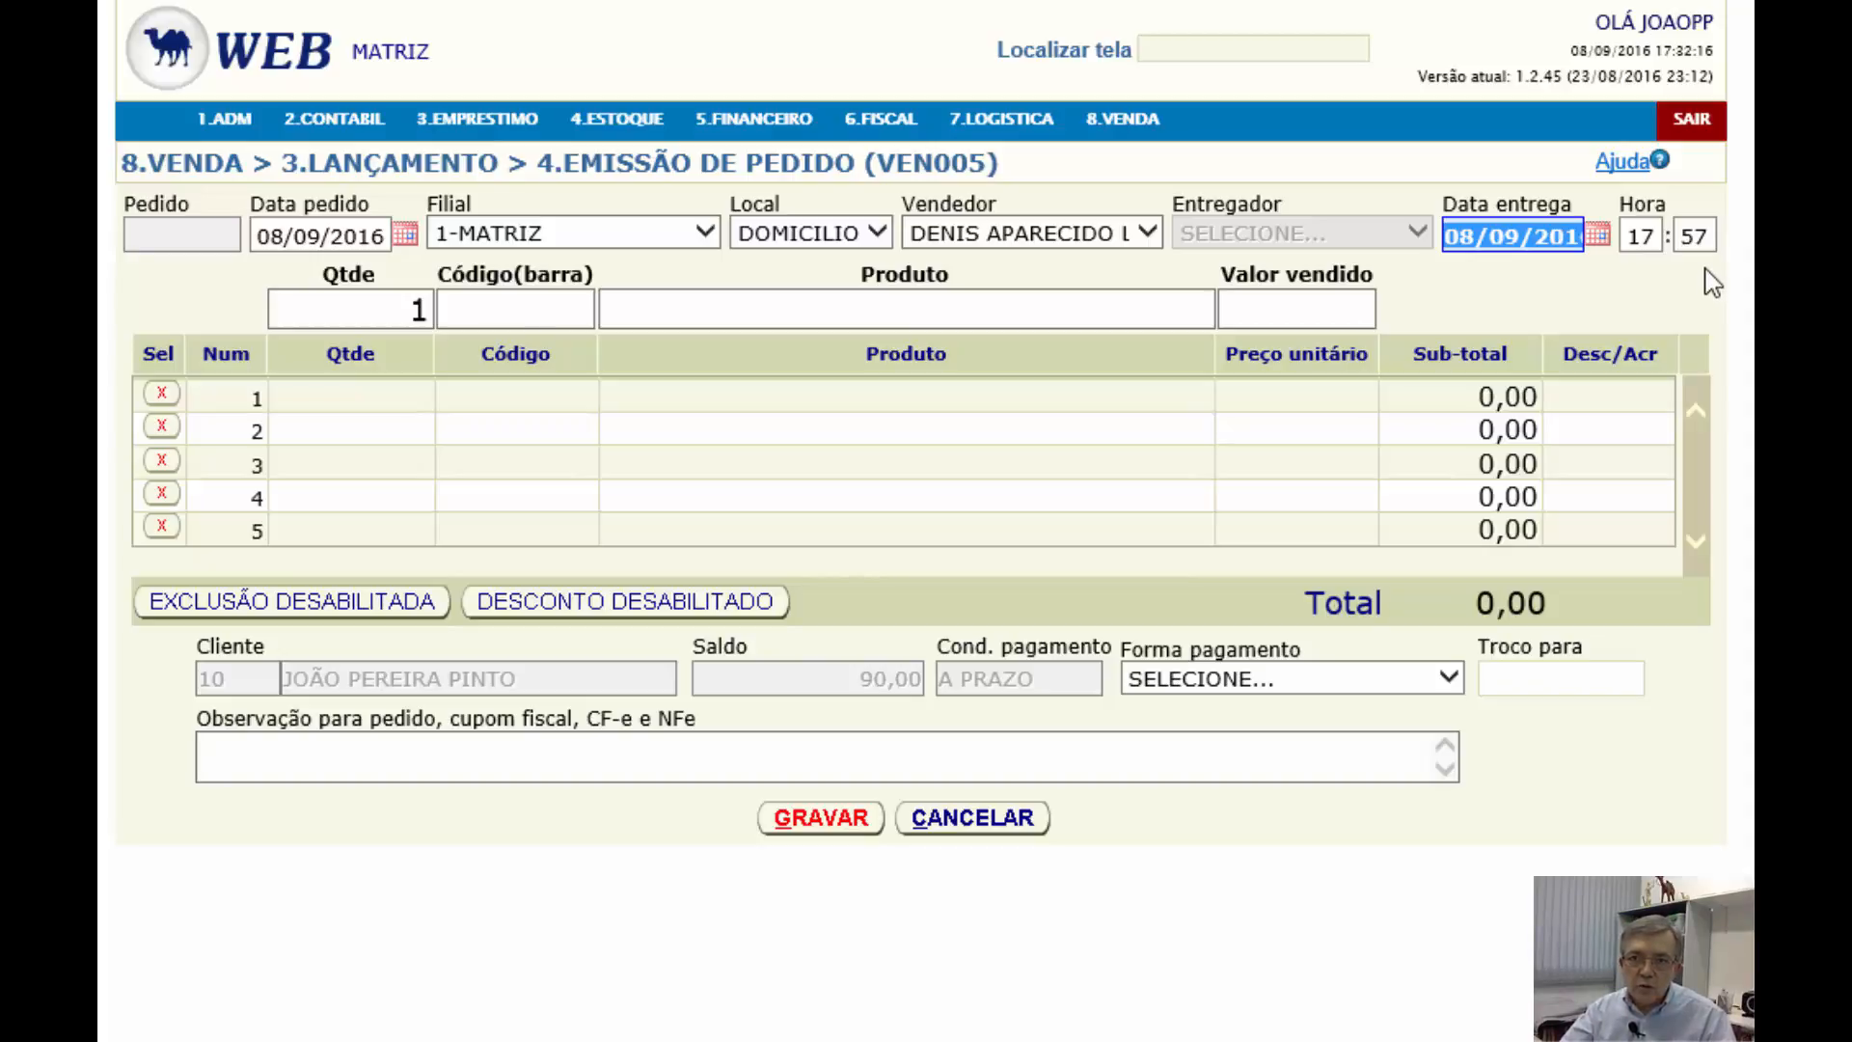
pyautogui.moveTo(1051, 117)
pyautogui.moveTo(1090, 290)
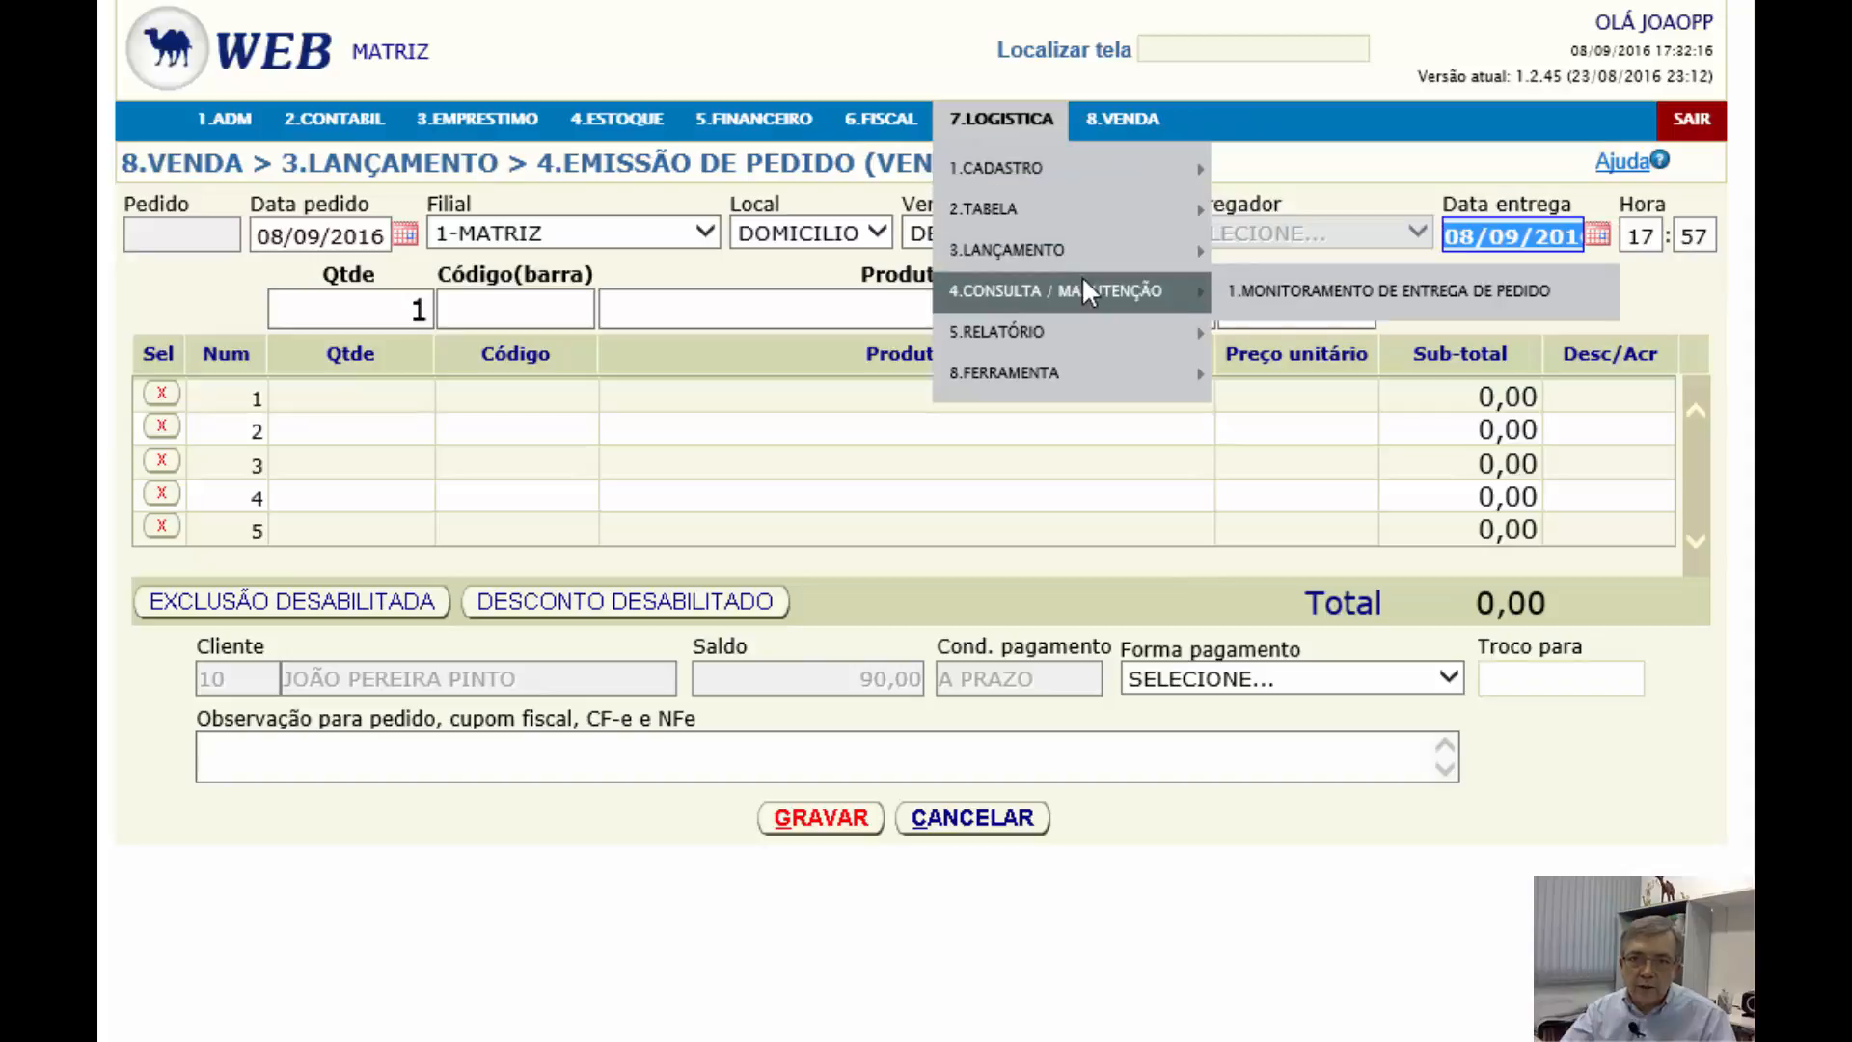
pyautogui.click(1336, 291)
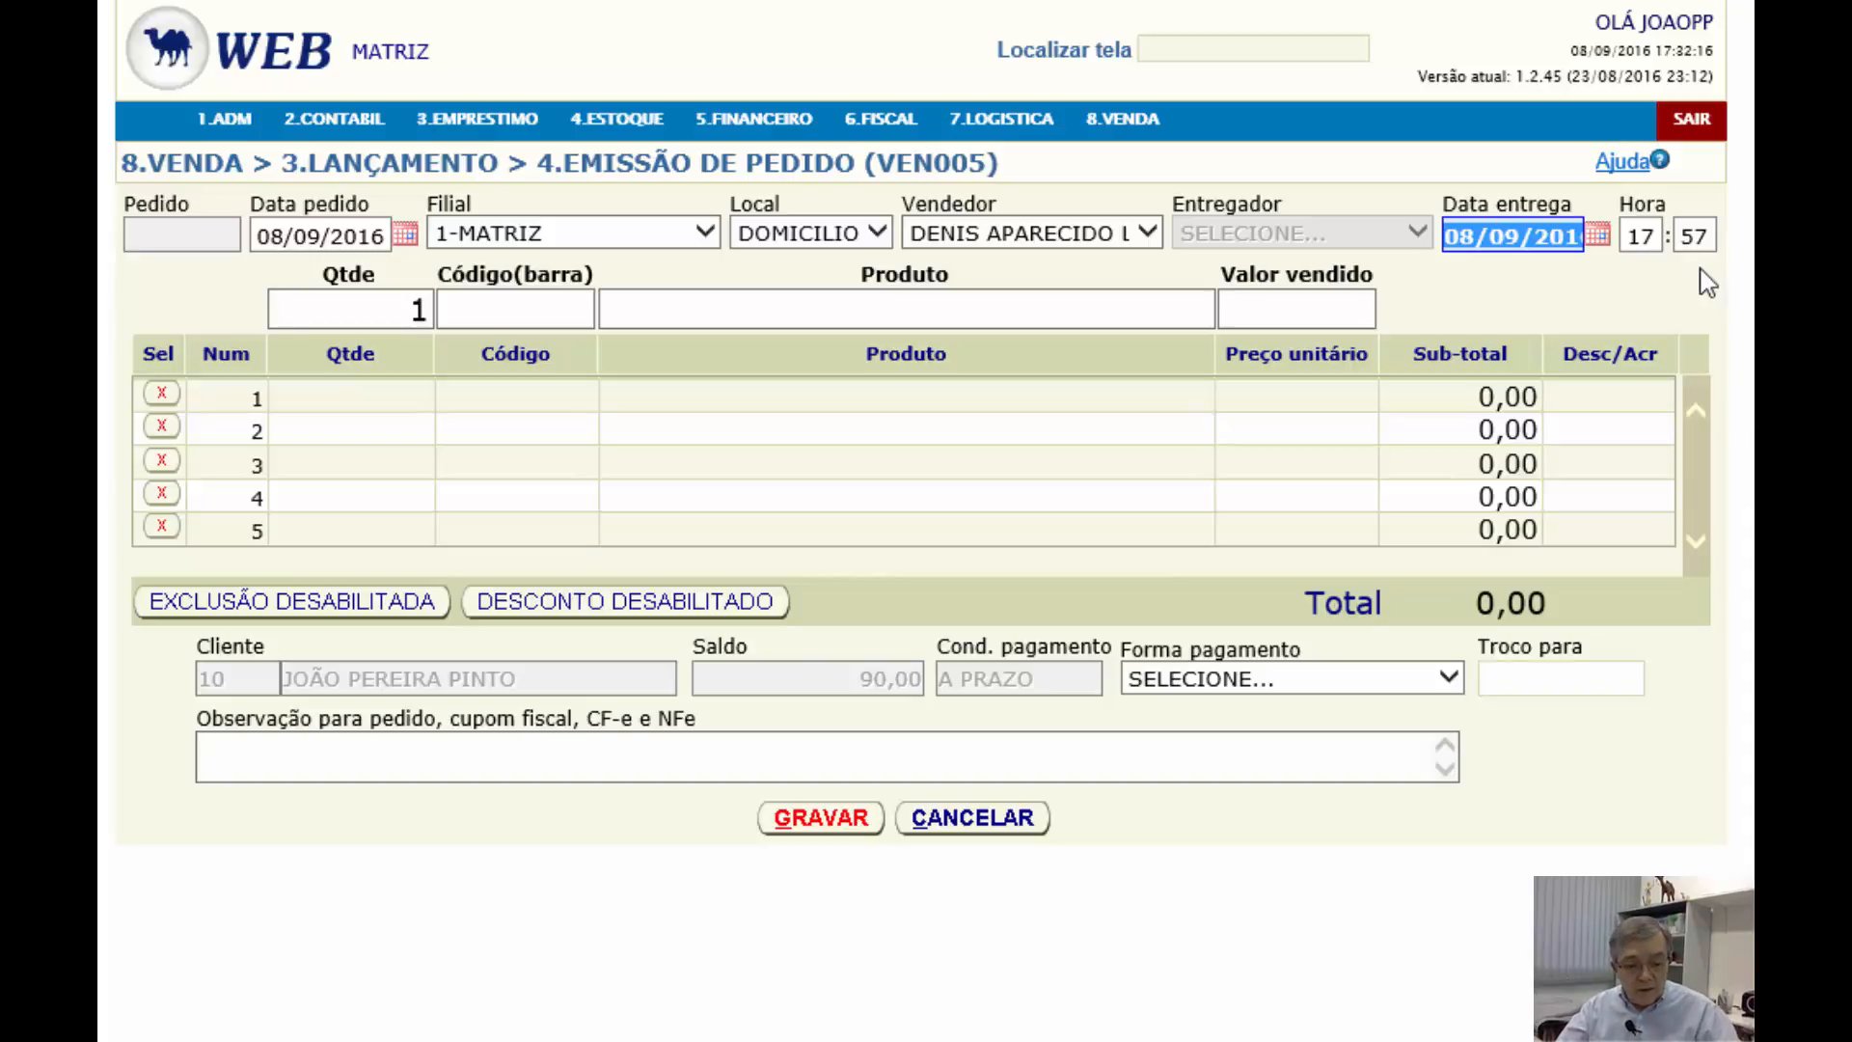
# Set the order's delivery time to 19:00
pyautogui.press('Tab')
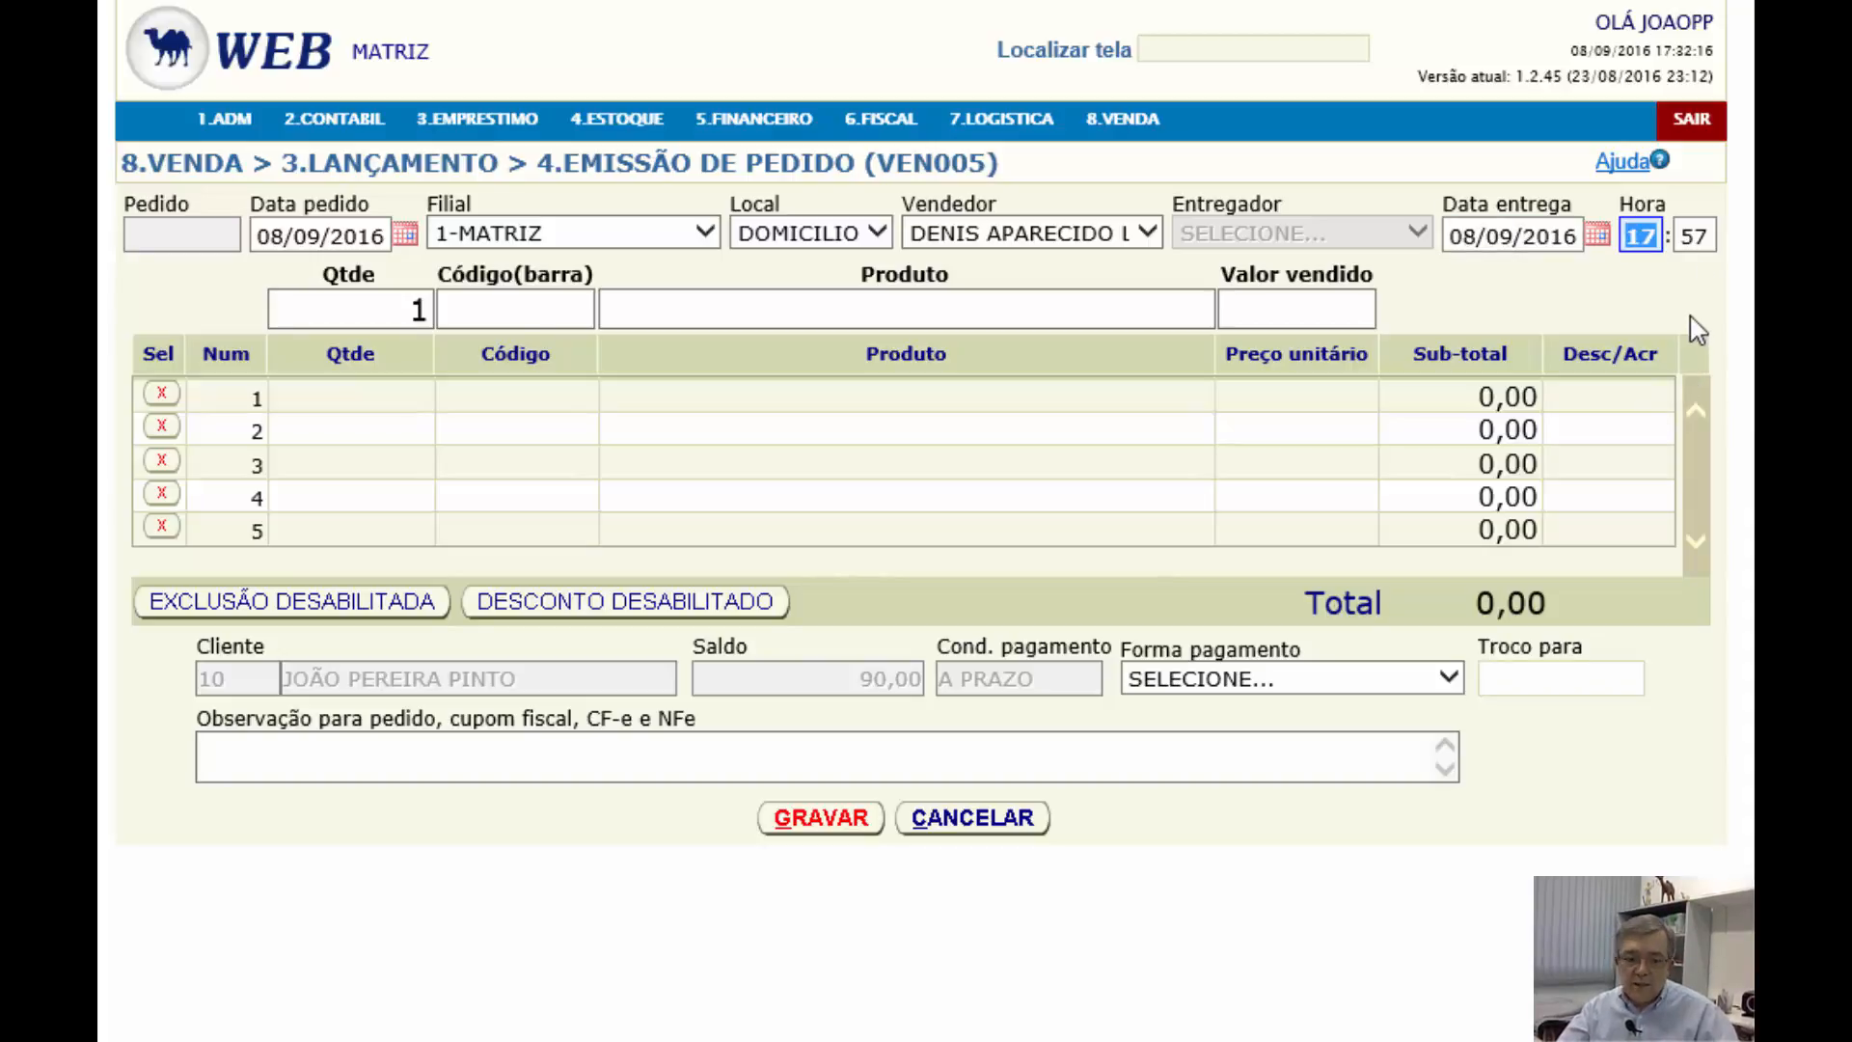
pyautogui.press('Tab')
pyautogui.hotkey('shift', 'Tab')
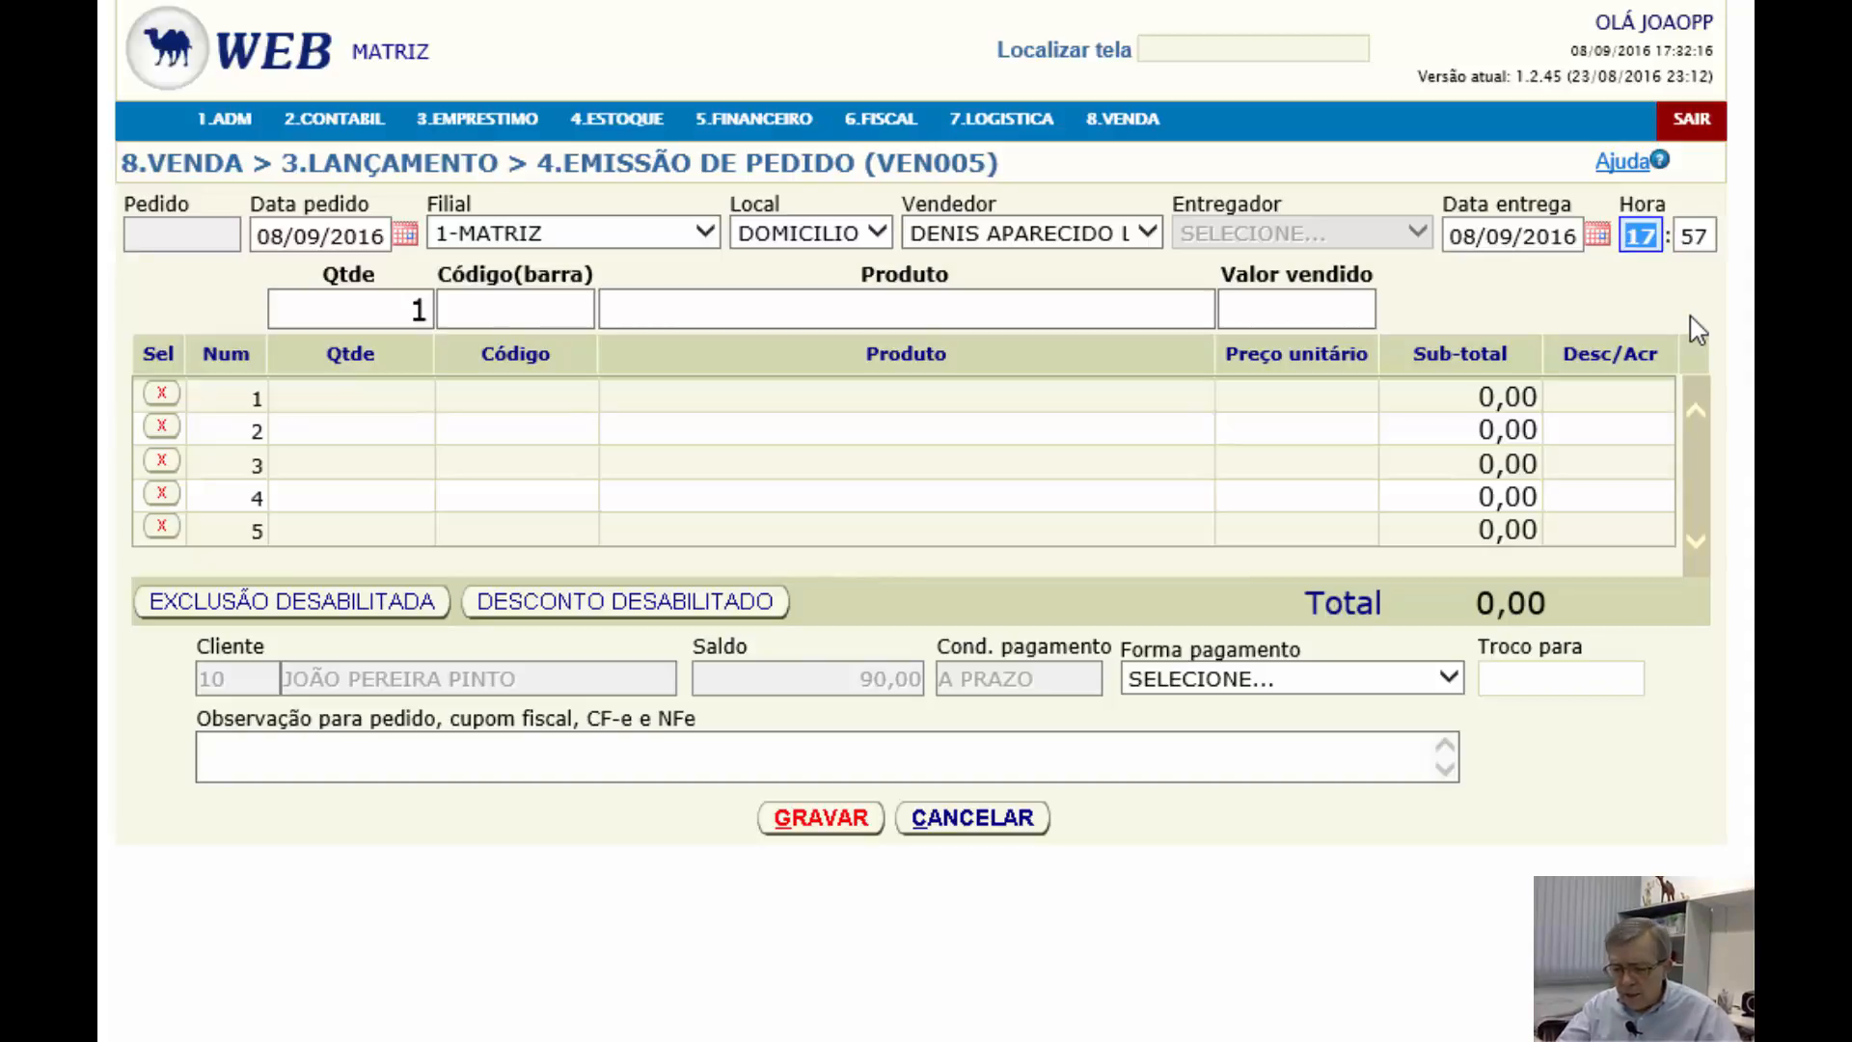
pyautogui.write('19')
pyautogui.press('Tab')
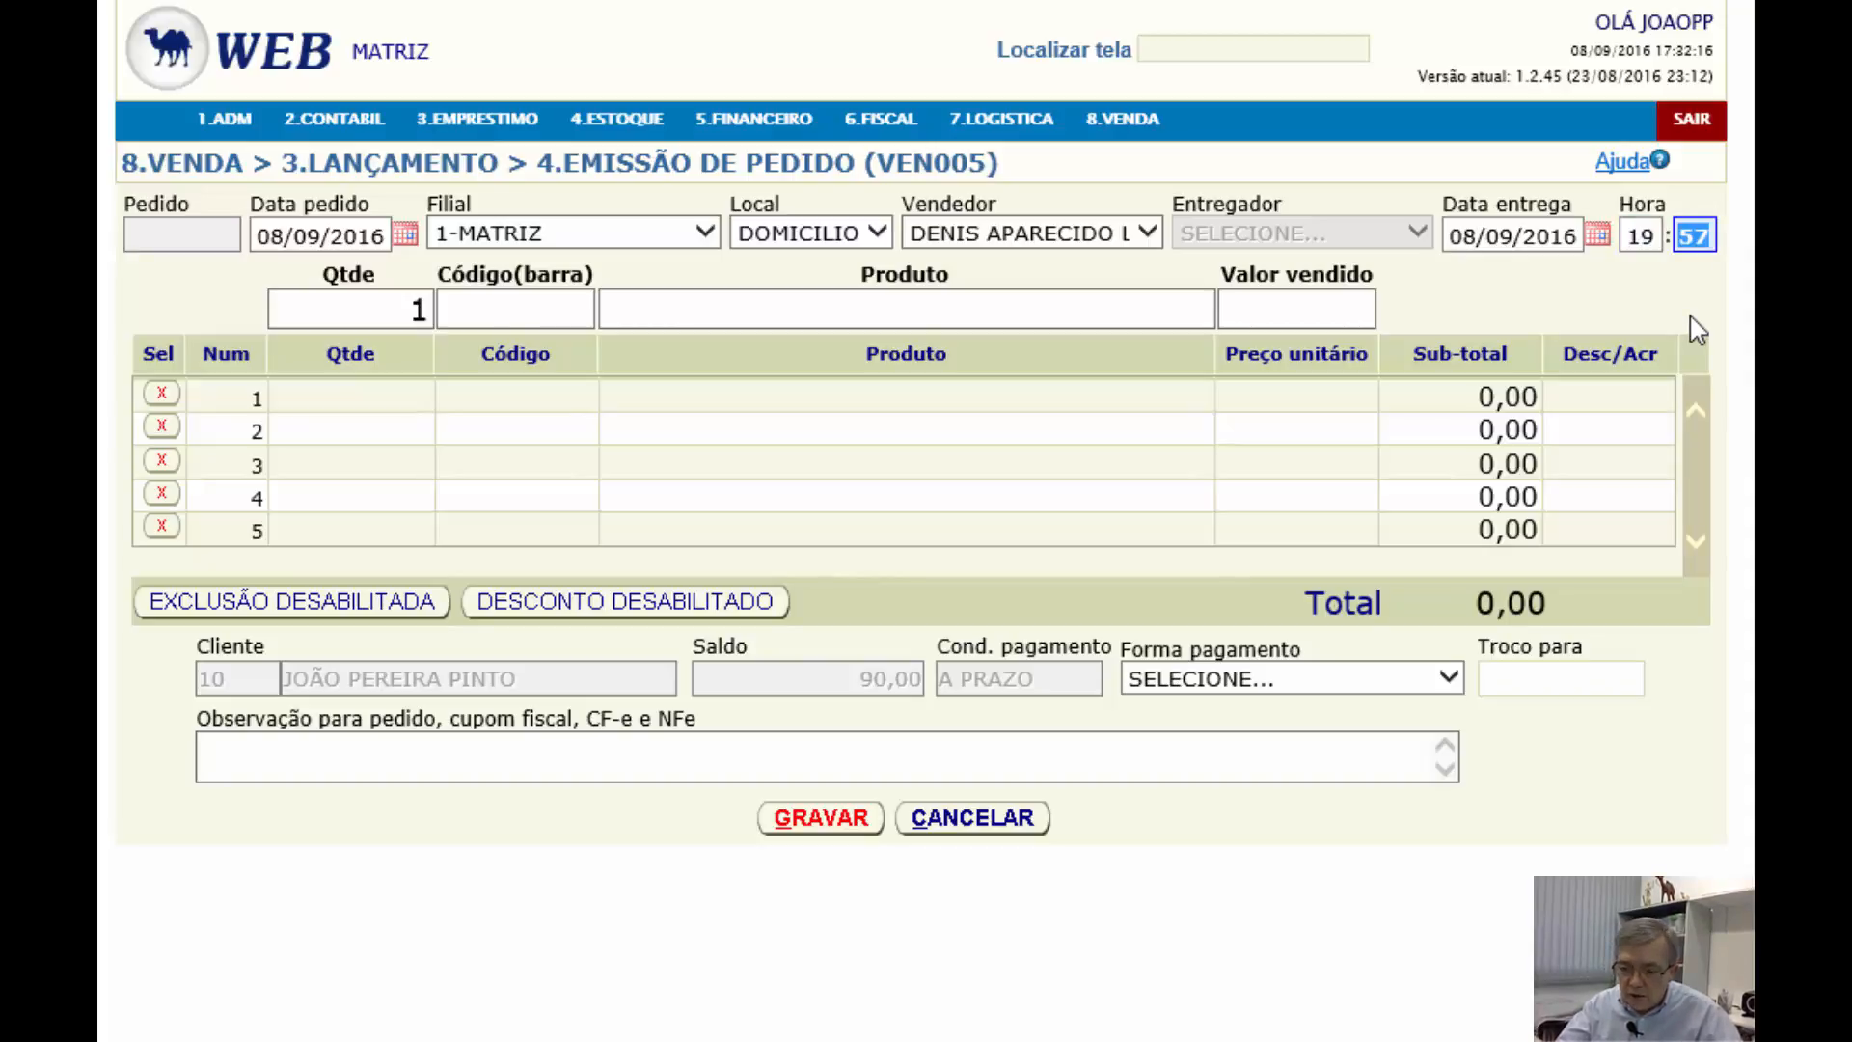
pyautogui.write('00')
pyautogui.press('Tab')
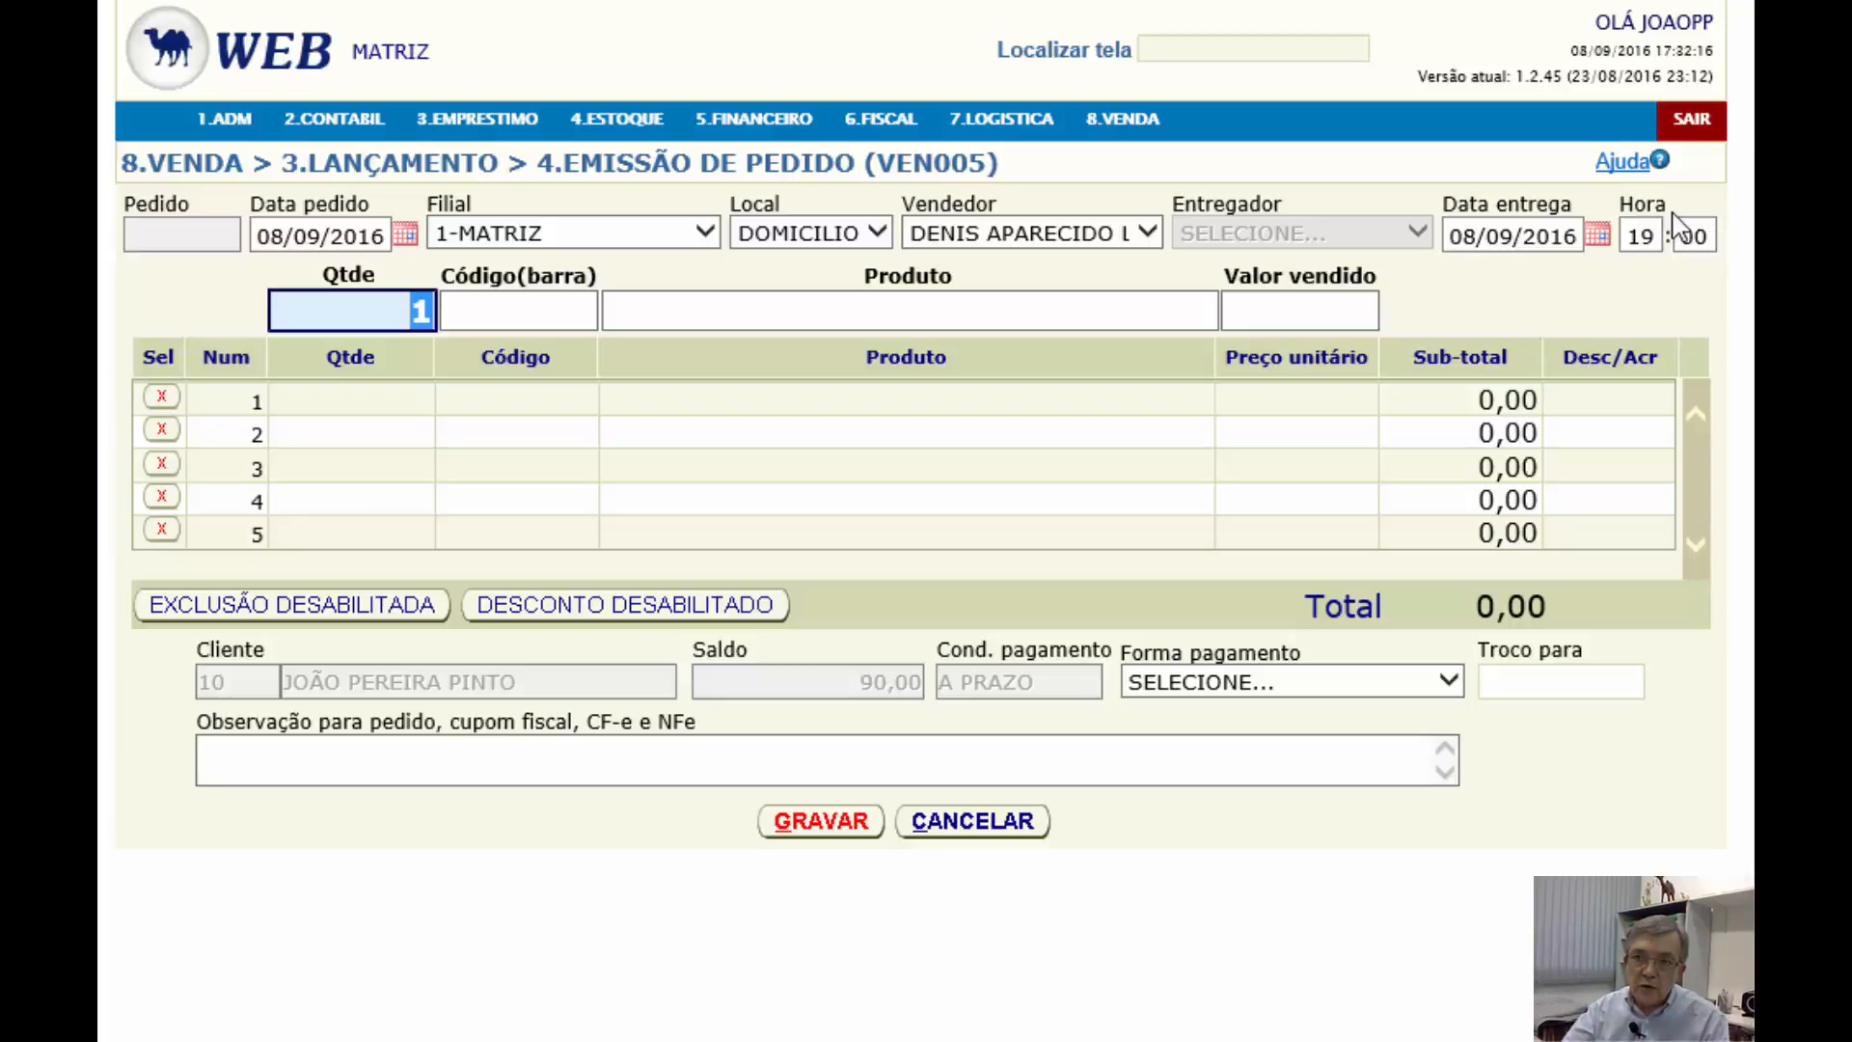
# Add one unit of product code 13, BOTIJÃO 13KG GLP, to the order
pyautogui.moveTo(1124, 121)
pyautogui.moveTo(1167, 249)
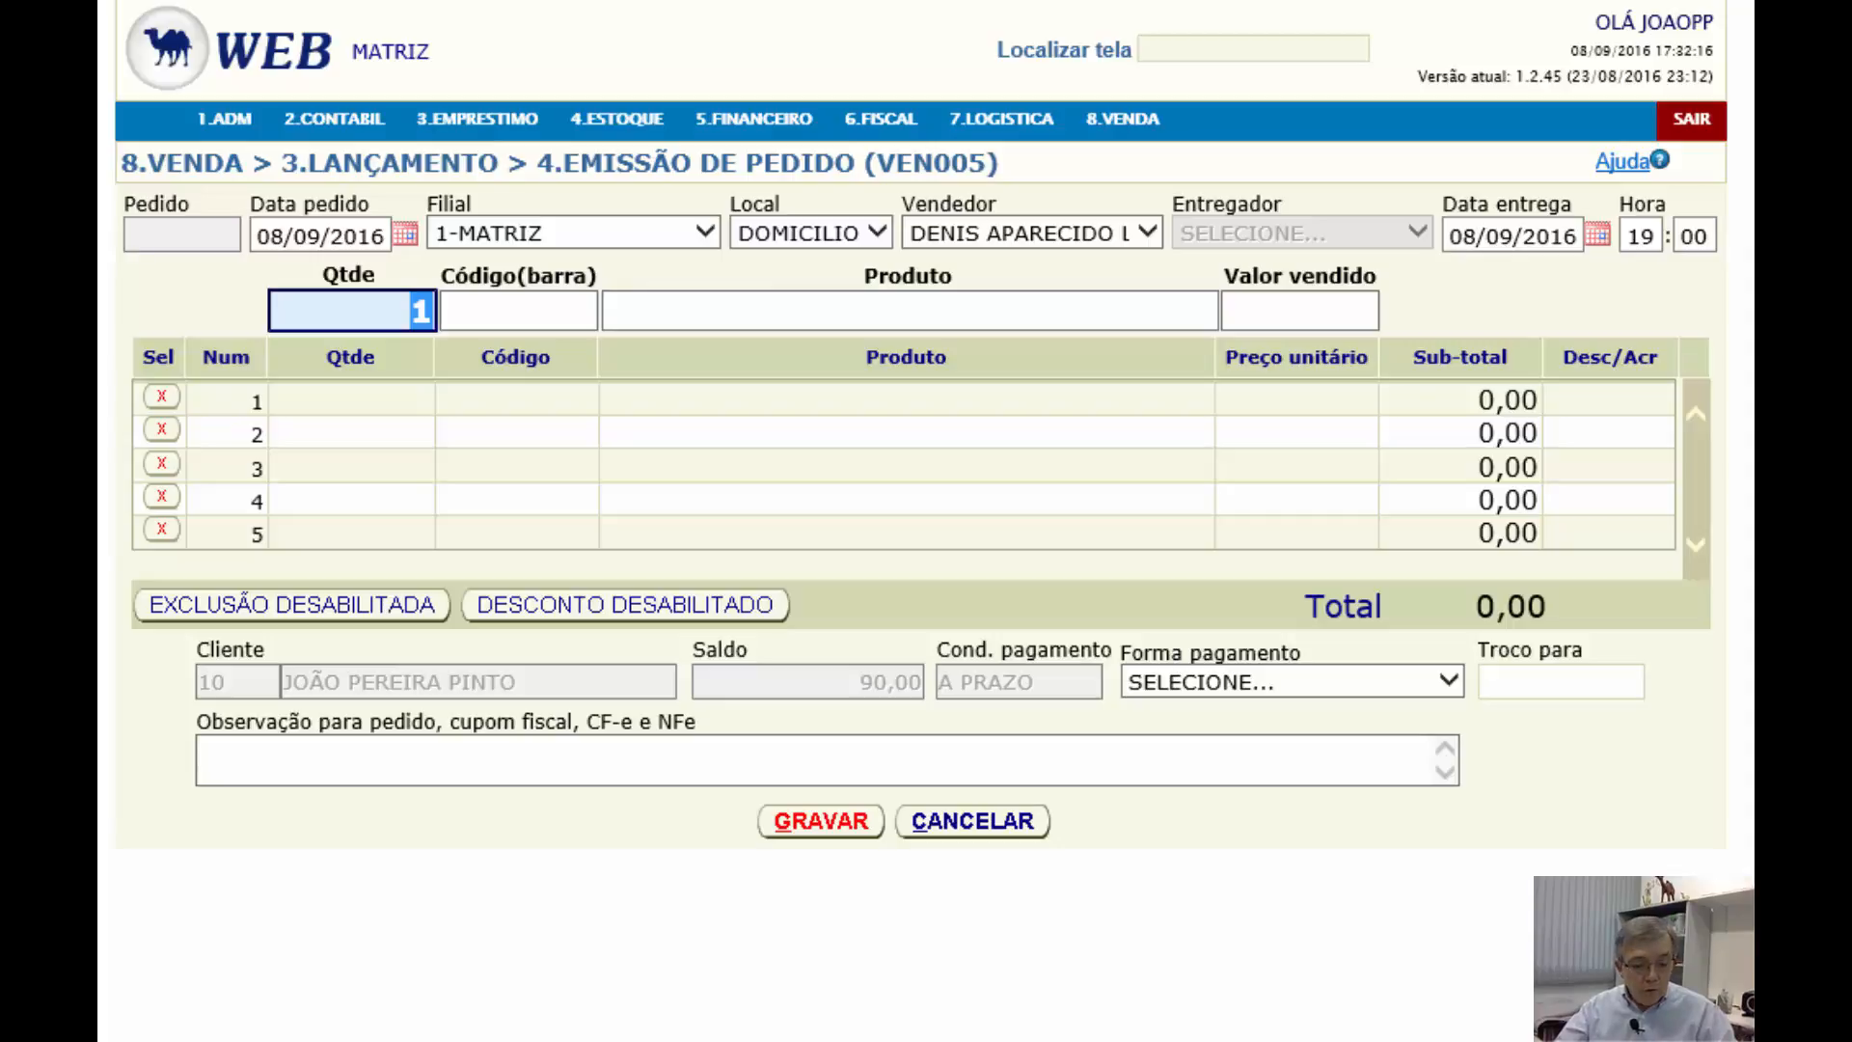
pyautogui.press('Tab')
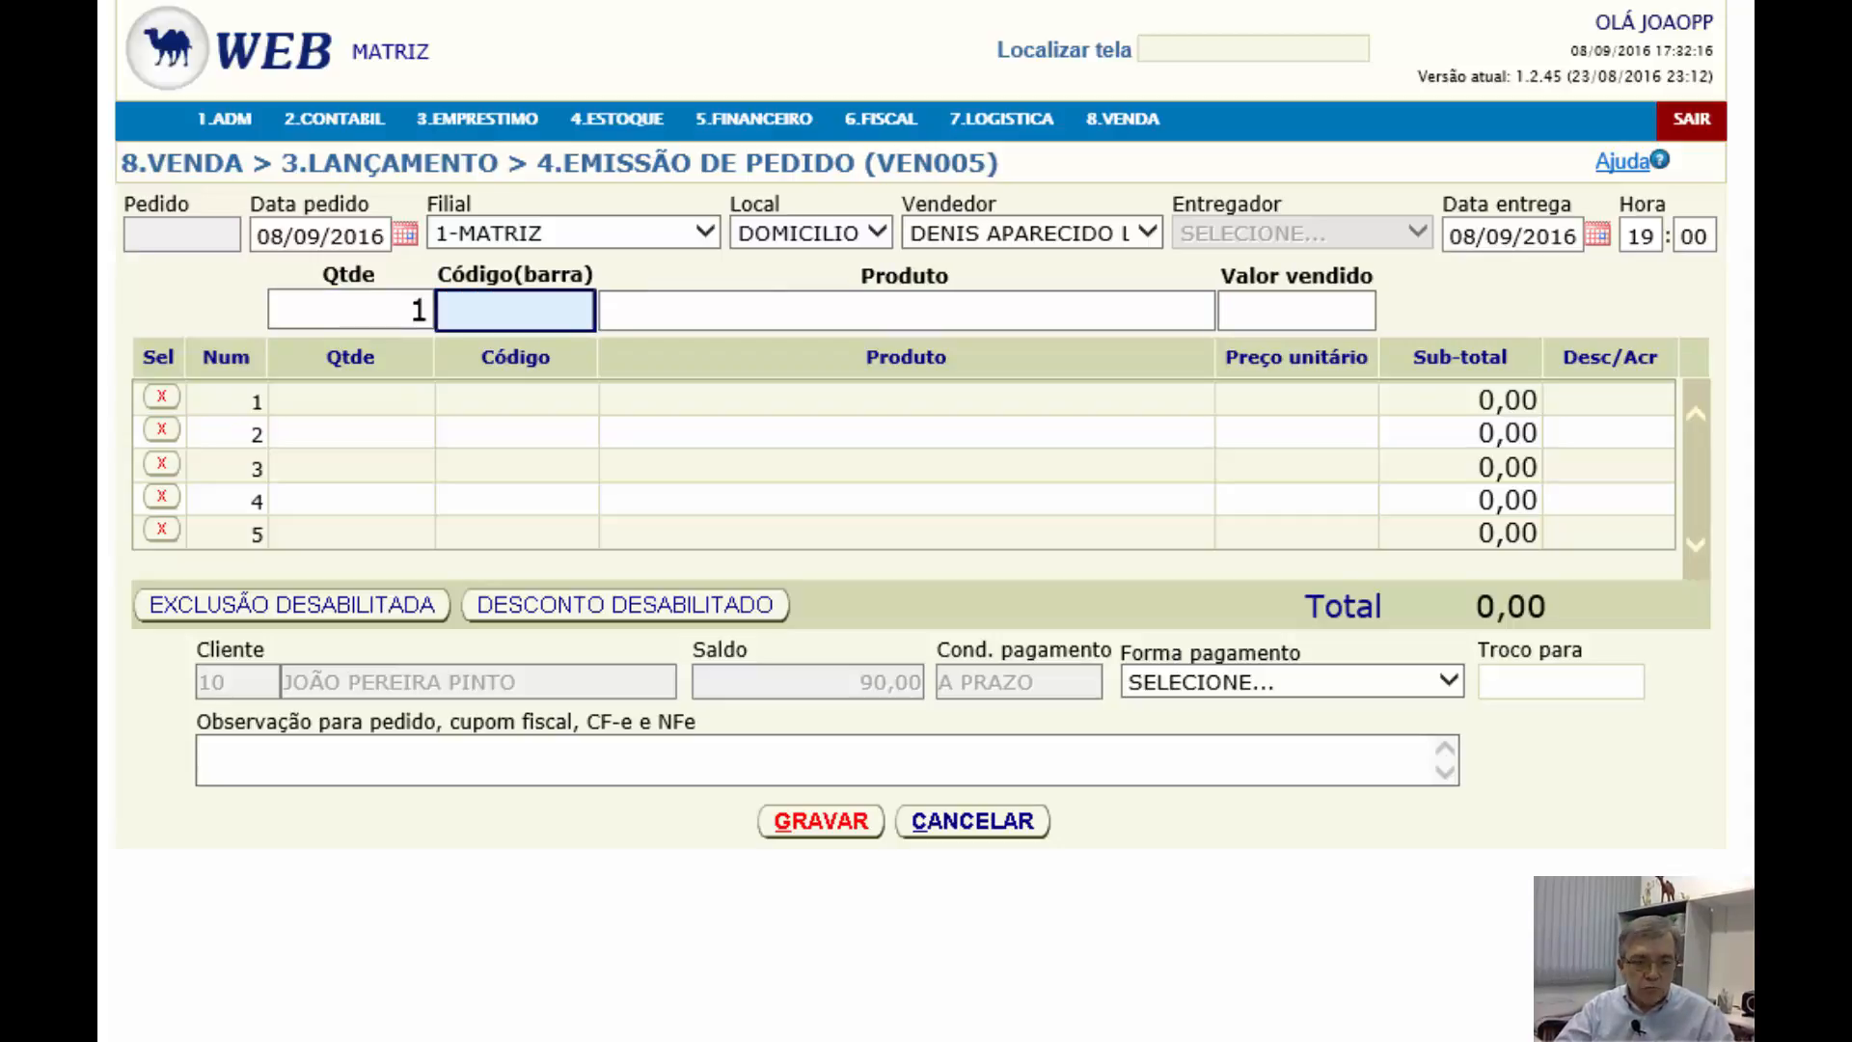
pyautogui.hotkey('shift', 'Tab')
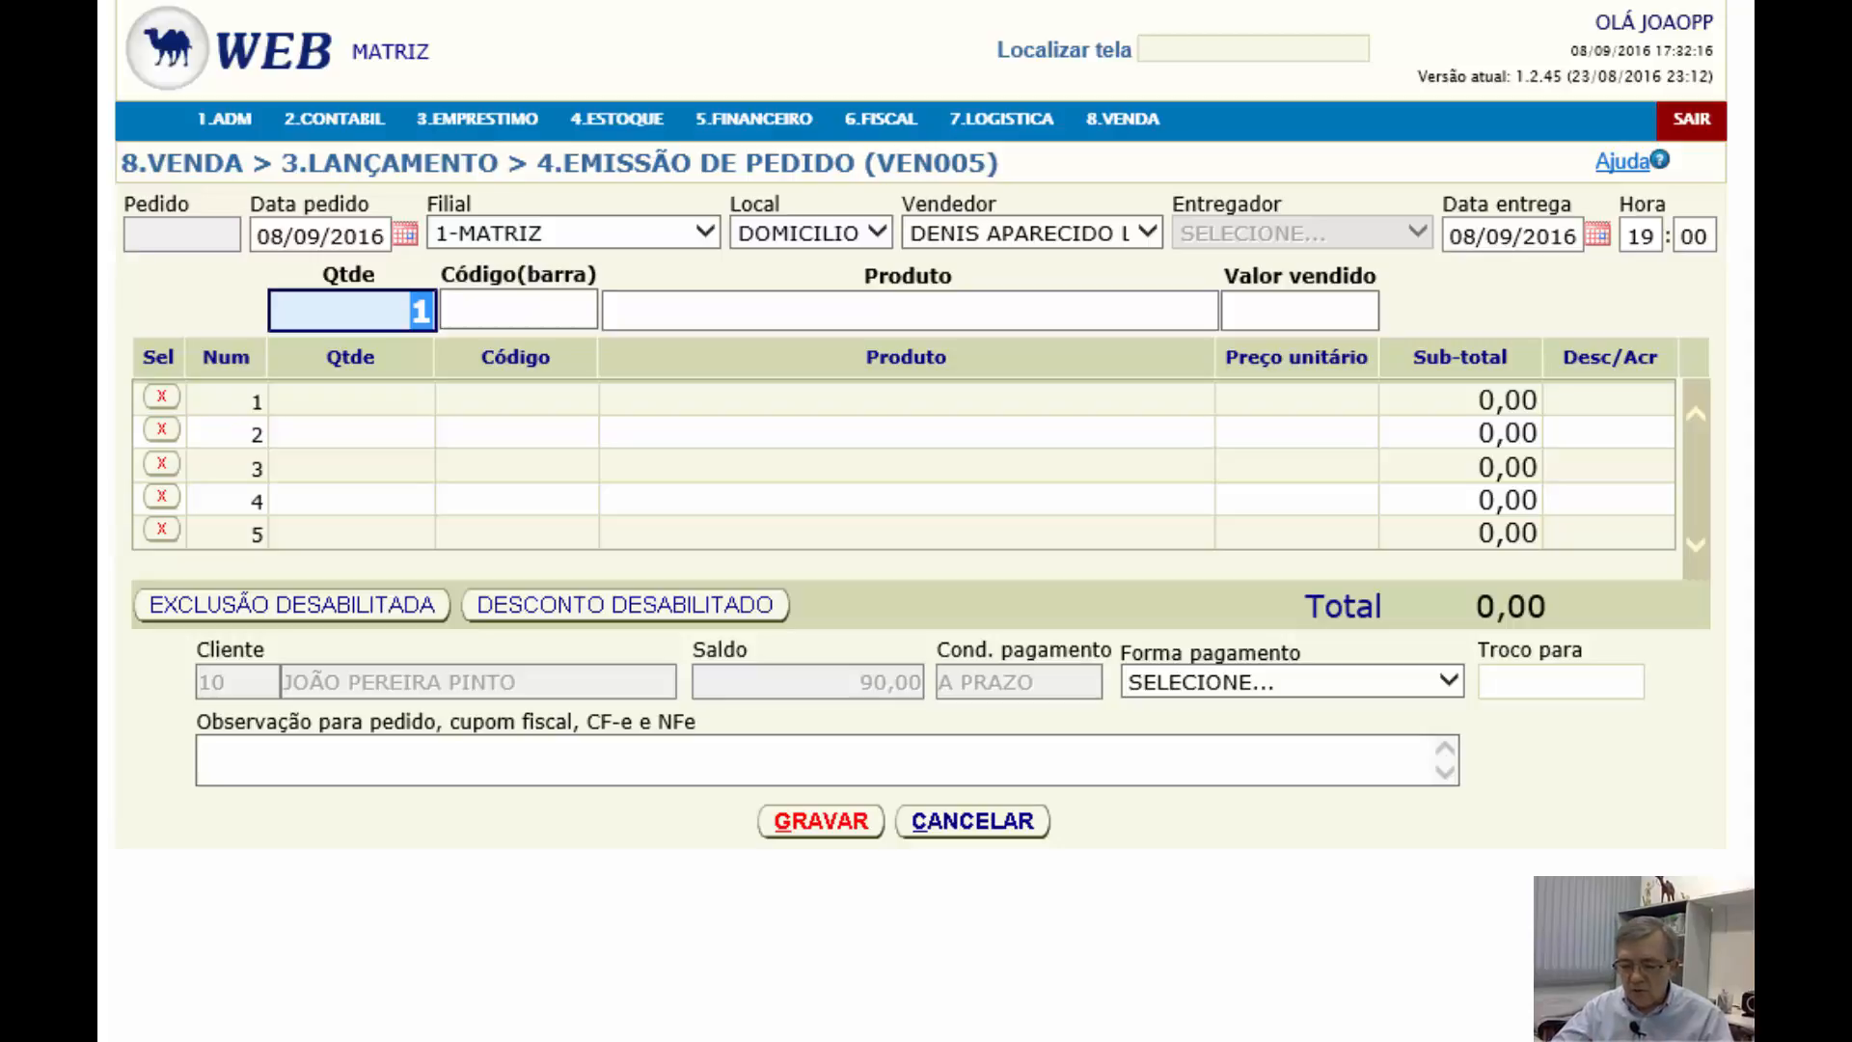
pyautogui.press('Tab')
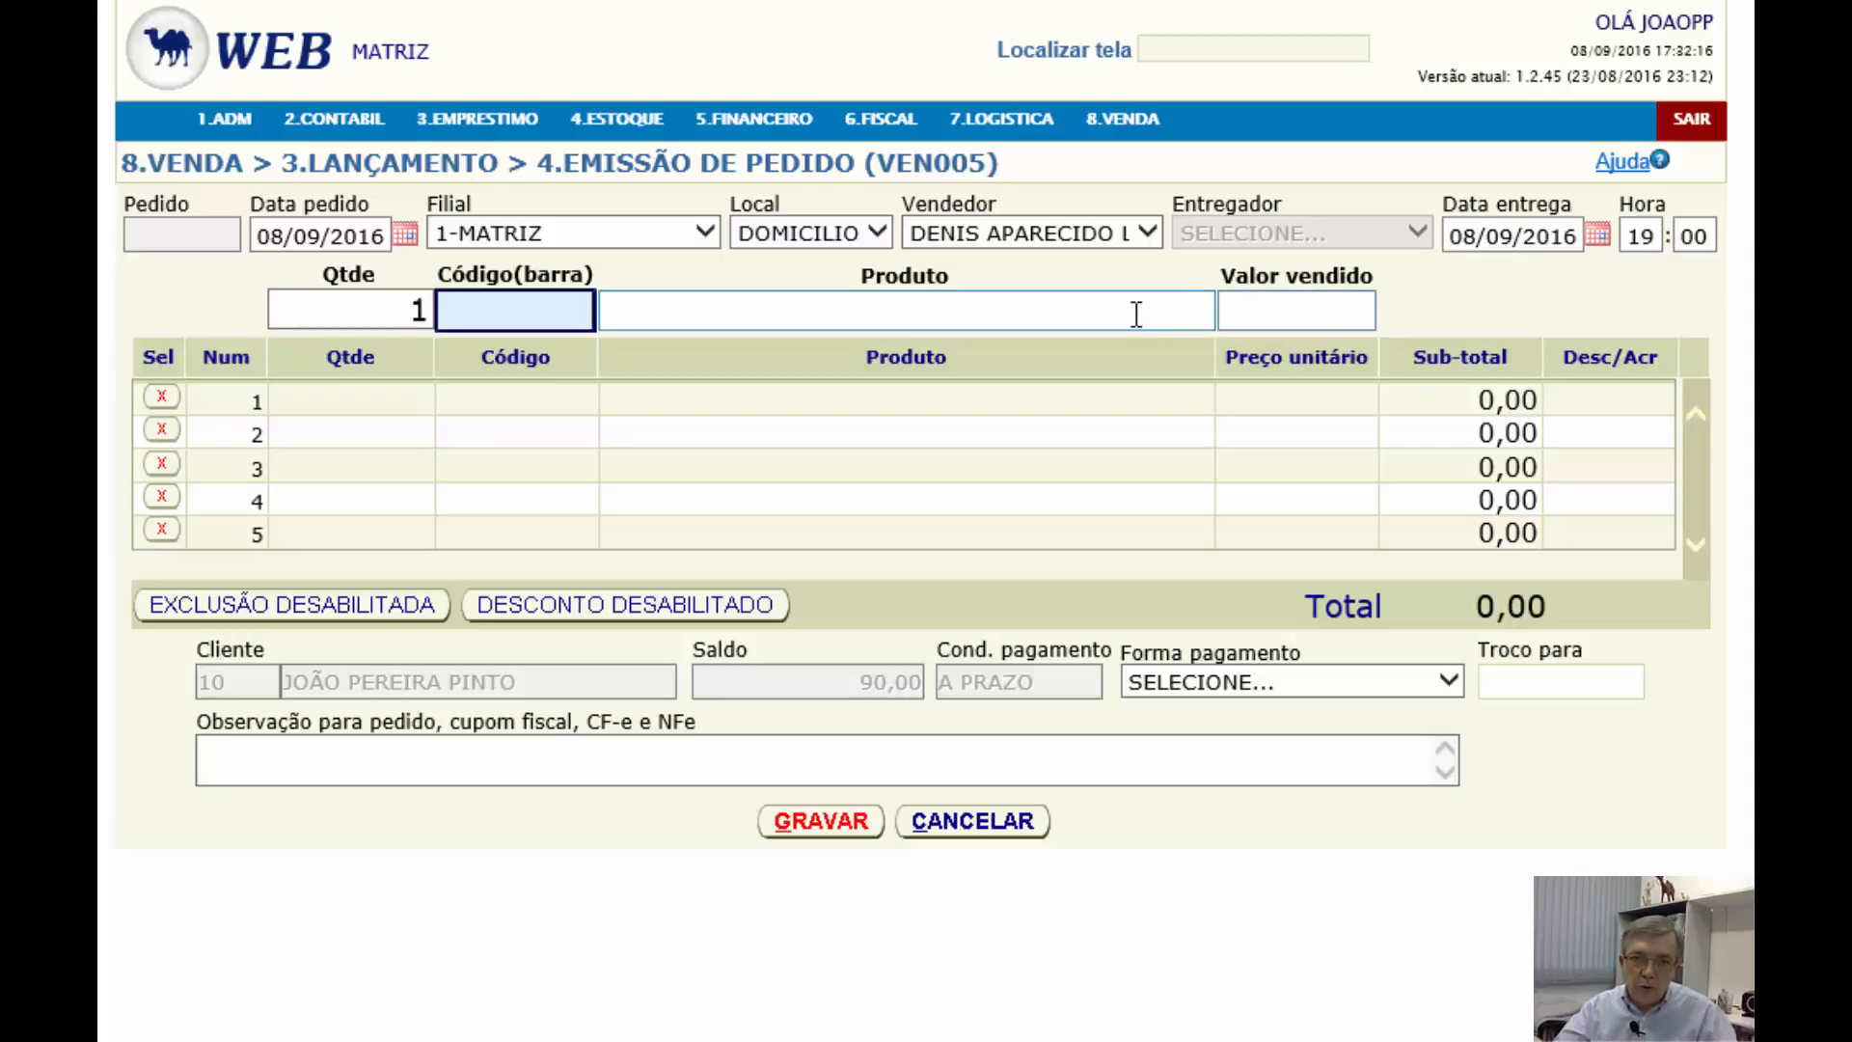
pyautogui.press('Tab')
pyautogui.click(535, 307)
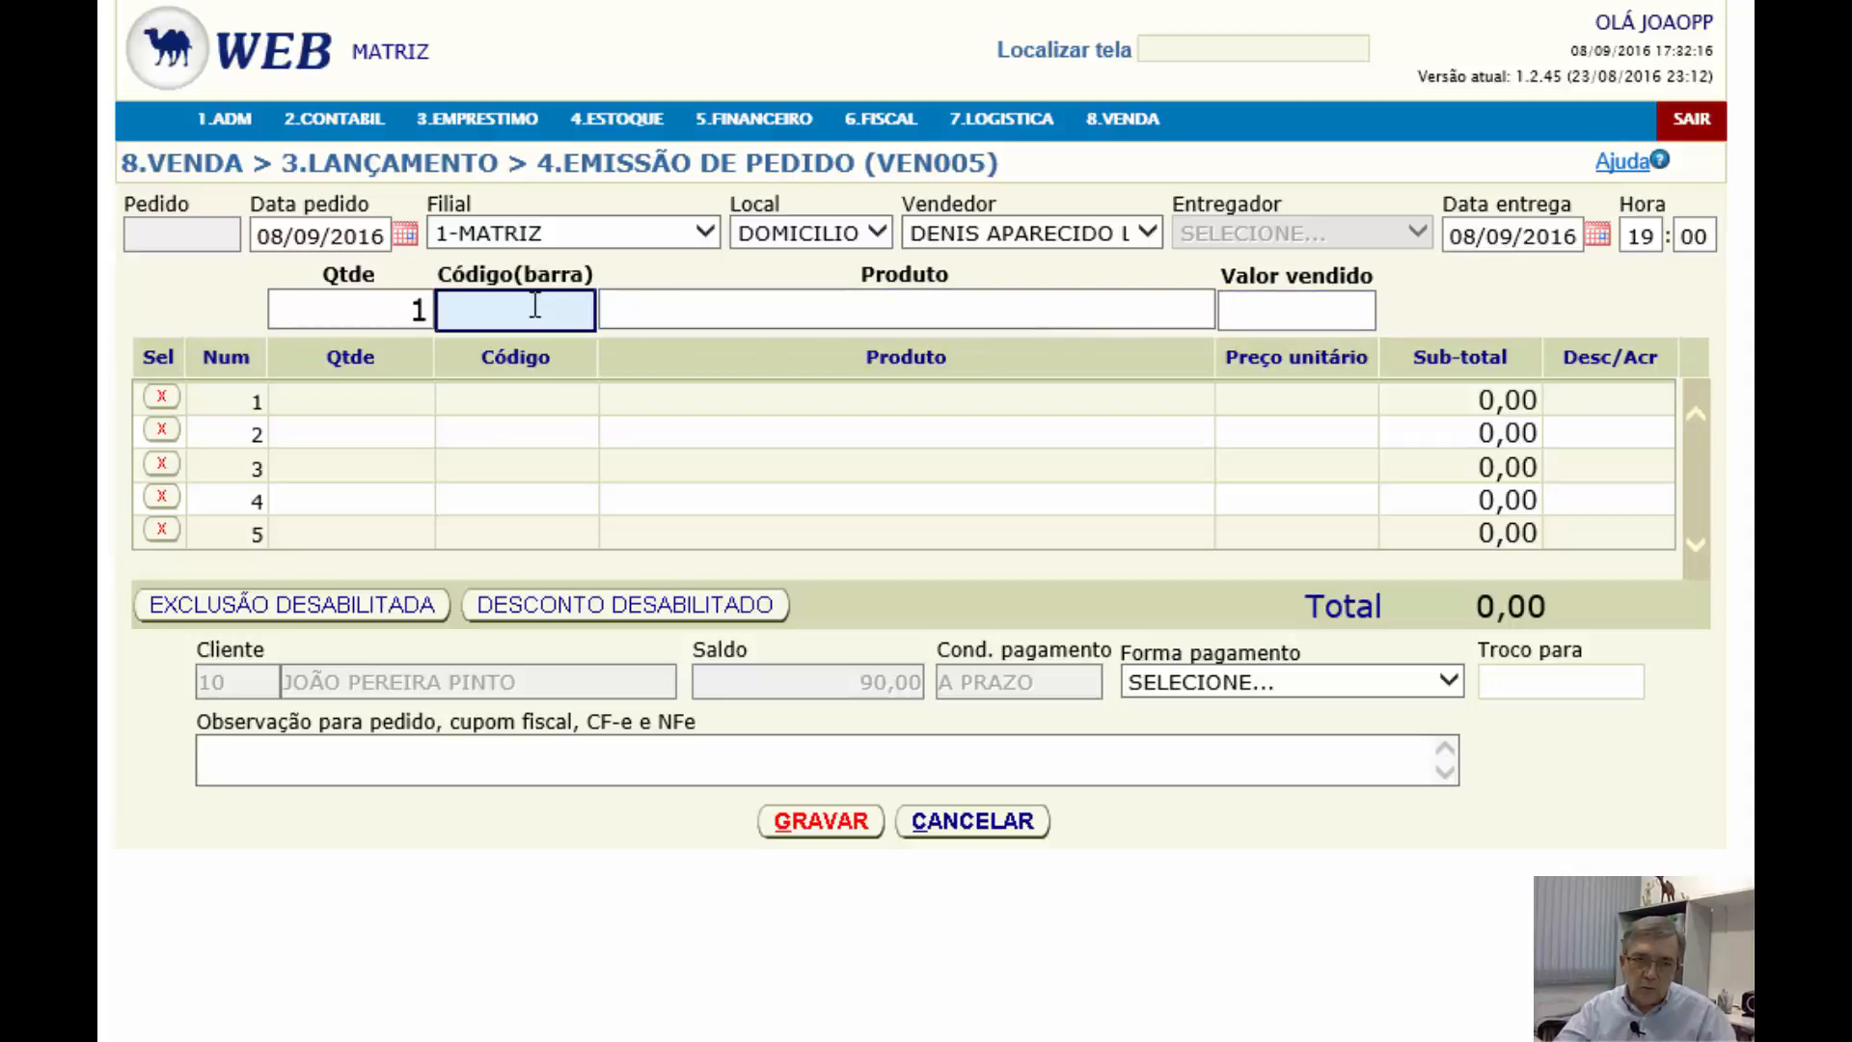
pyautogui.click(769, 324)
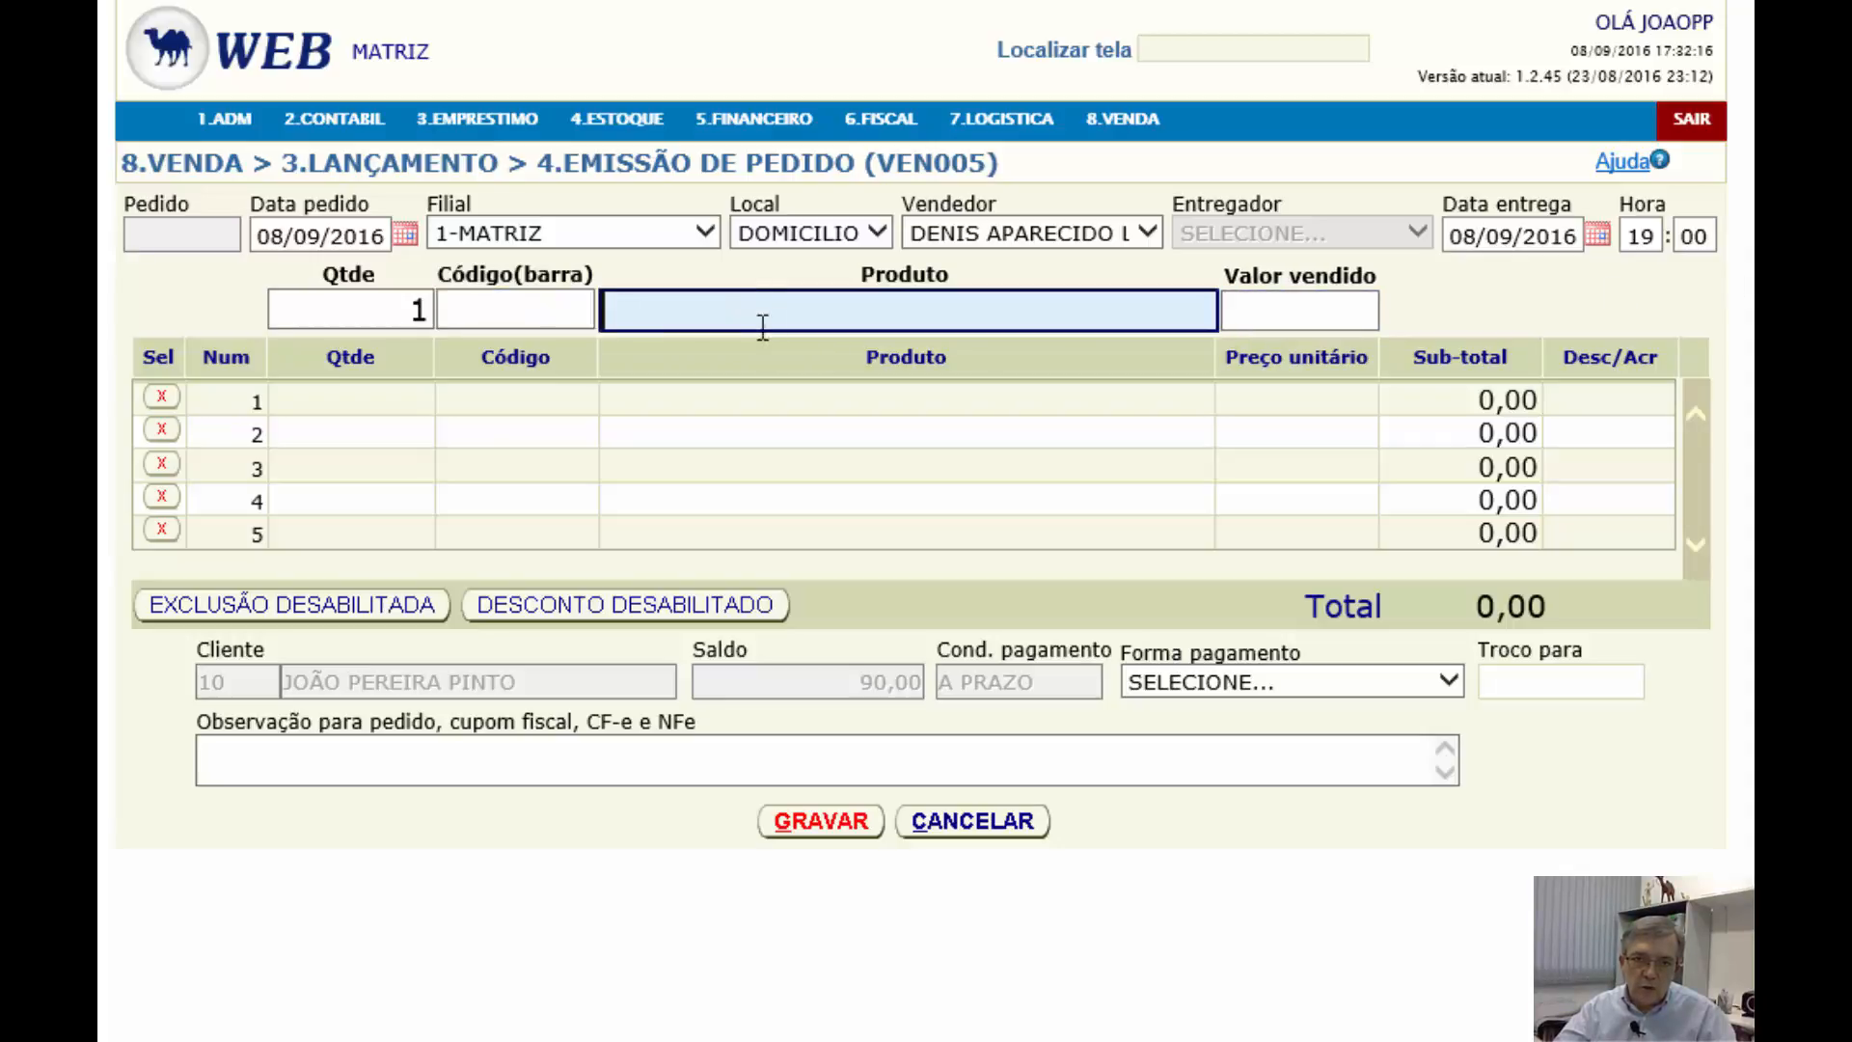
pyautogui.click(546, 312)
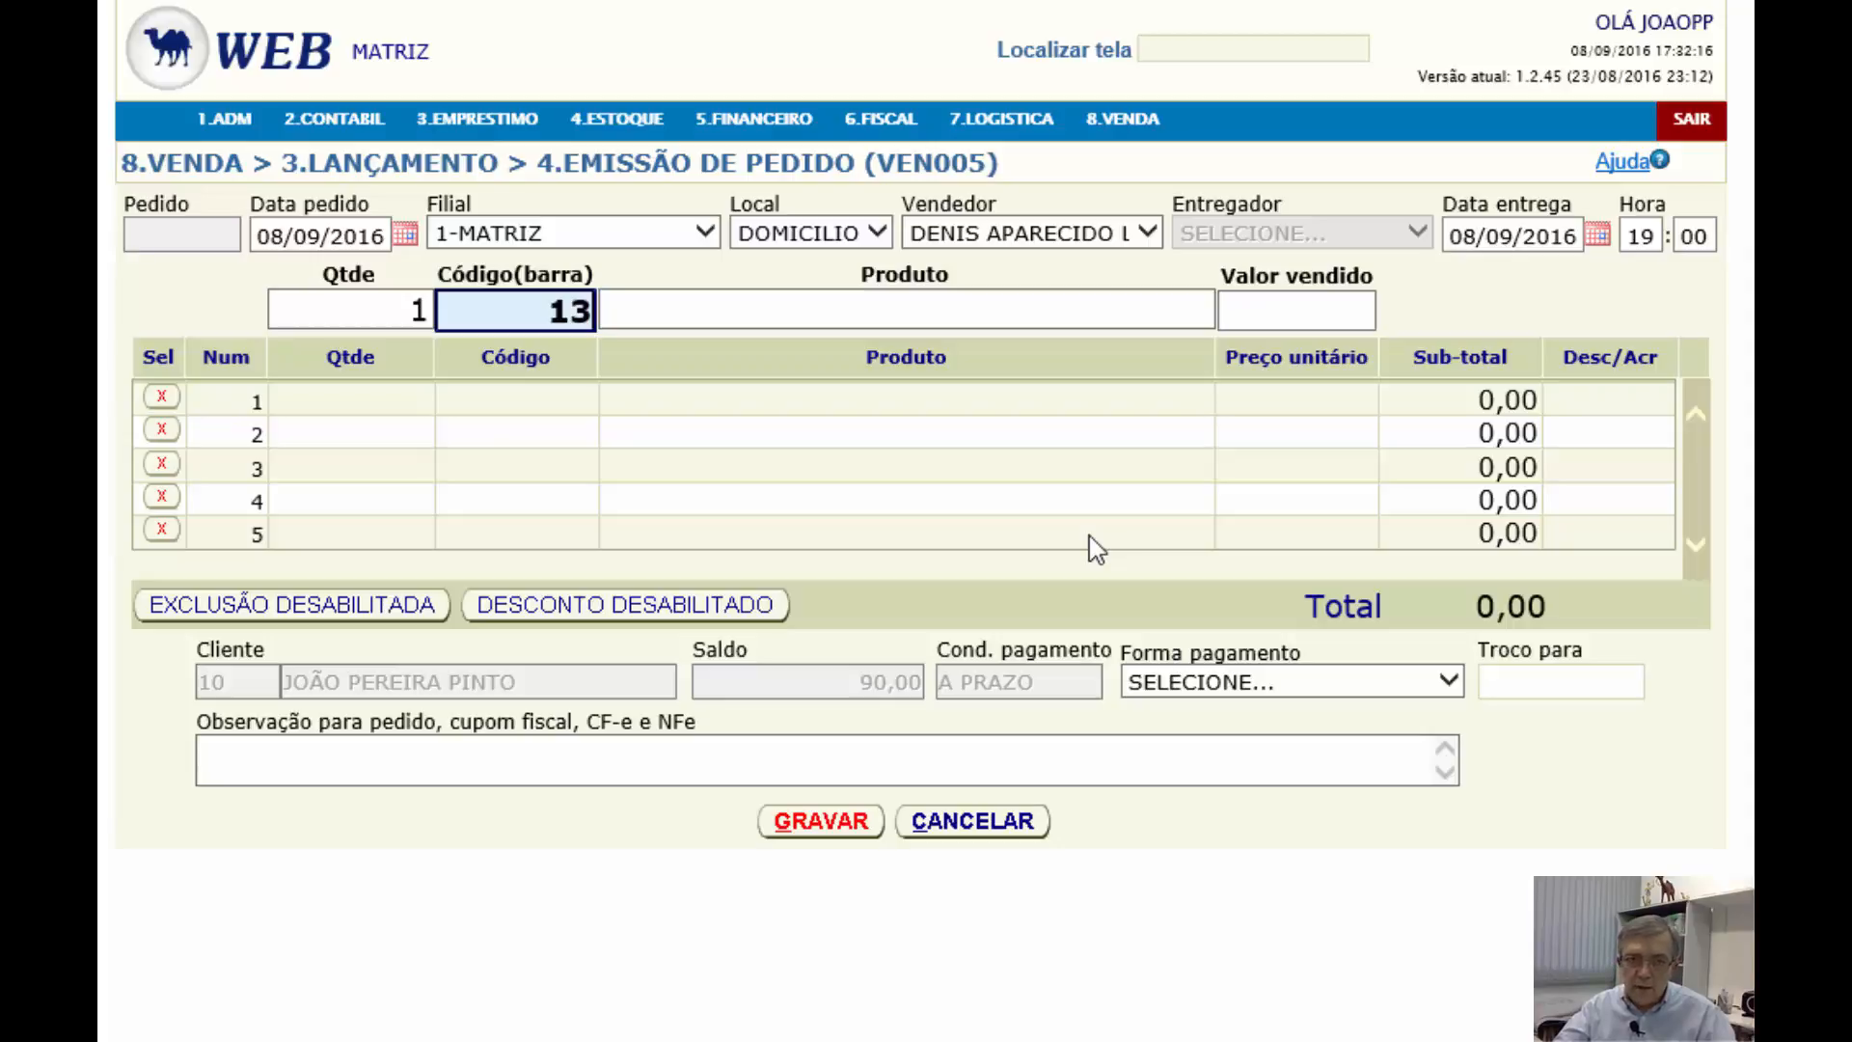
pyautogui.press('Return')
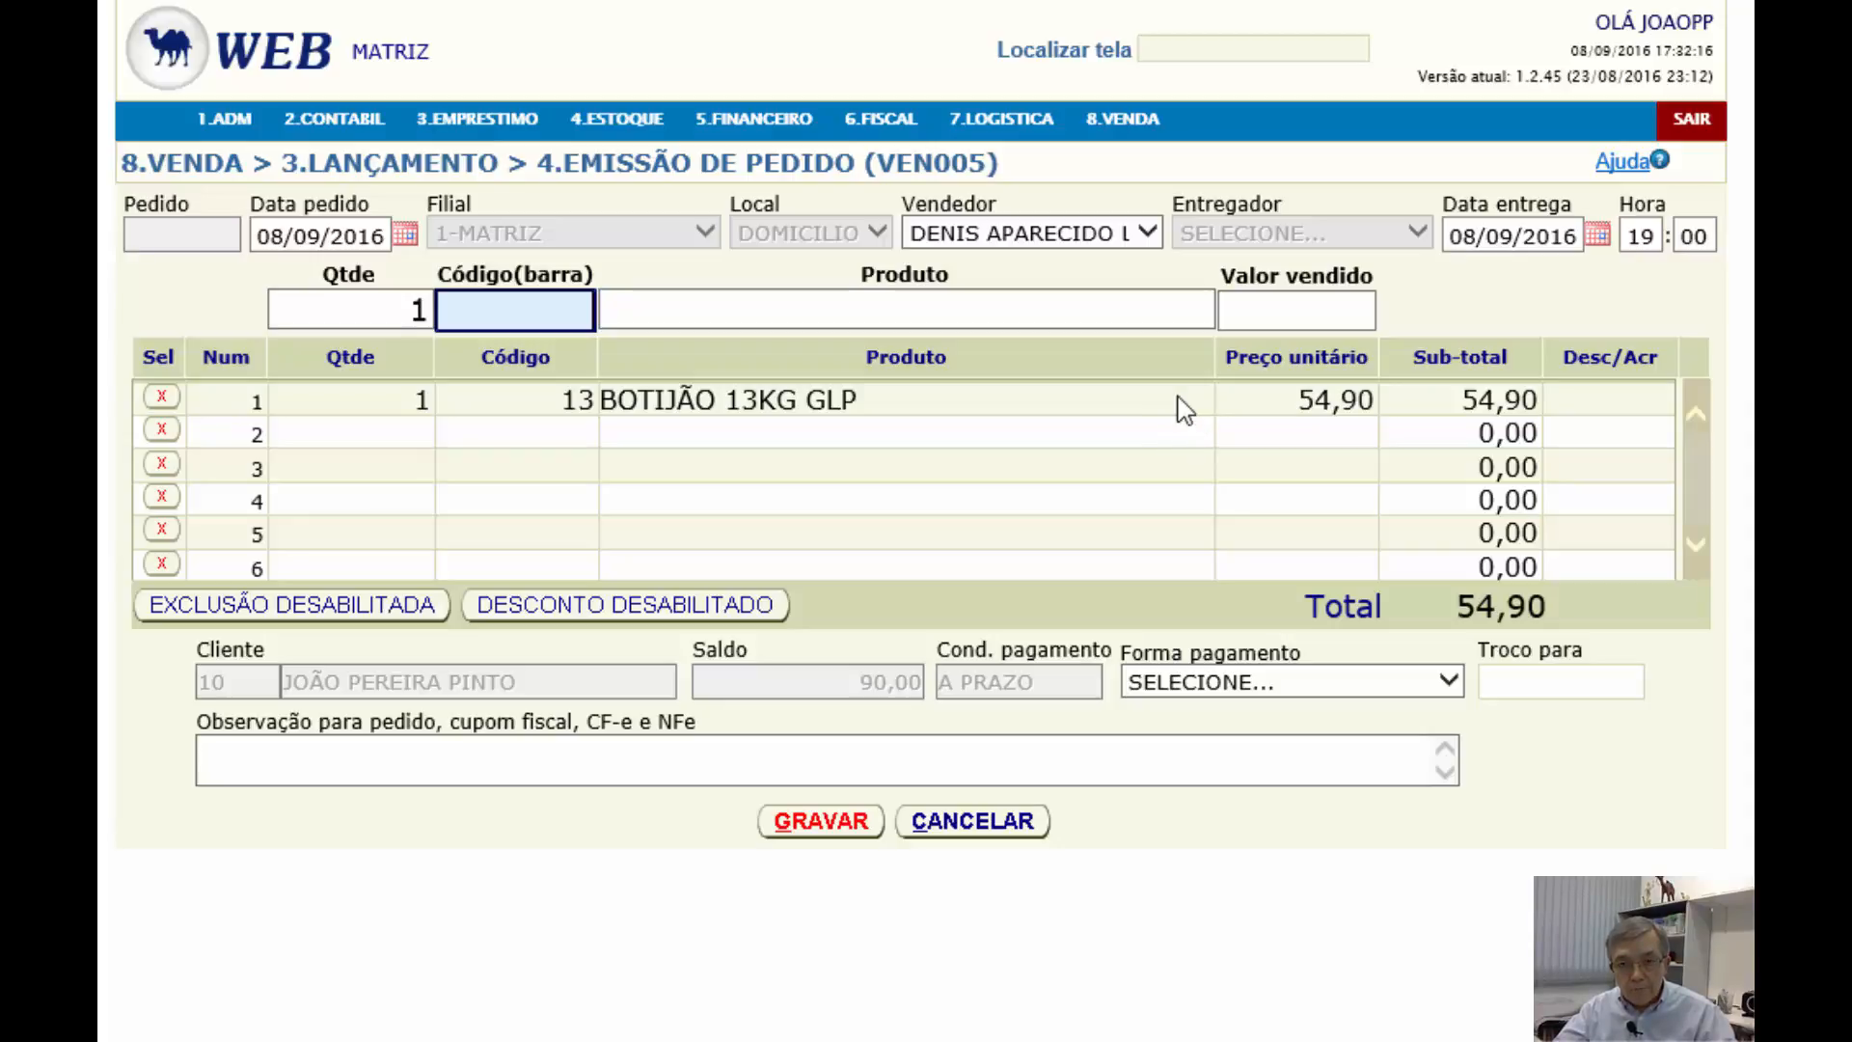
# Add another unit of product code 13 with a Valor vendido of 53
pyautogui.write('1')
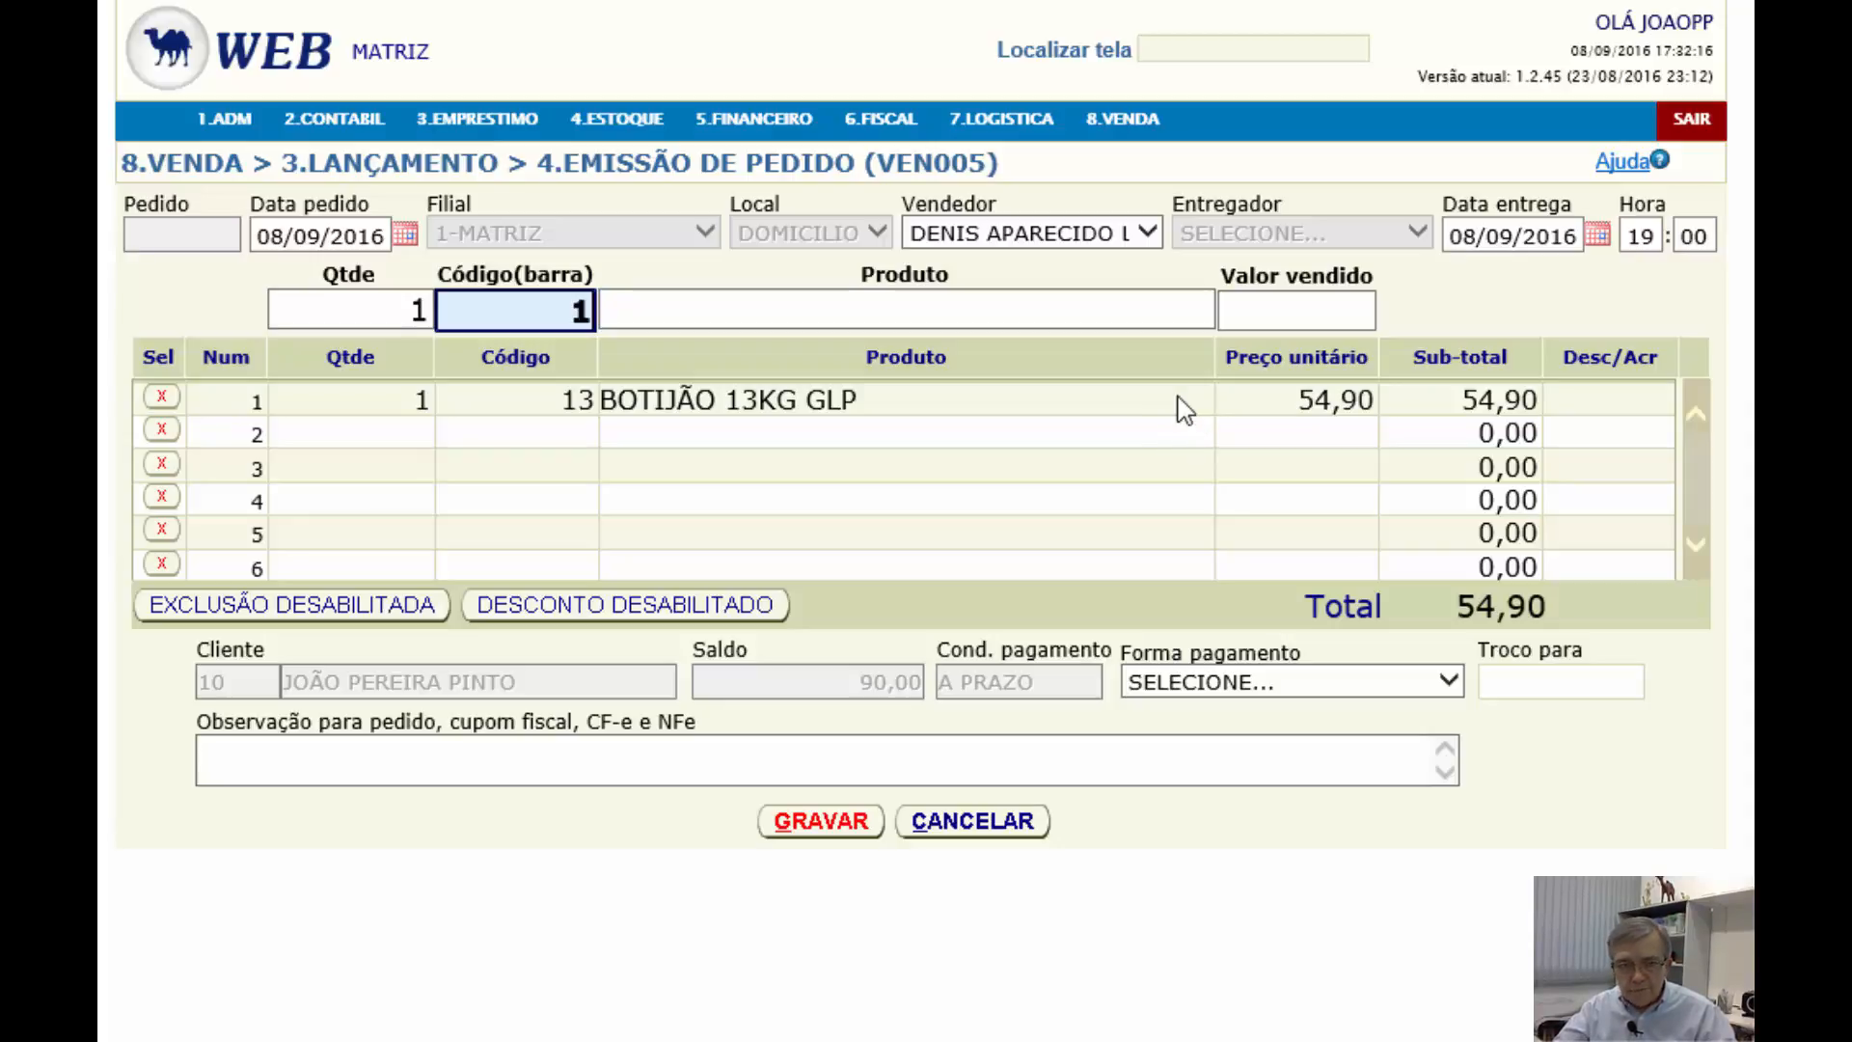
pyautogui.write('3')
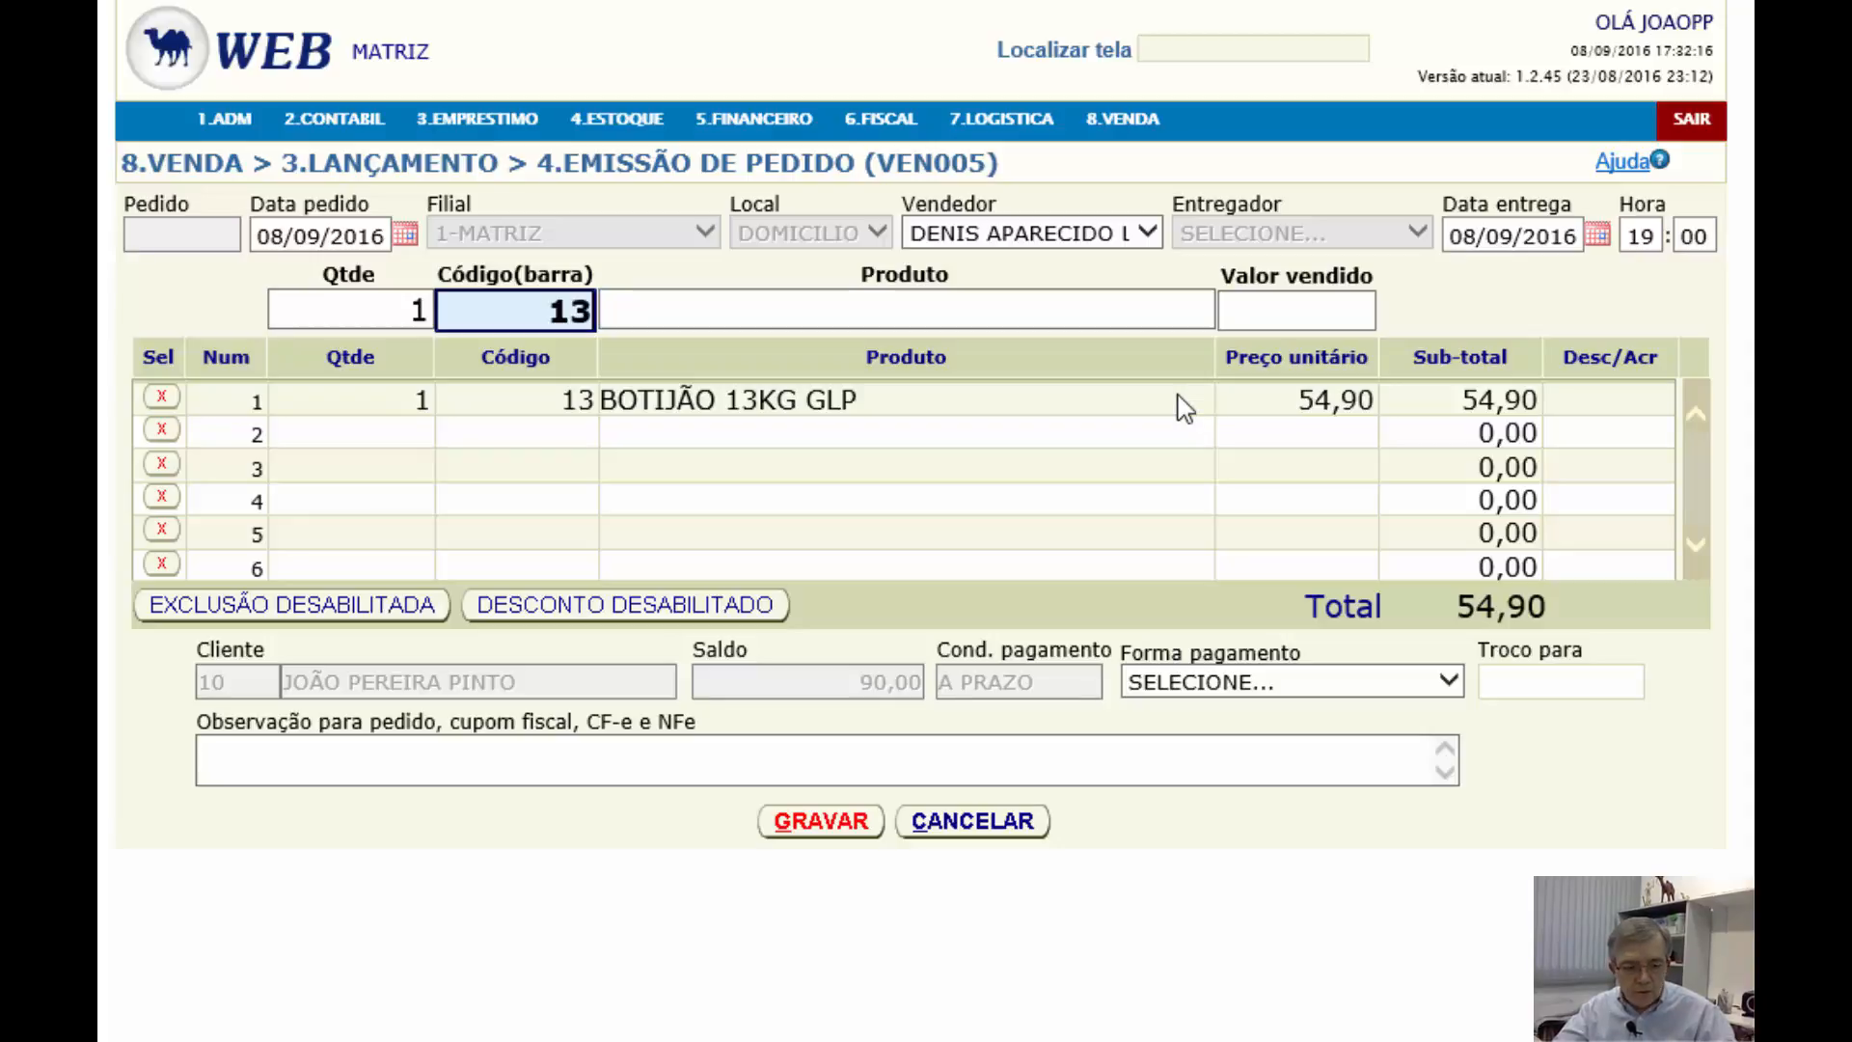
pyautogui.press('Return')
pyautogui.press('Return')
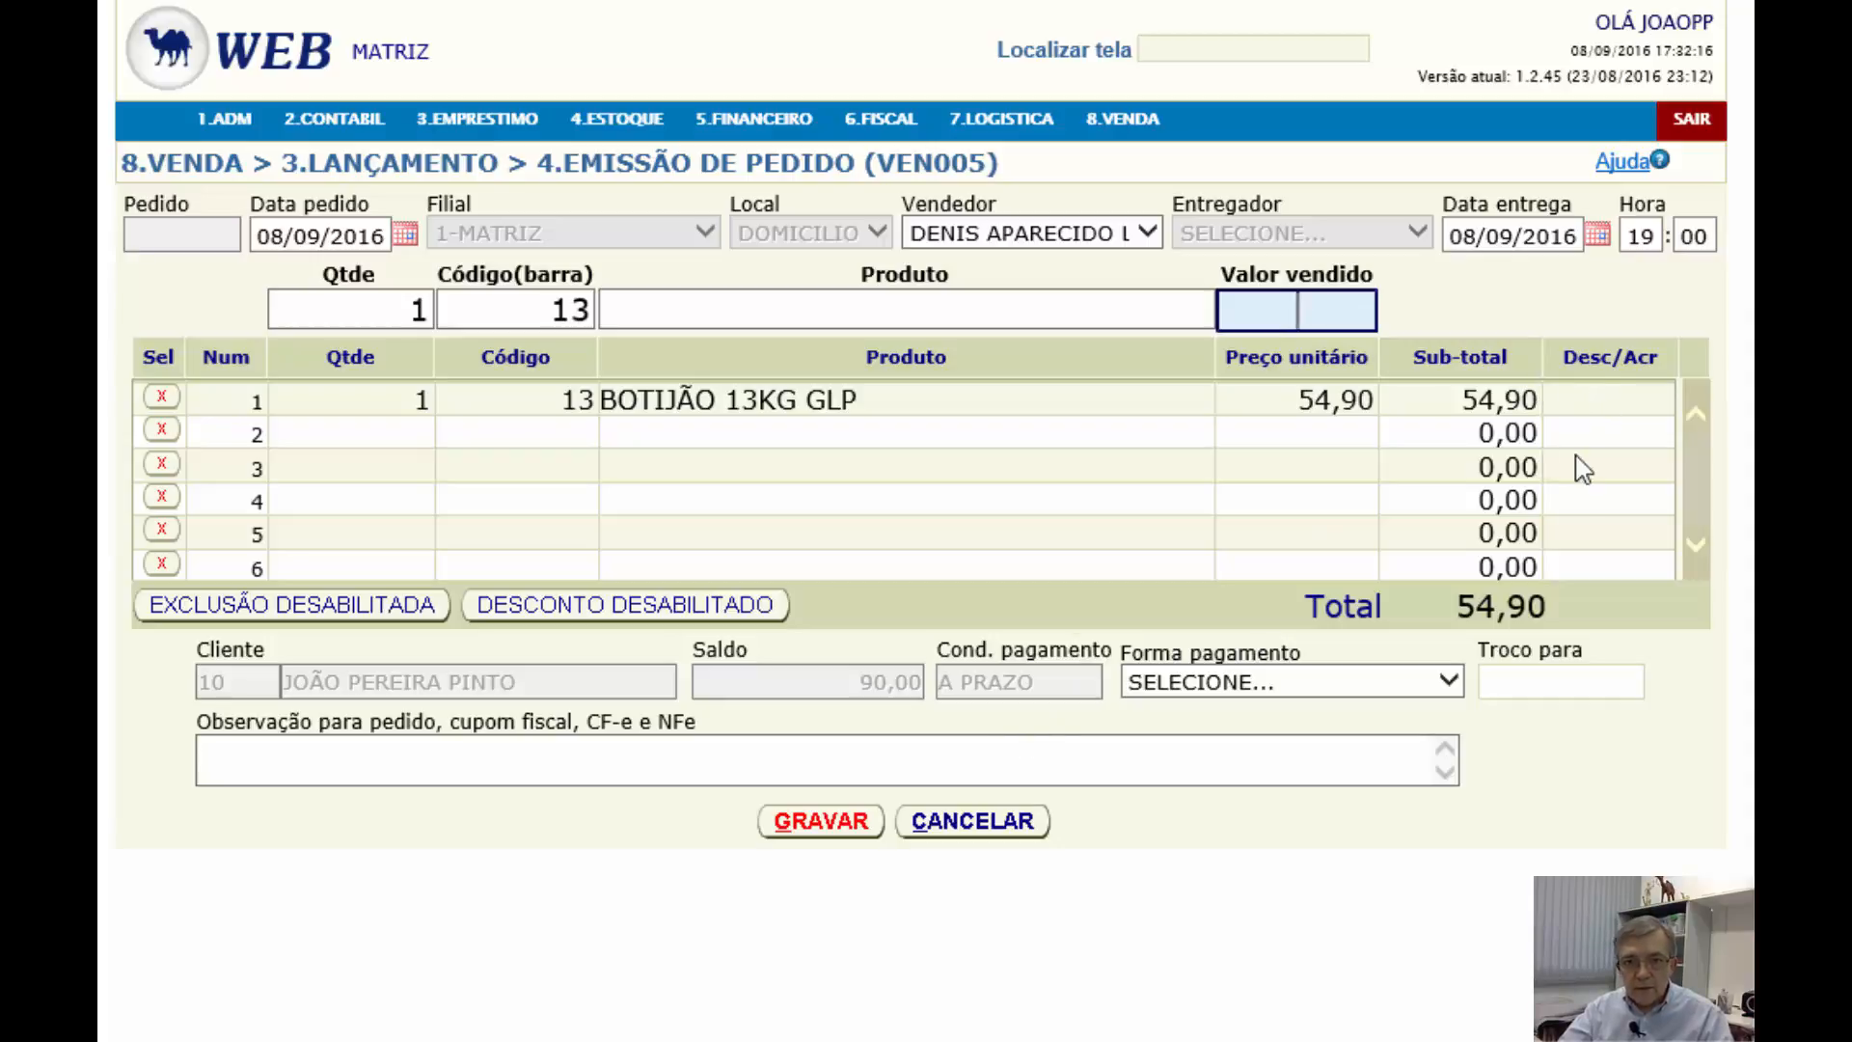
pyautogui.click(1600, 422)
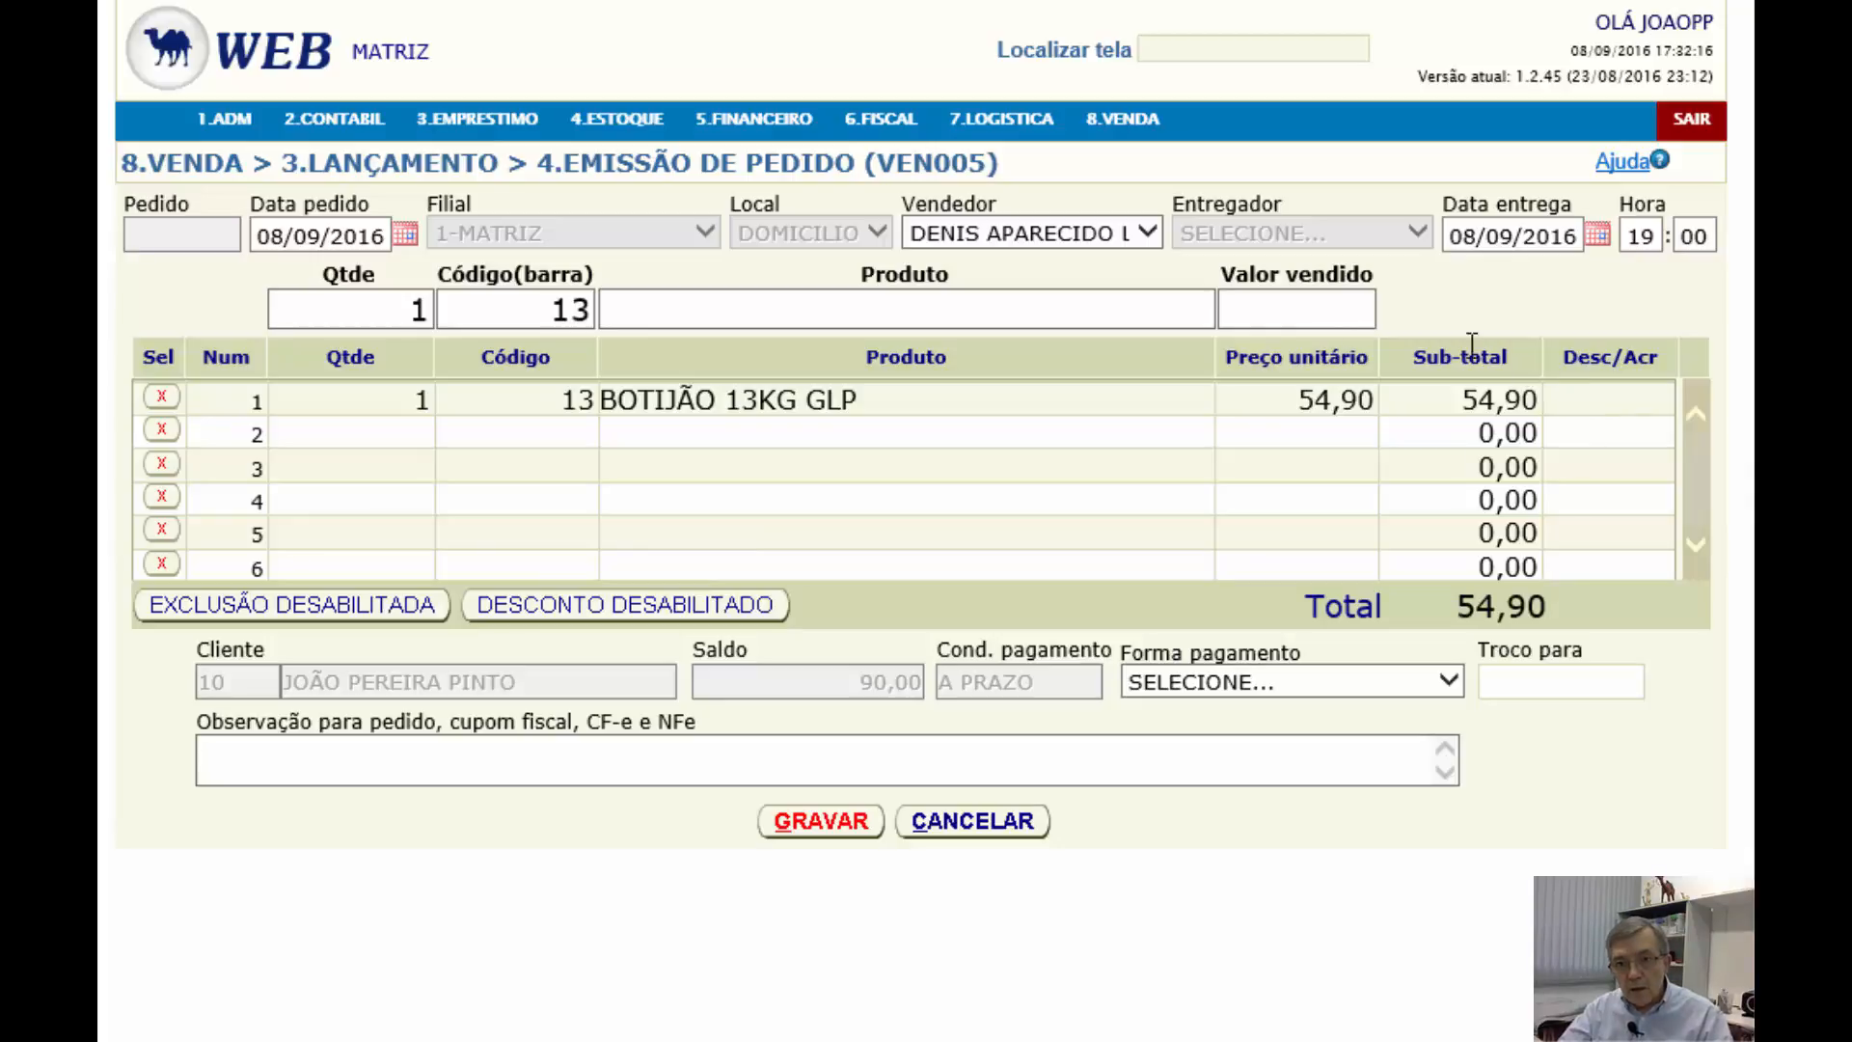
pyautogui.click(1301, 315)
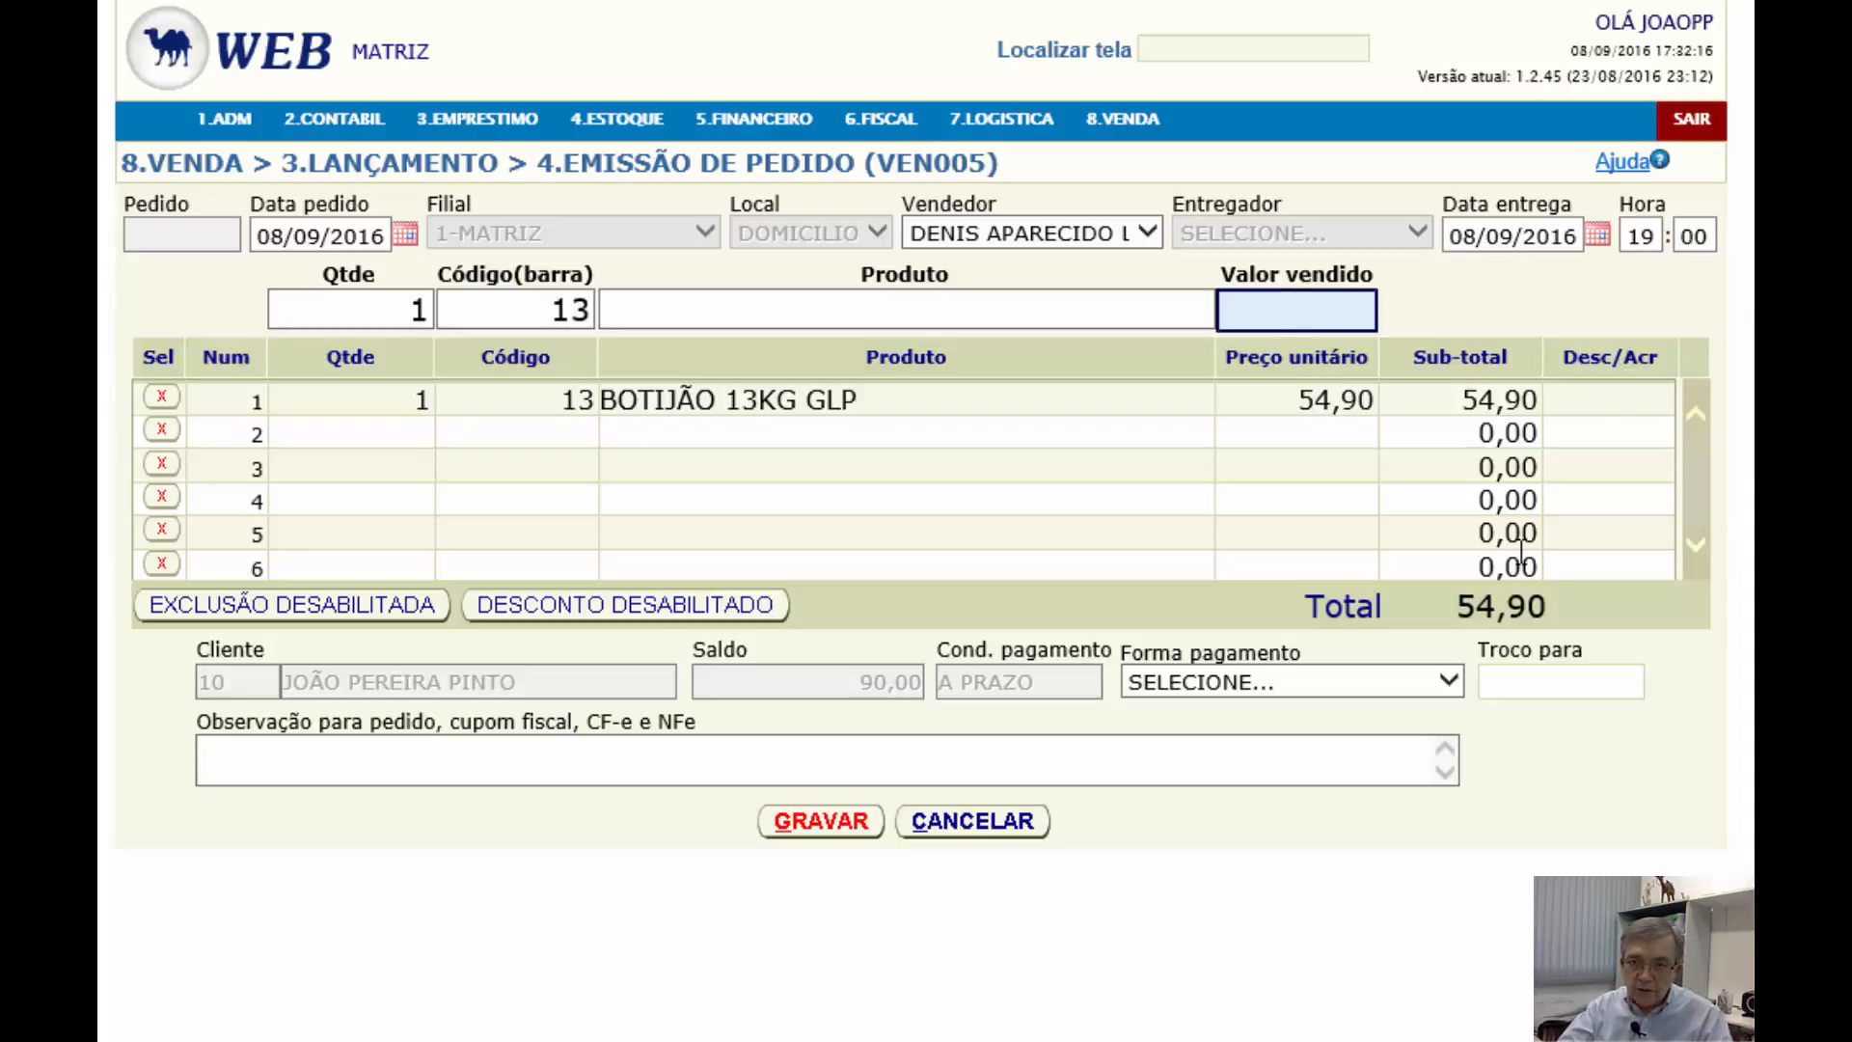
pyautogui.write('53')
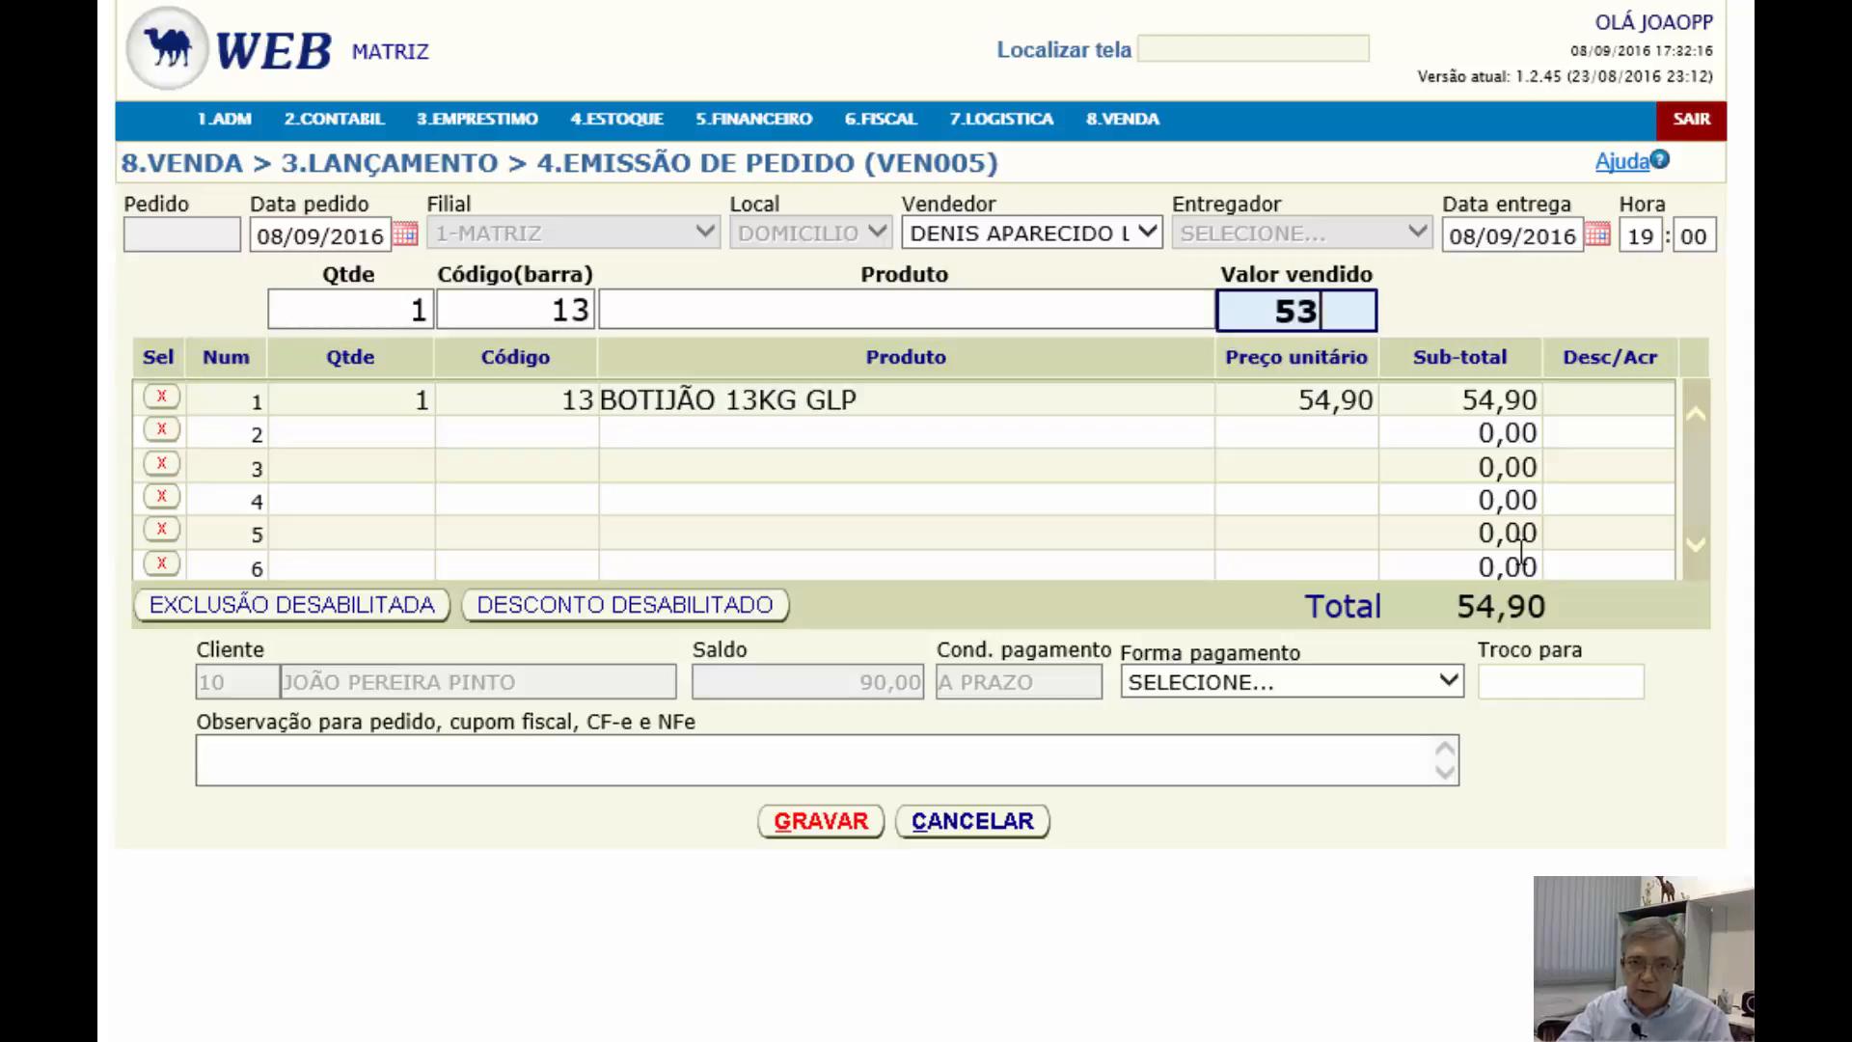
pyautogui.press('Return')
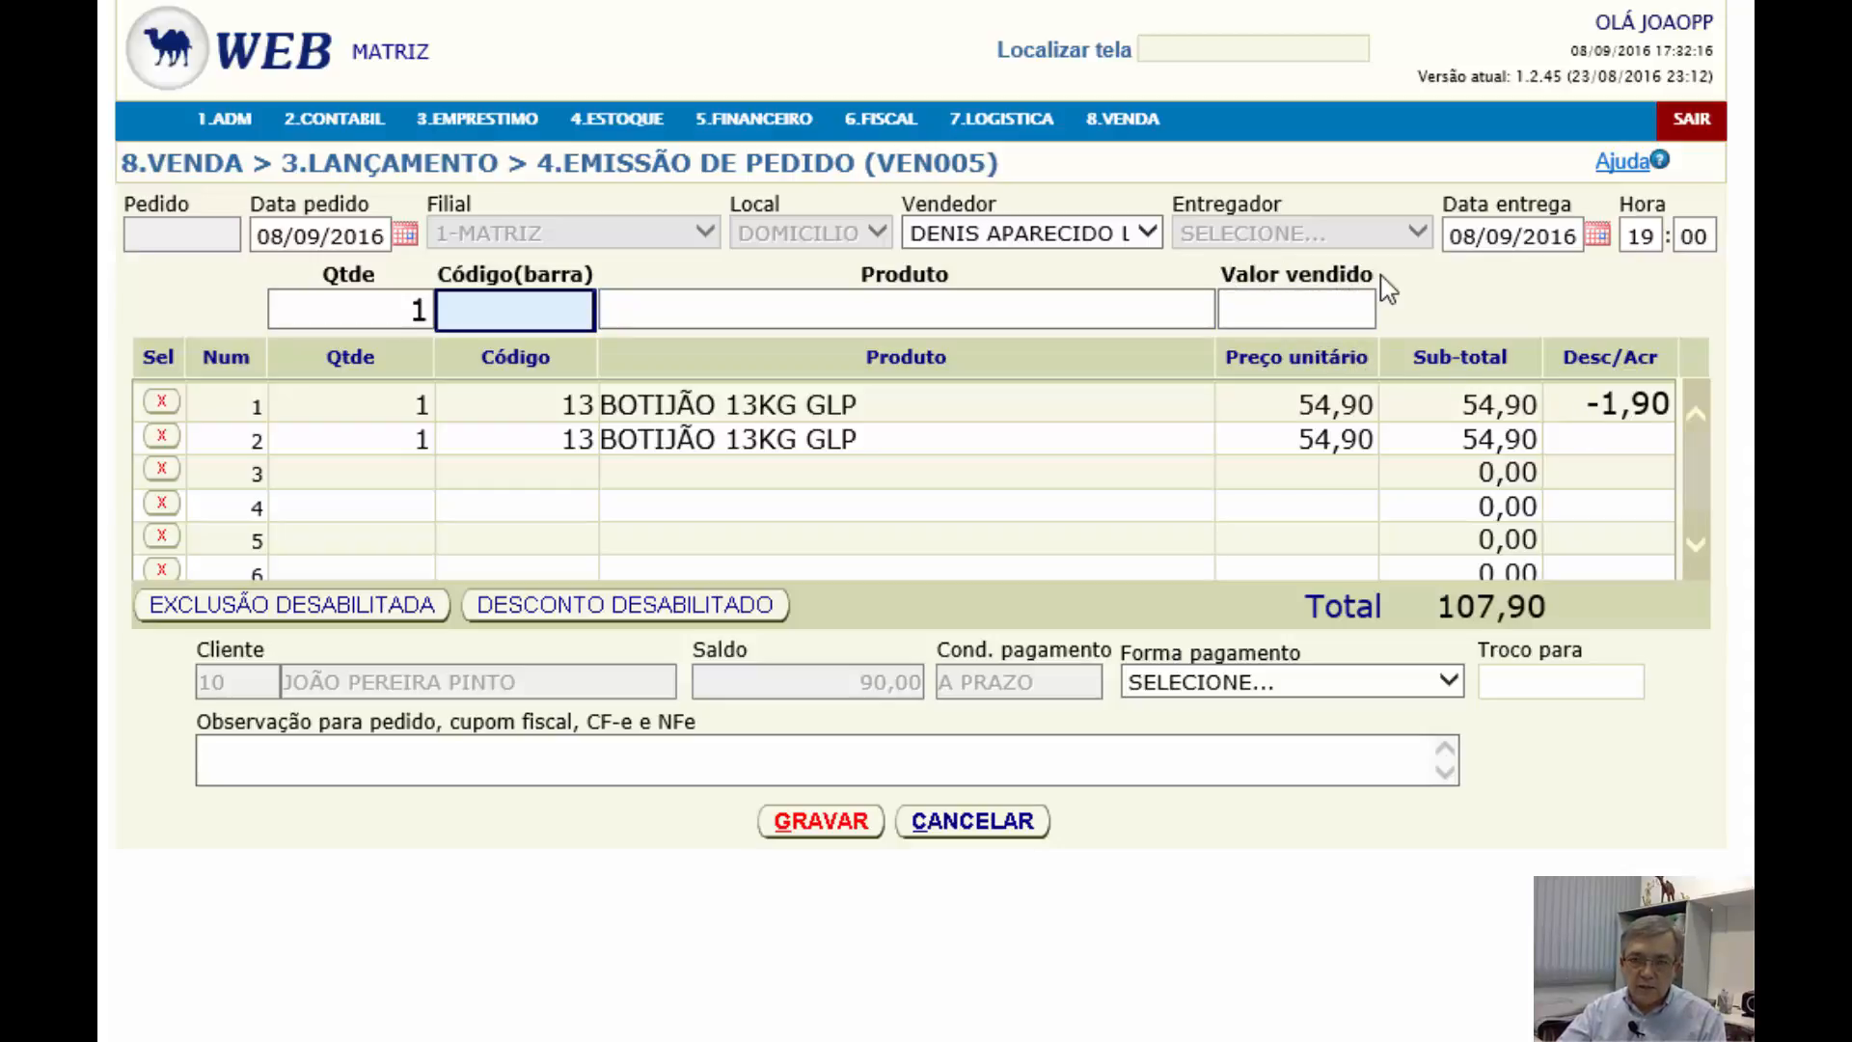
# Examine the Valor vendido field of the product entry row
pyautogui.tripleClick(1245, 273)
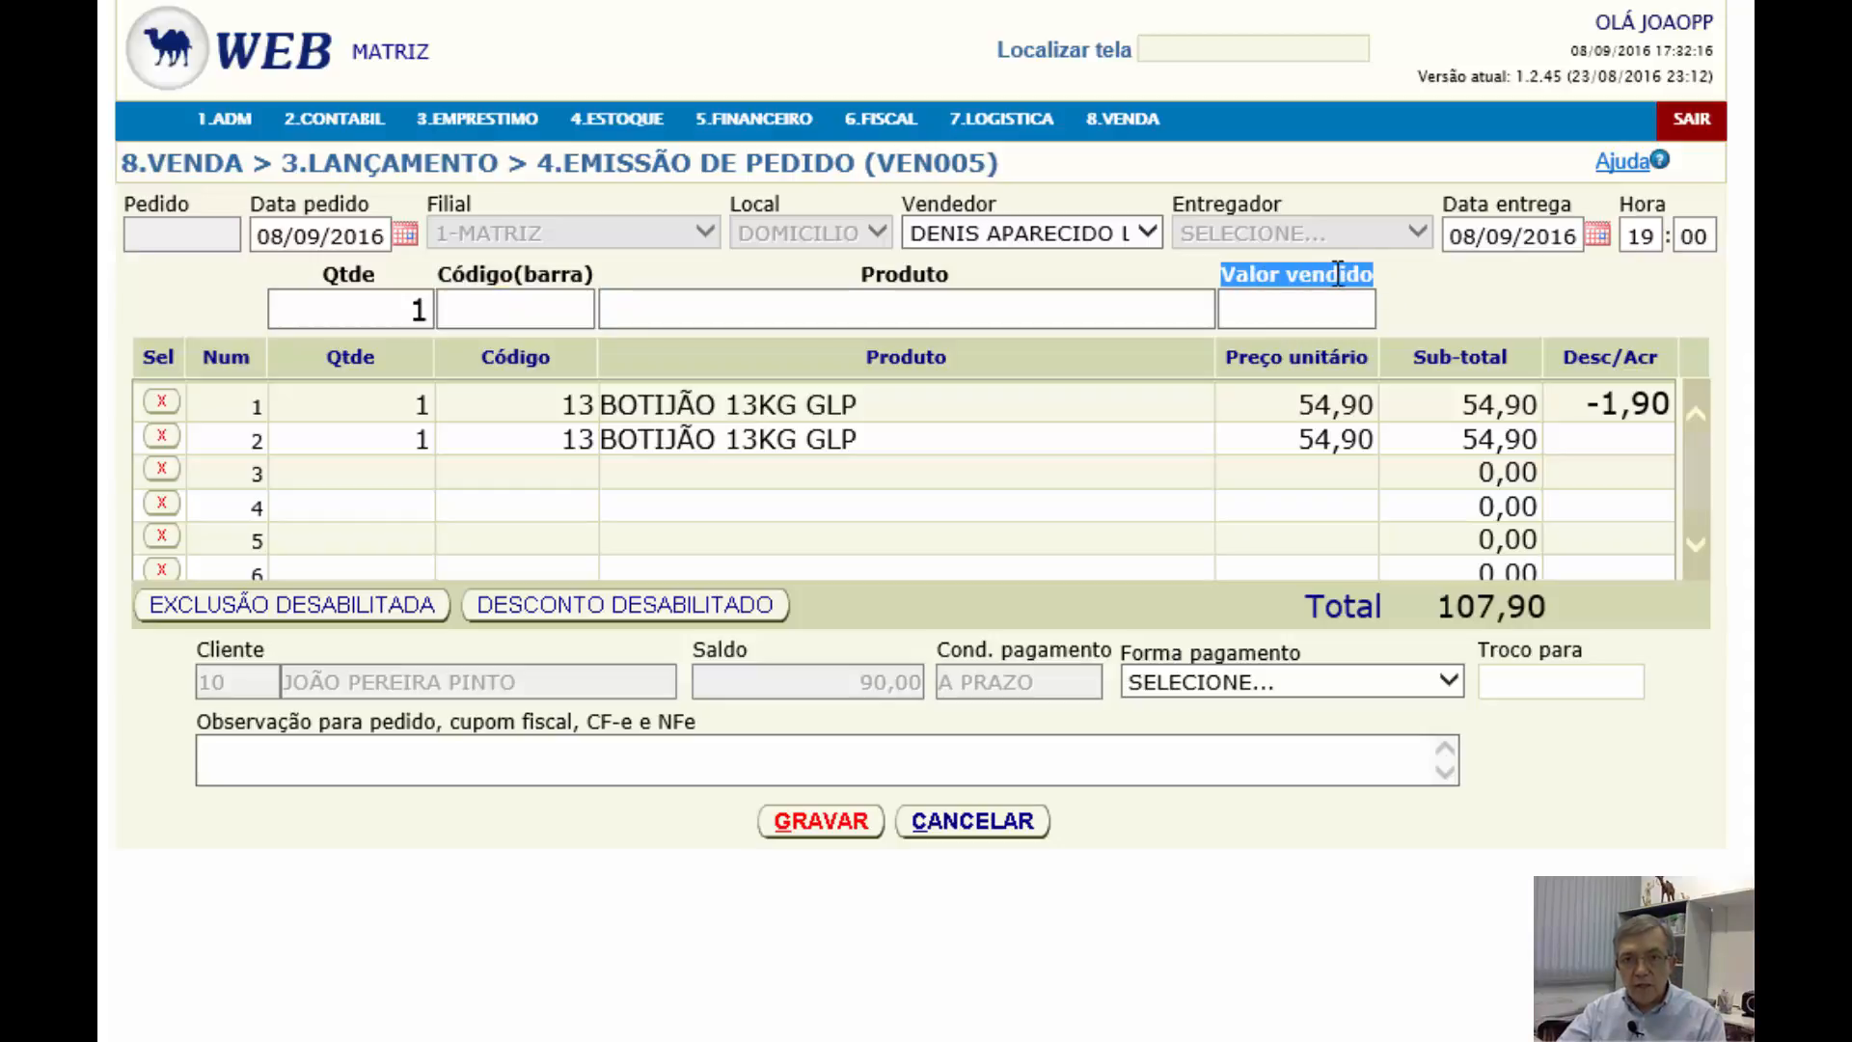
pyautogui.click(1338, 313)
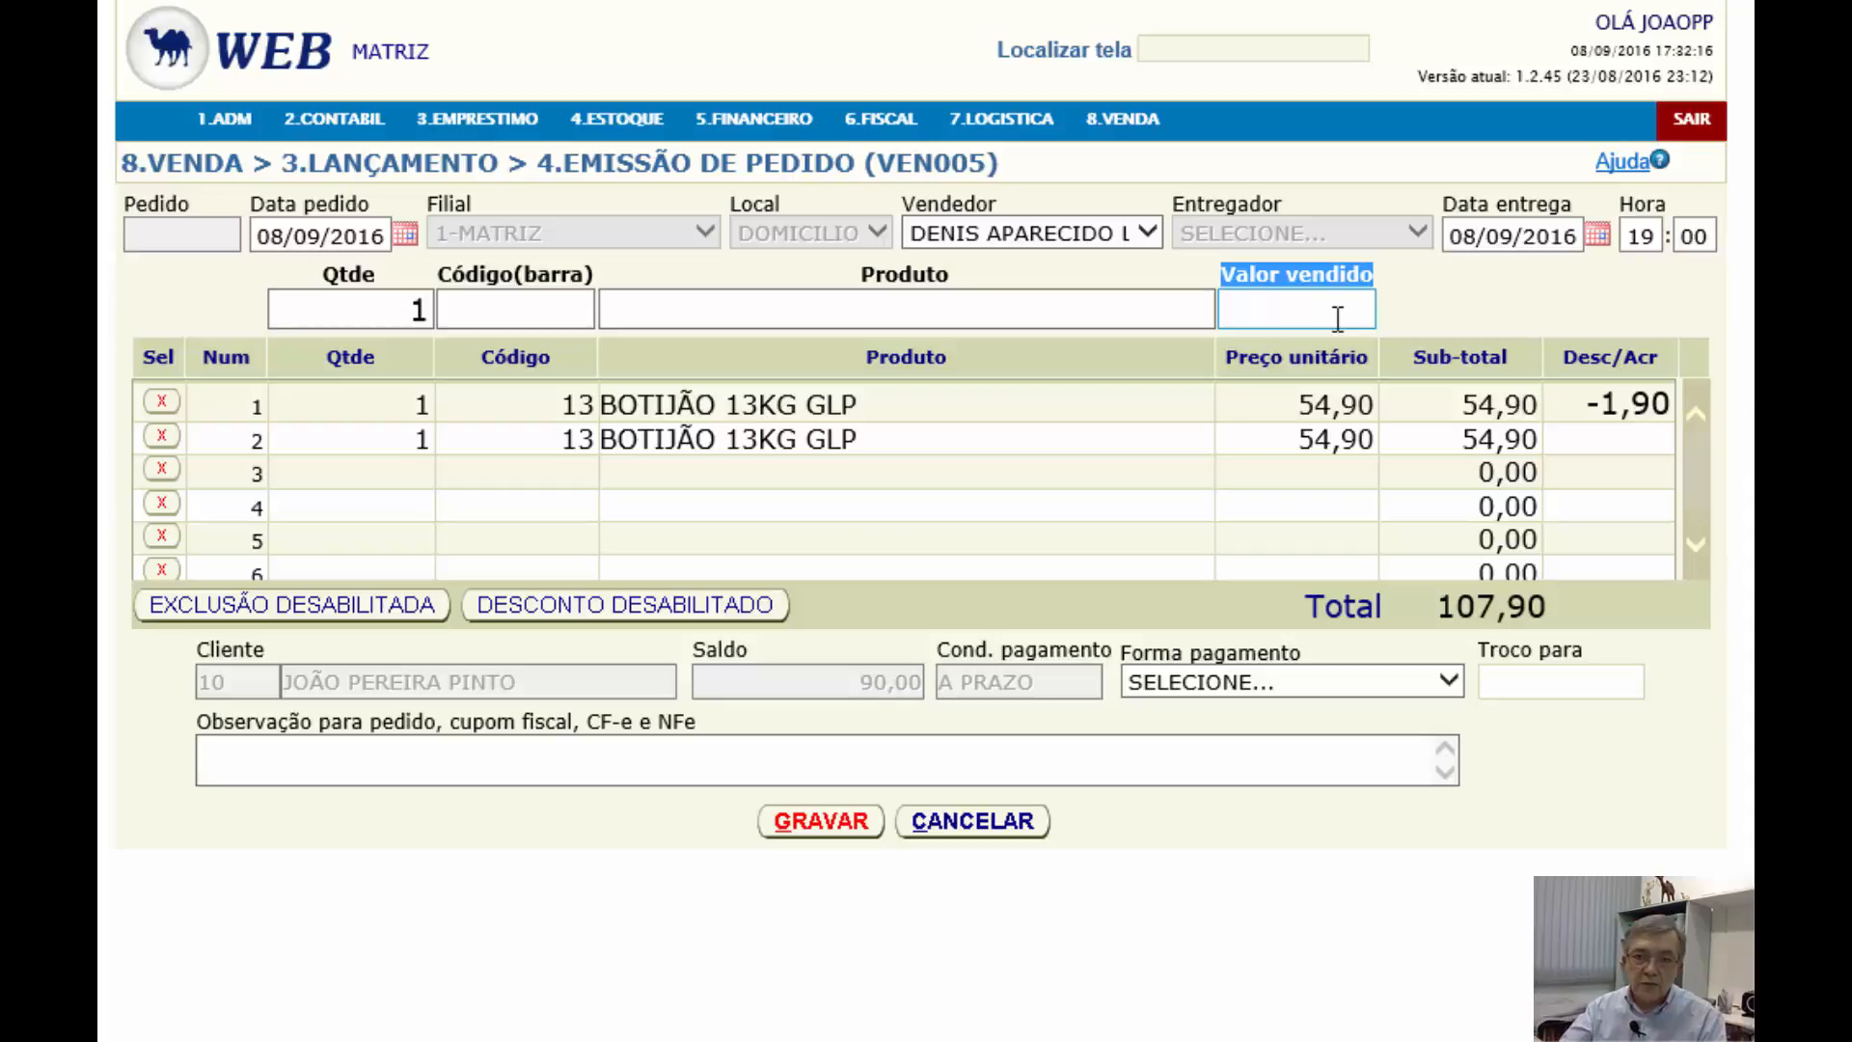
pyautogui.click(1335, 309)
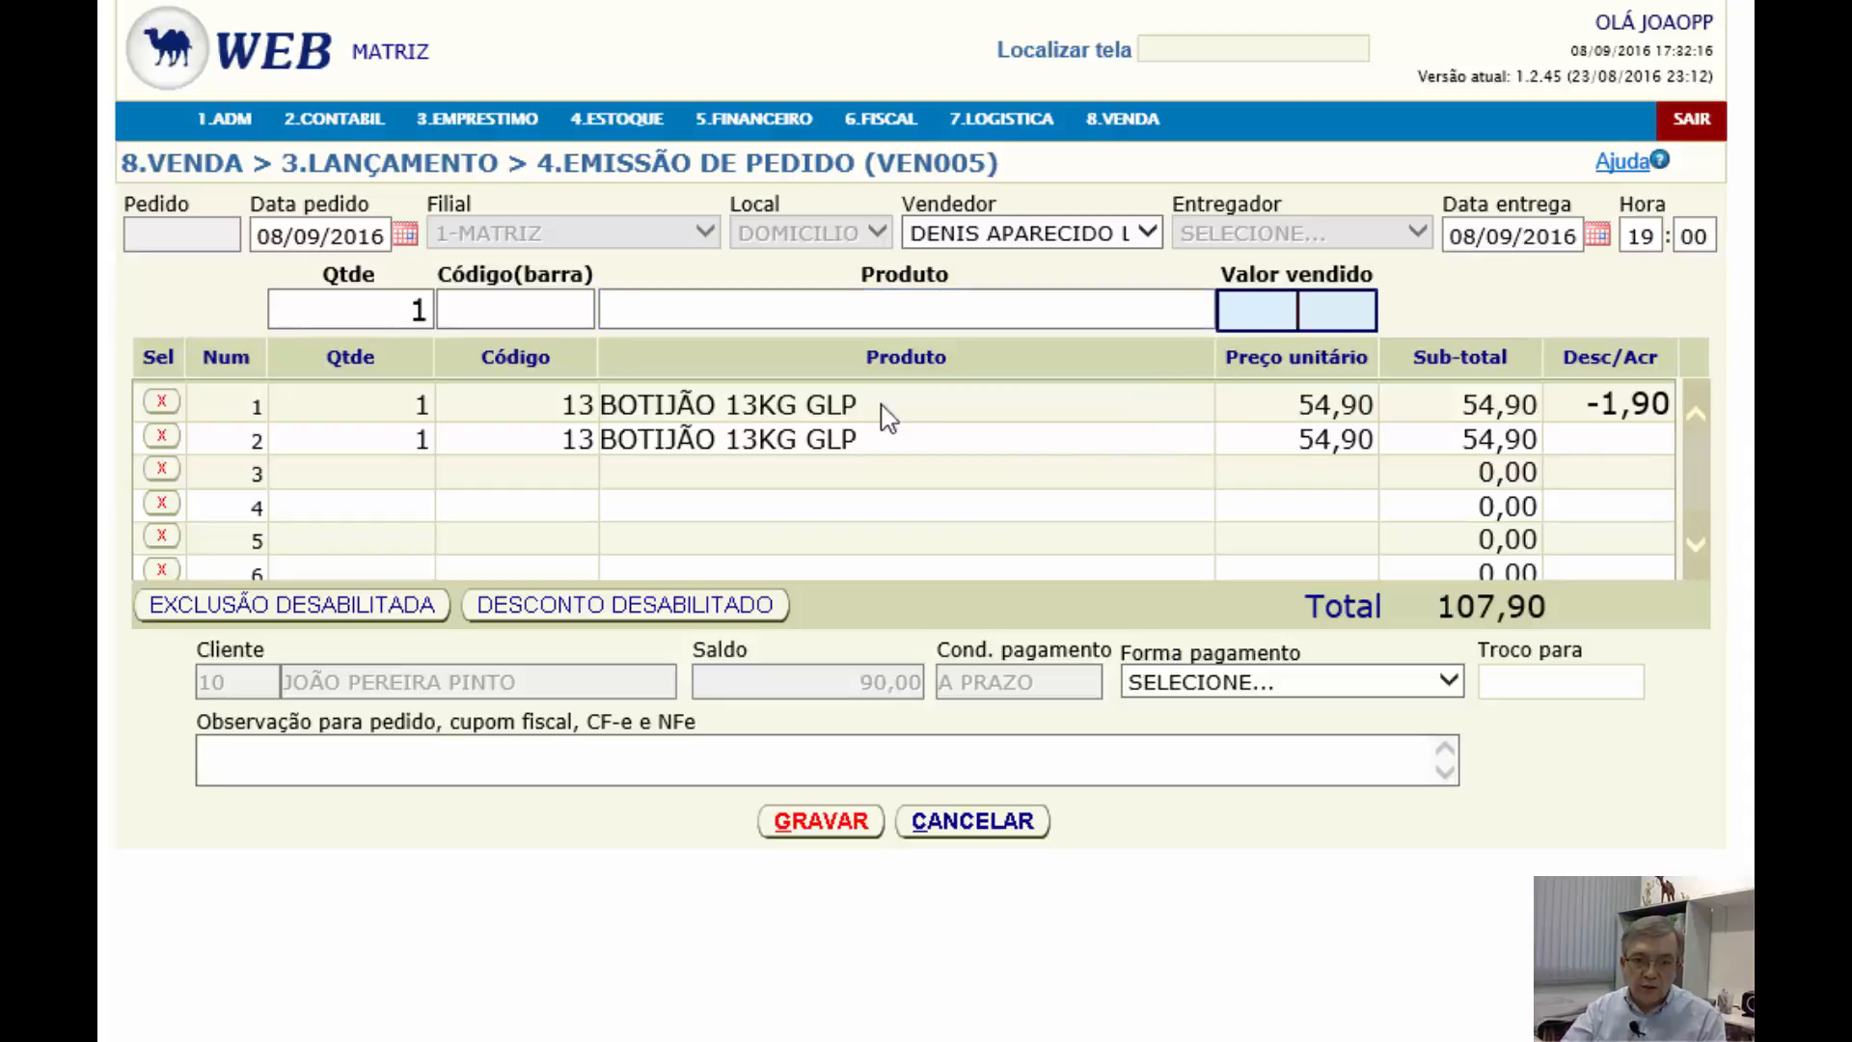
pyautogui.click(575, 307)
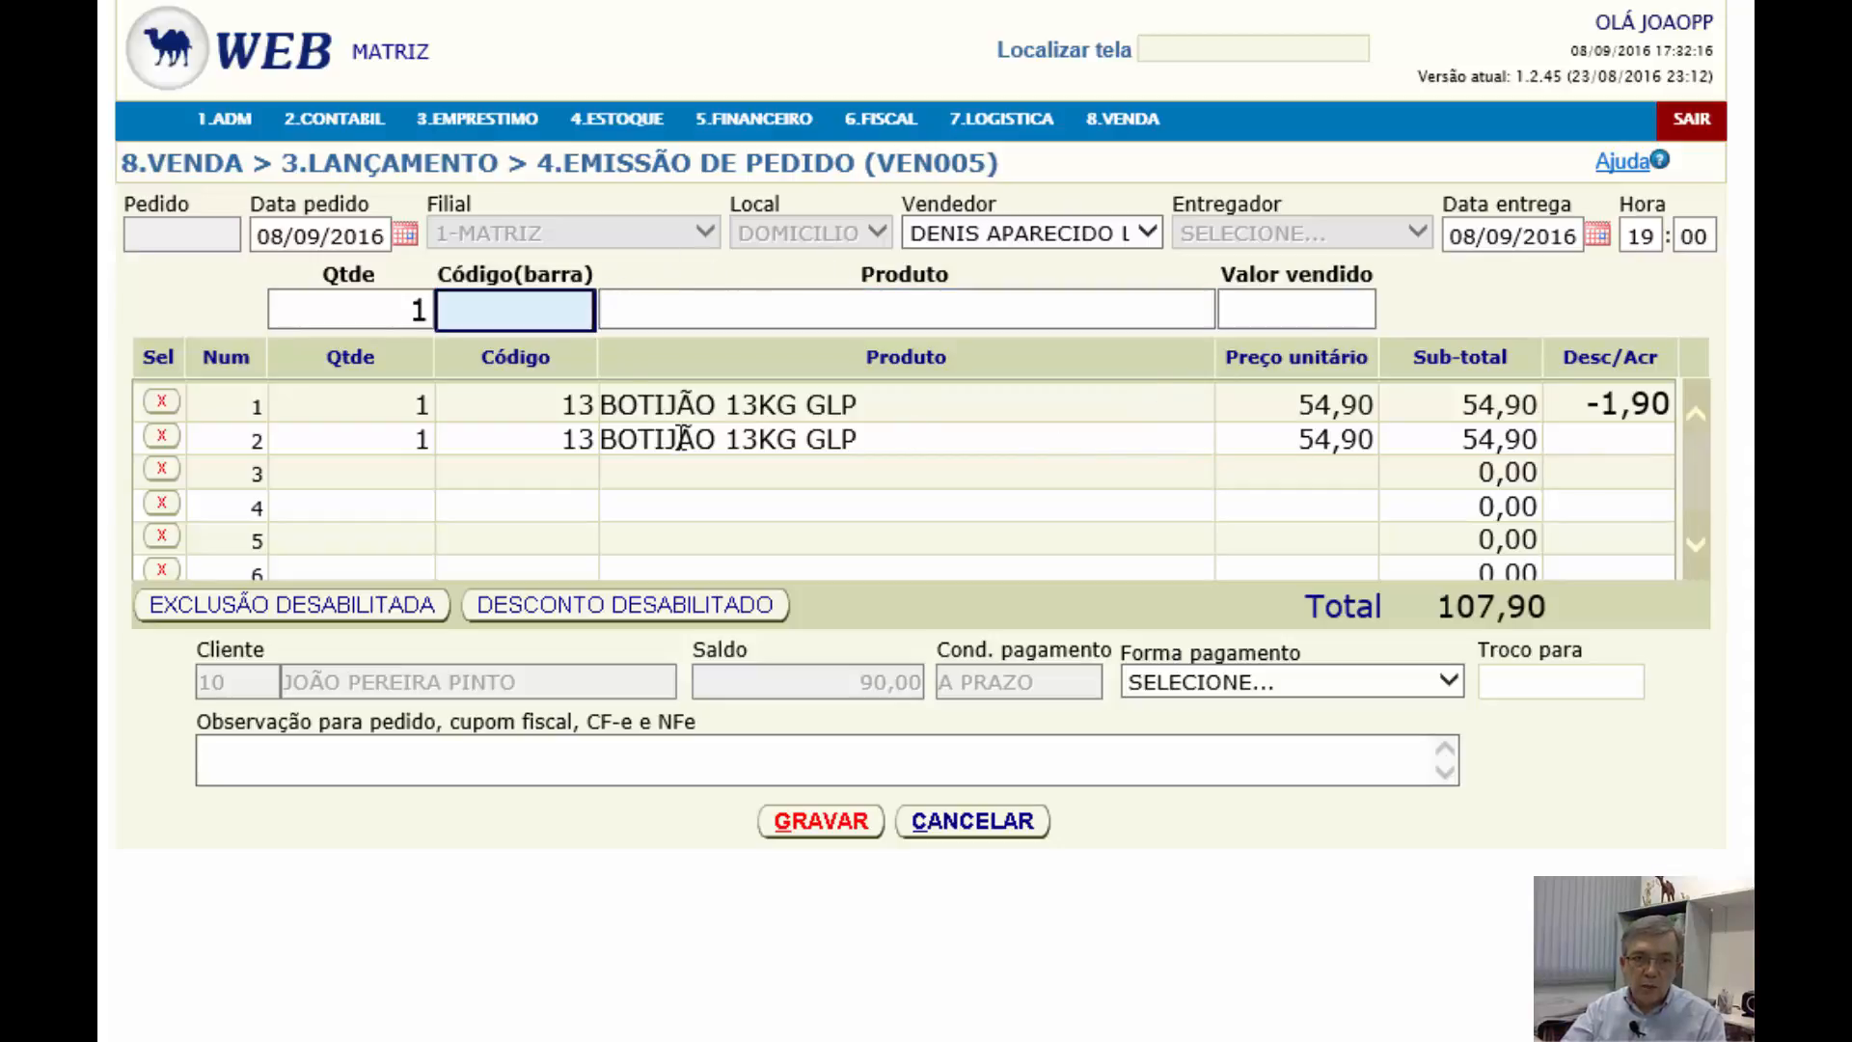
pyautogui.write('320')
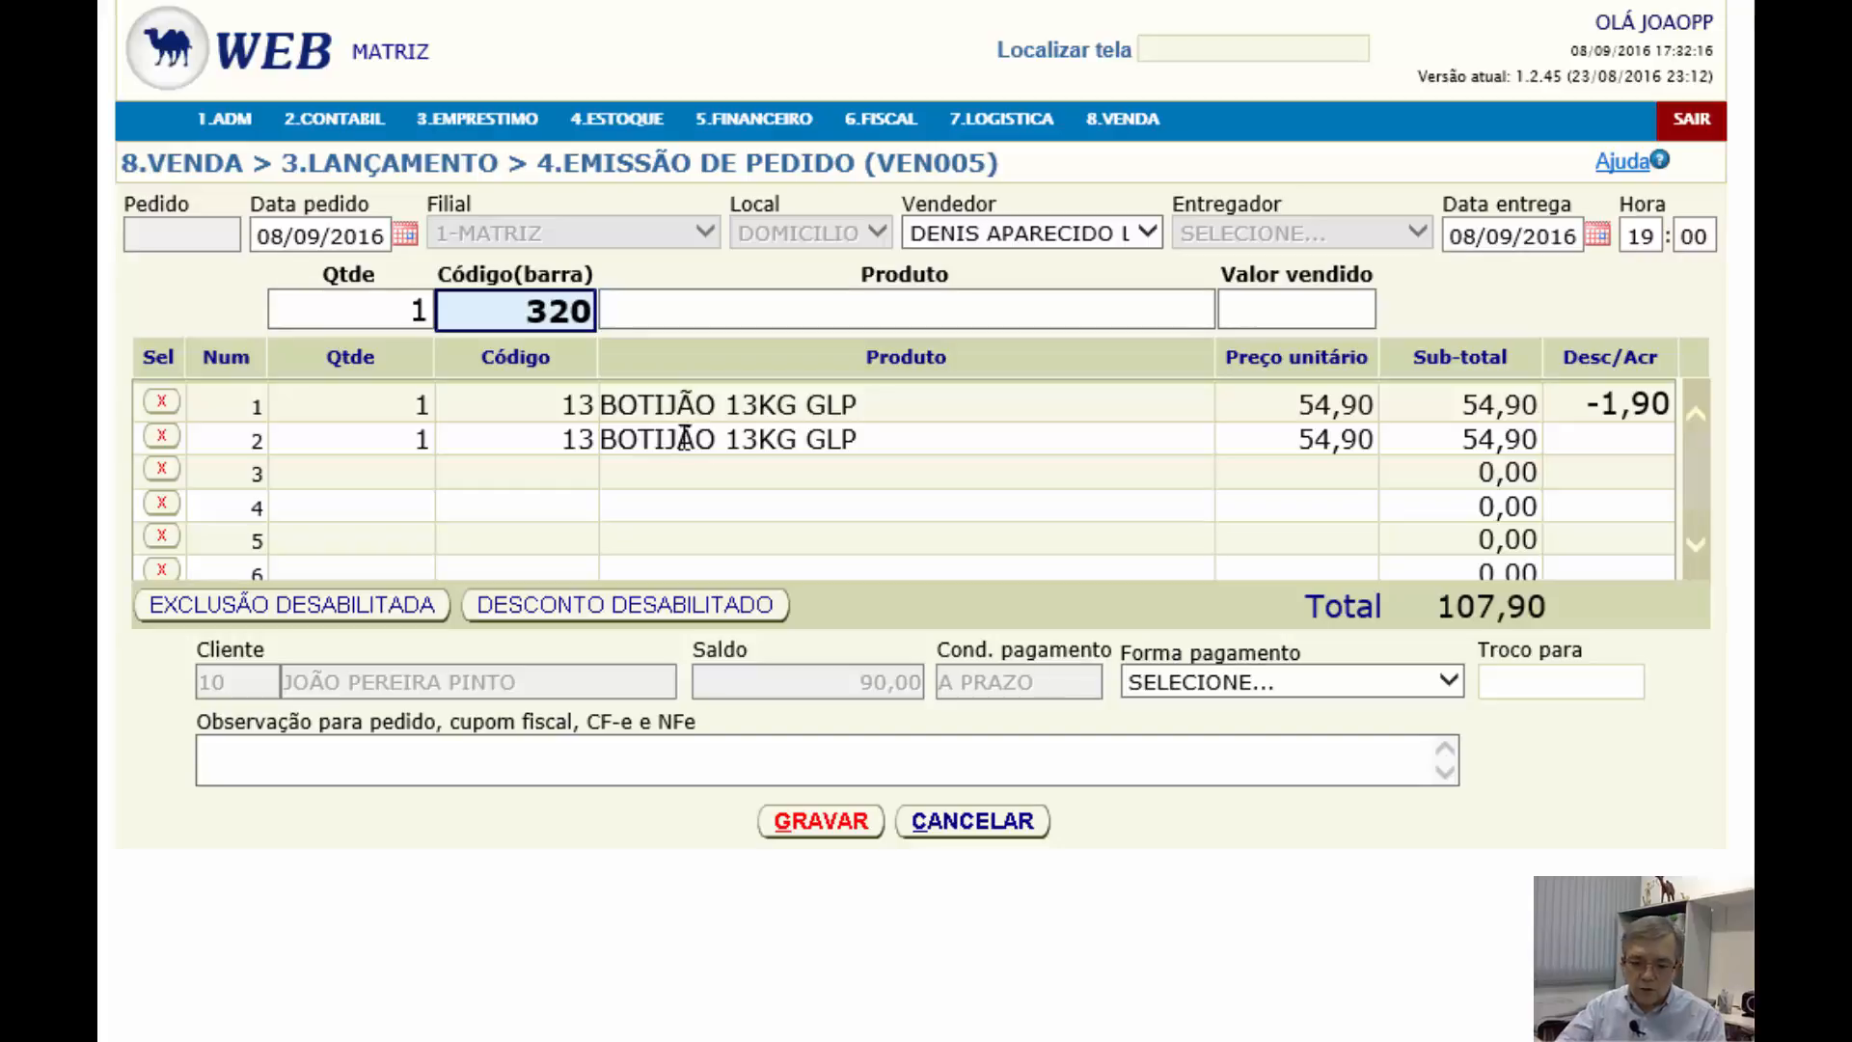
pyautogui.press('BackSpace')
pyautogui.press('BackSpace')
pyautogui.press('BackSpace')
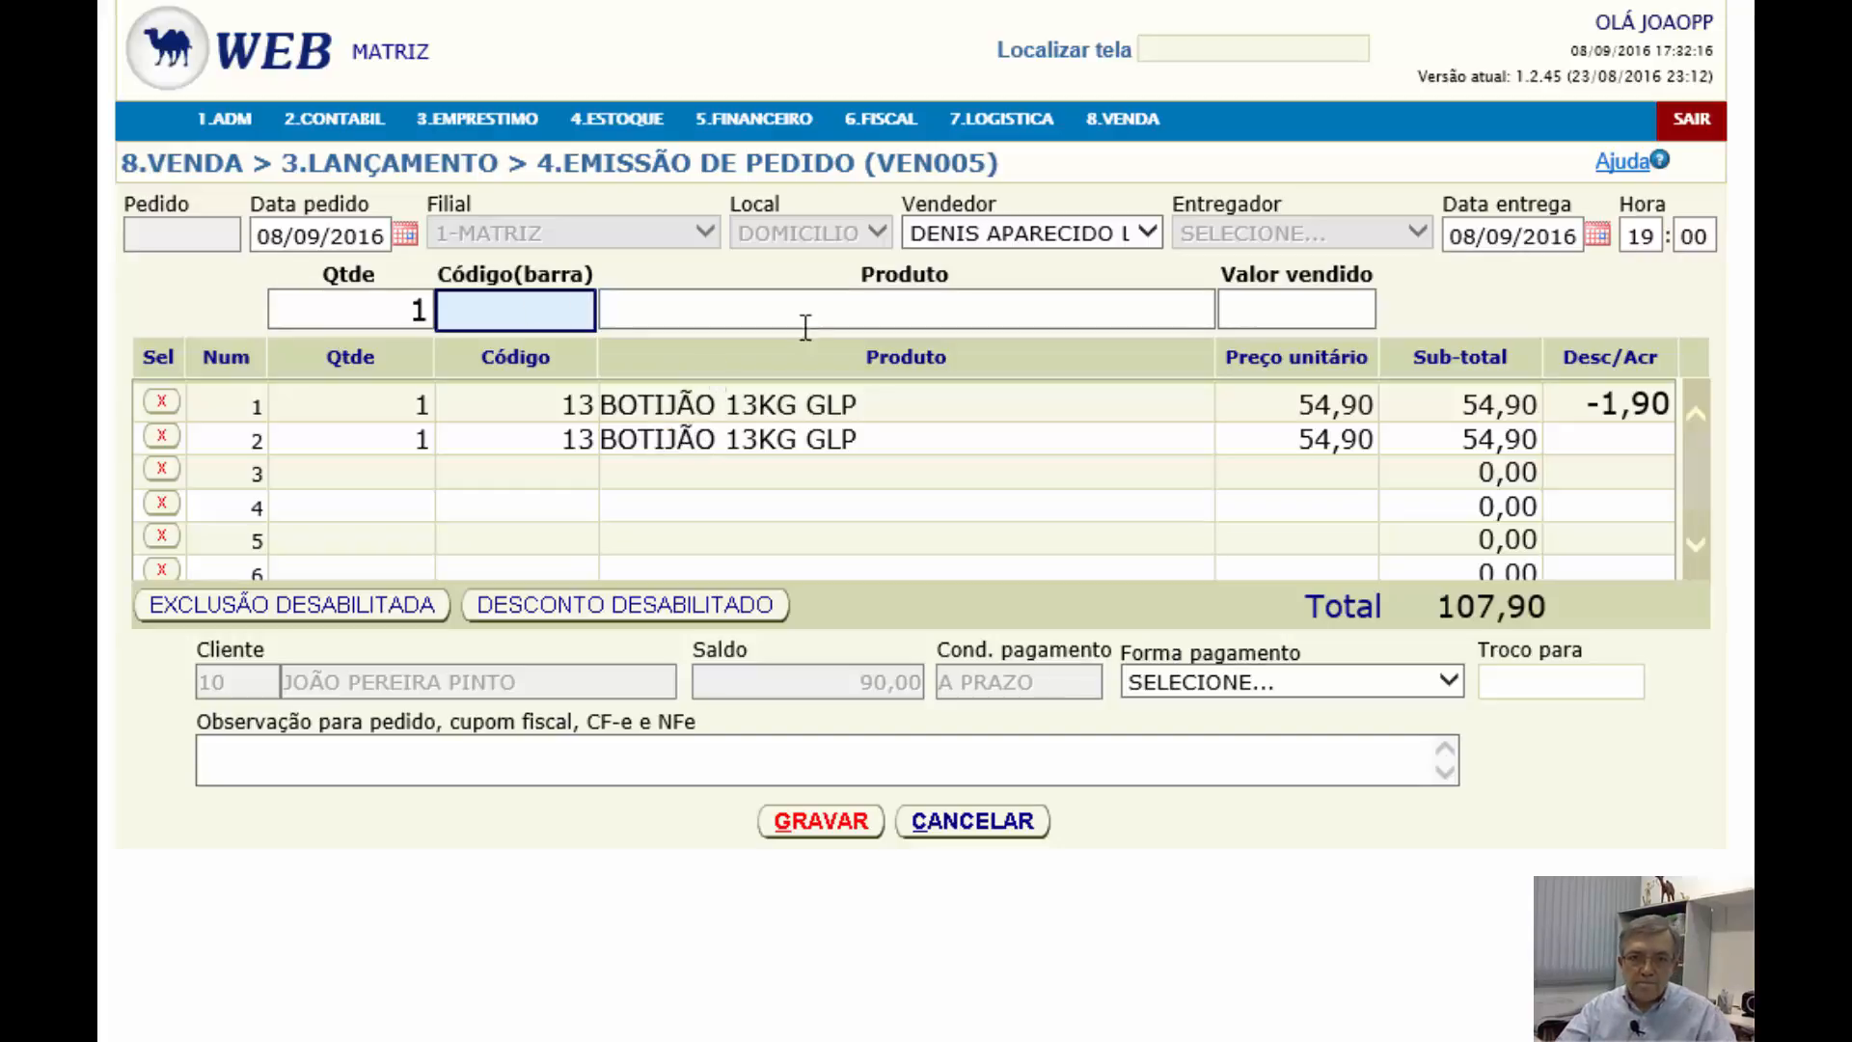
# Search the products for AGUA and add AGUA MINERAL BONAFONT 20L to the order
pyautogui.click(1088, 302)
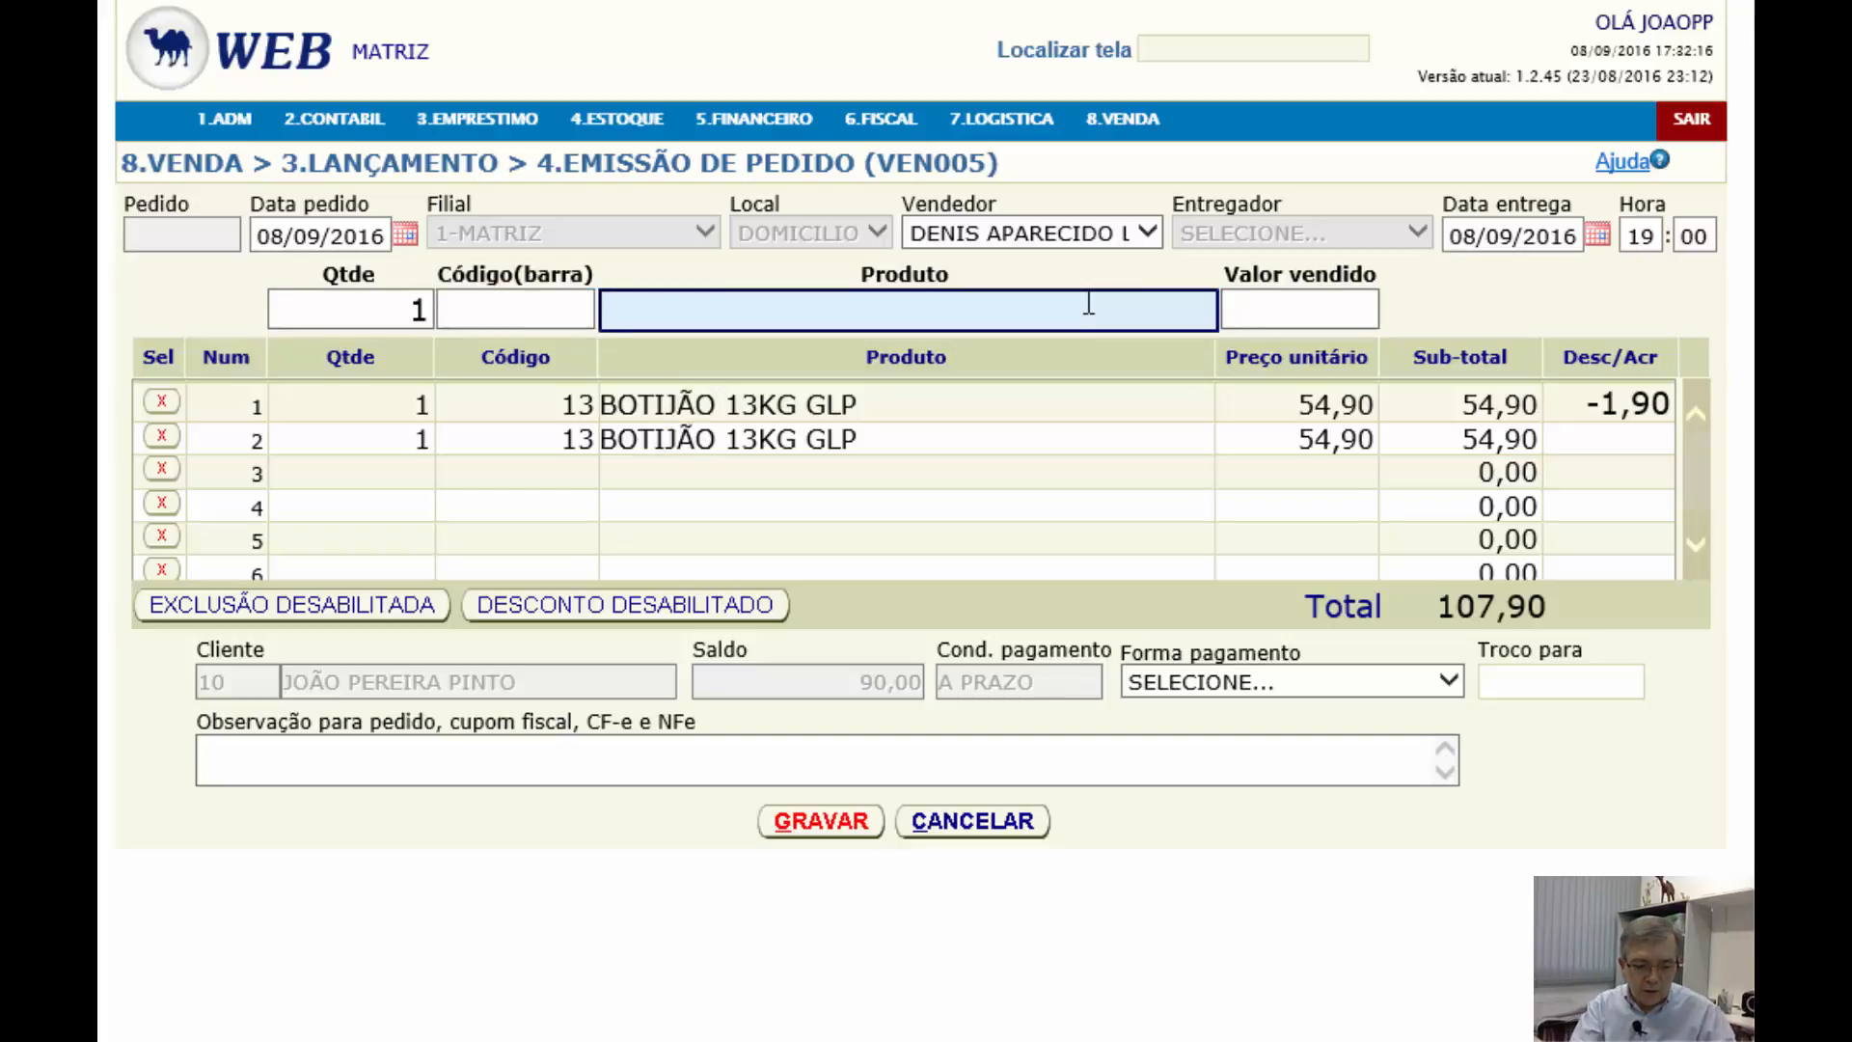
pyautogui.write('AGUA')
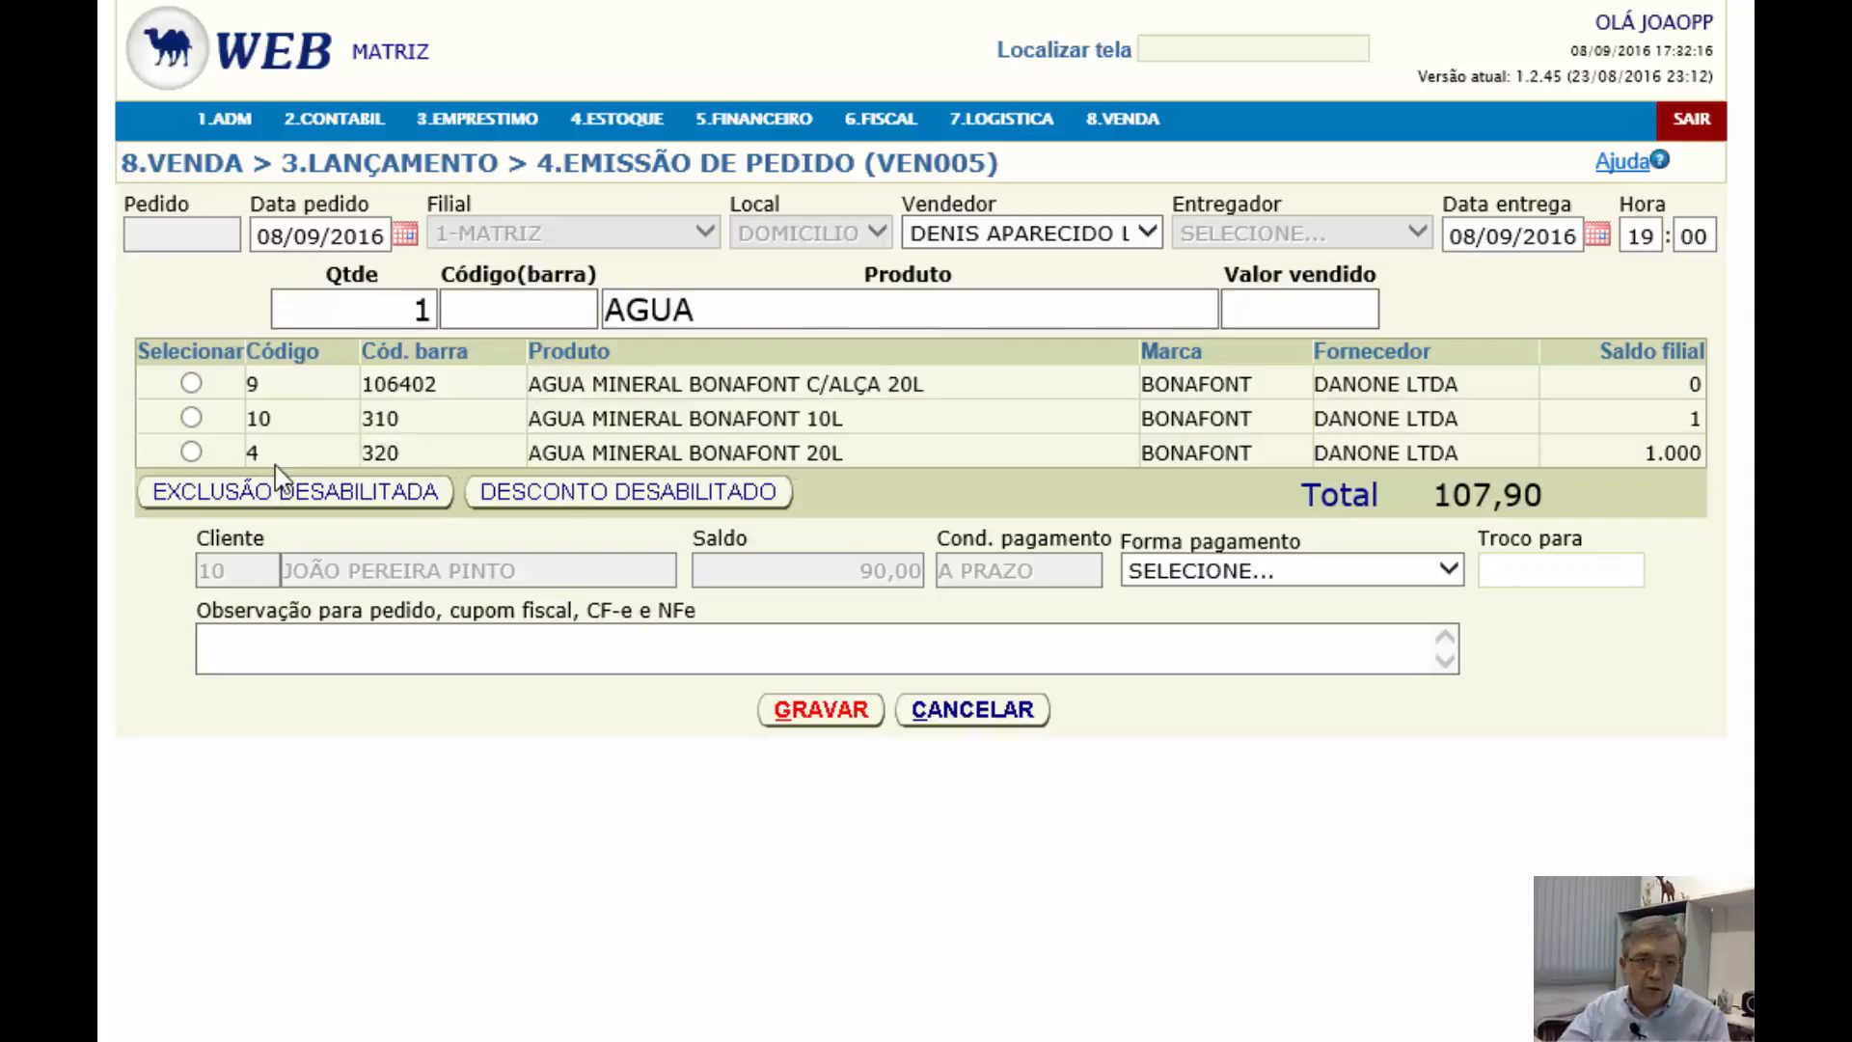
pyautogui.click(191, 452)
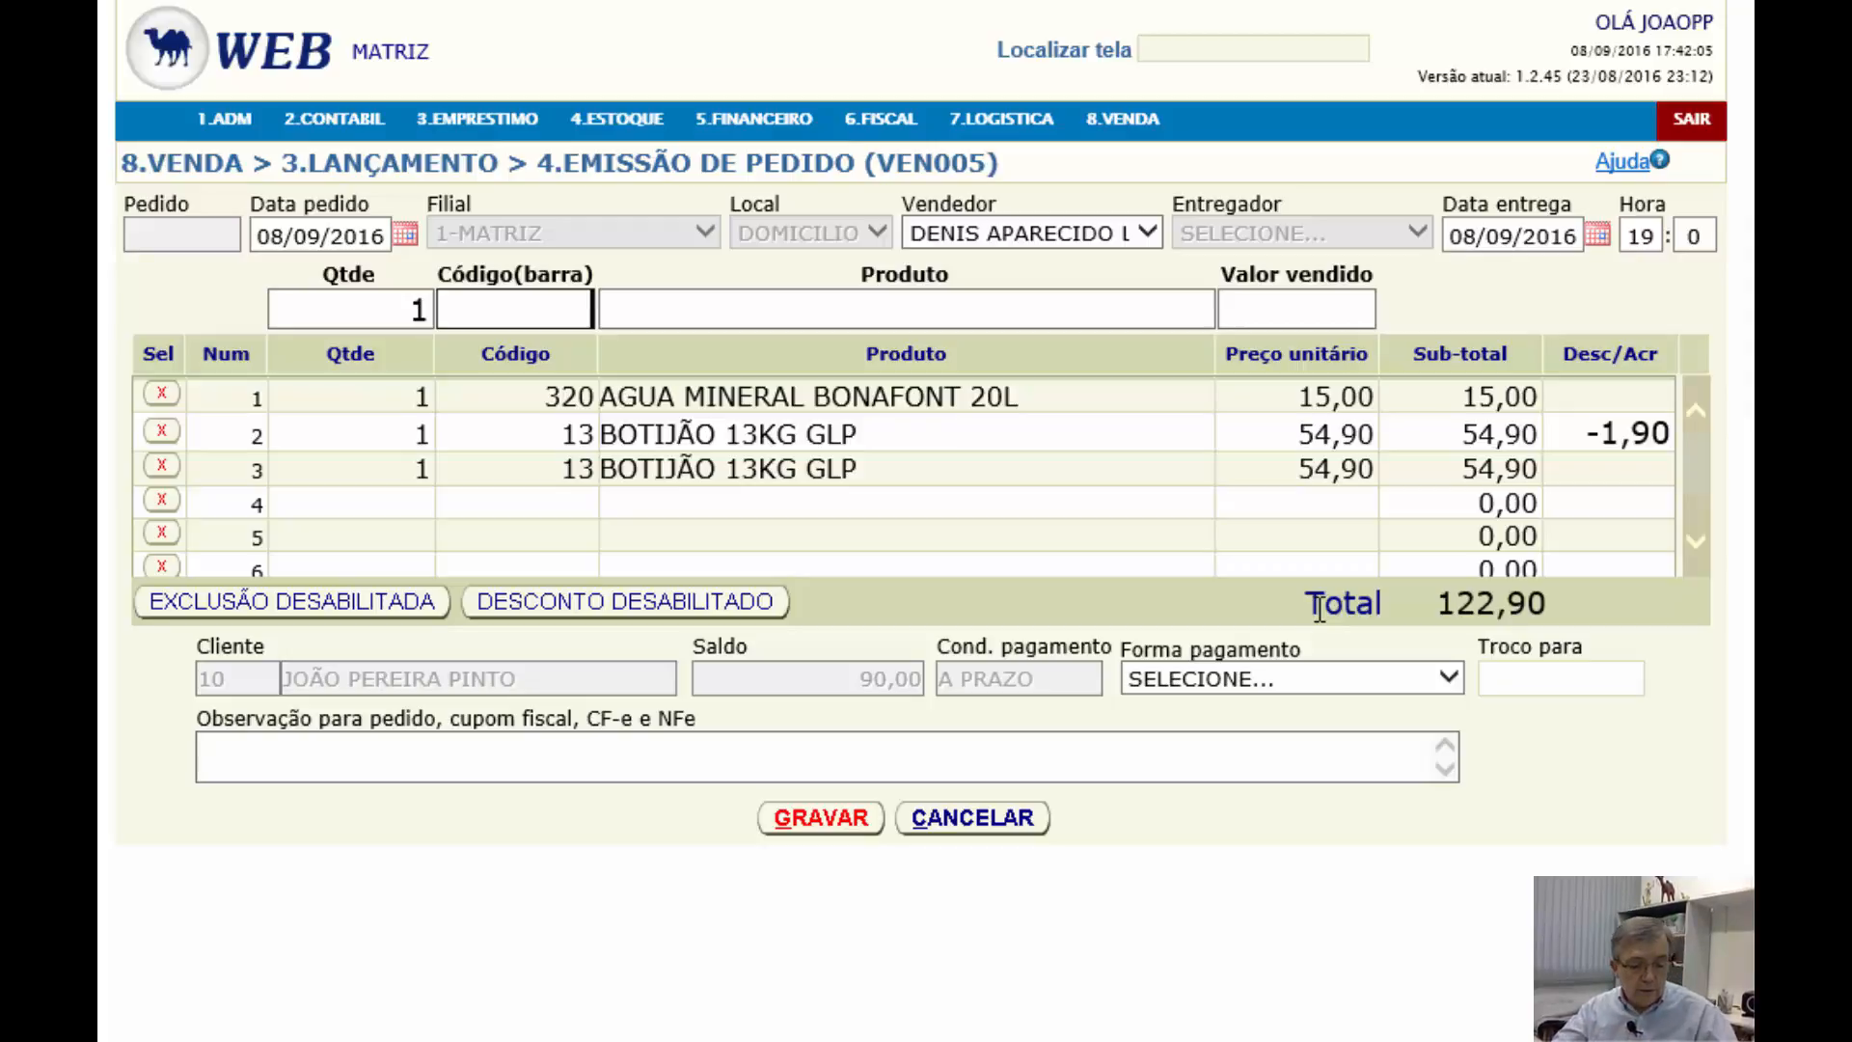
# Try to add five units of product code 310 to the order
pyautogui.hotkey('shift', 'Tab')
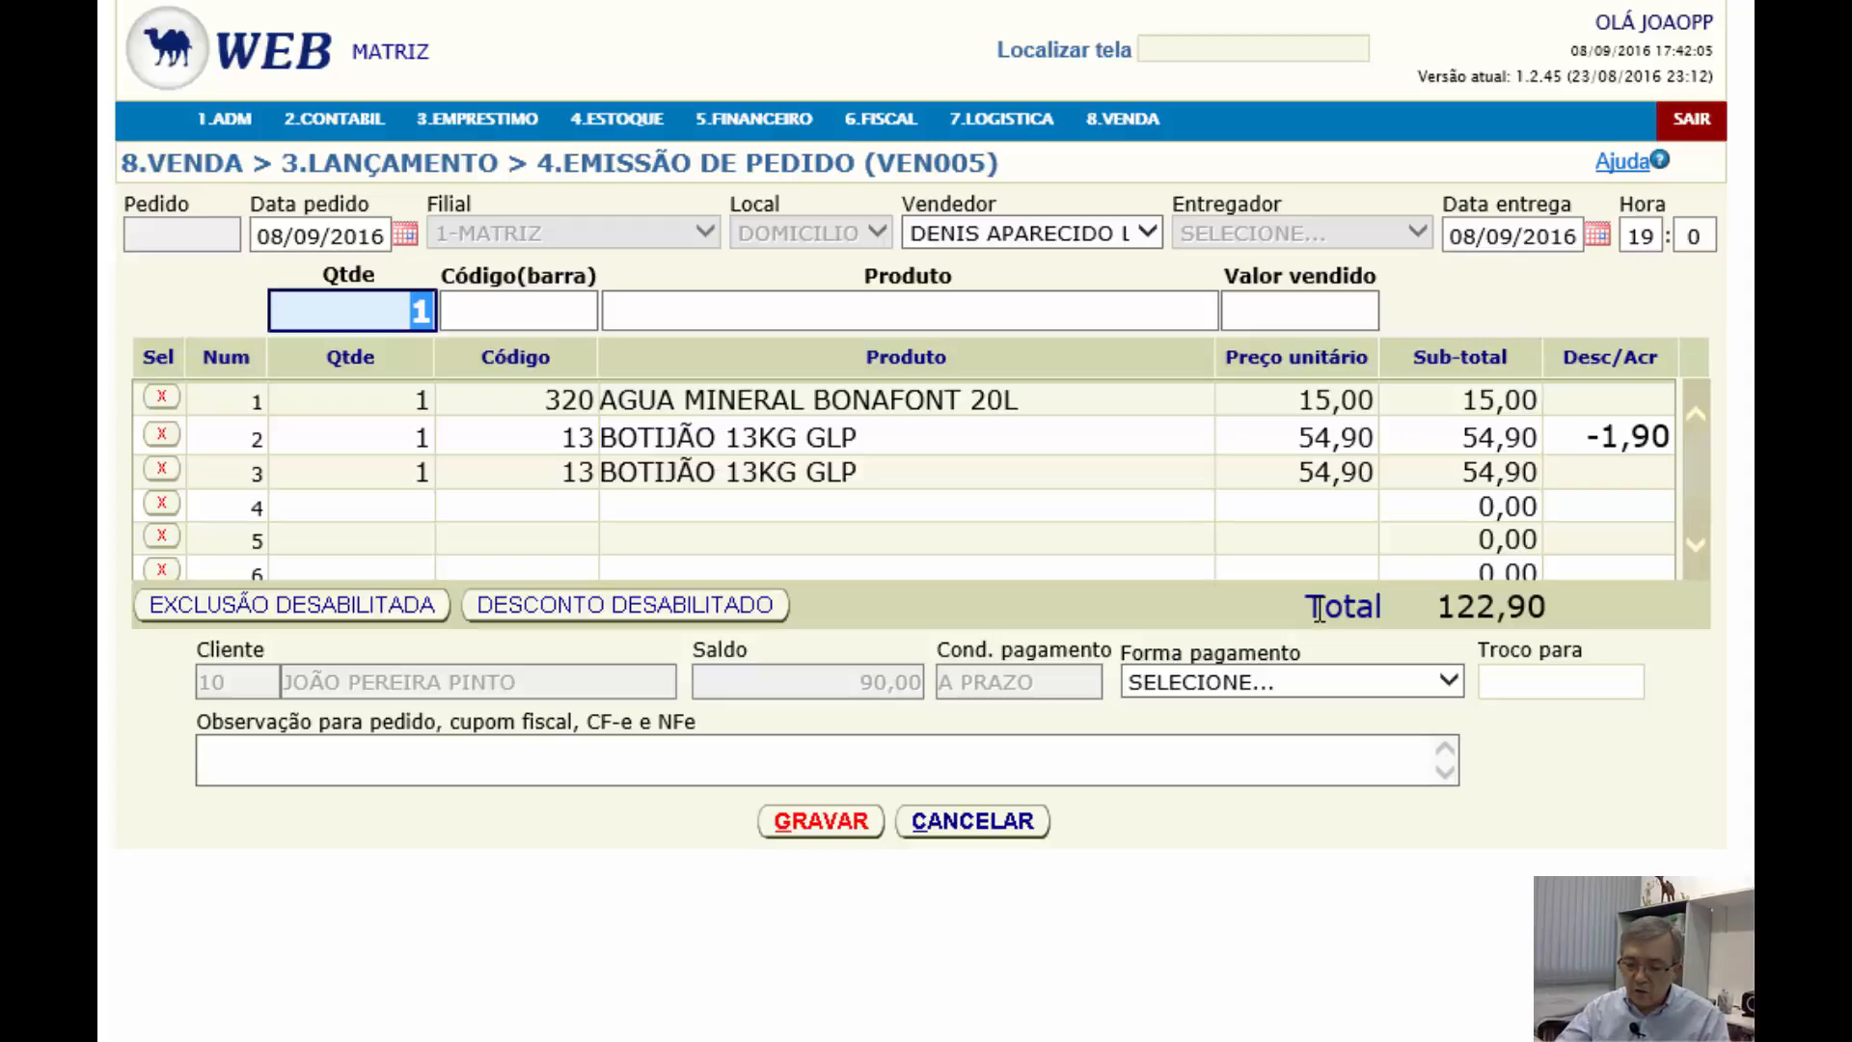
pyautogui.write('5')
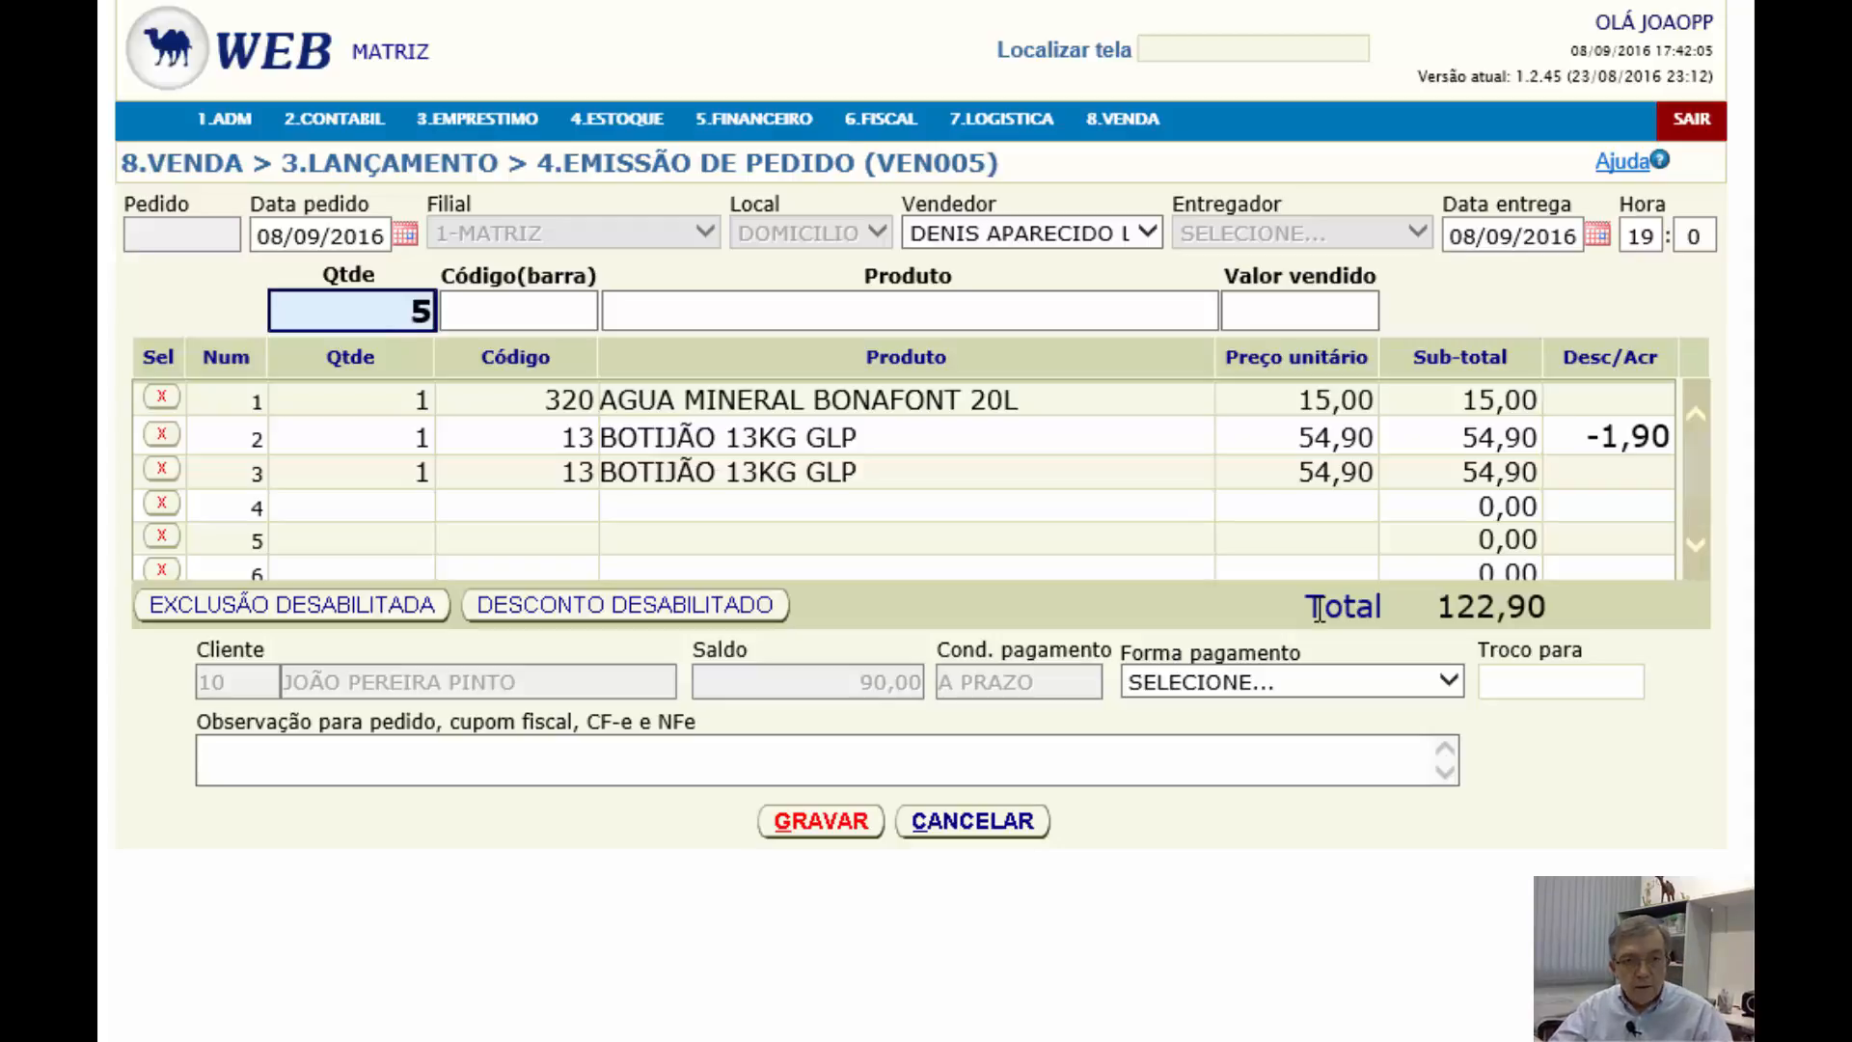
pyautogui.press('Tab')
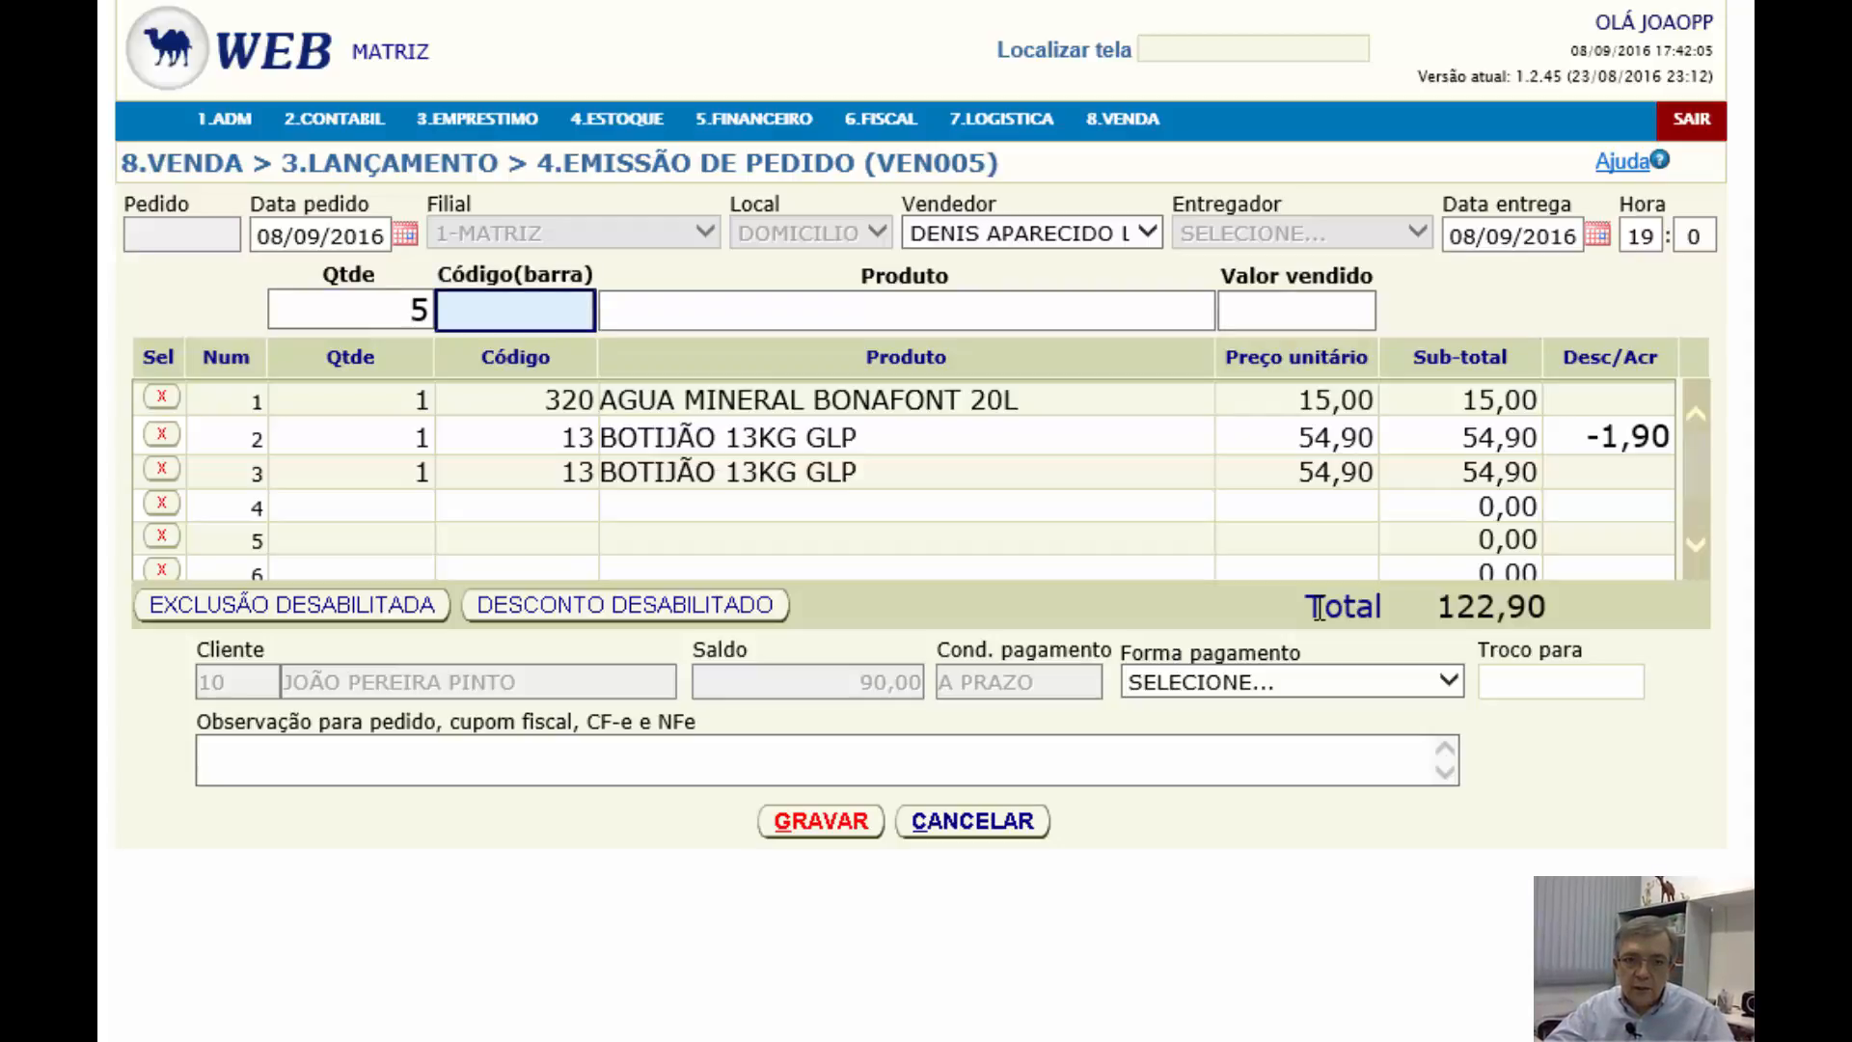
pyautogui.write('310')
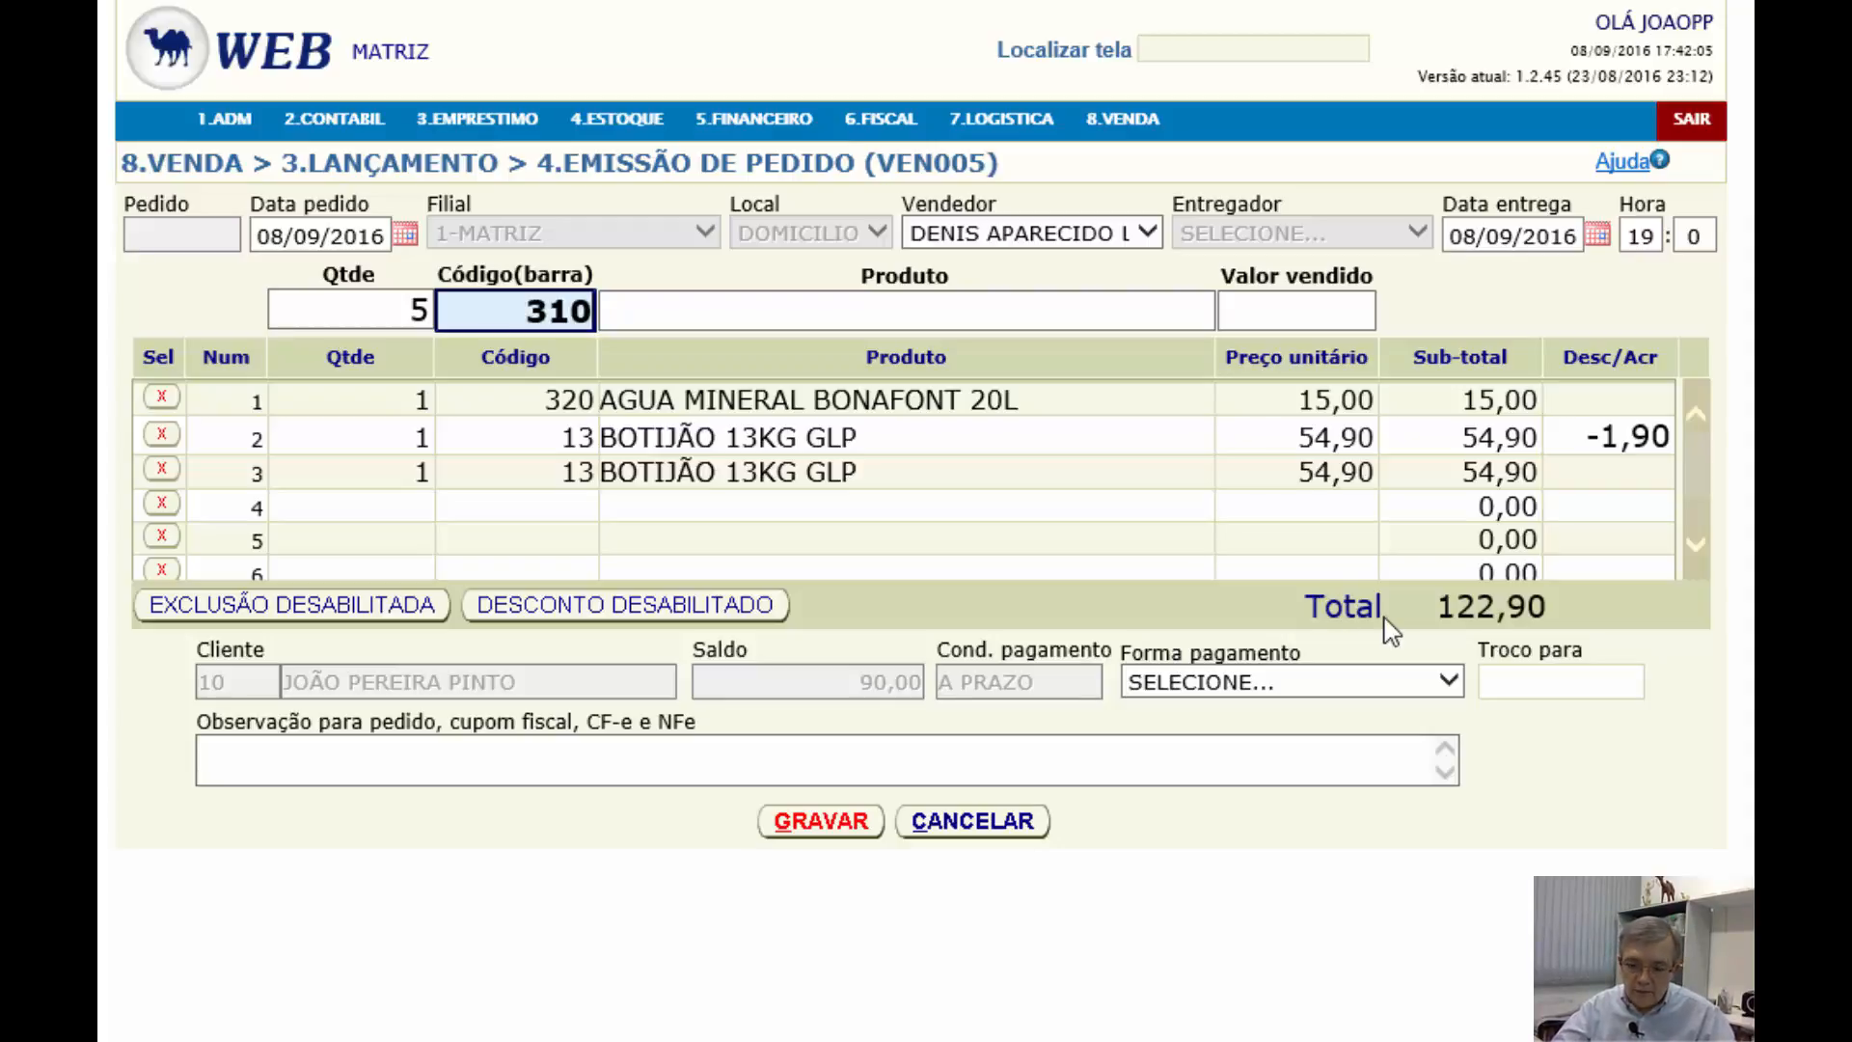
pyautogui.press('Return')
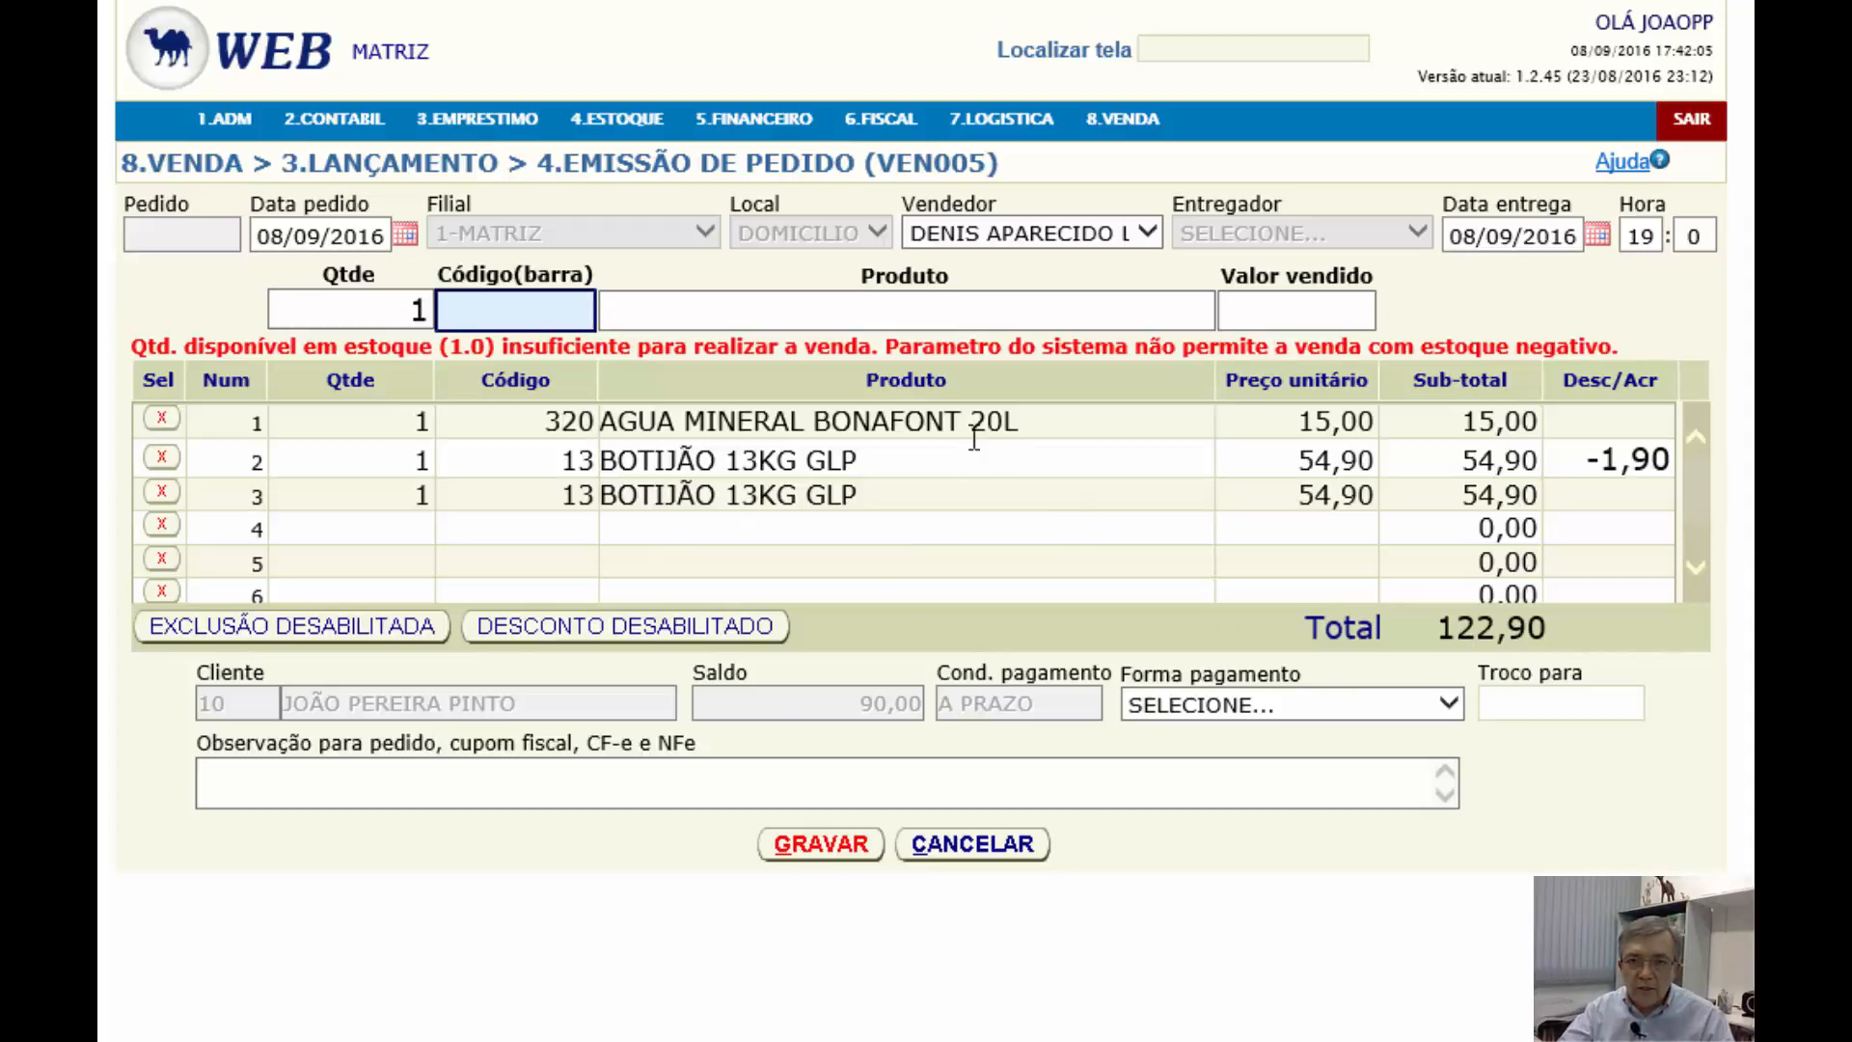
# Enable item exclusion and remove the AGUA MINERAL BONAFONT 20L line from the order
pyautogui.click(1161, 417)
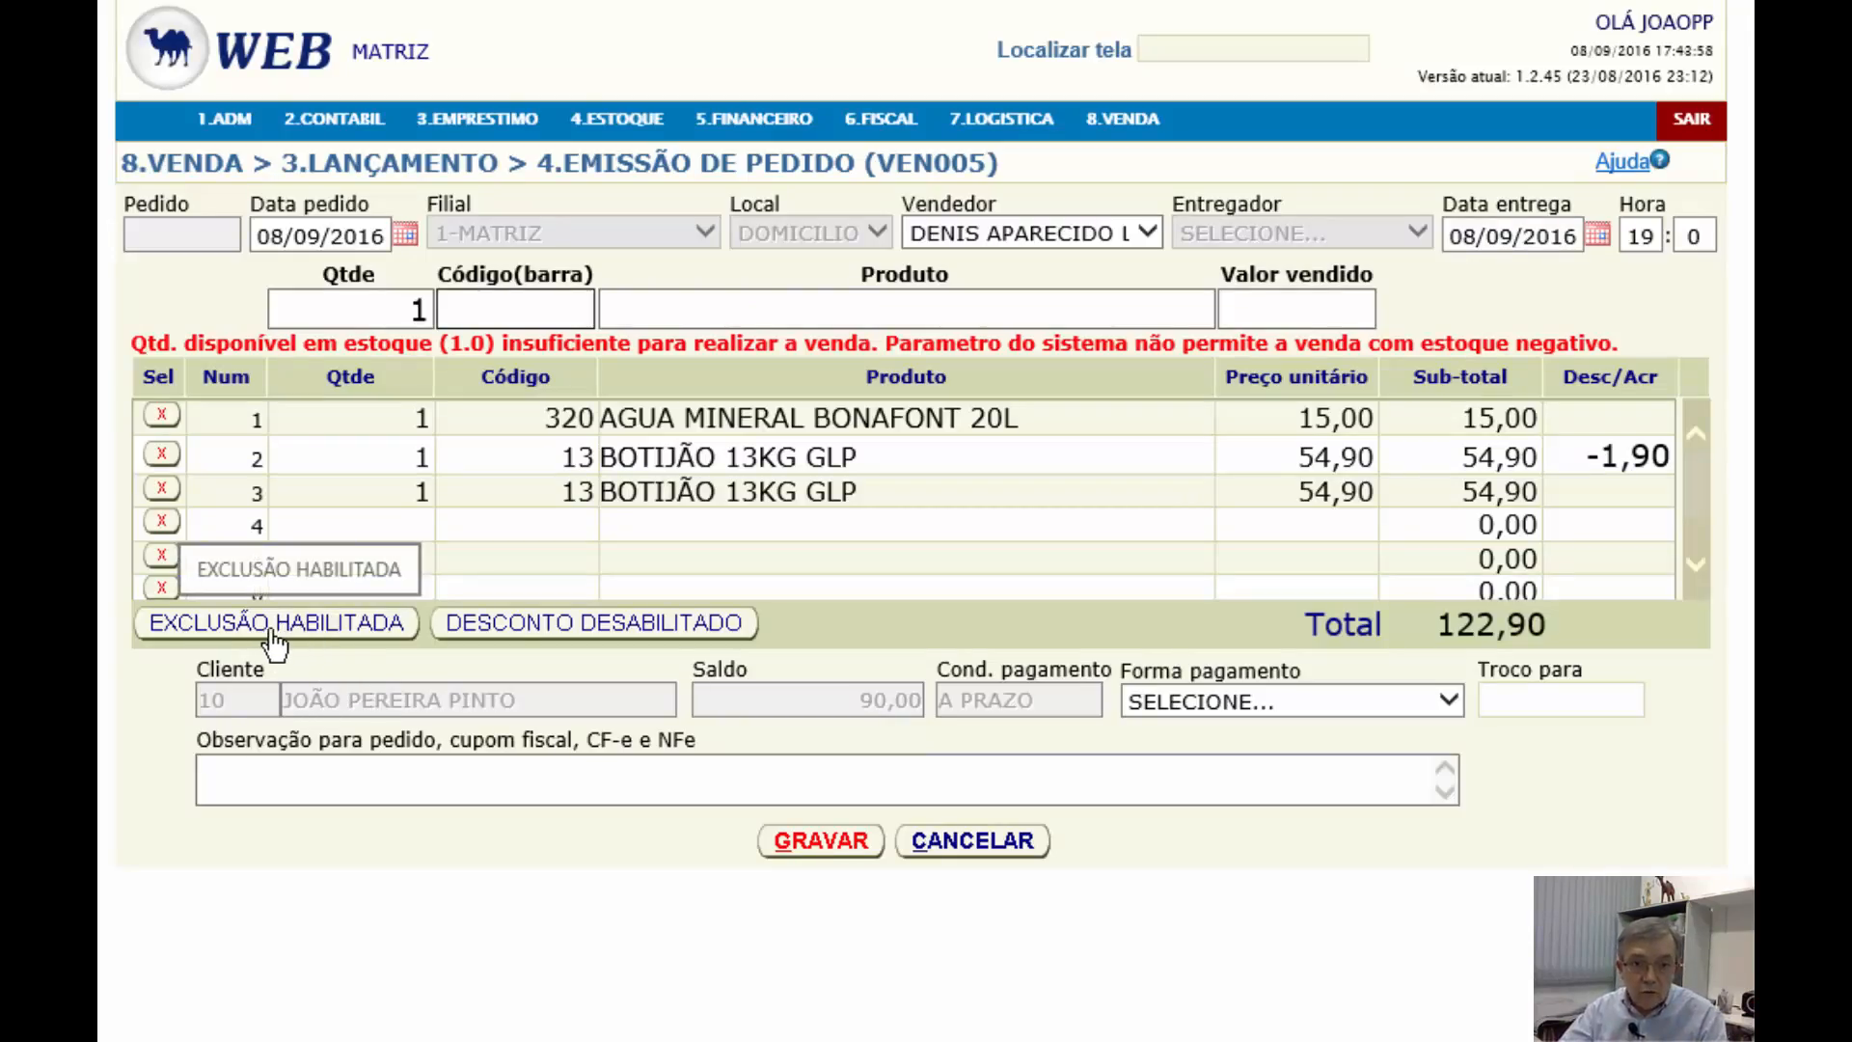
pyautogui.click(158, 417)
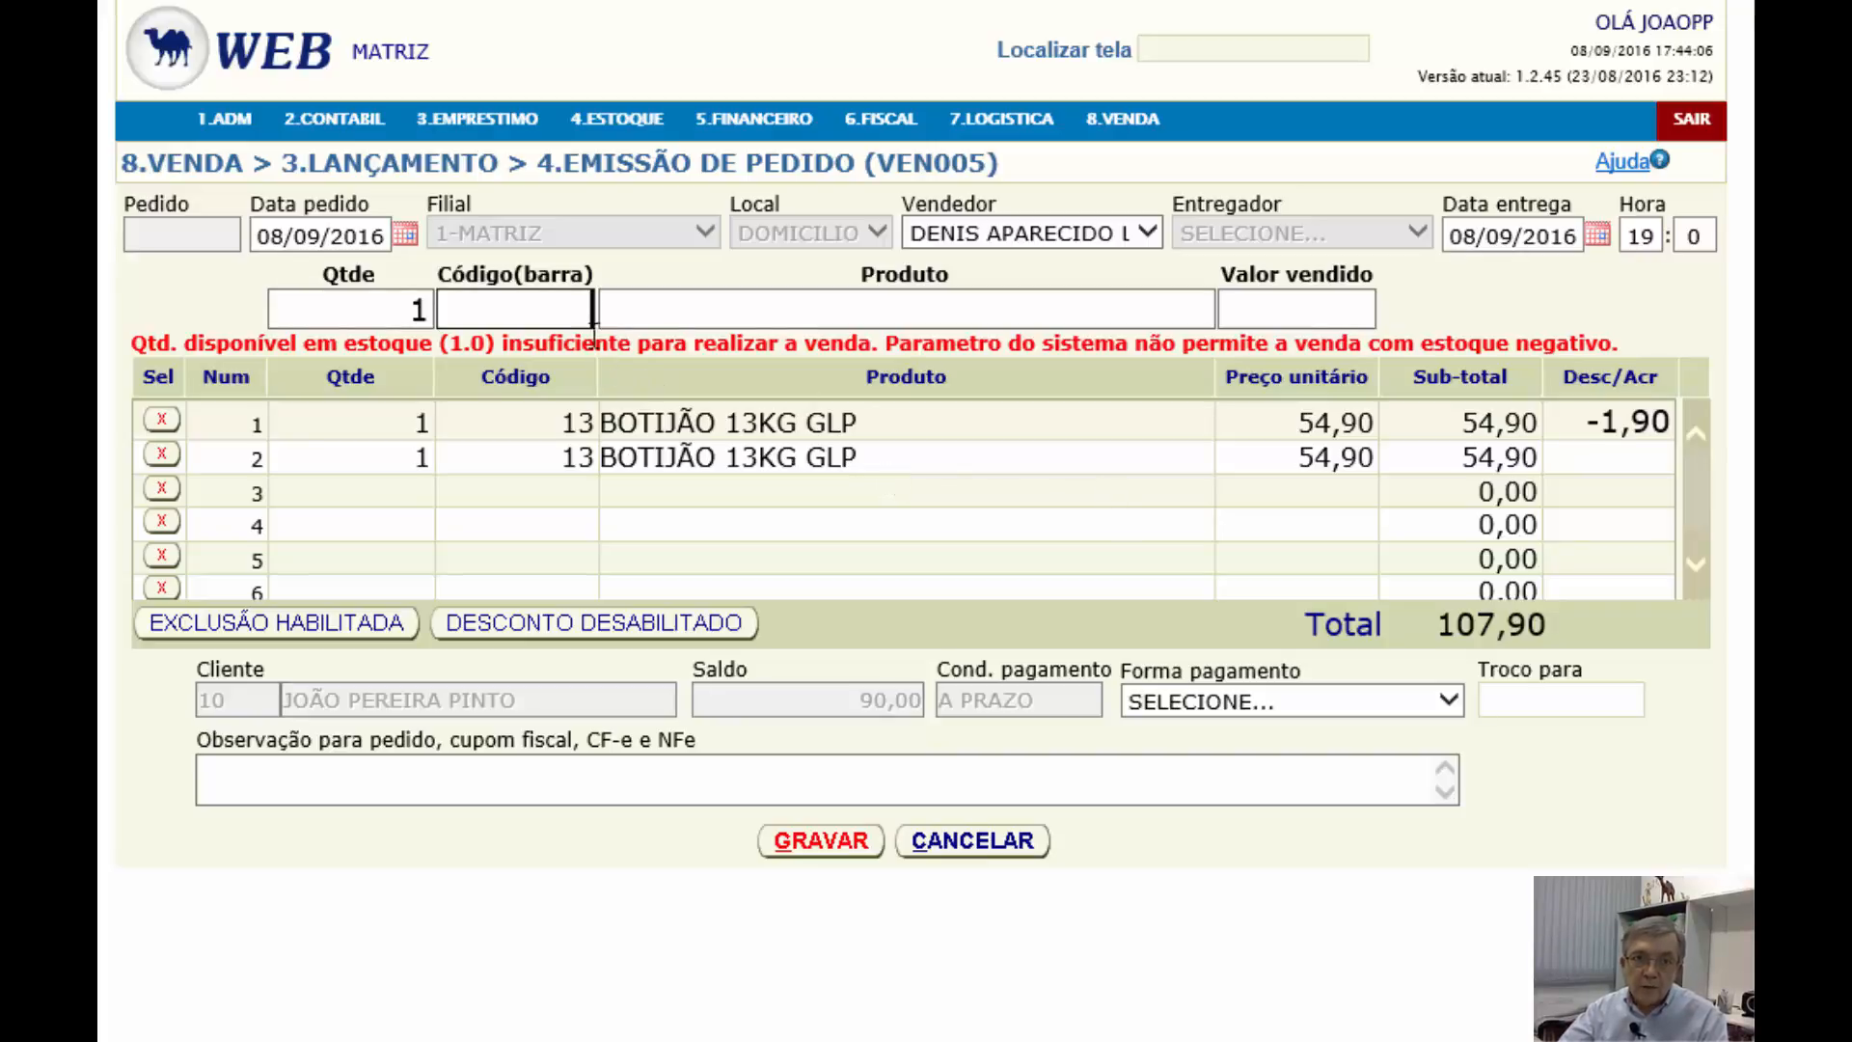
# Leave the product code empty to finish entering items and proceed to the order's Forma pagamento field
pyautogui.click(737, 311)
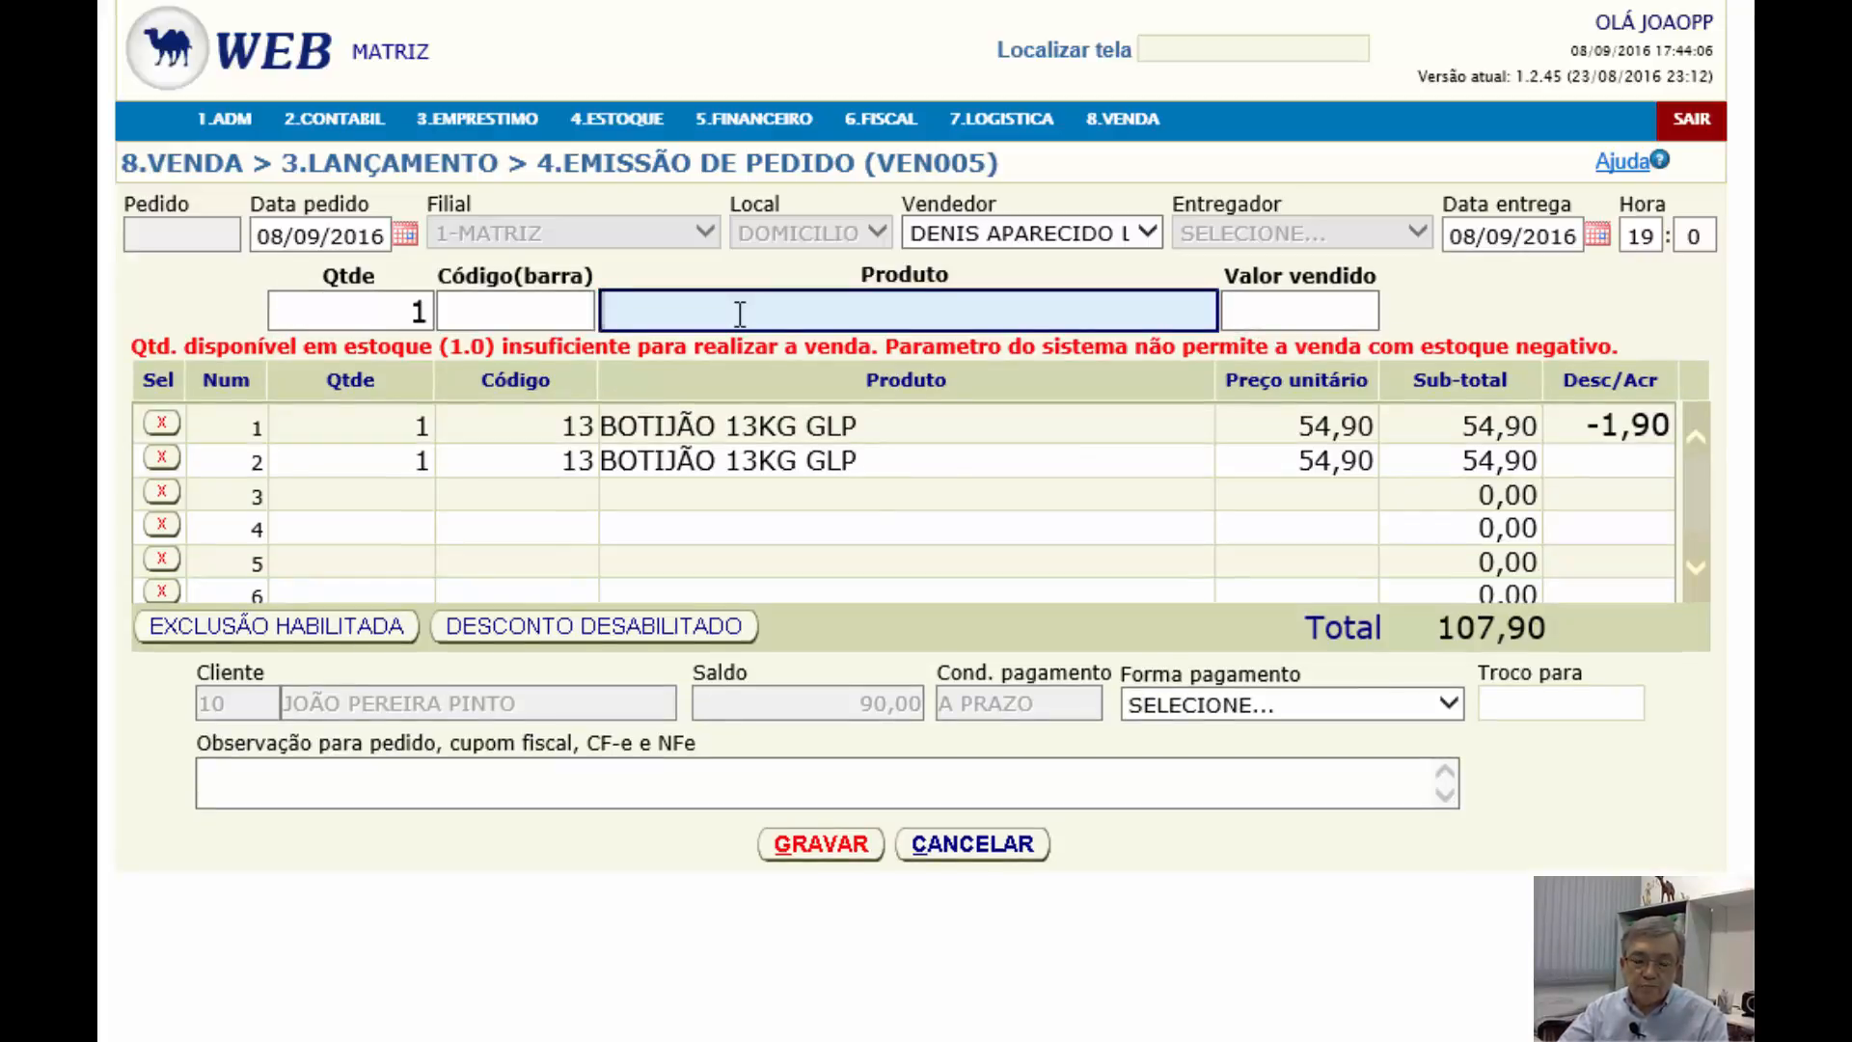
pyautogui.click(558, 313)
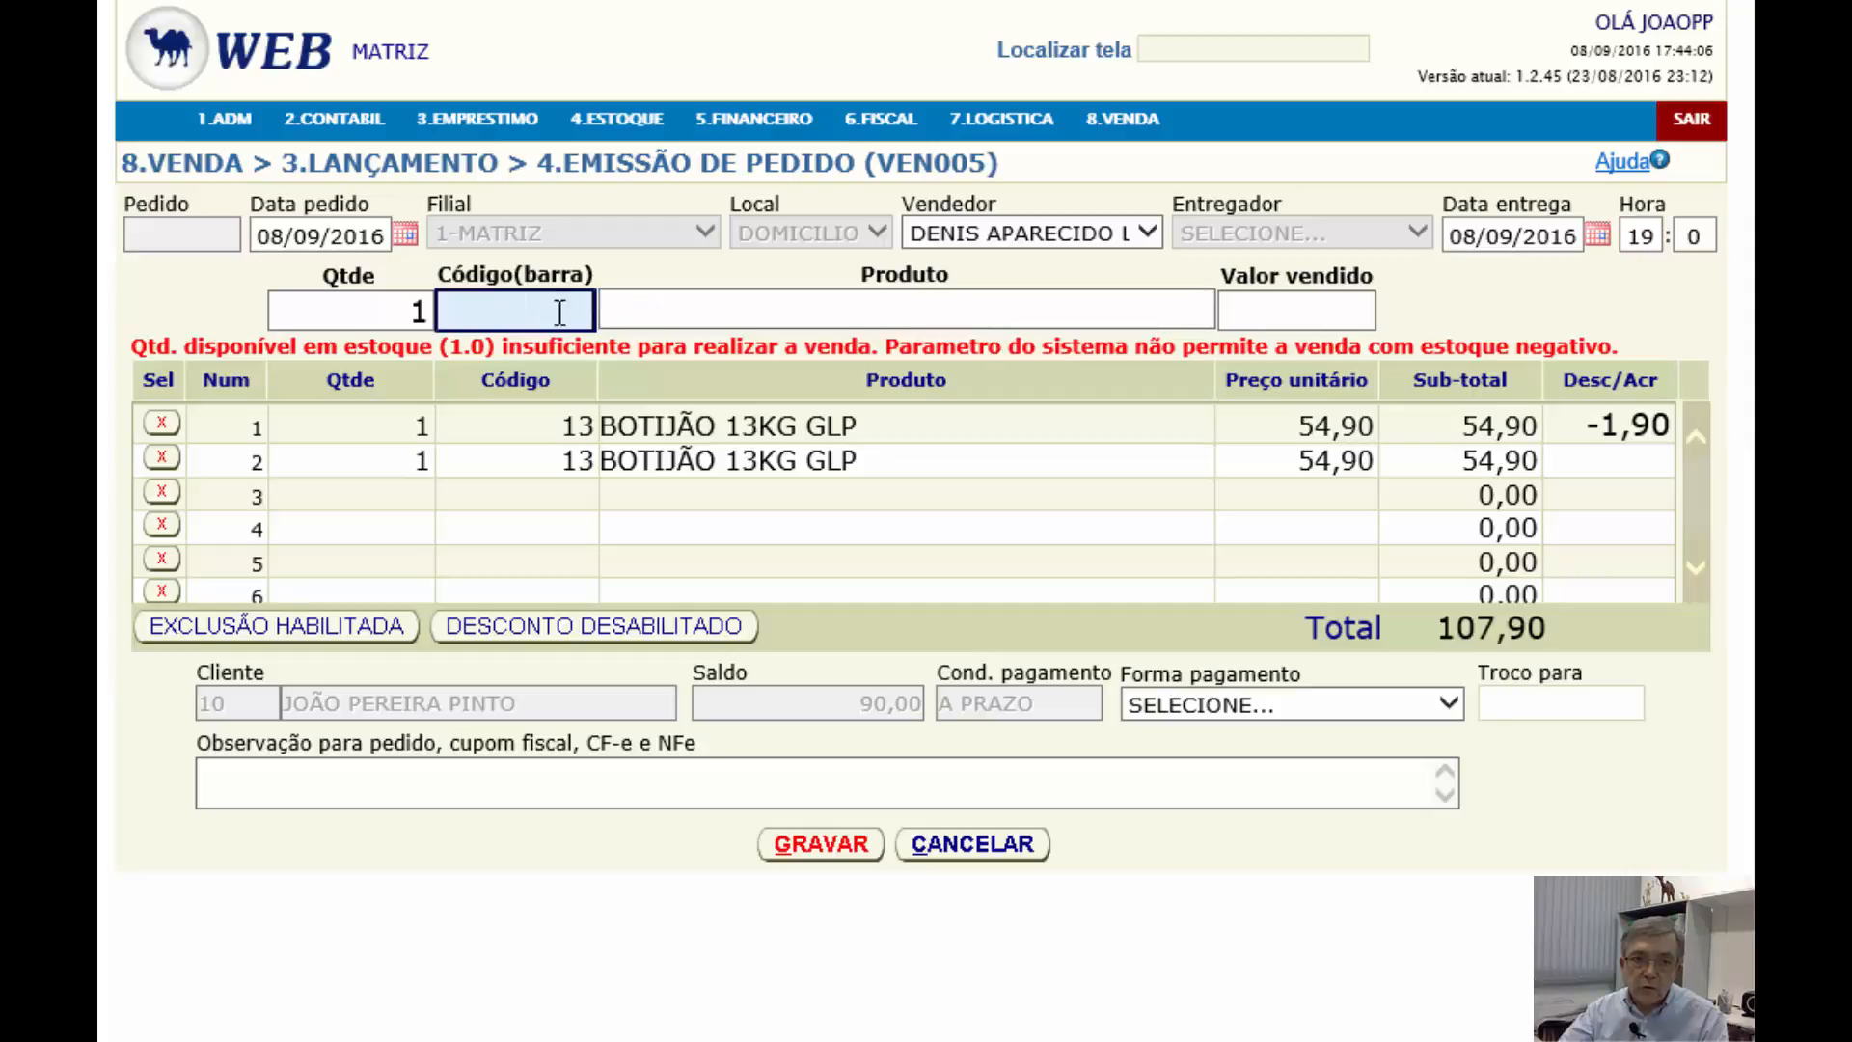
pyautogui.click(700, 320)
pyautogui.click(533, 319)
pyautogui.click(666, 312)
pyautogui.click(564, 316)
pyautogui.click(618, 309)
pyautogui.click(573, 318)
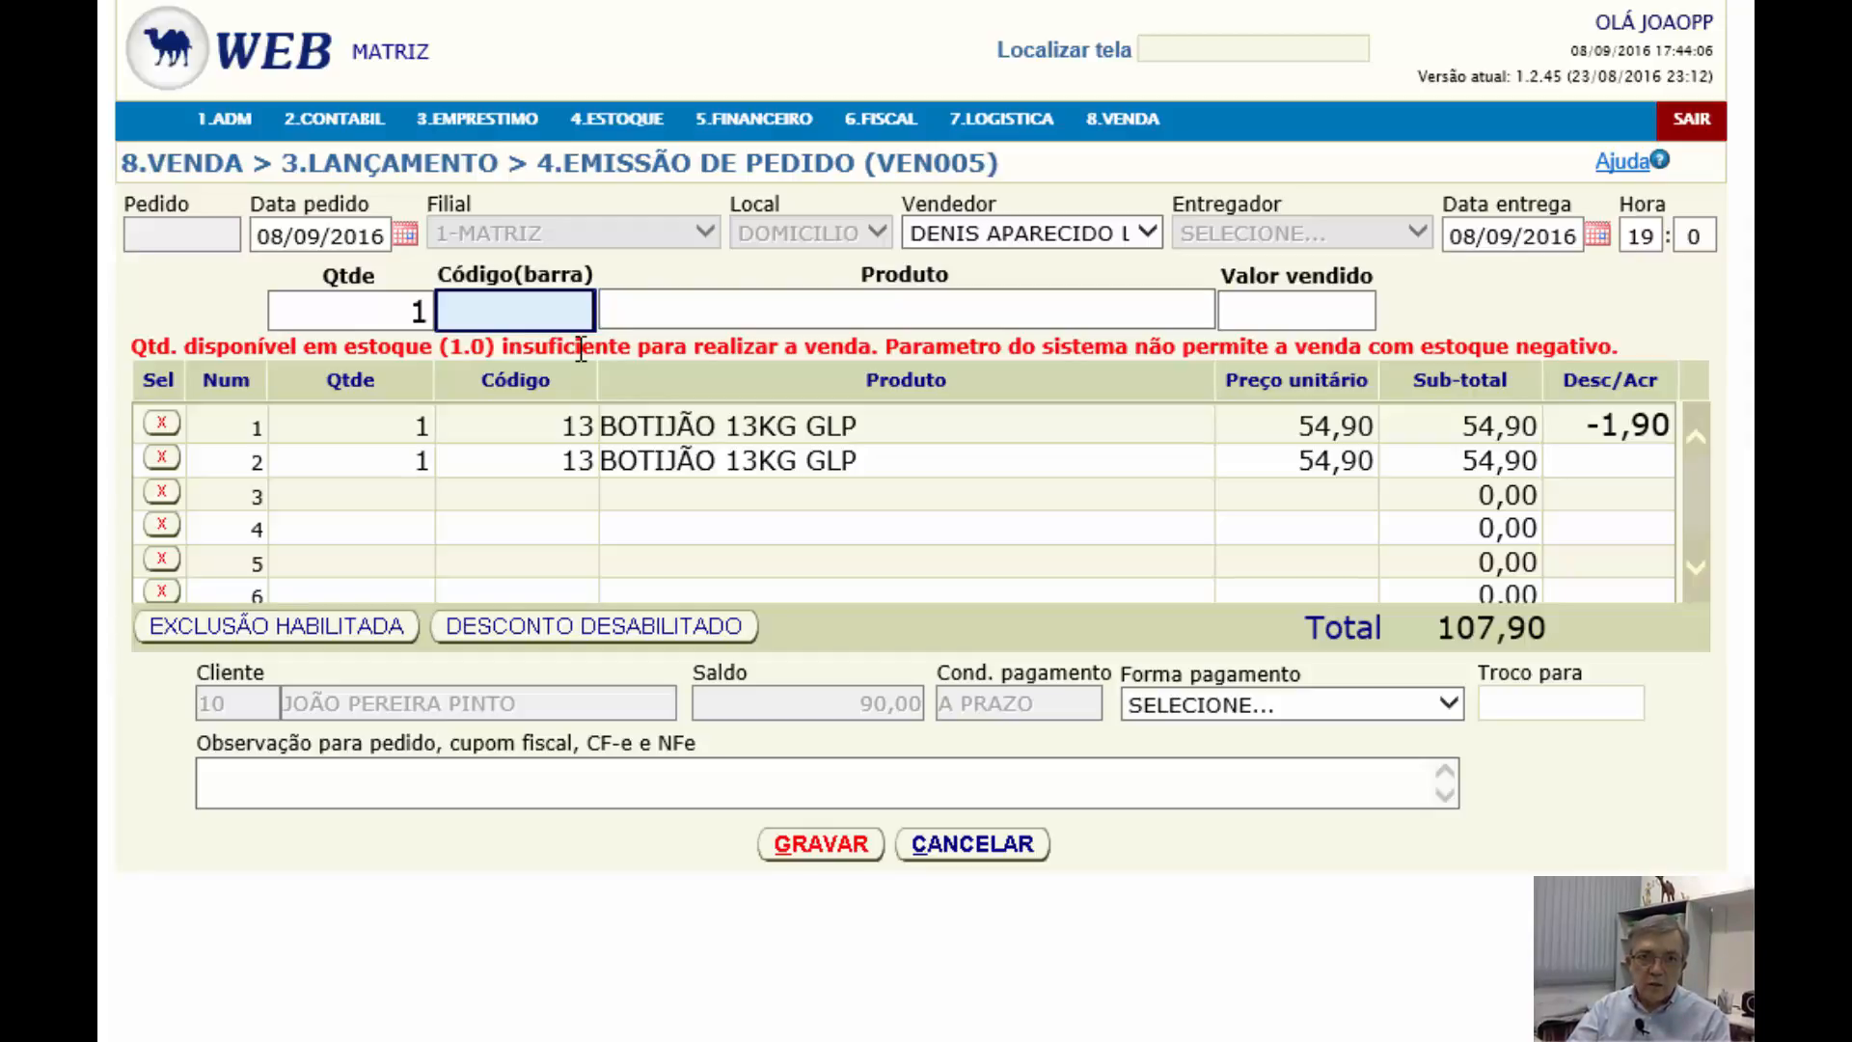
pyautogui.press('Tab')
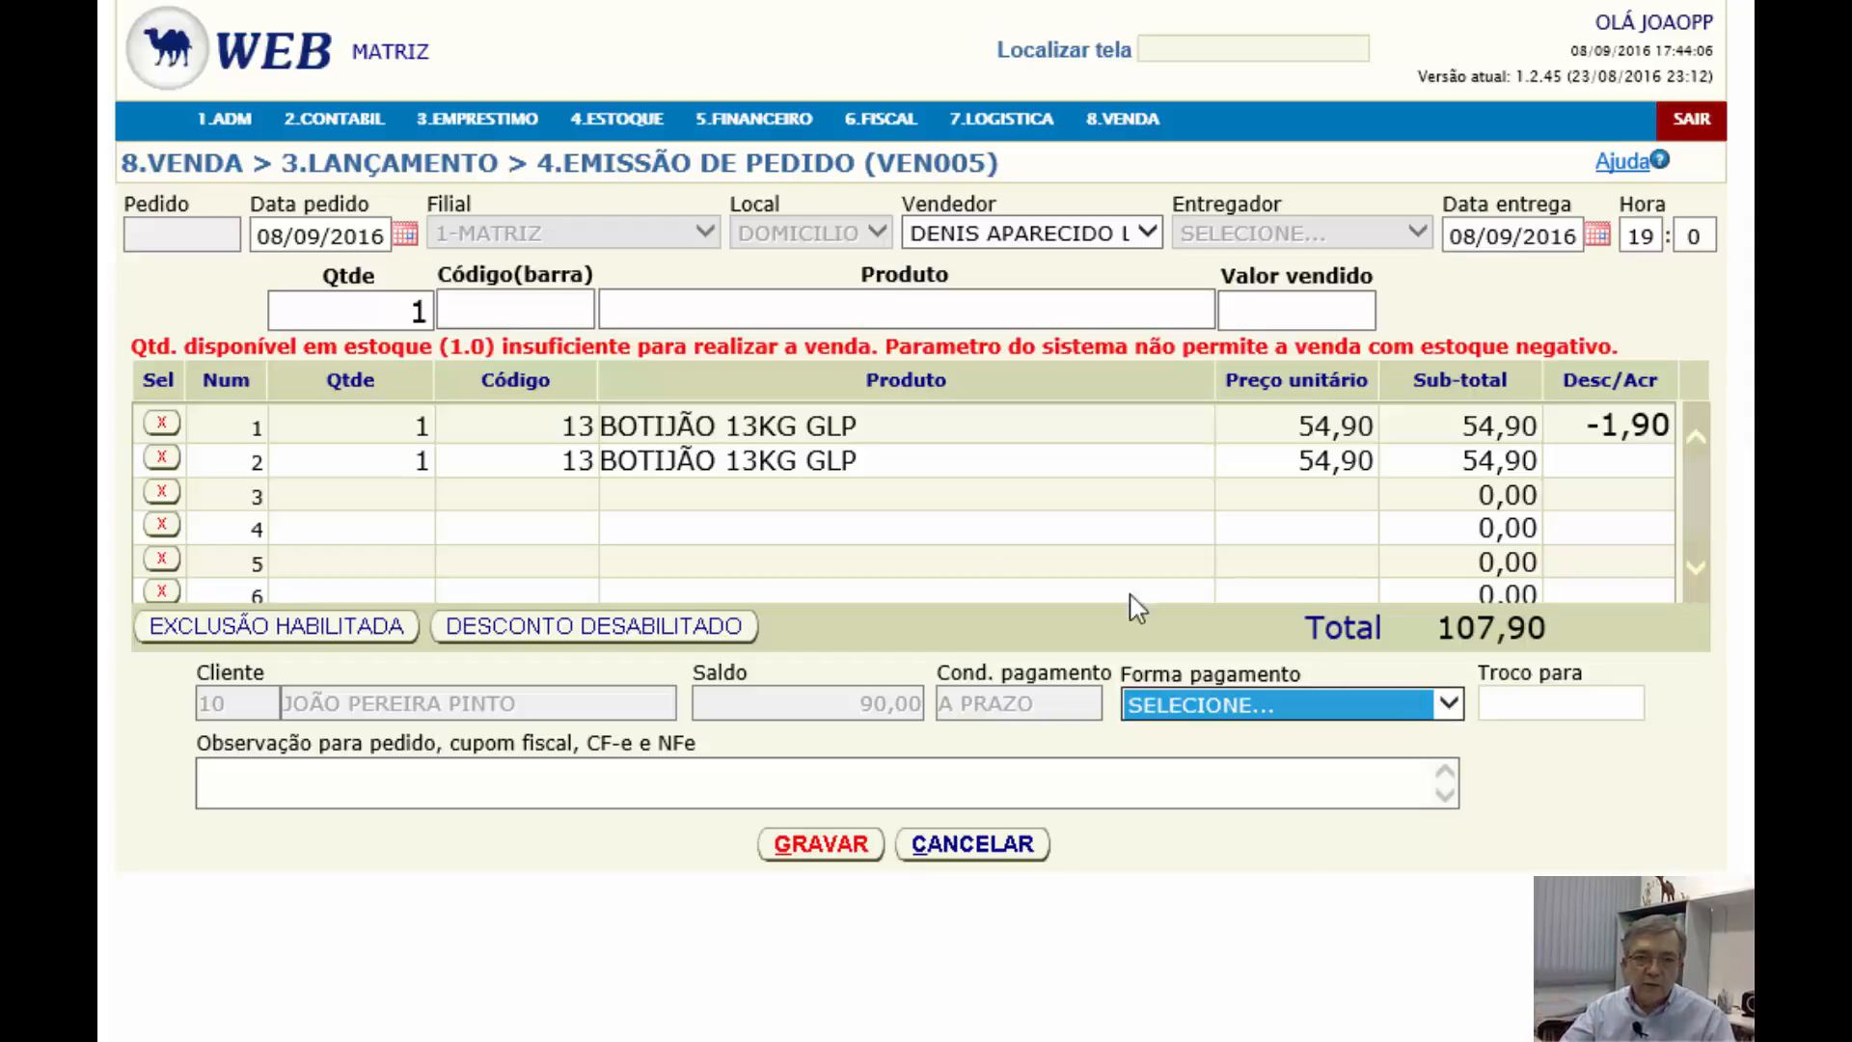
# Set the order's Forma pagamento to 1 - DINHEIRO and enter 150,00 as the Troco para amount
pyautogui.click(567, 314)
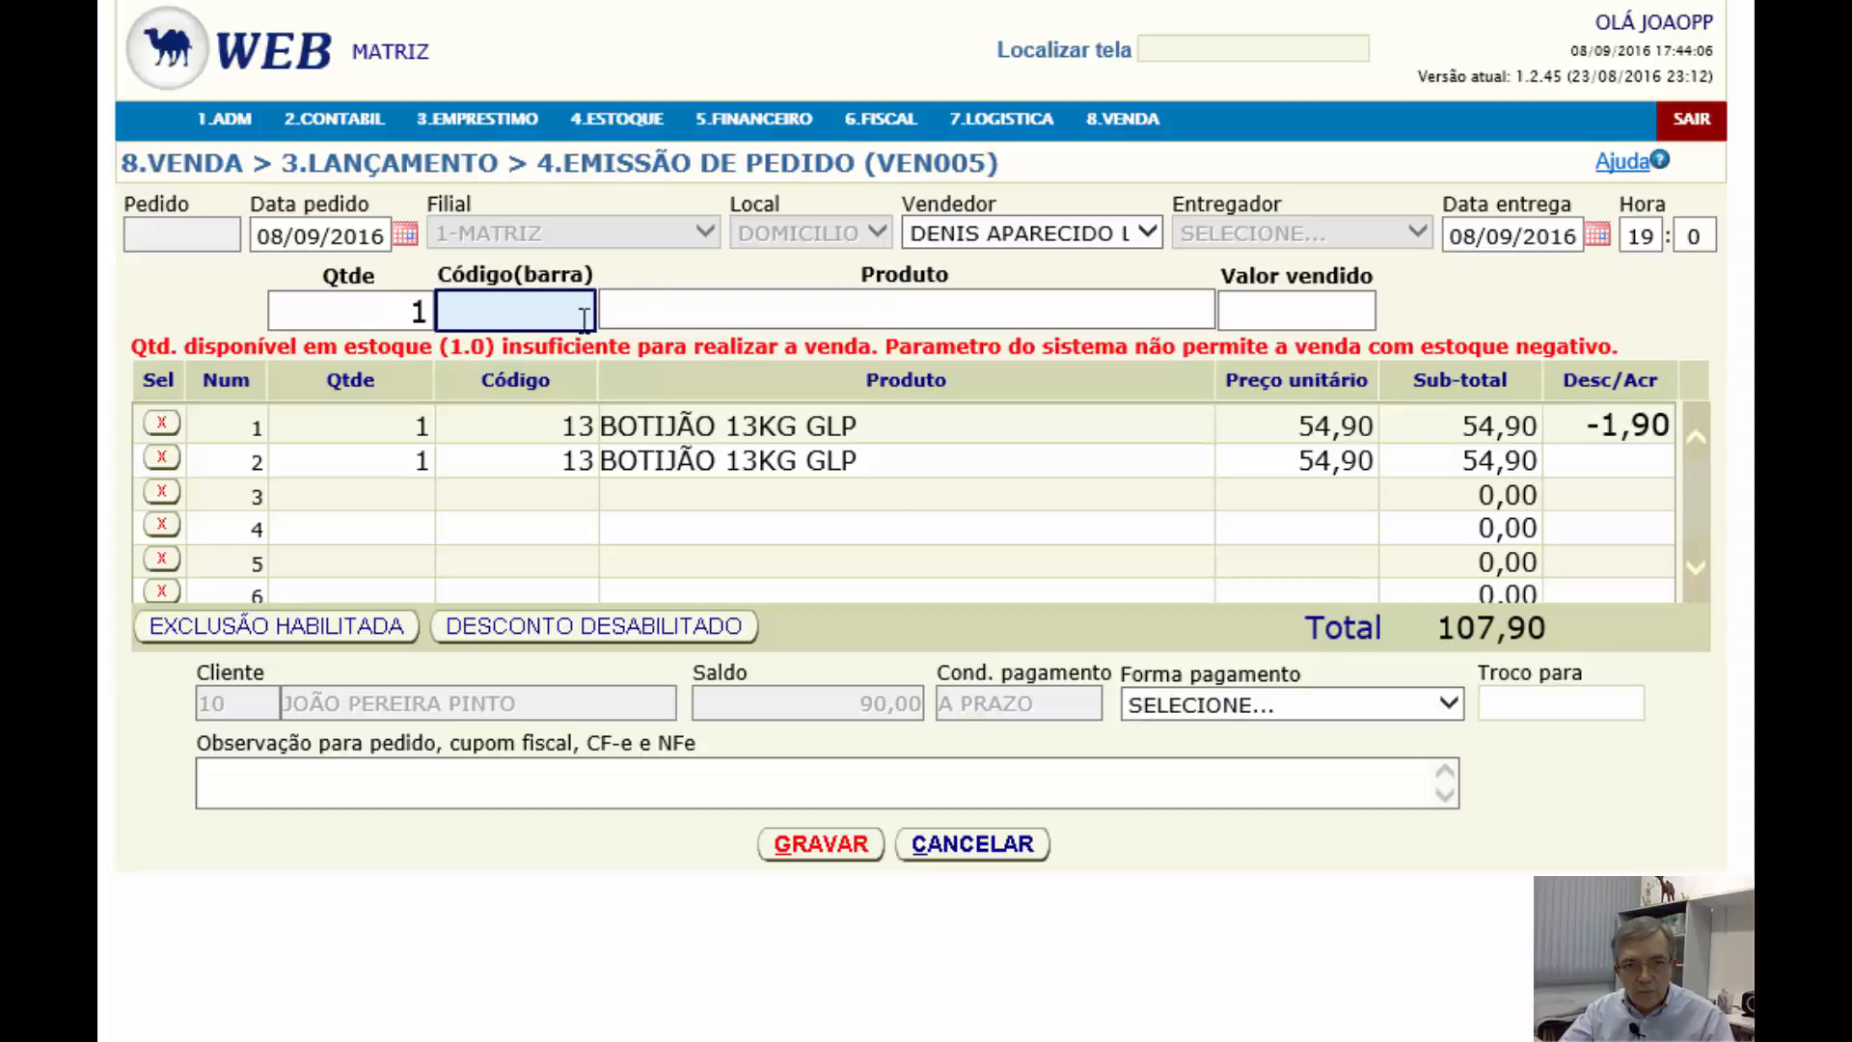
pyautogui.click(678, 314)
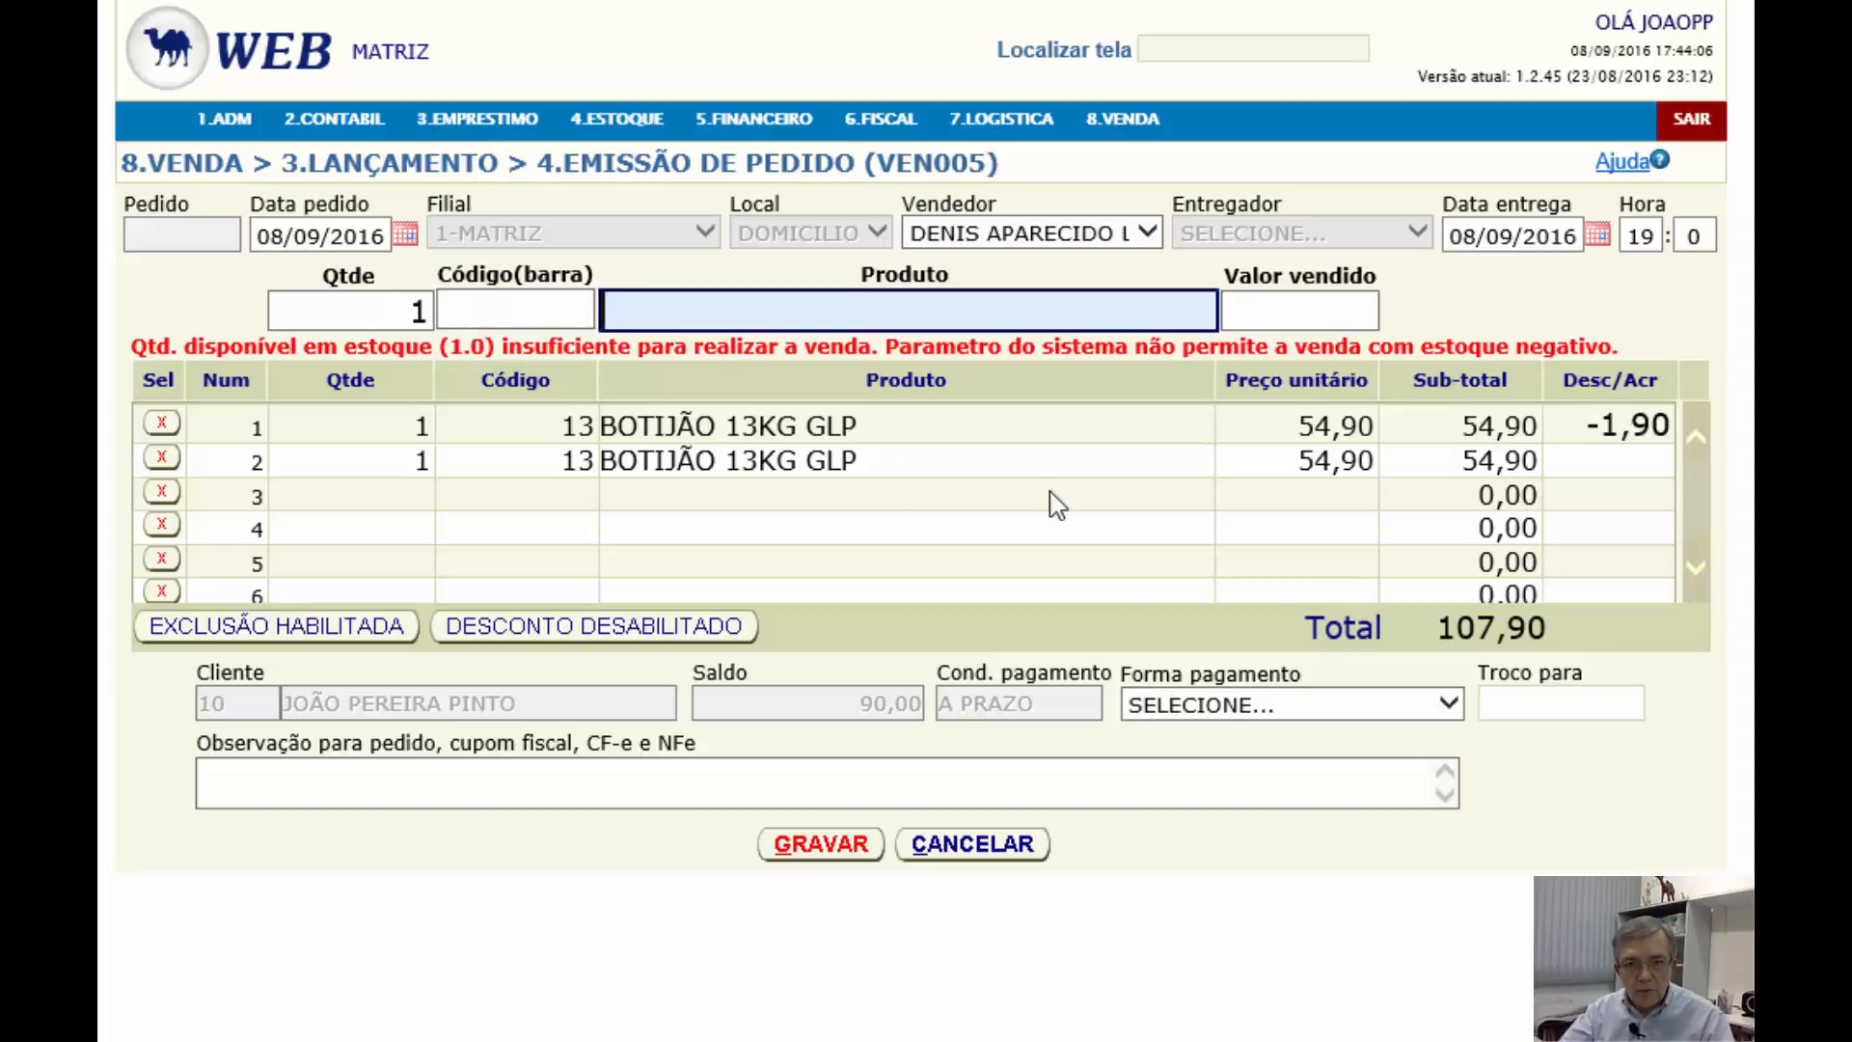
pyautogui.click(1447, 696)
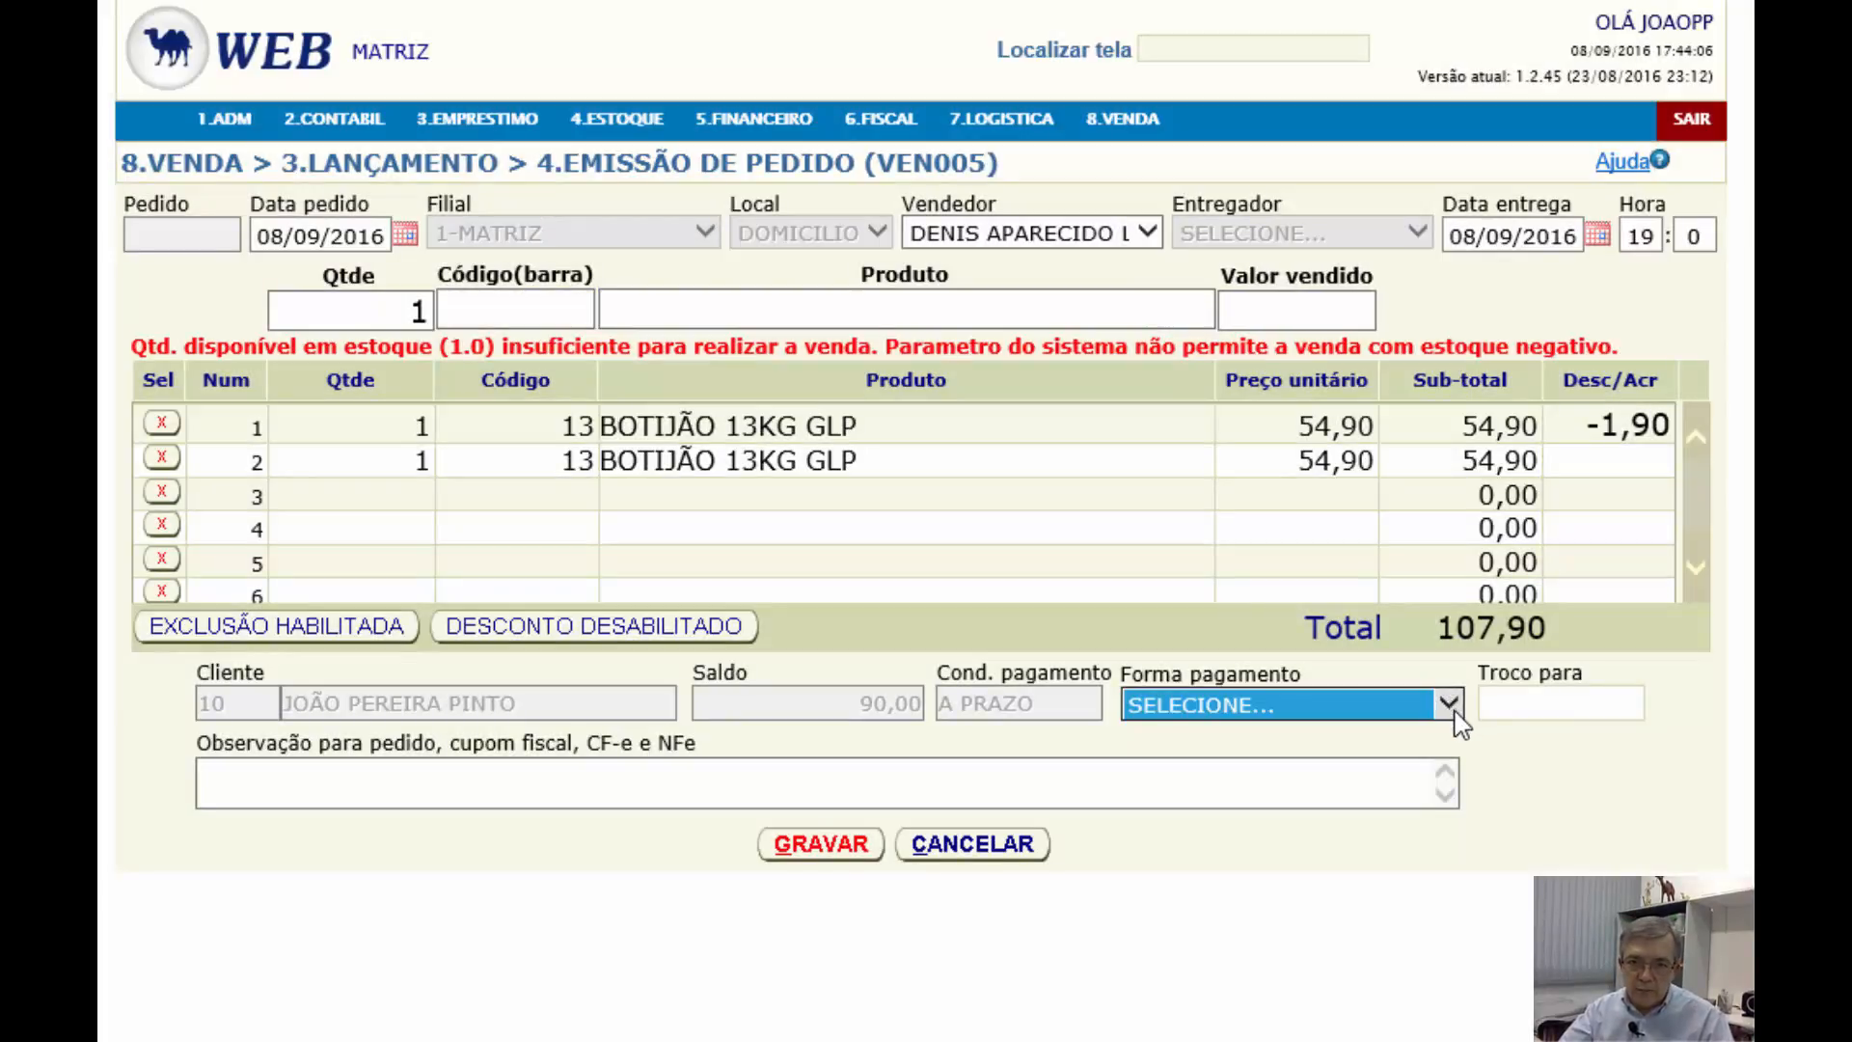
pyautogui.click(1449, 706)
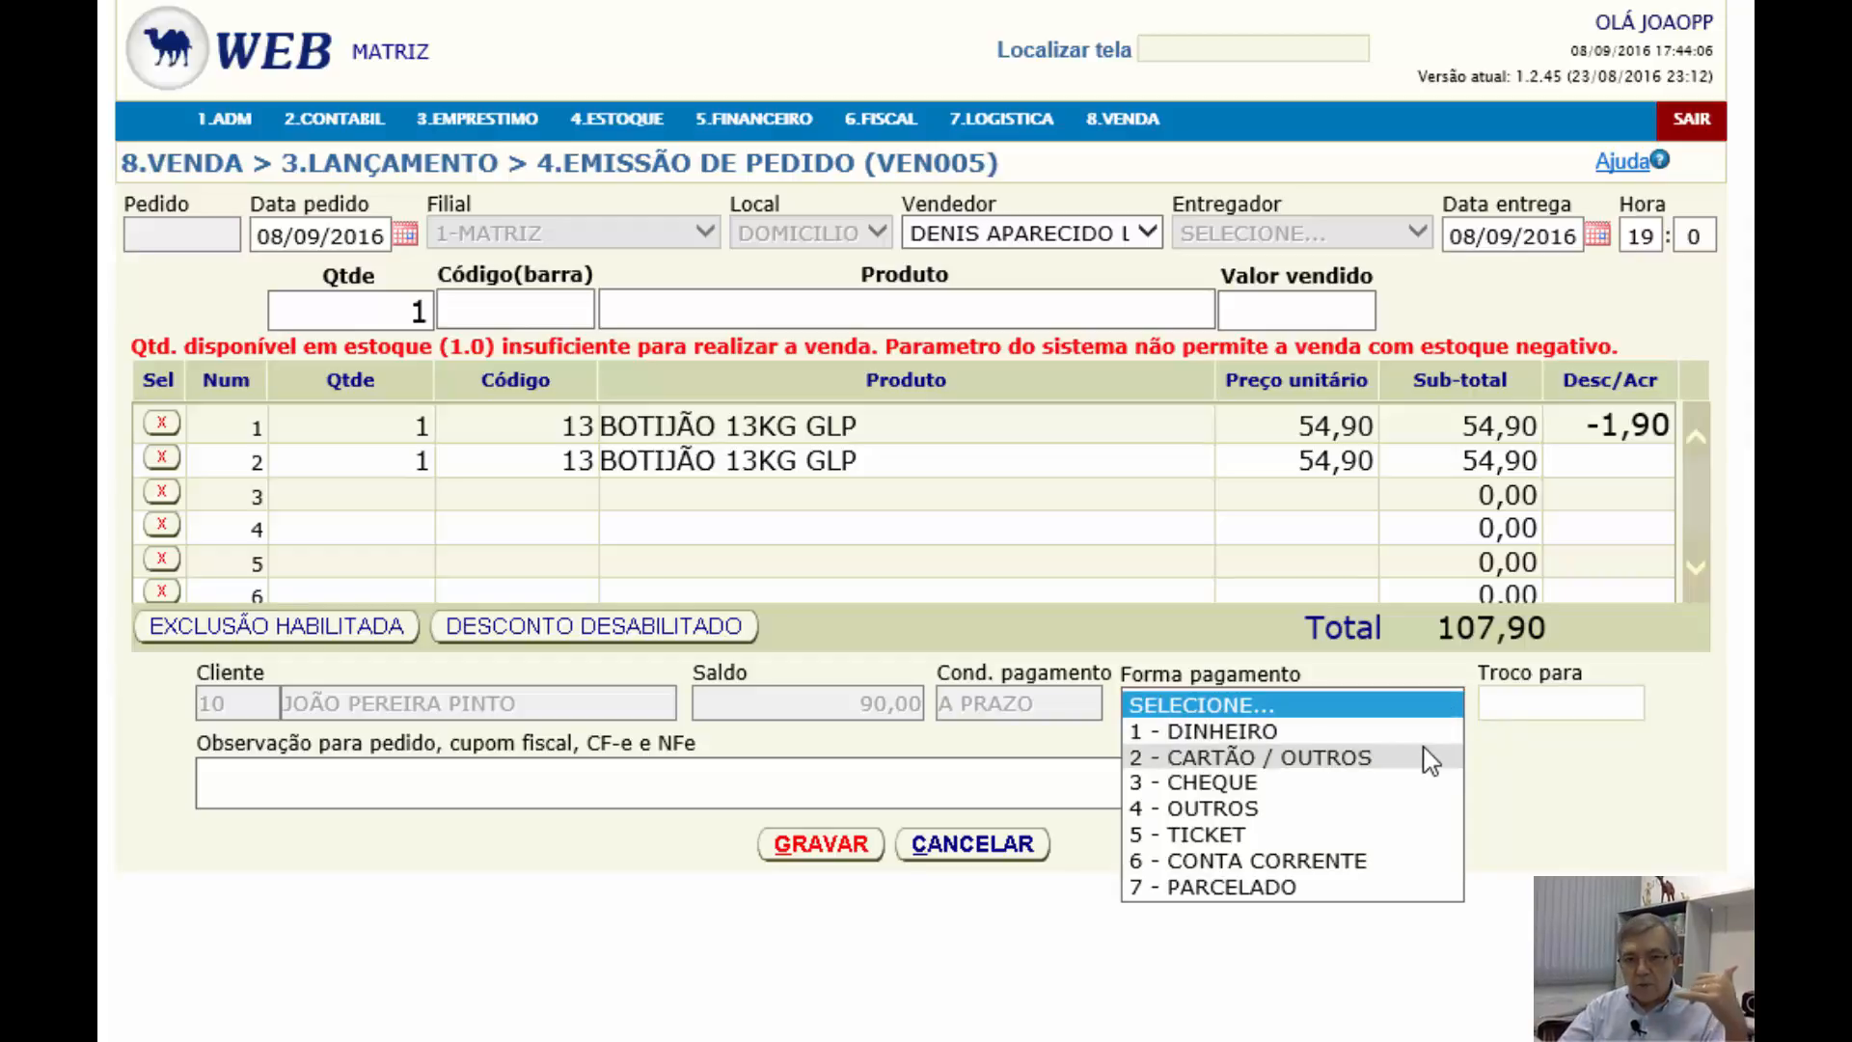
pyautogui.click(1264, 735)
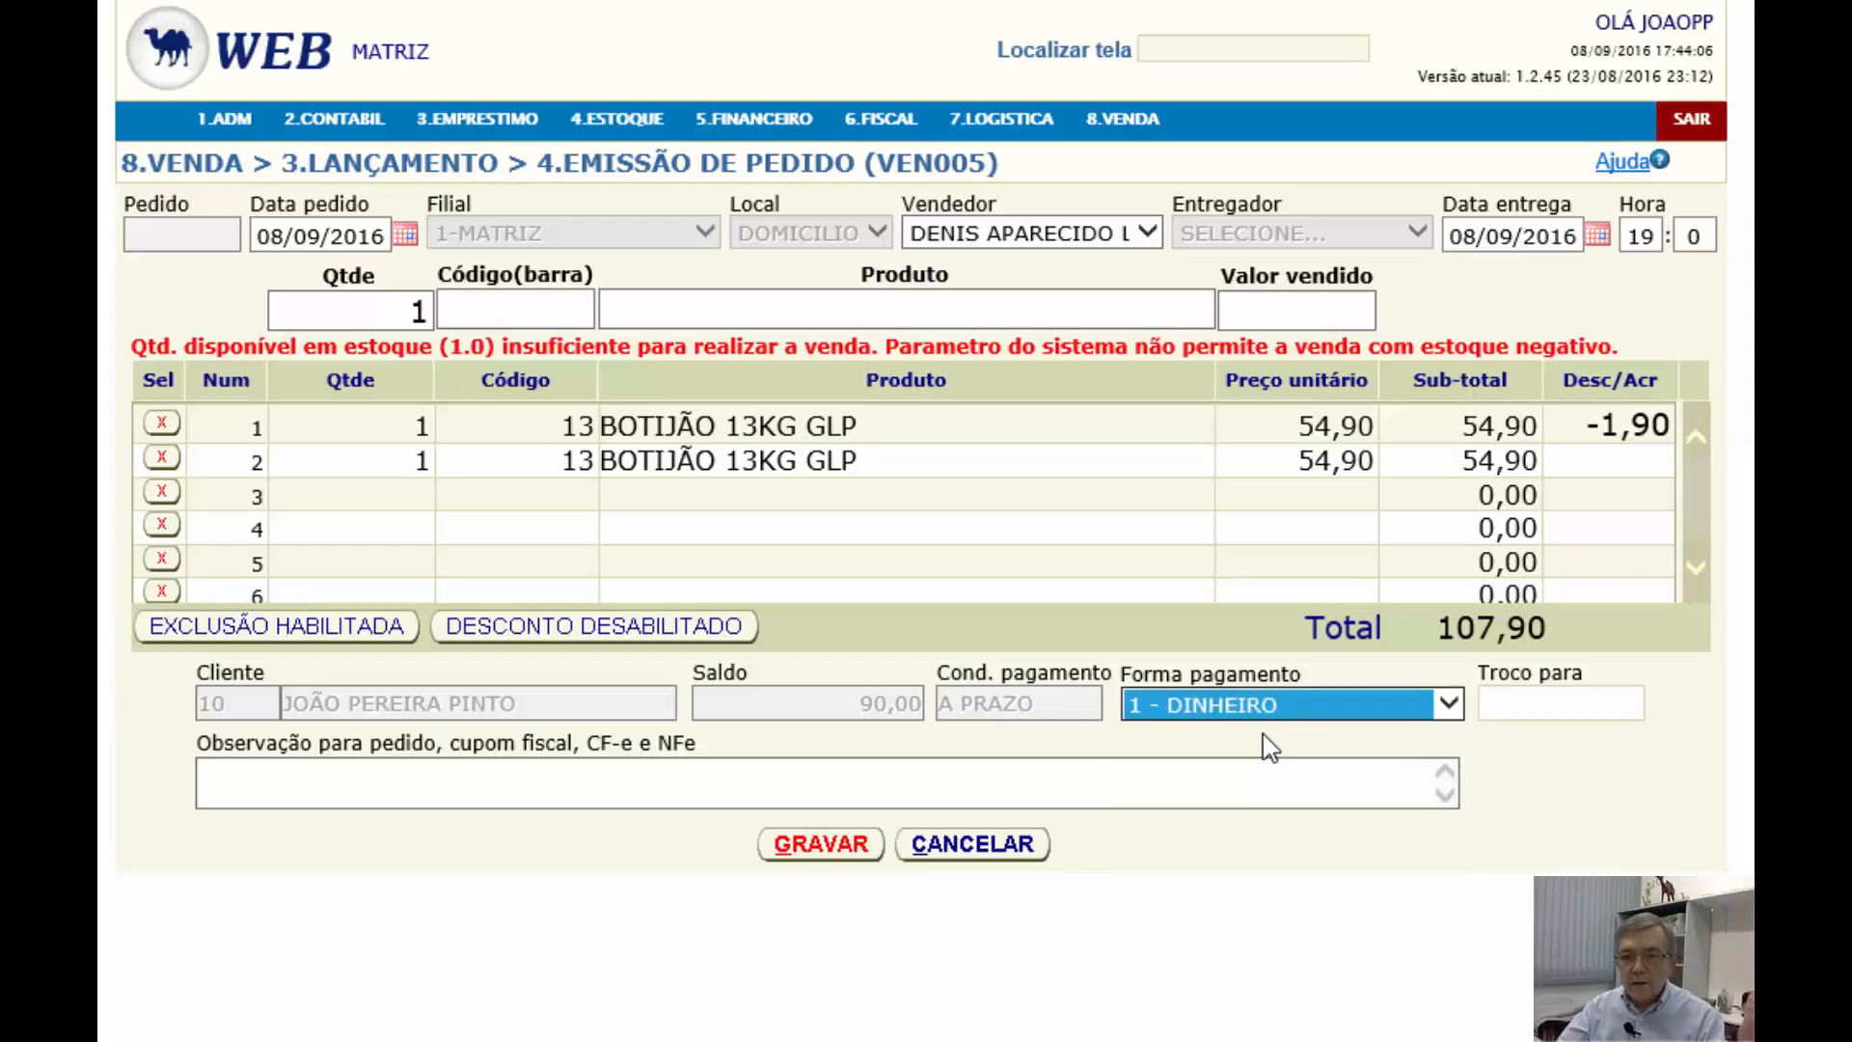
pyautogui.press('Tab')
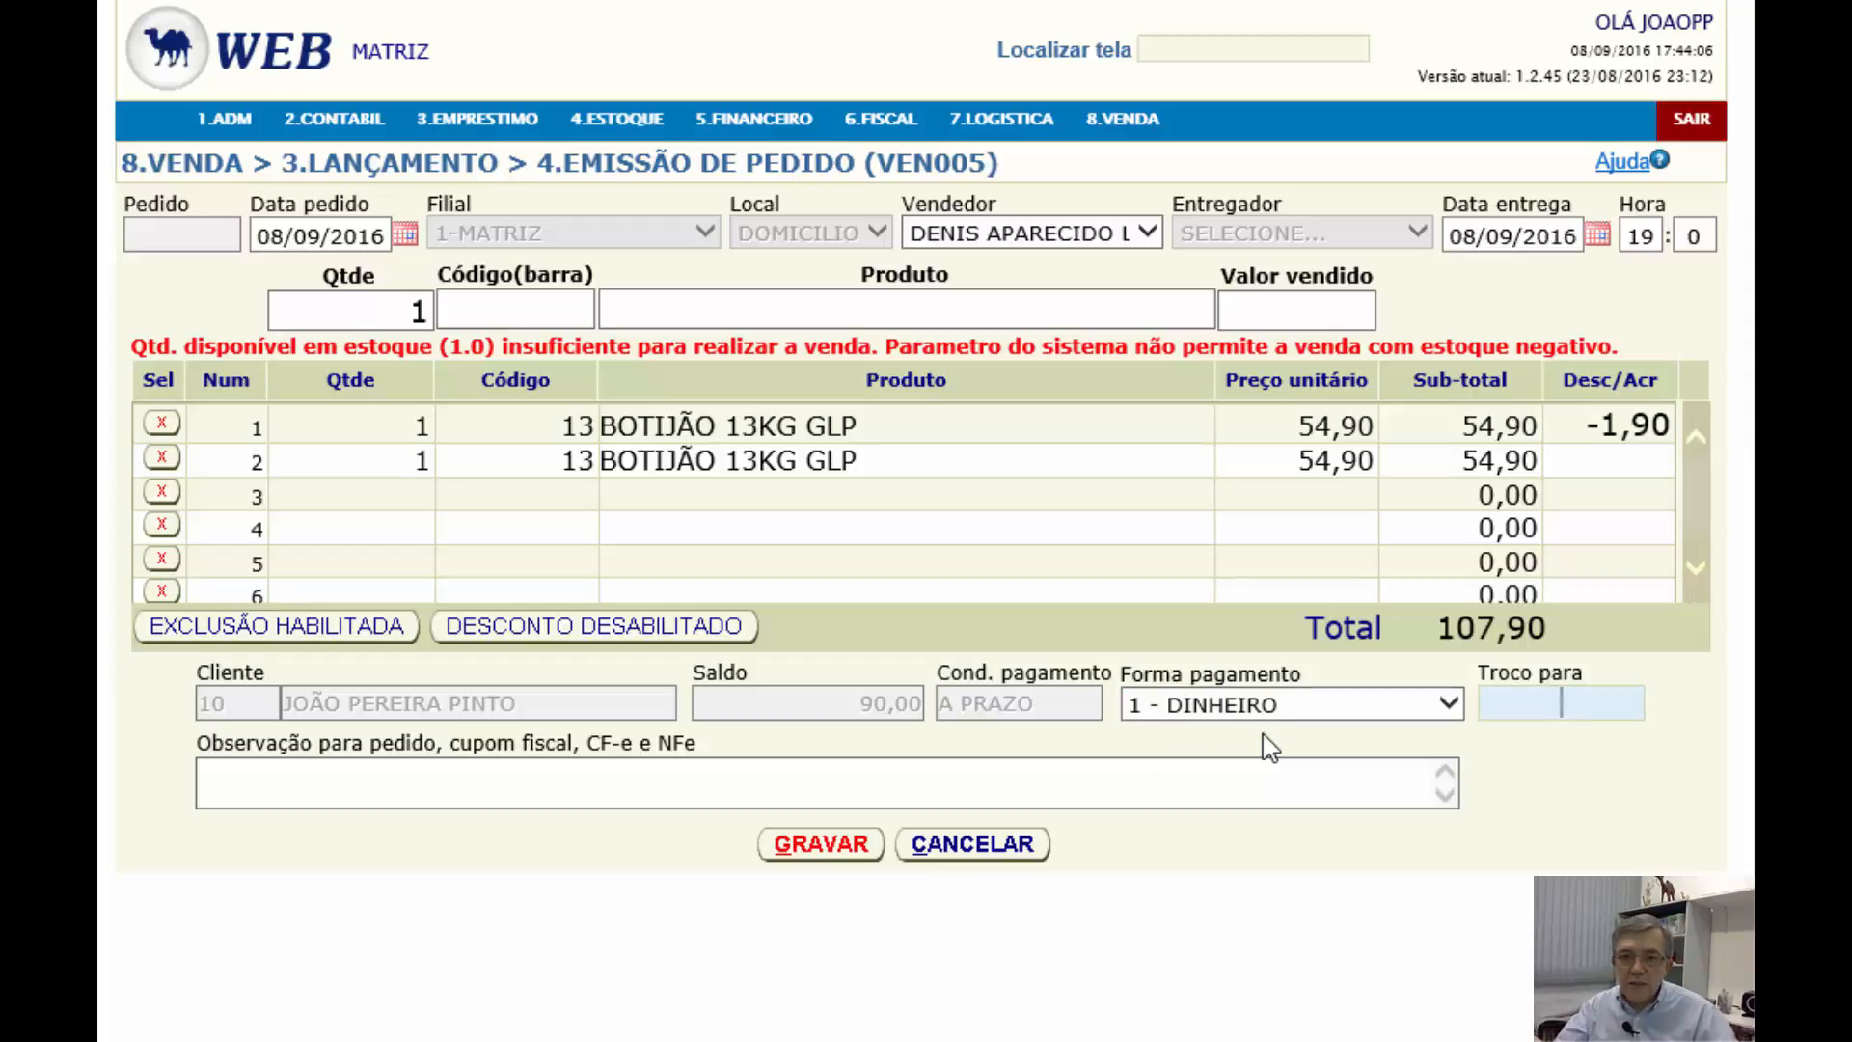
pyautogui.write('150')
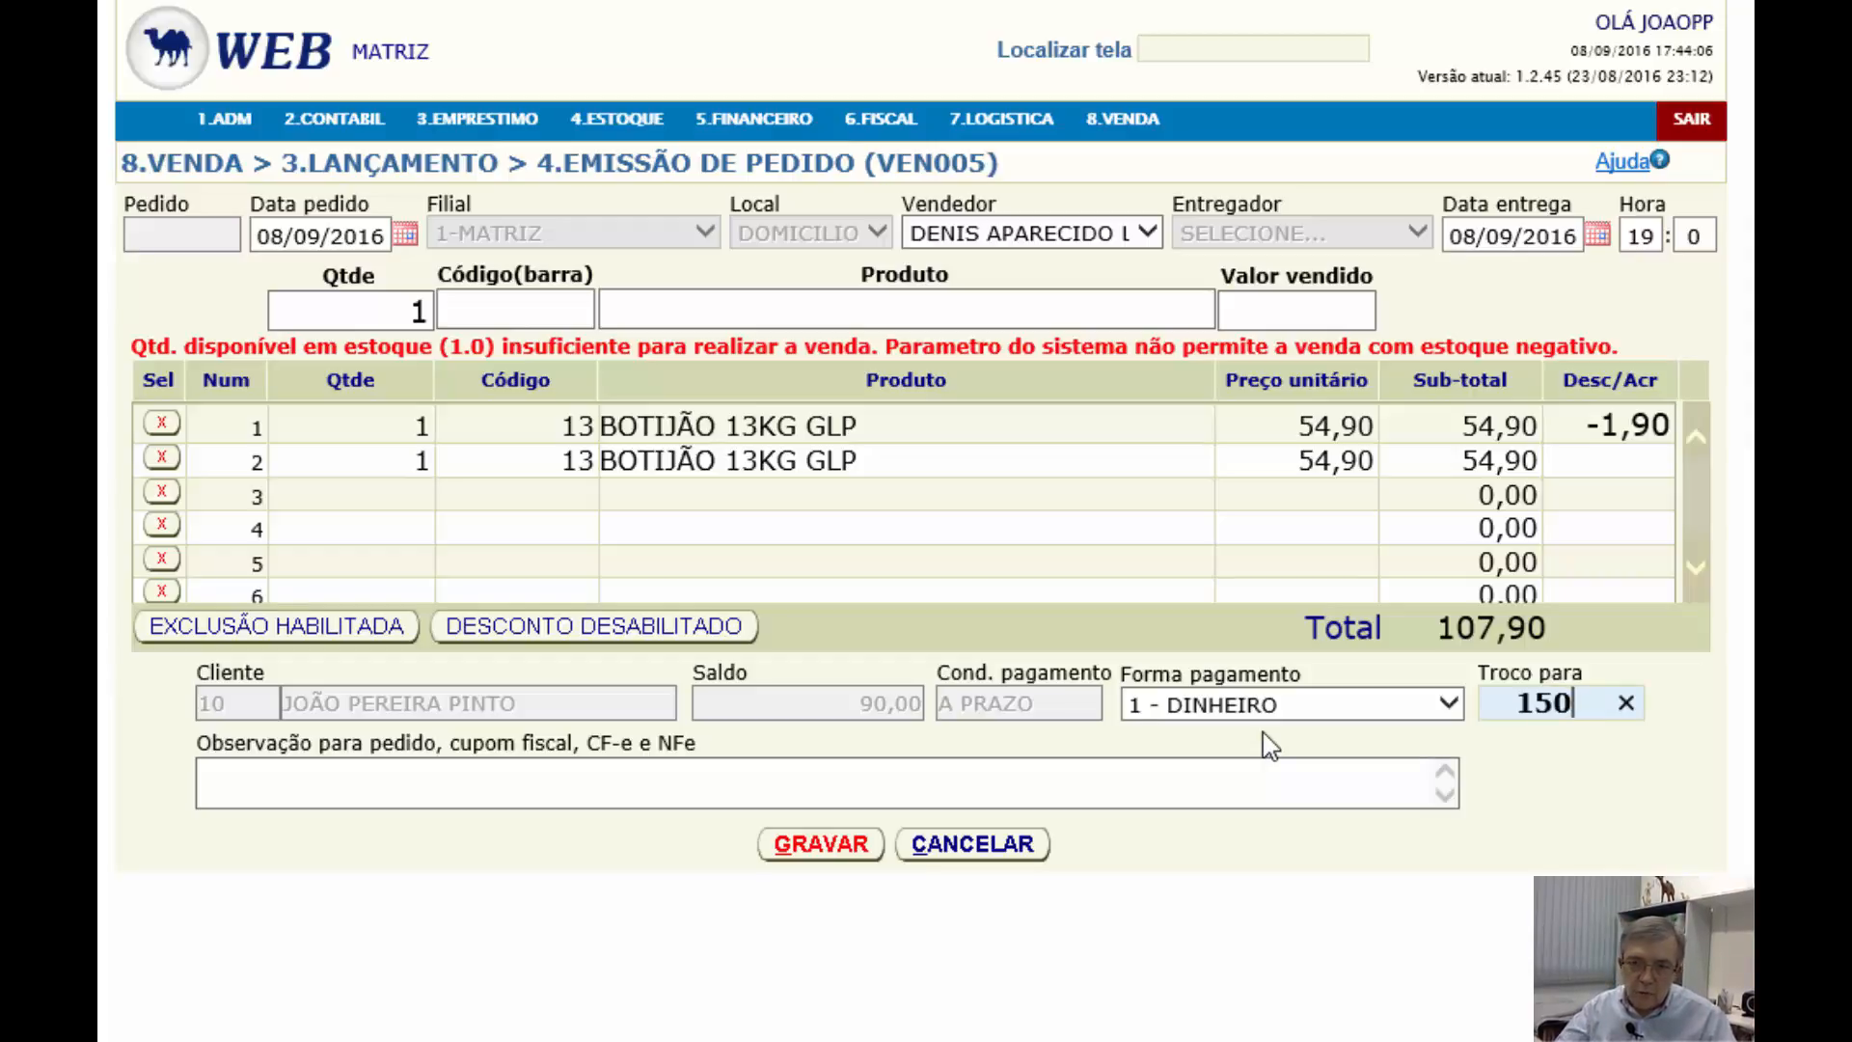
pyautogui.press('Tab')
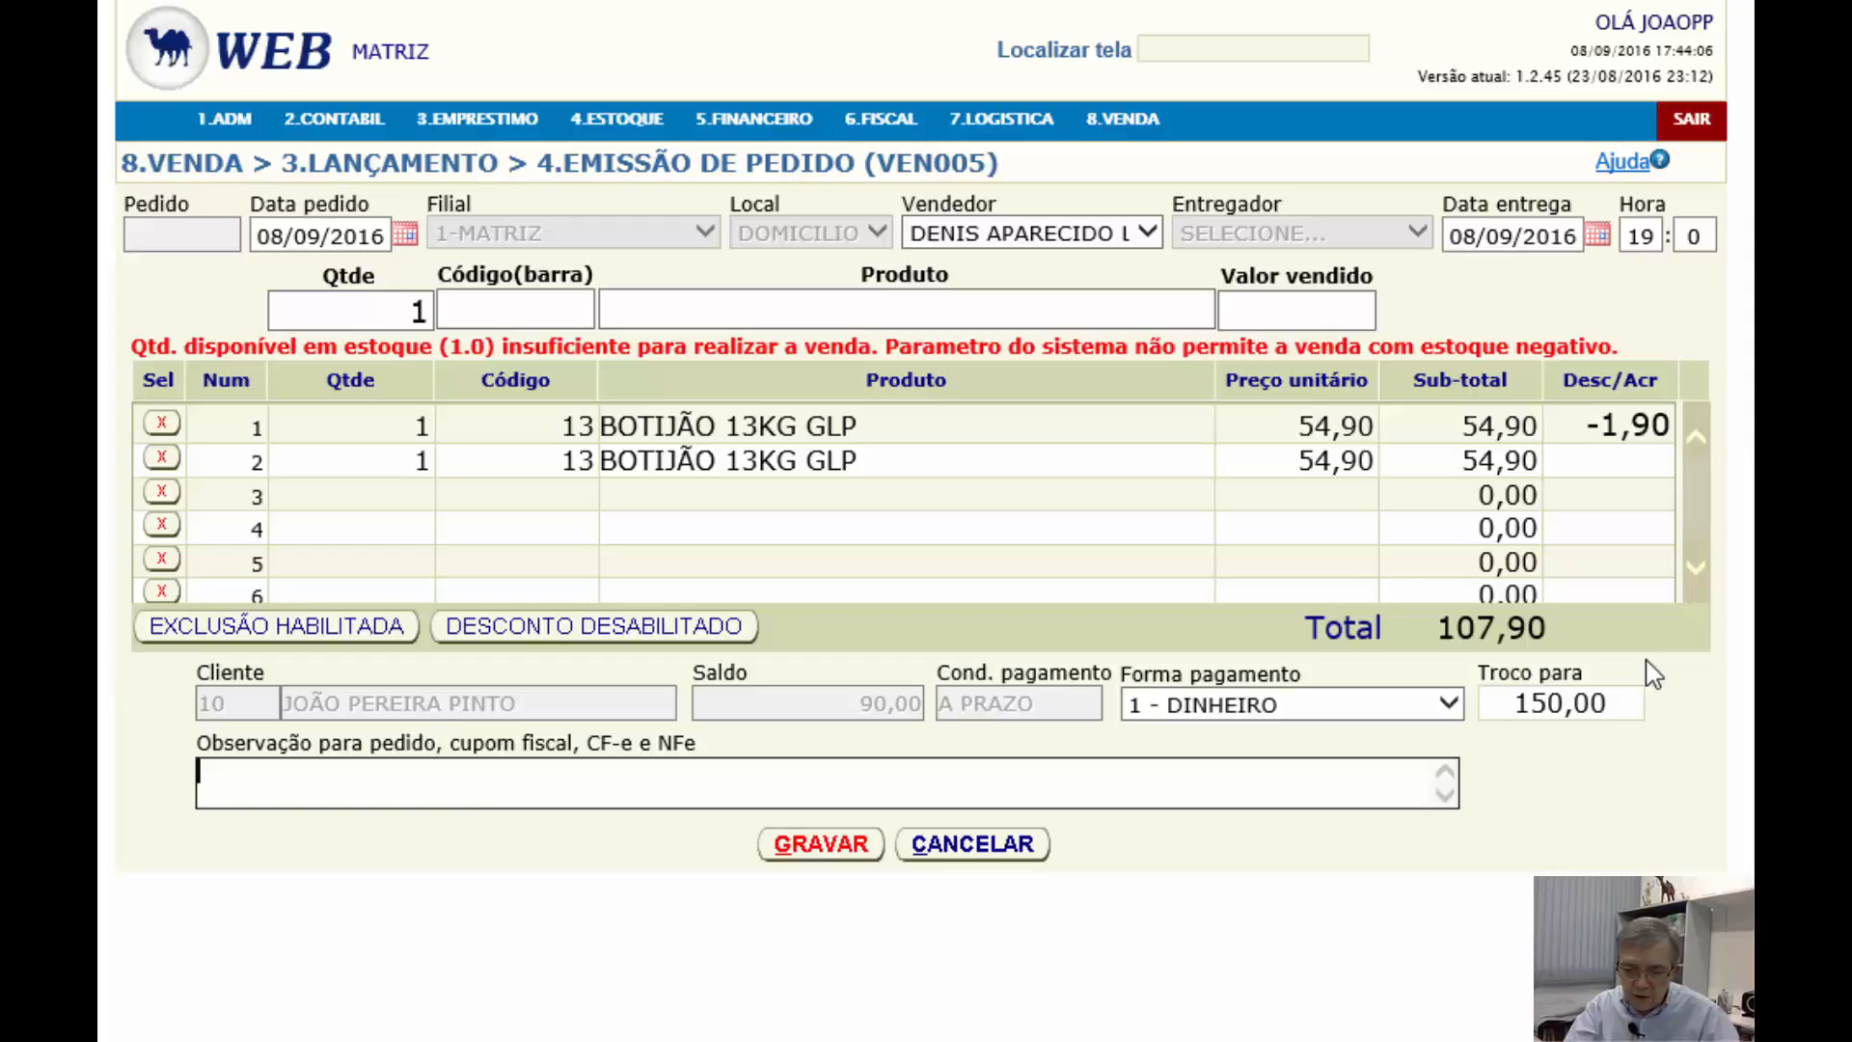
# Enter the order observation "pegar o vasilhame no vizinho"
pyautogui.write('pegar o')
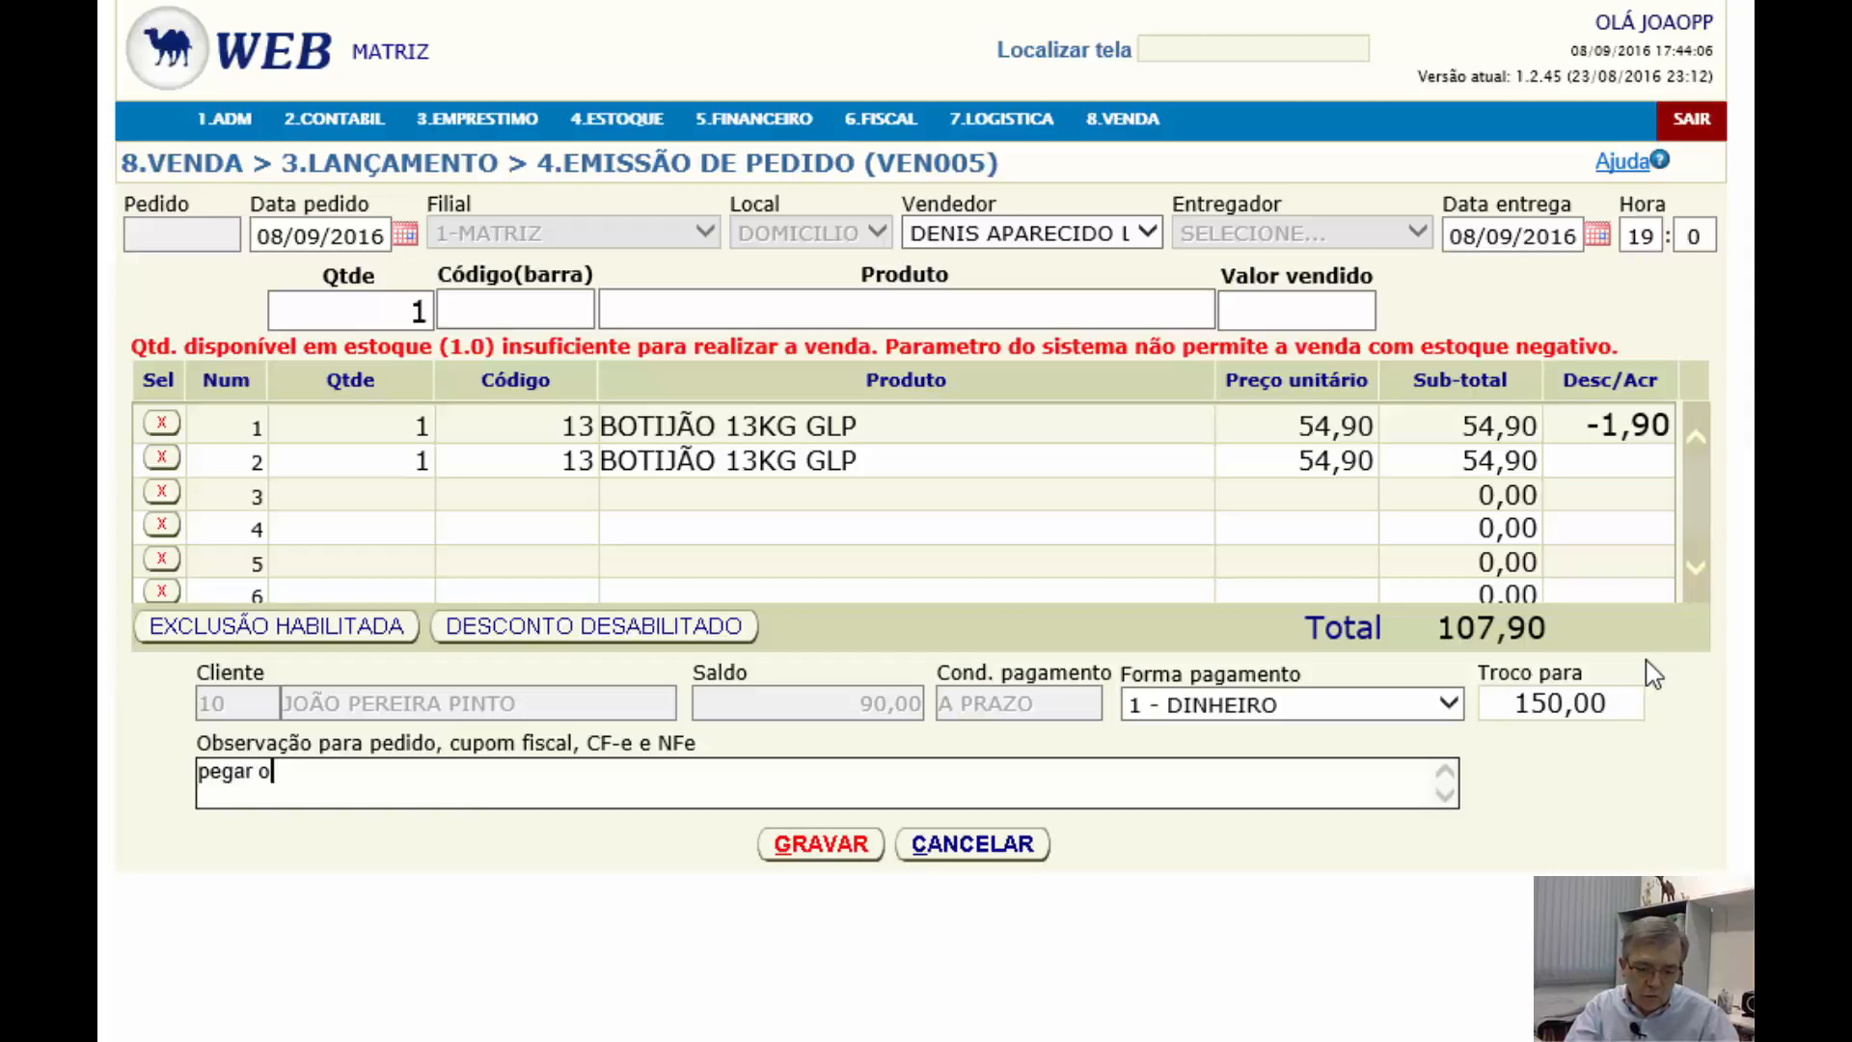
pyautogui.write(' vasilhame no')
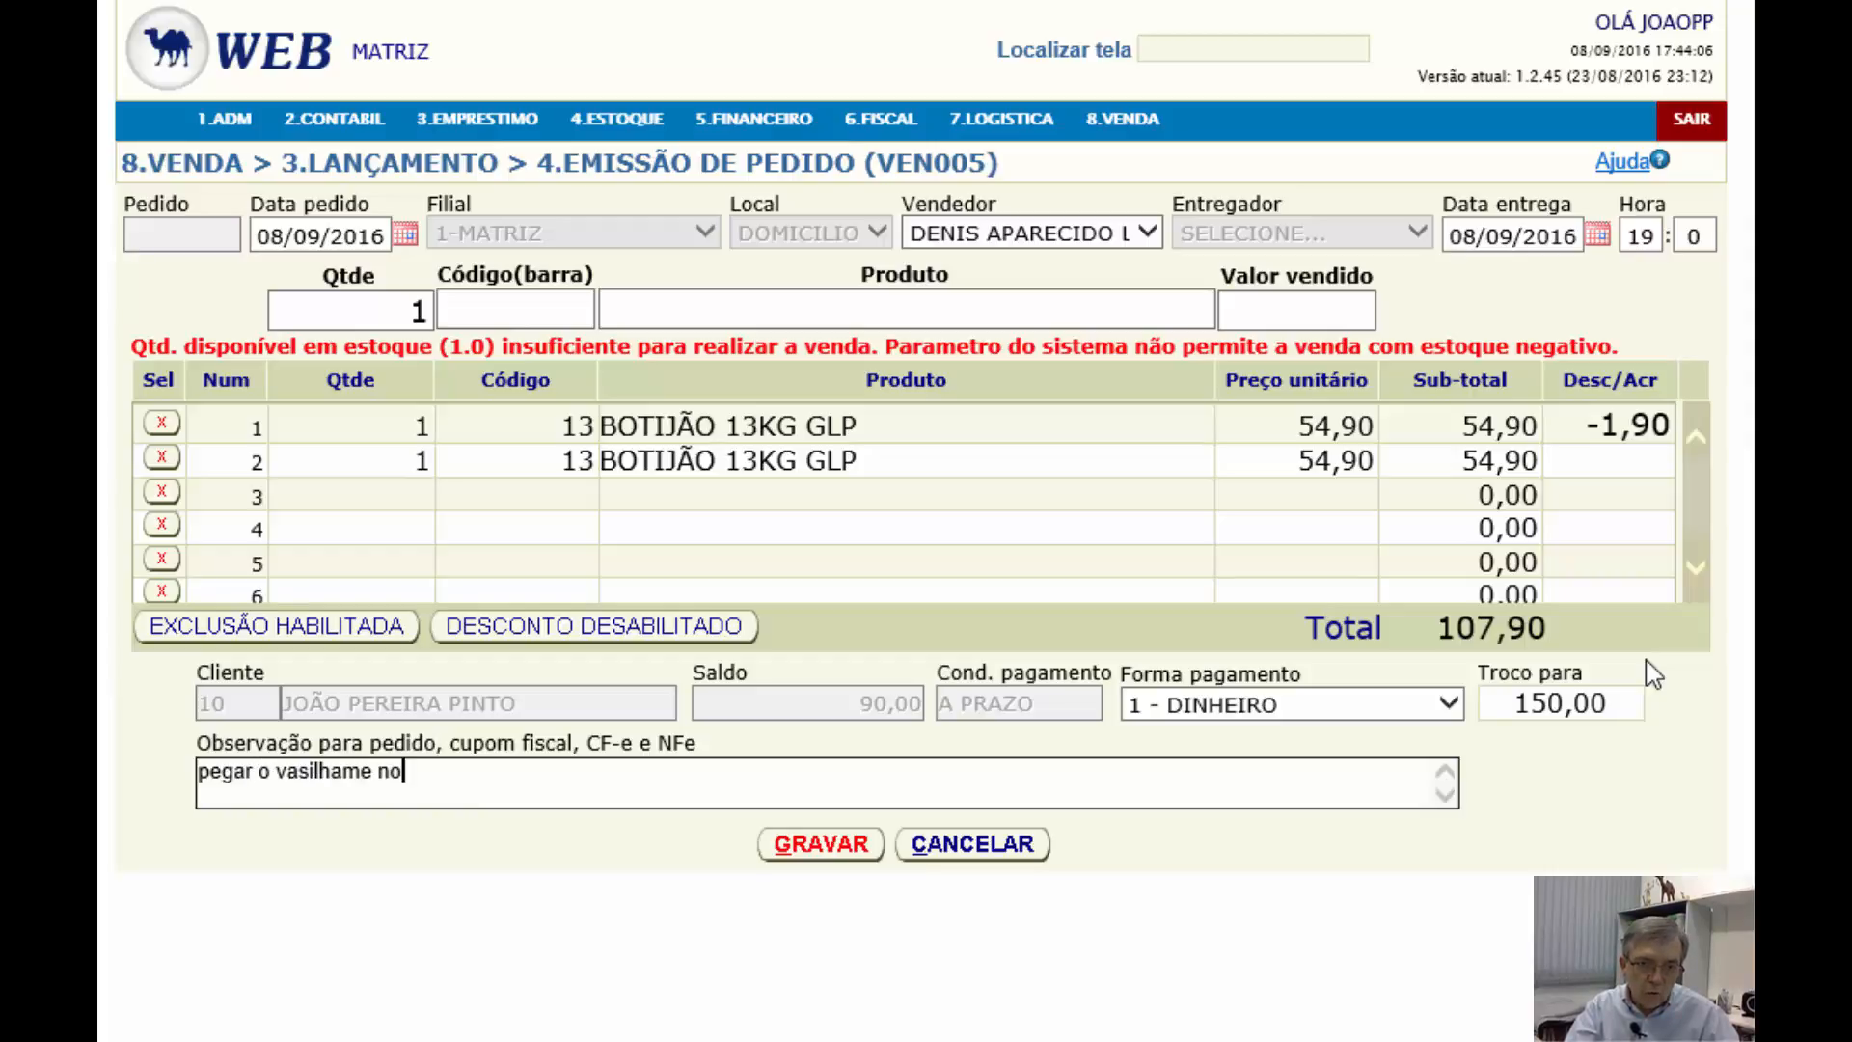
pyautogui.write(' vizinho')
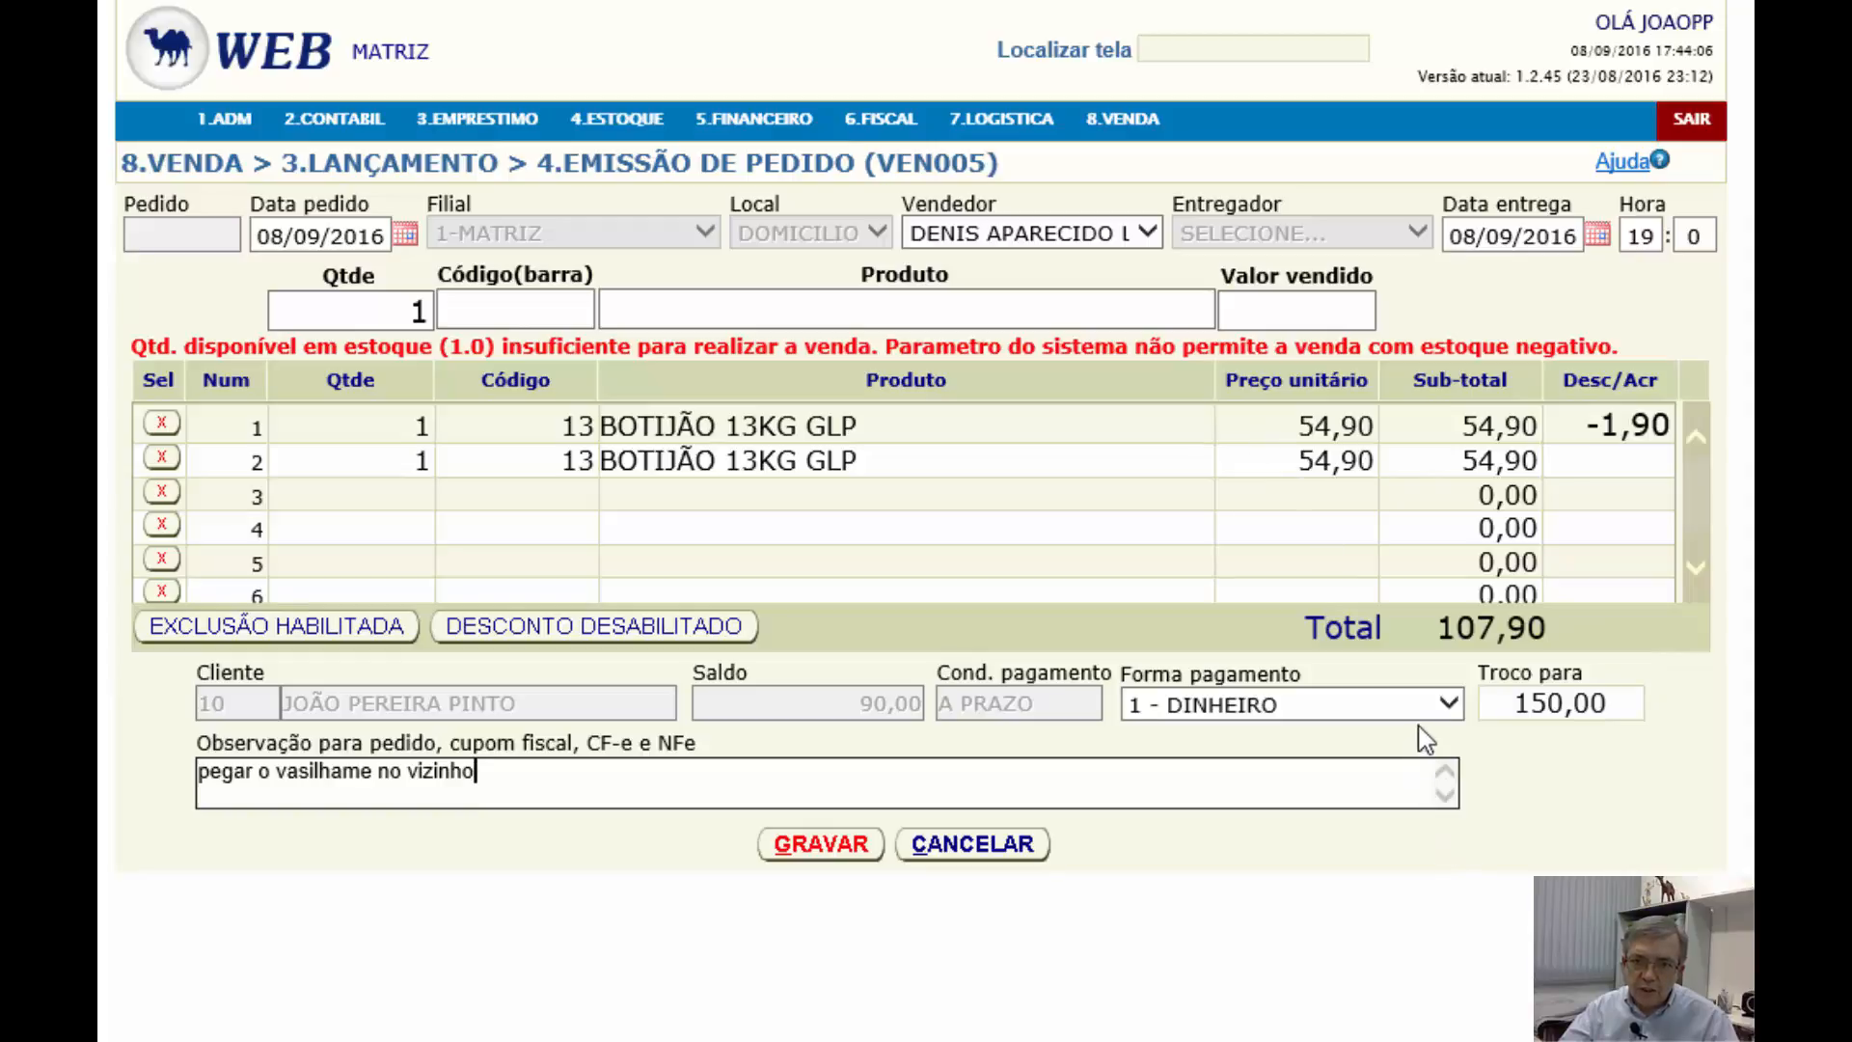
# Review the available payment forms while keeping 1 - DINHEIRO, and examine the customer's Saldo value
pyautogui.click(1459, 704)
pyautogui.click(1459, 705)
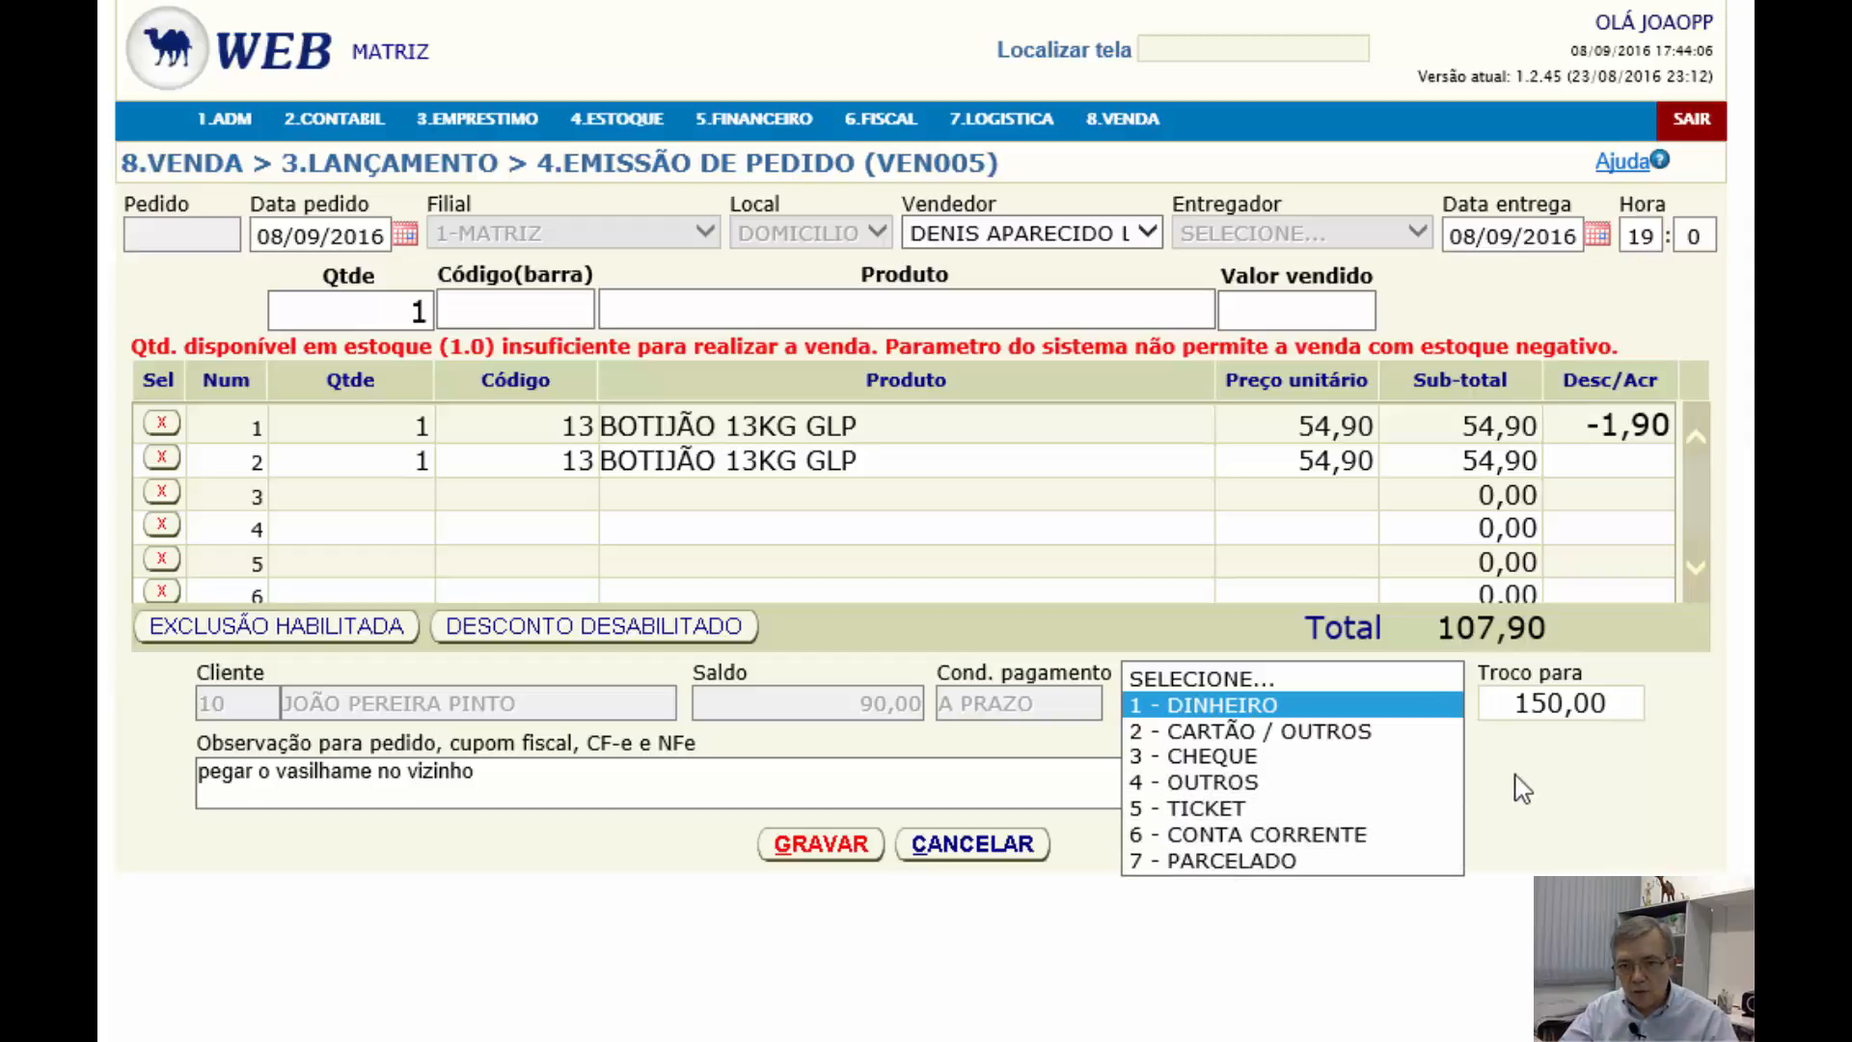
pyautogui.click(1296, 708)
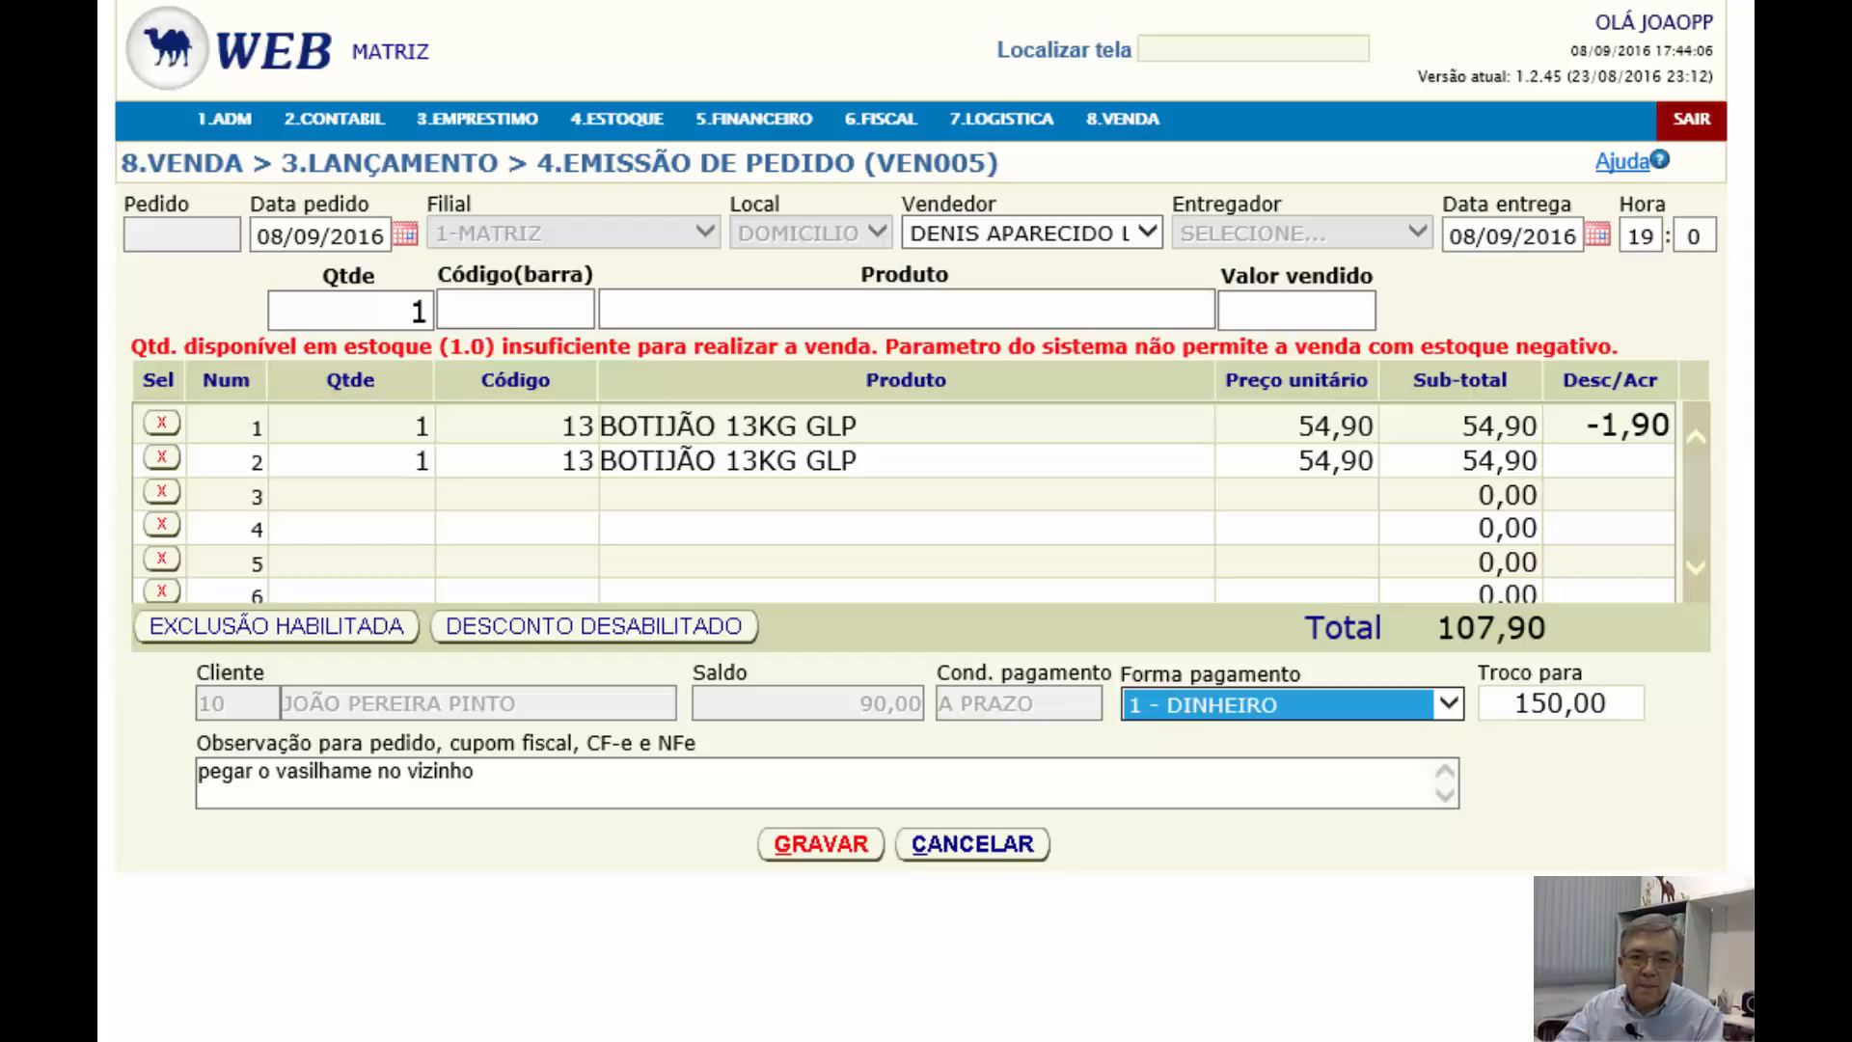
pyautogui.click(878, 711)
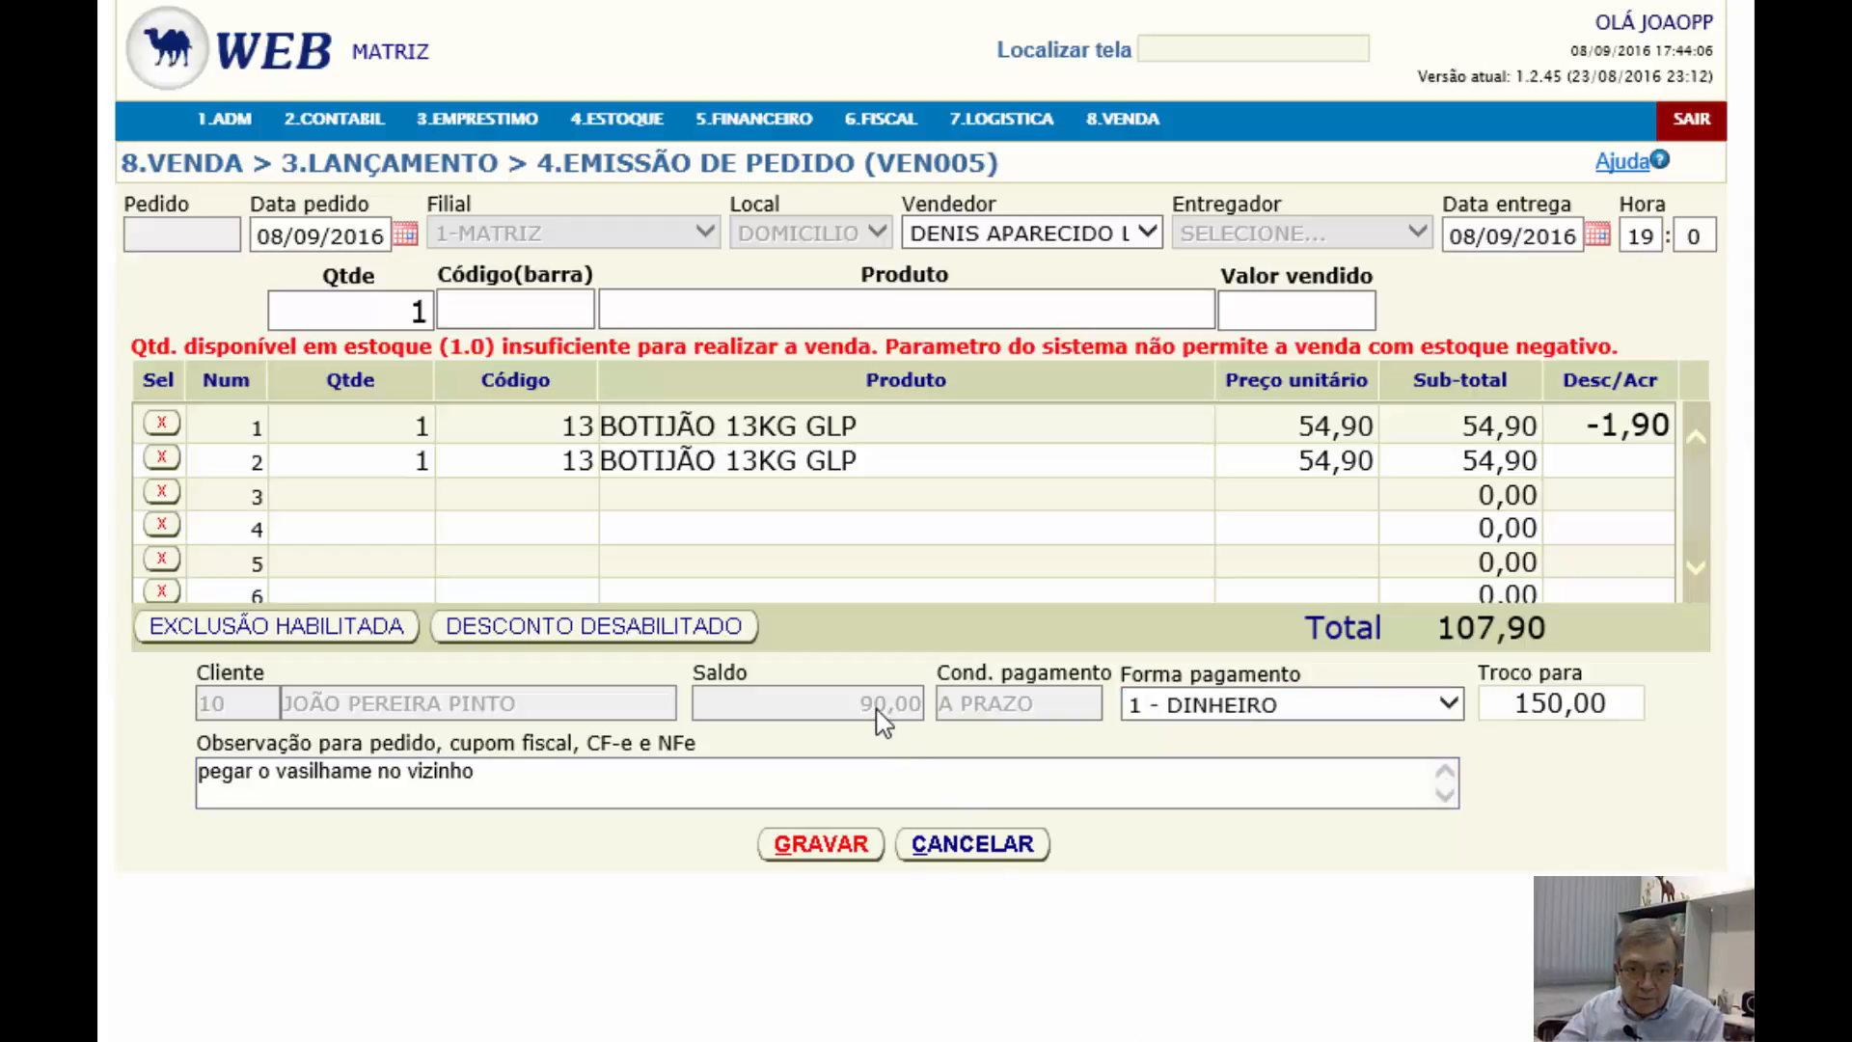
pyautogui.moveTo(860, 710); pyautogui.dragTo(910, 708)
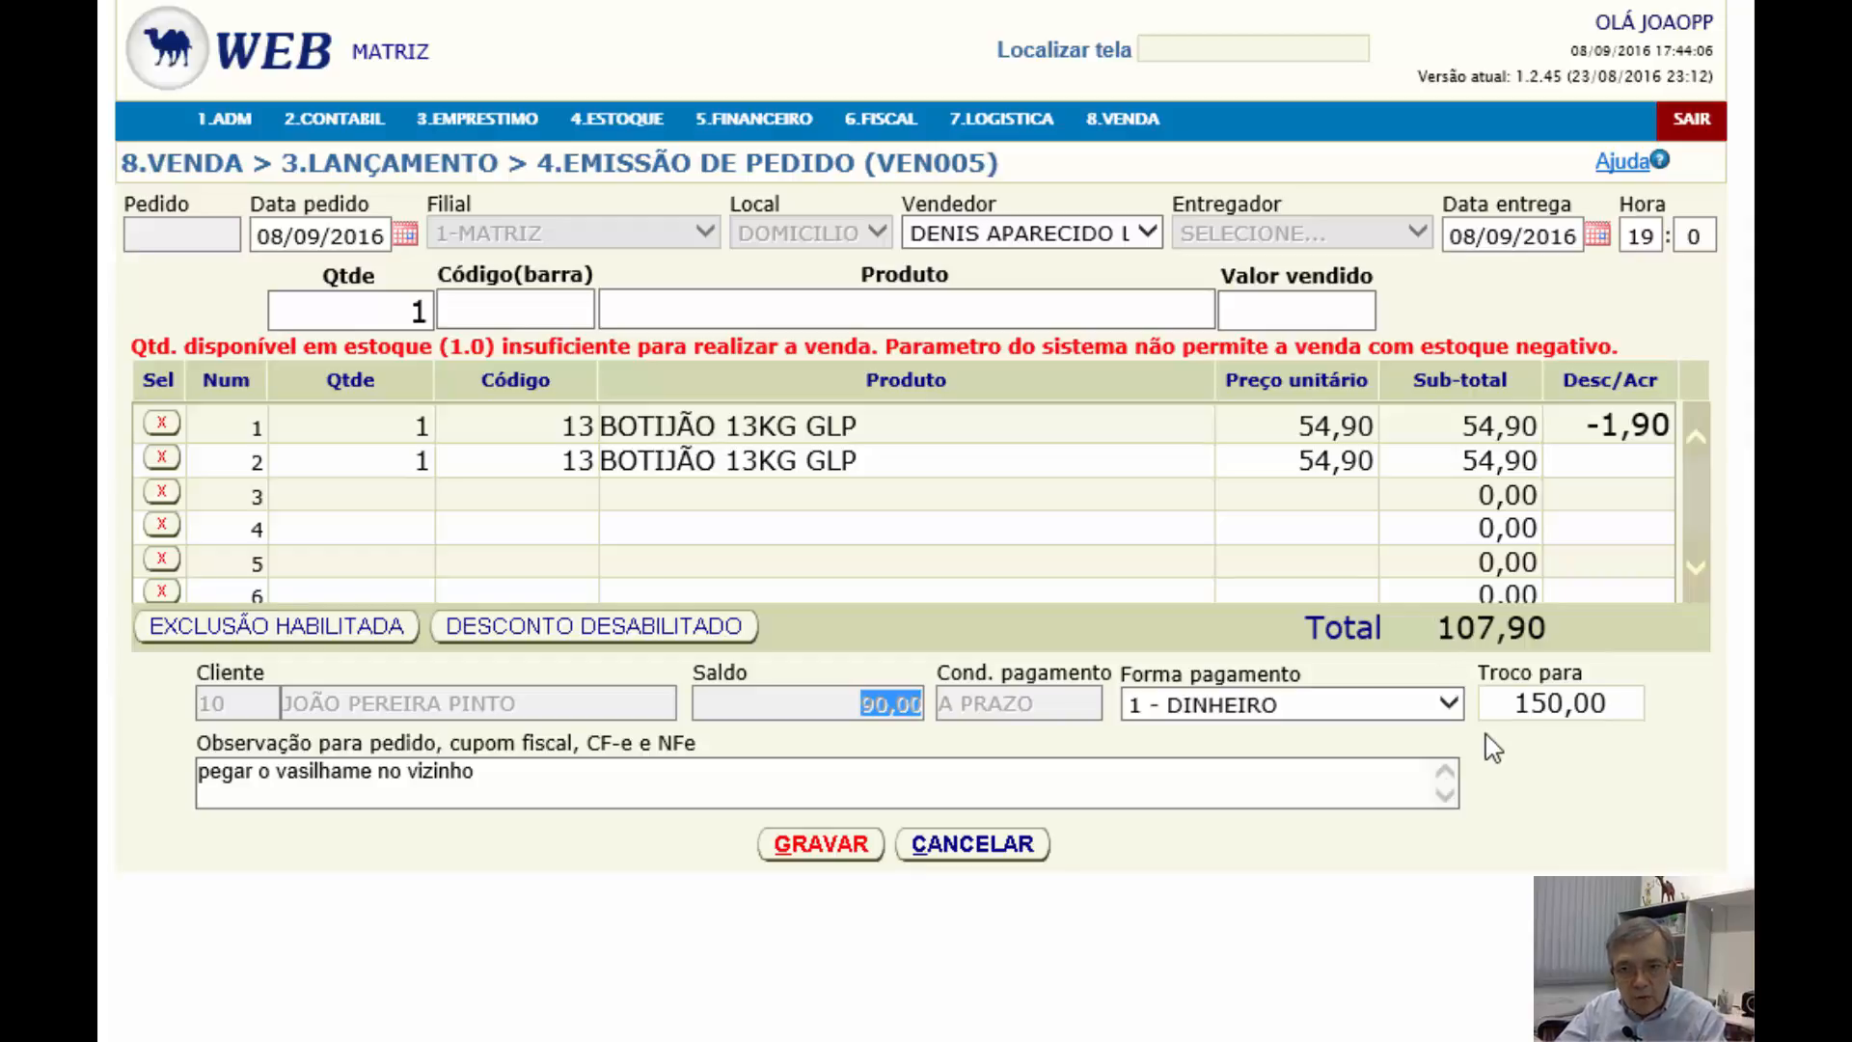
# Change the payment form to 7 - PARCELADO, set it back to 1 - DINHEIRO, and try to save the order
pyautogui.click(1452, 706)
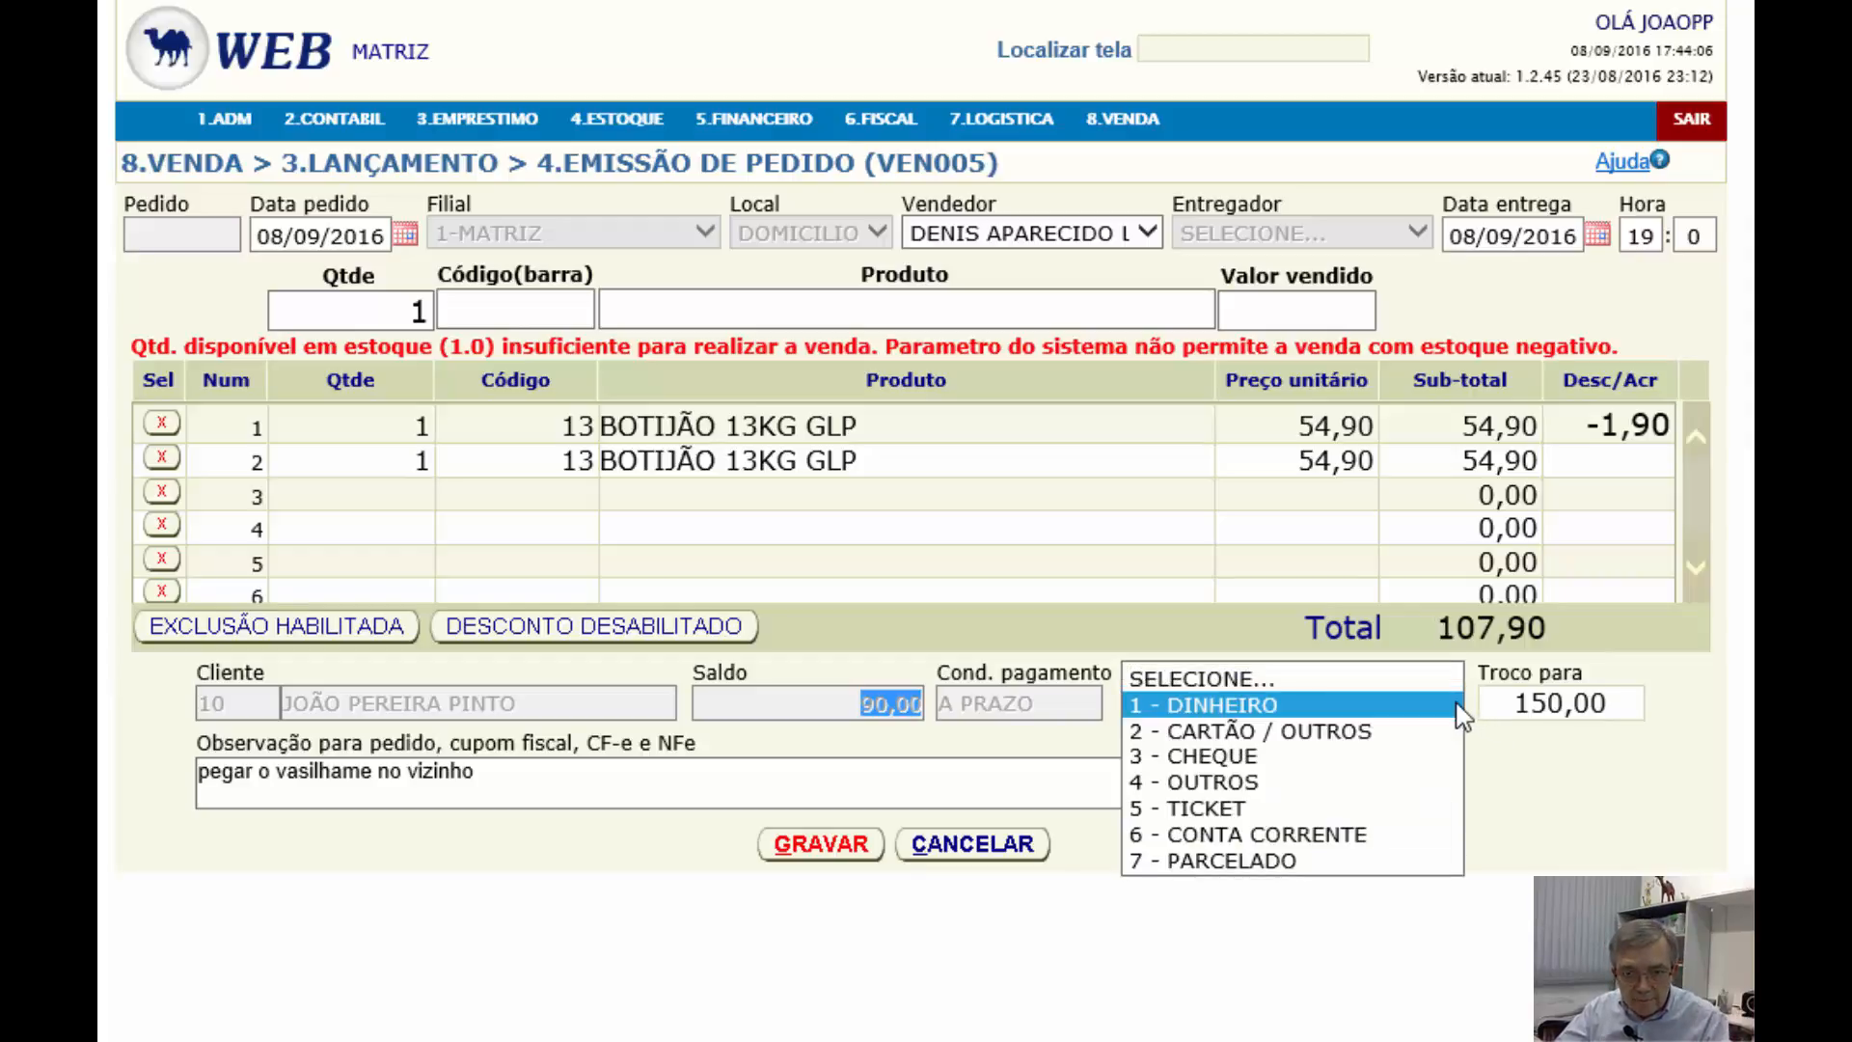
pyautogui.click(1251, 863)
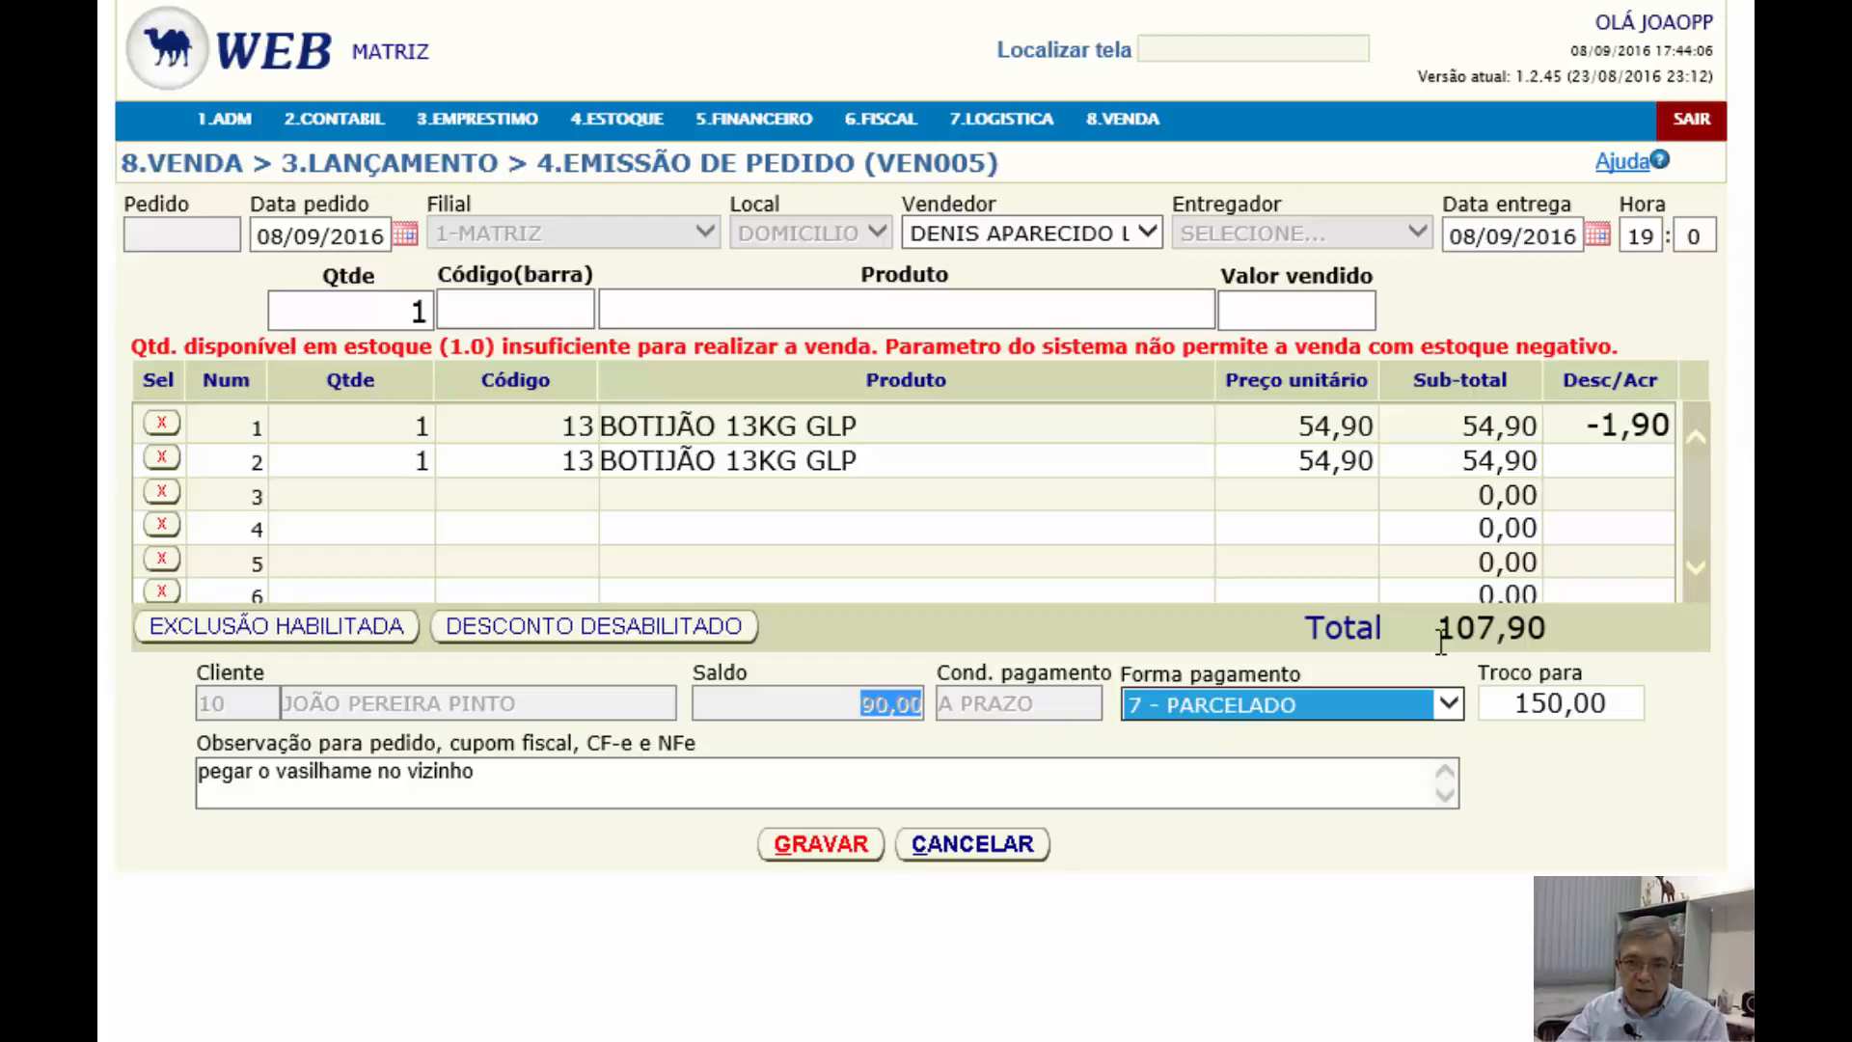
pyautogui.click(1449, 707)
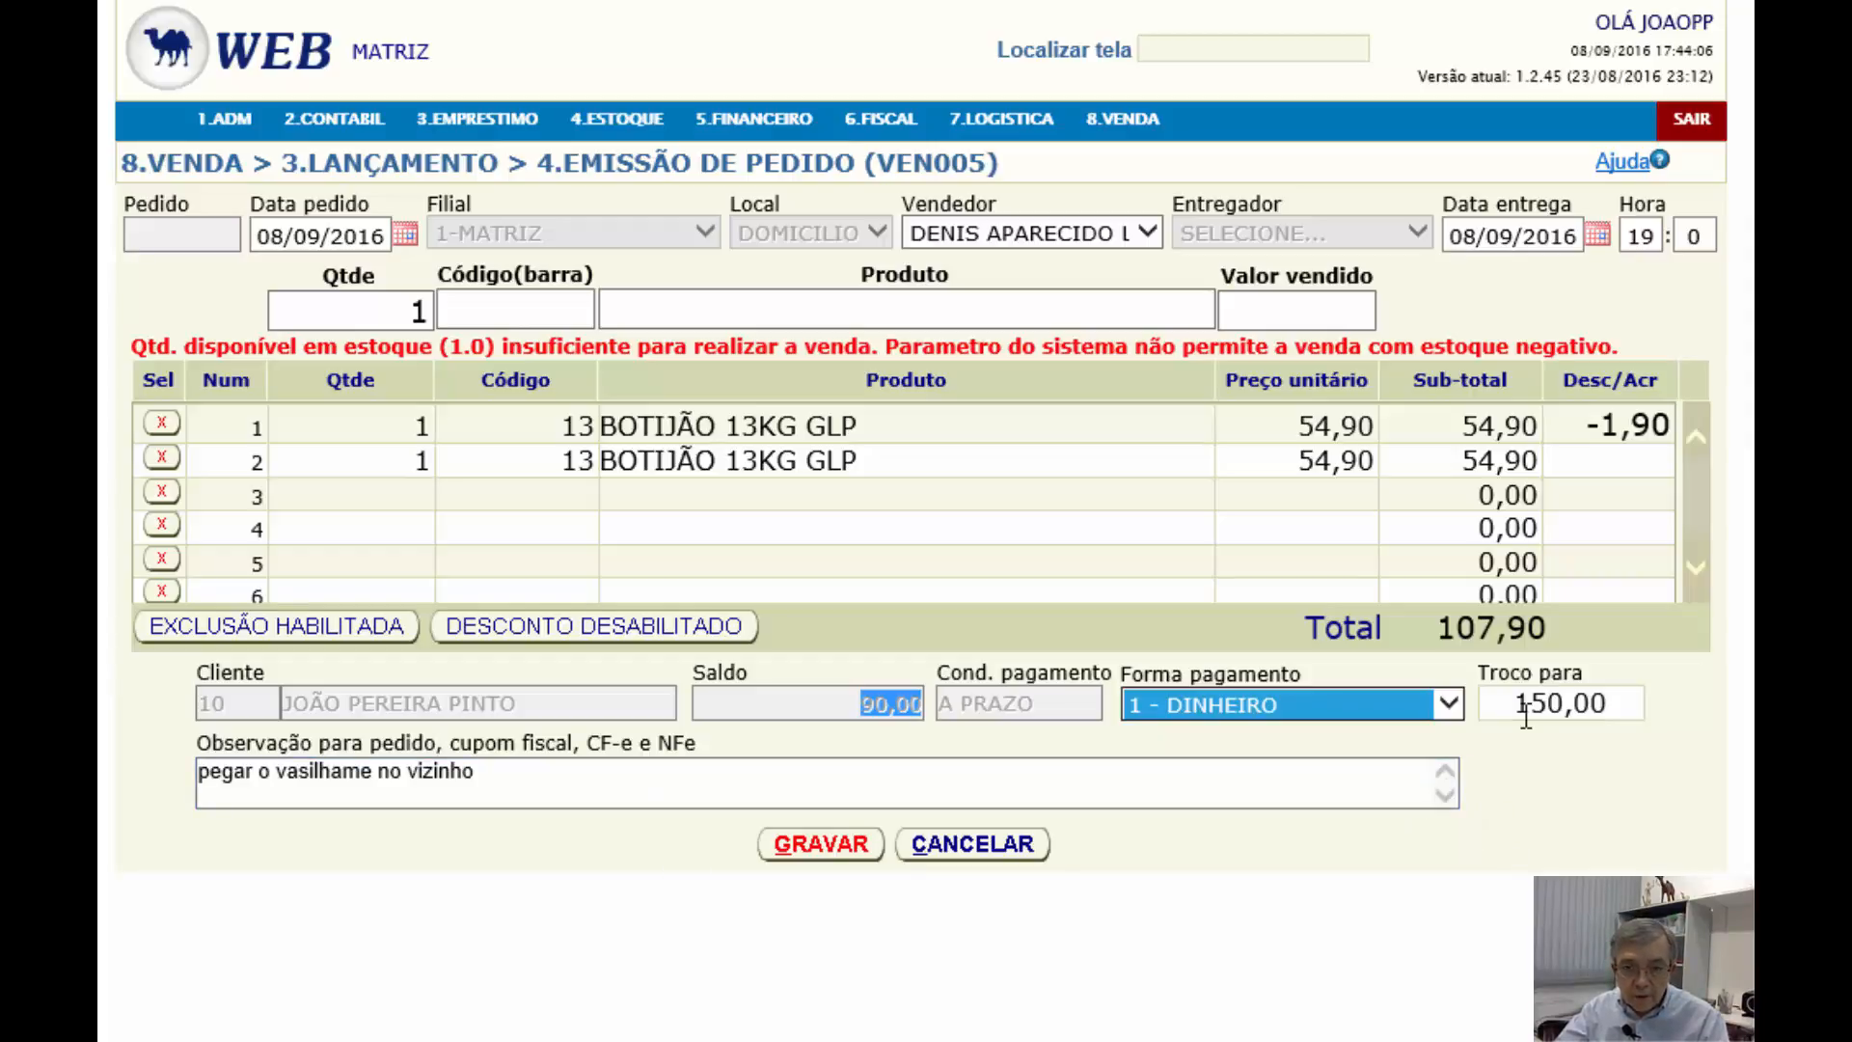
pyautogui.click(796, 859)
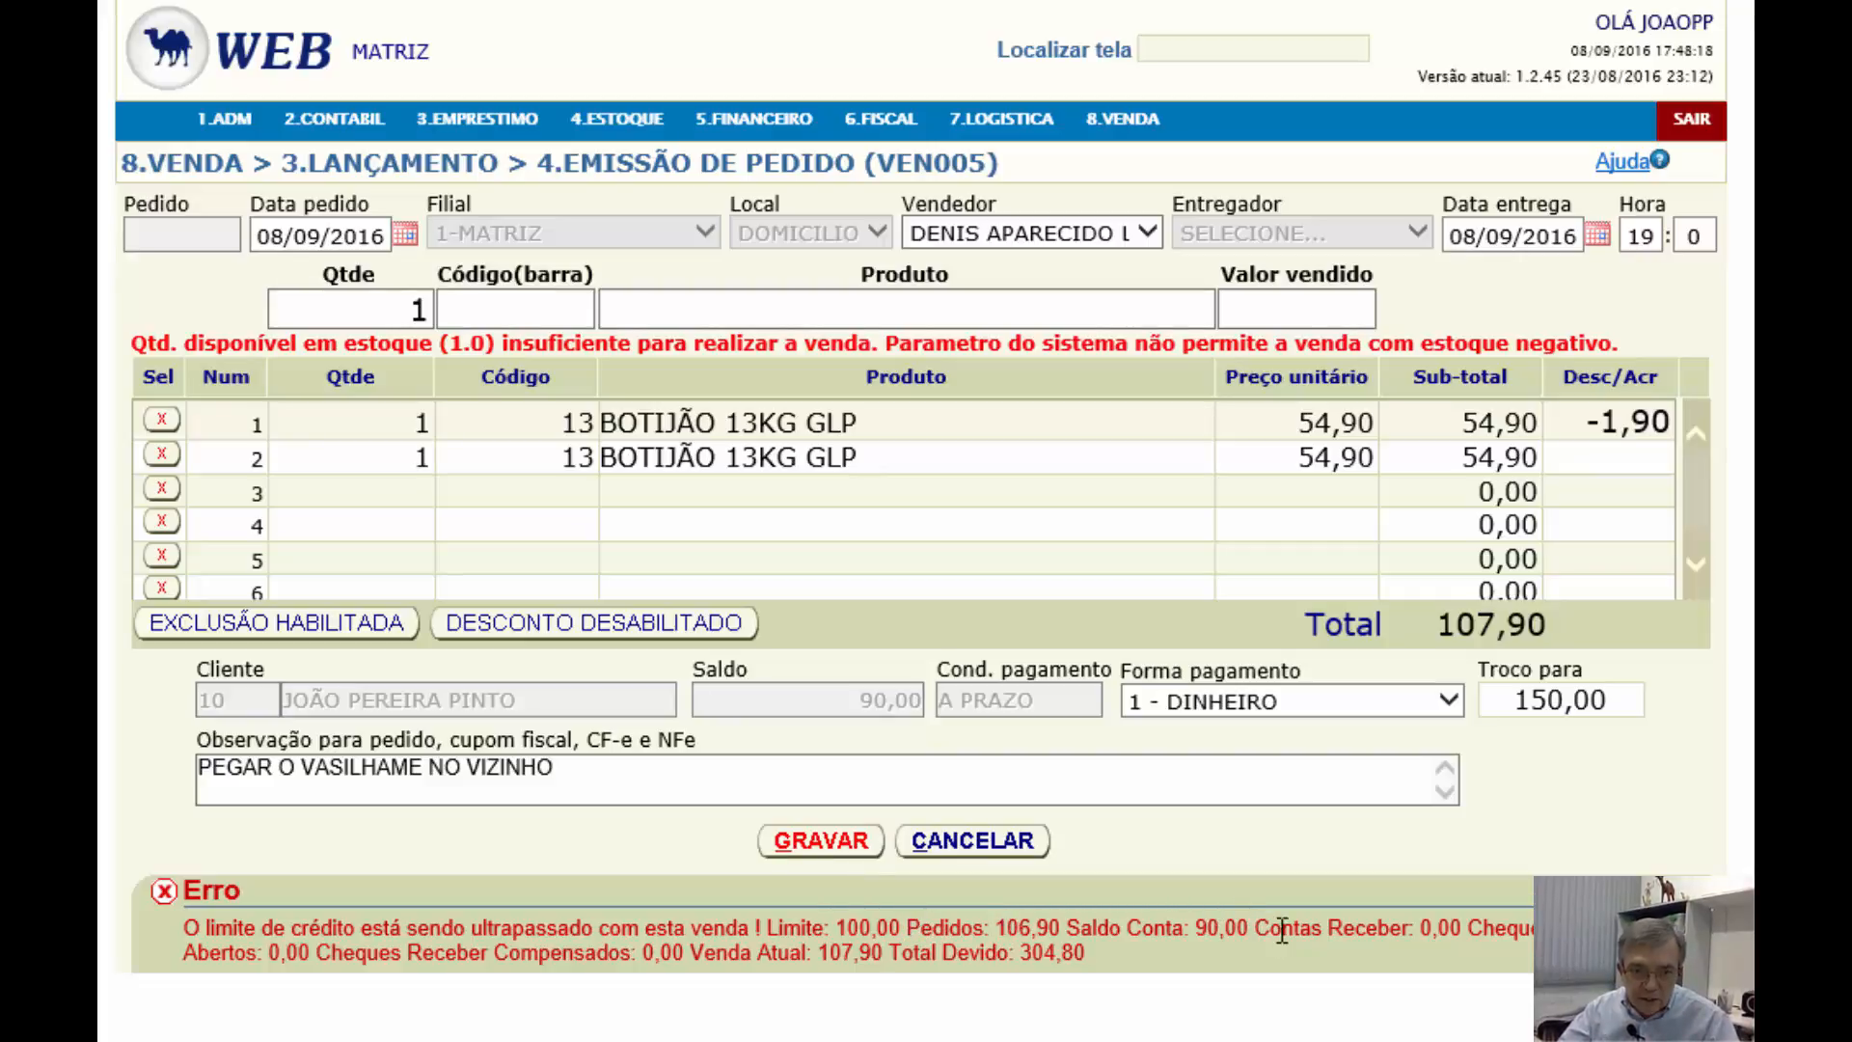
# Examine the Limite value in the credit limit message below the order
pyautogui.click(1009, 788)
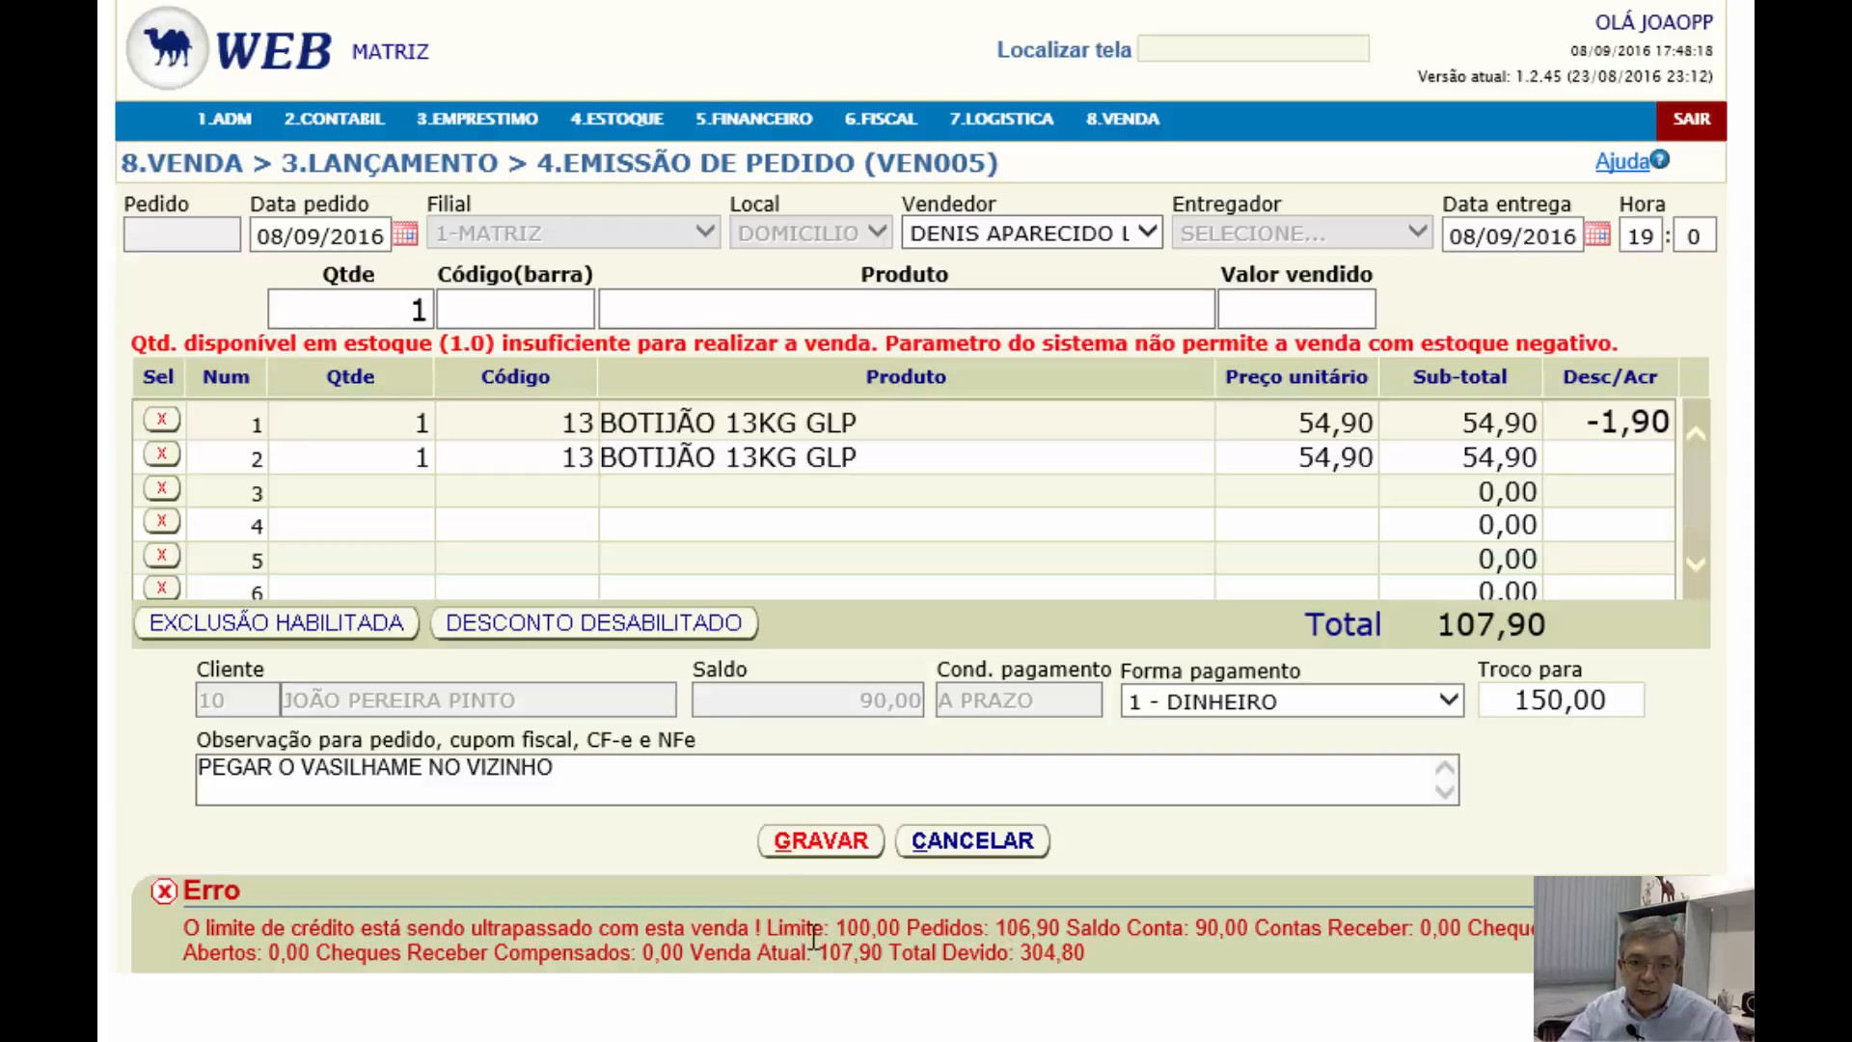
pyautogui.moveTo(835, 926); pyautogui.dragTo(903, 924)
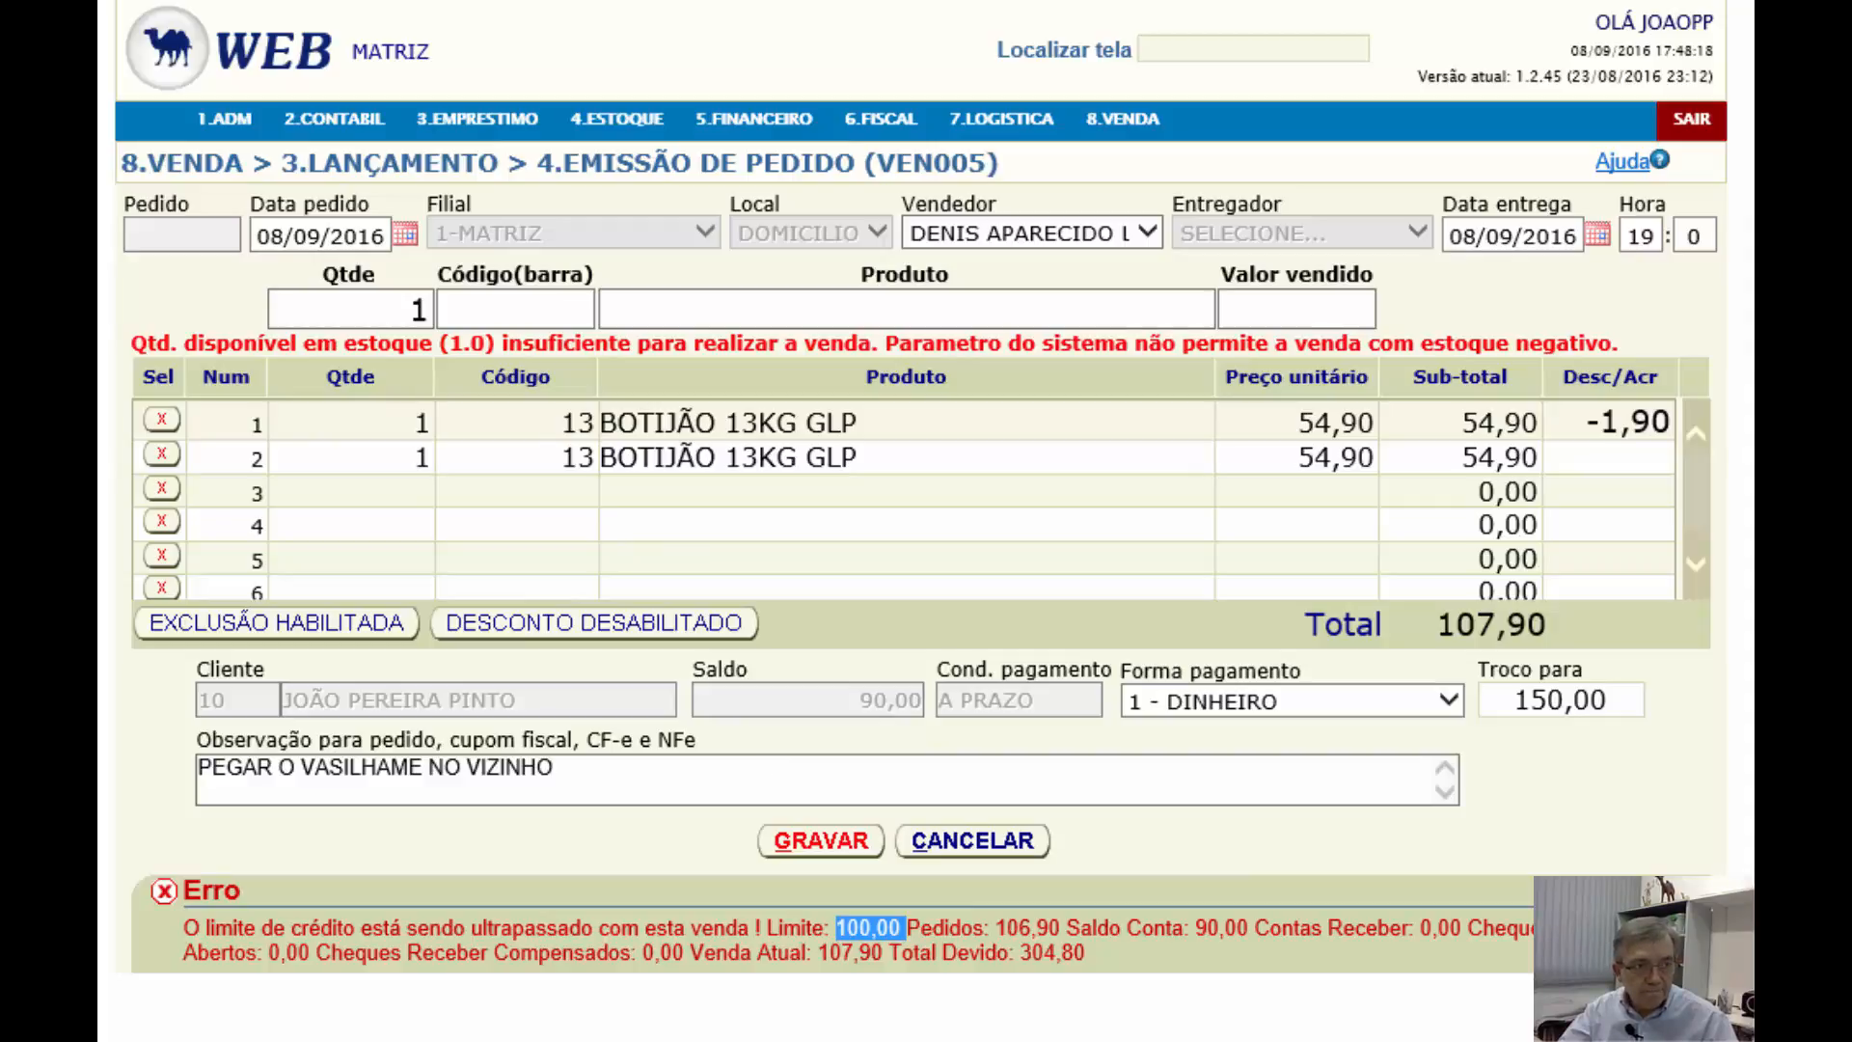
pyautogui.click(871, 928)
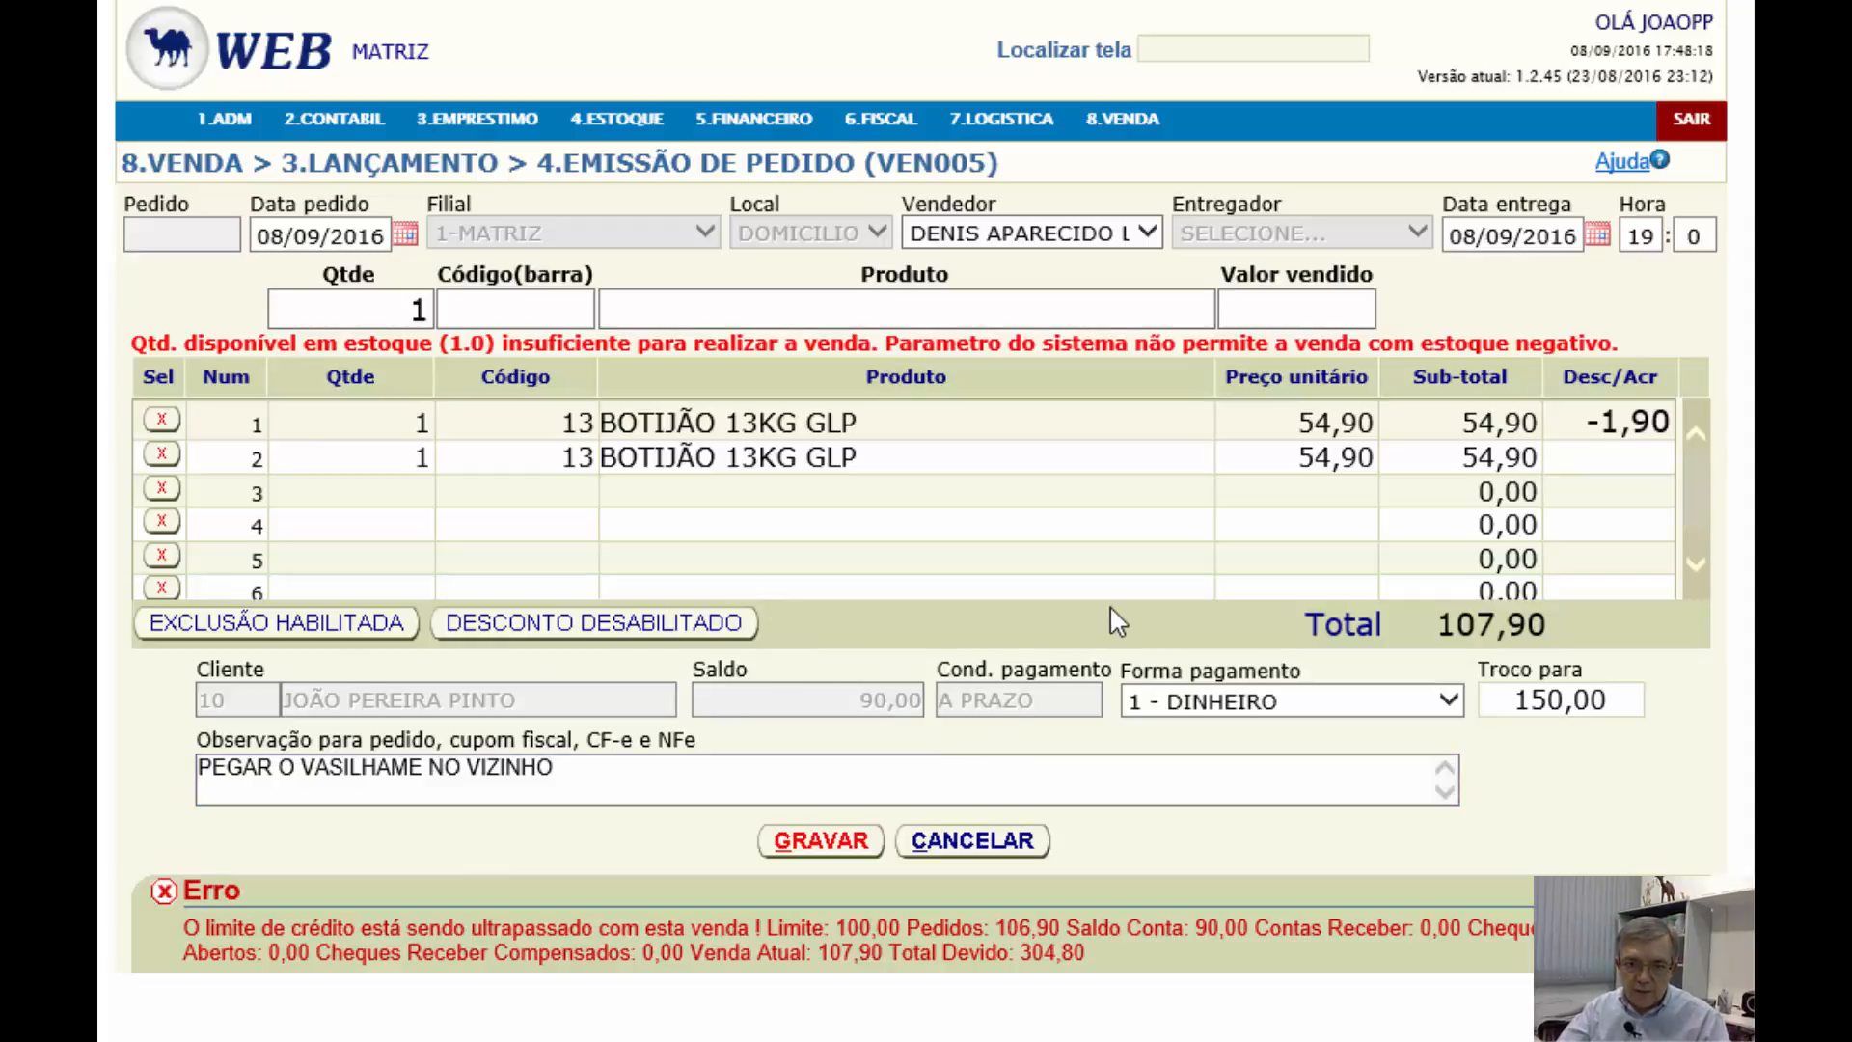
# Save the order of two BOTIJÃO 13KG GLP lines with payment form 6 - CONTA CORRENTE
pyautogui.click(804, 853)
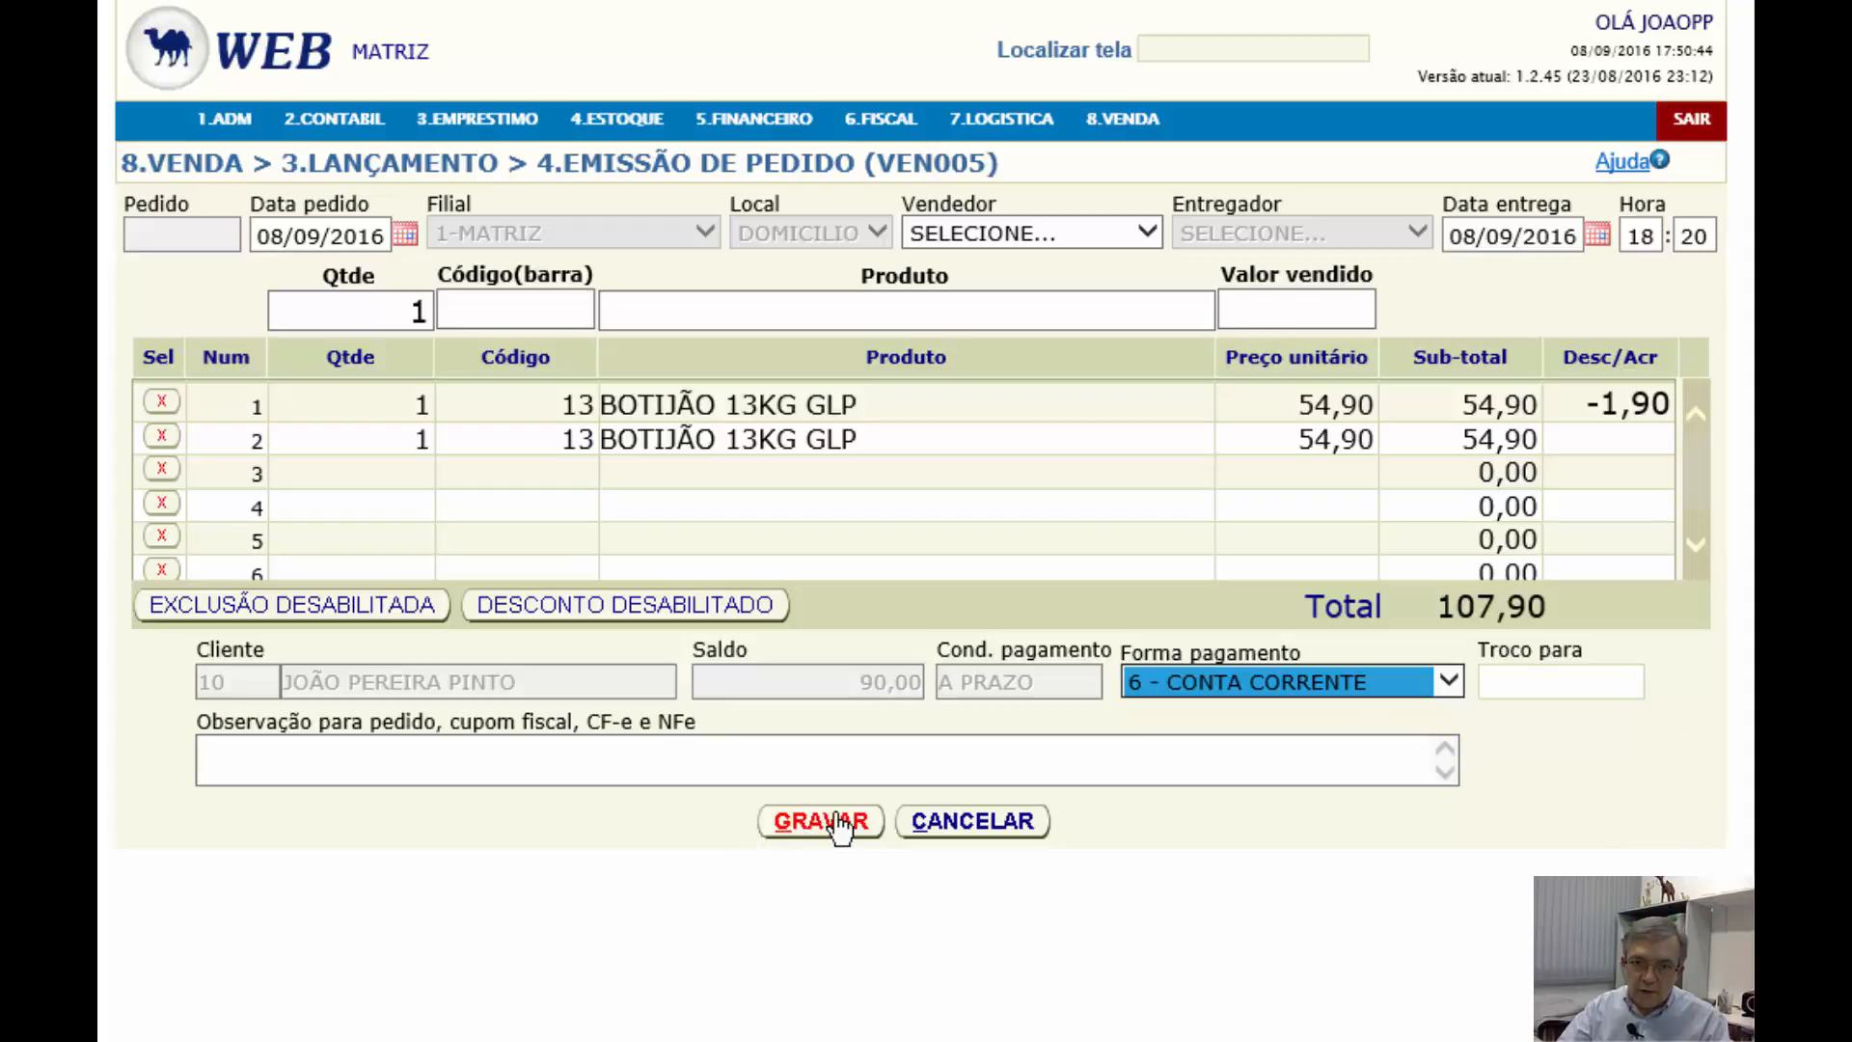
pyautogui.click(799, 830)
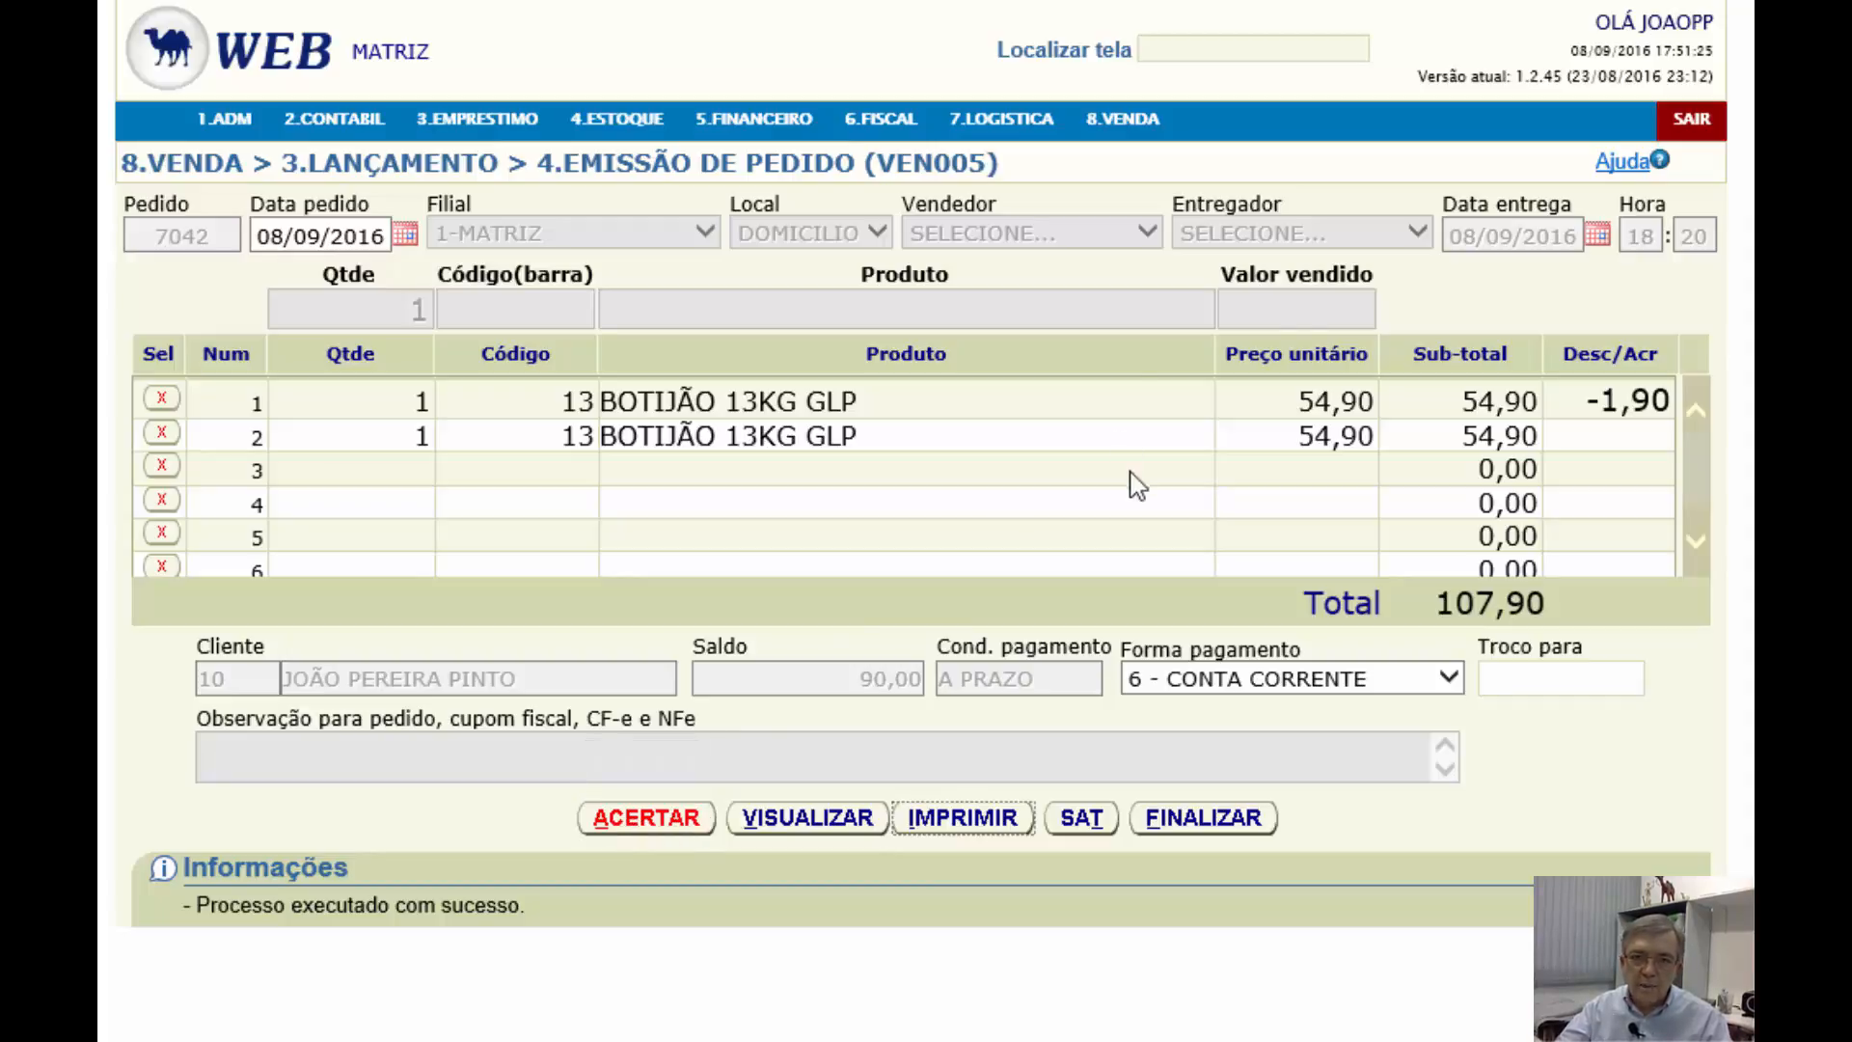
# Go to the Acerto de Pedido screen of the sales entries
pyautogui.moveTo(1187, 249)
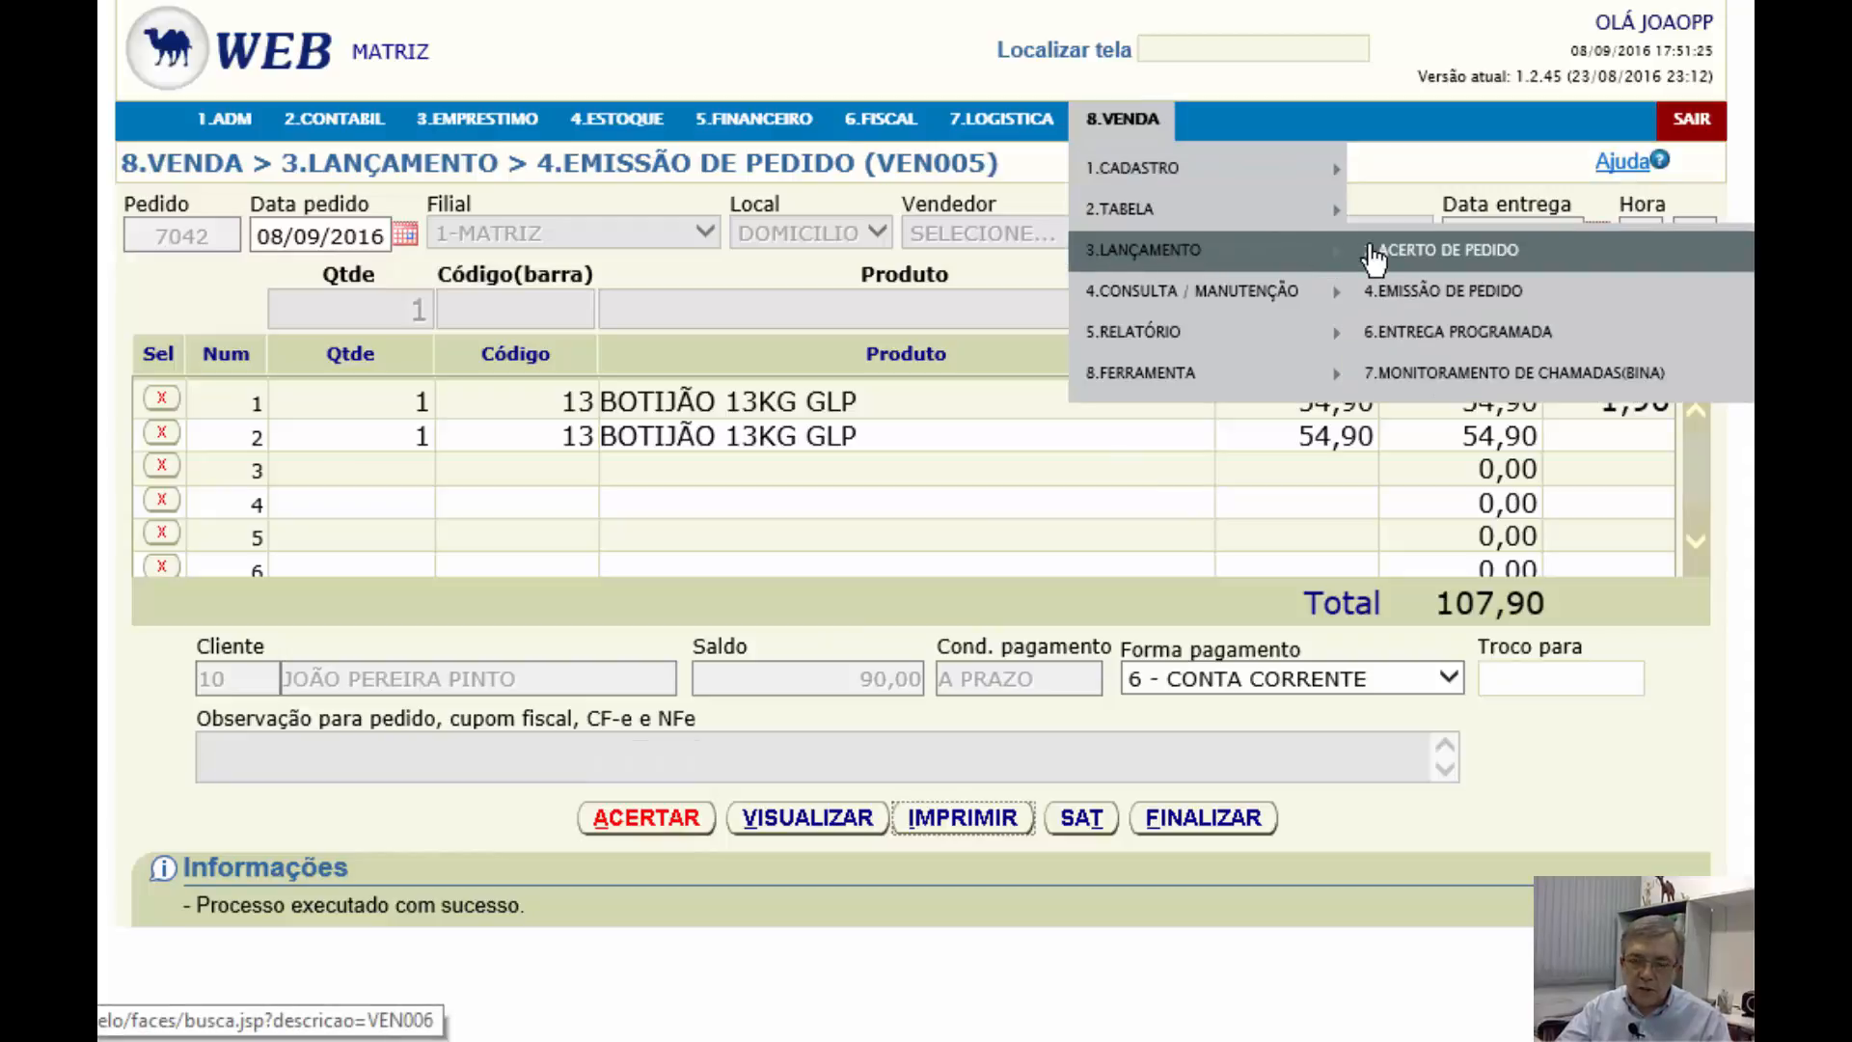